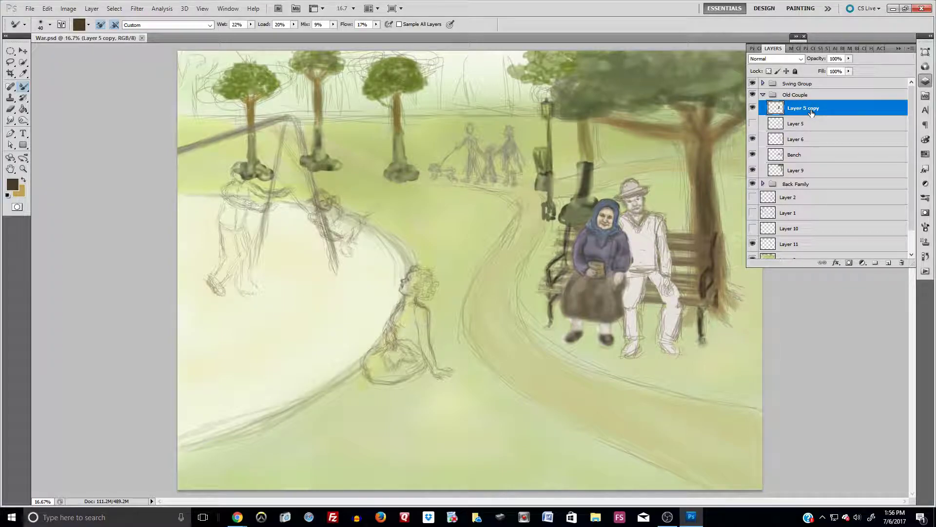
Create a new layer and place it directly above Layer 11, outside the Old Couple group.
key("ctrl+shift+n")
key("Return")
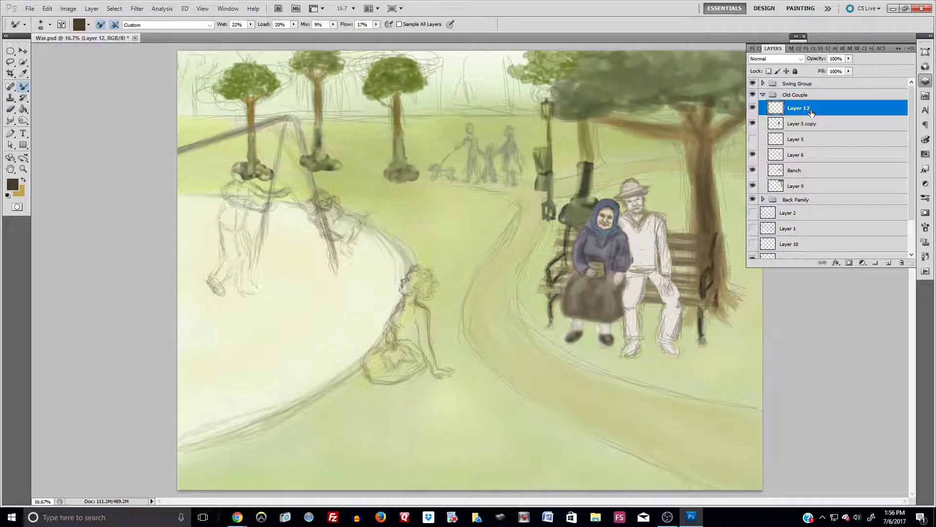
left_click_drag(820, 108, 829, 255)
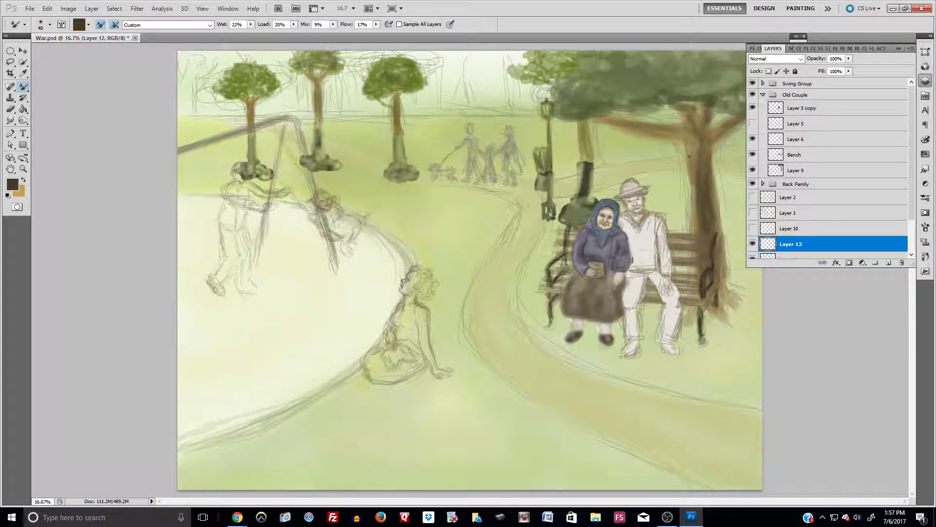
scroll(813, 195, "down", 1)
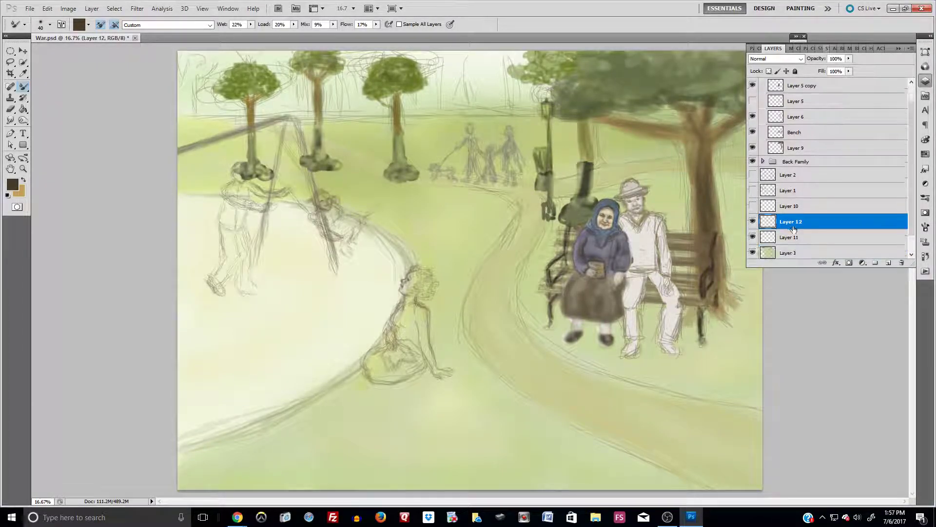
Hide Layer 11 and set the new Layer 12's blend mode to Overlay.
left_click(754, 237)
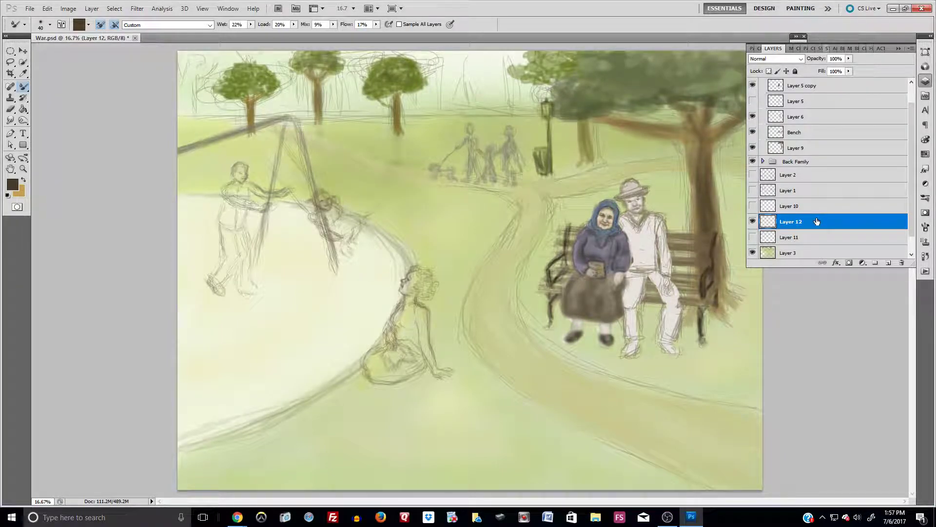
left_click(799, 59)
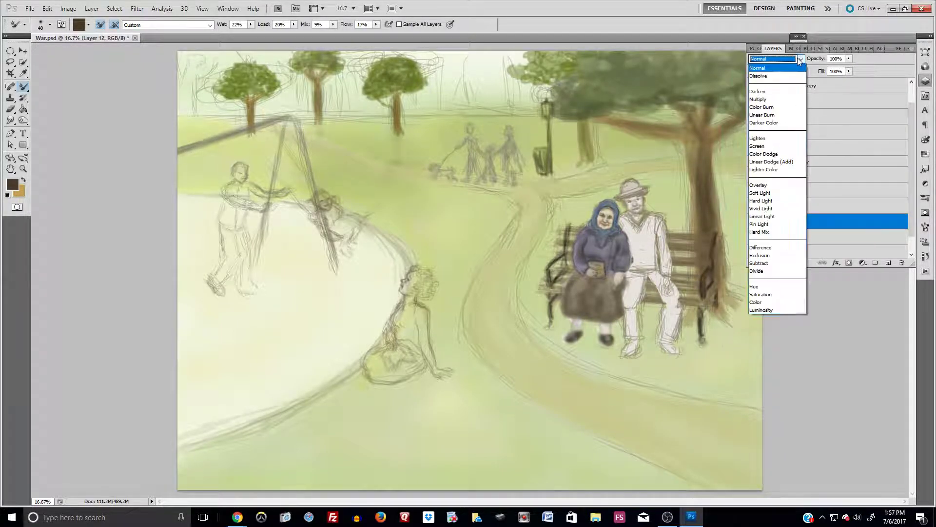
left_click(782, 186)
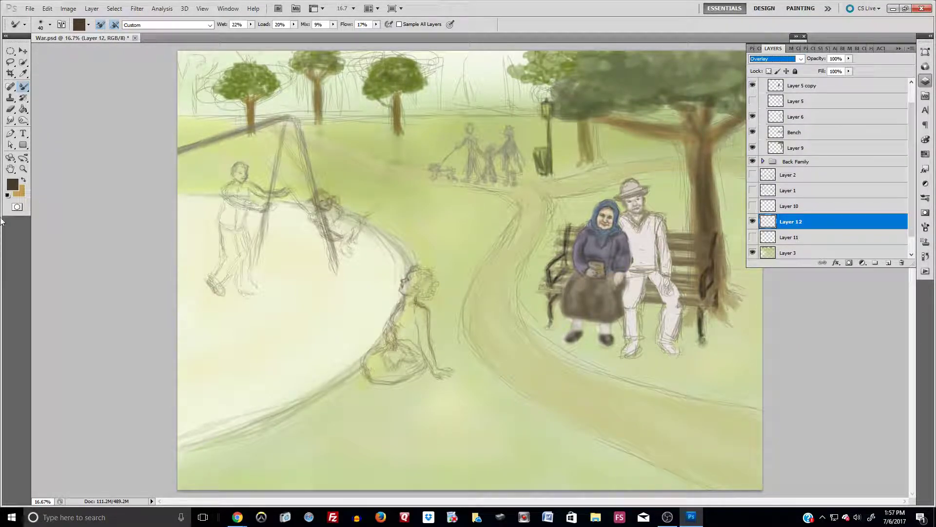
Swap the foreground and background colours and change the foreground to a bright yellow, #fce945.
left_click(22, 179)
left_click(12, 185)
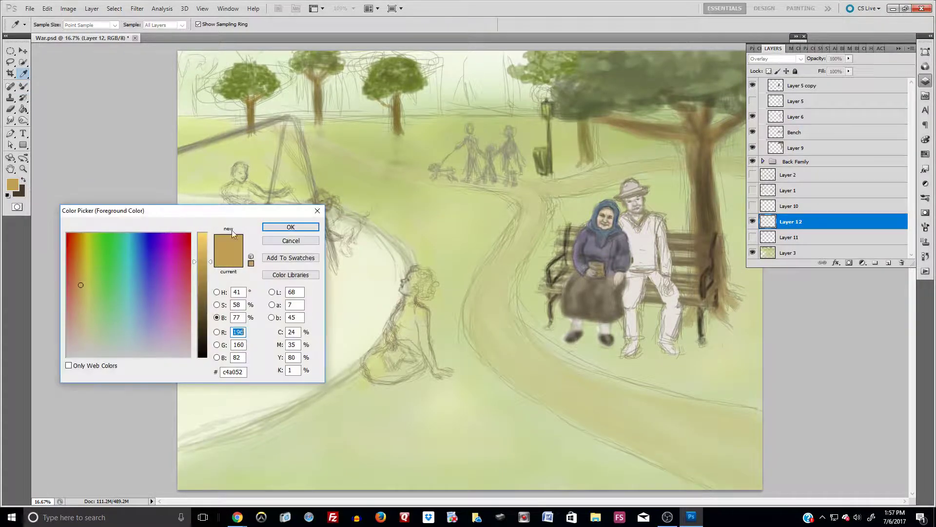
left_click_drag(194, 248, 194, 237)
left_click(83, 276)
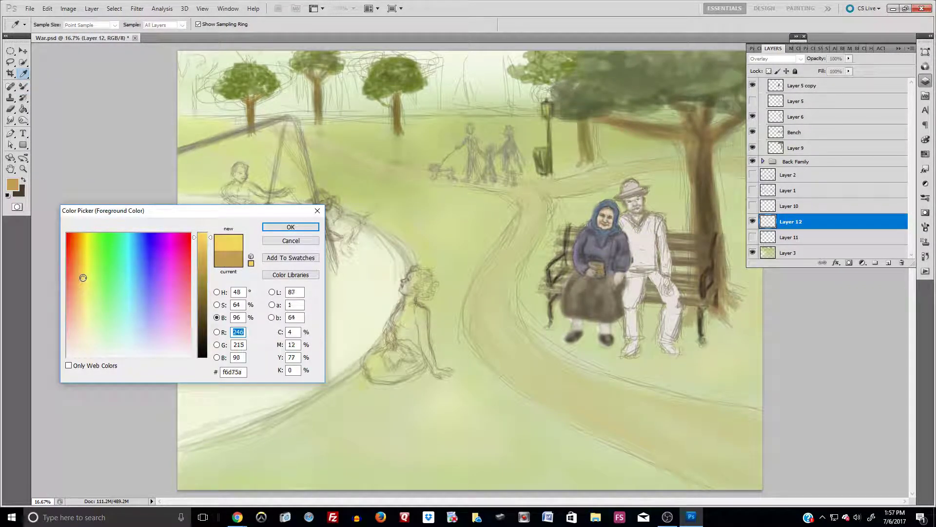
left_click(84, 265)
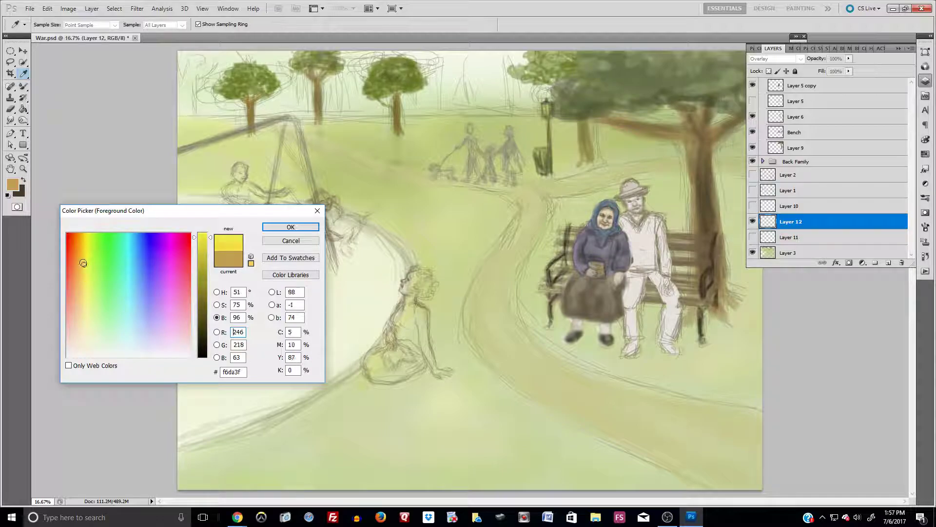
left_click(85, 267)
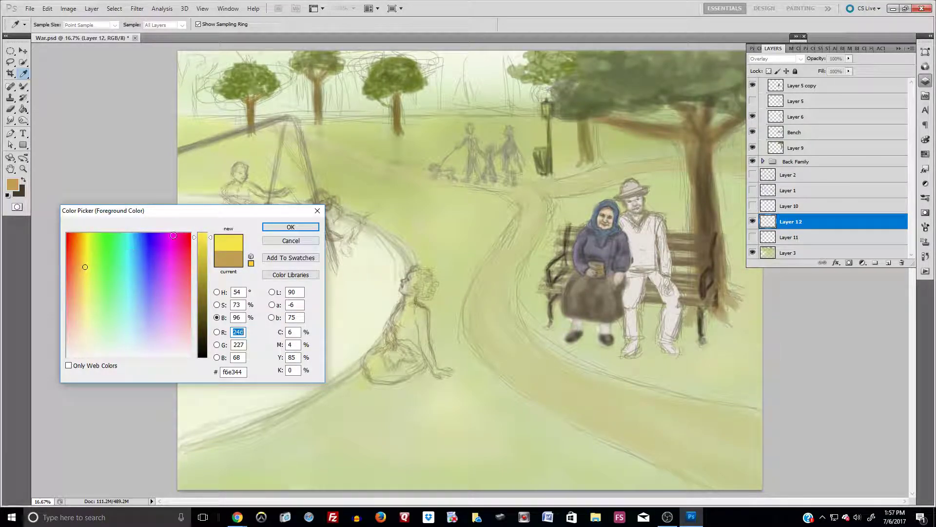
left_click(300, 227)
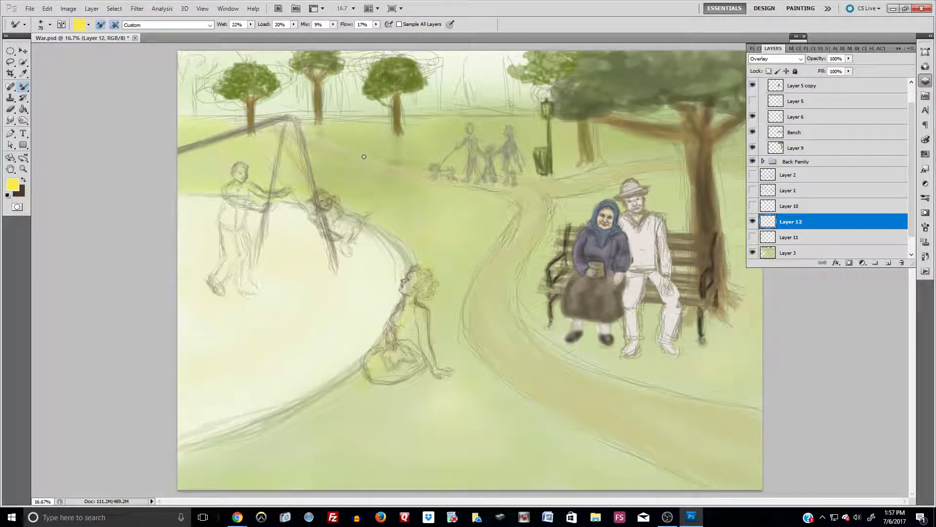
Enlarge the brush to 400 px and paint yellow light patches on the distant grass around the walking family.
key("bracketright")
key("bracketright")
key("bracketright")
key("bracketright")
left_click_drag(359, 154, 375, 153)
mouse_move(359, 149)
left_mouse_down()
mouse_move(395, 167)
mouse_move(384, 179)
mouse_move(408, 188)
left_mouse_up()
mouse_move(420, 140)
left_mouse_down()
mouse_move(541, 128)
mouse_move(477, 132)
mouse_move(516, 148)
mouse_move(528, 168)
mouse_move(463, 155)
mouse_move(475, 152)
mouse_move(503, 180)
left_mouse_up()
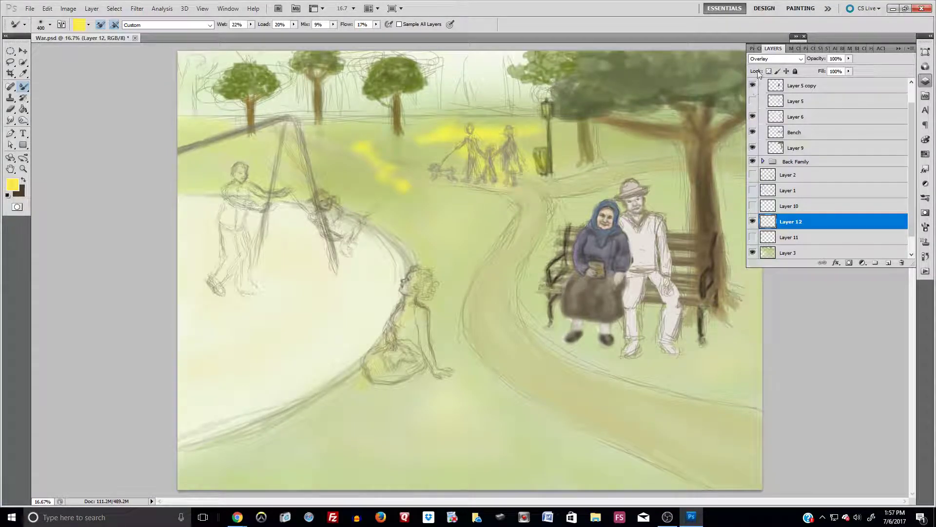
Try the Normal blend mode on the yellow highlight layer and return it to Overlay.
left_click(849, 58)
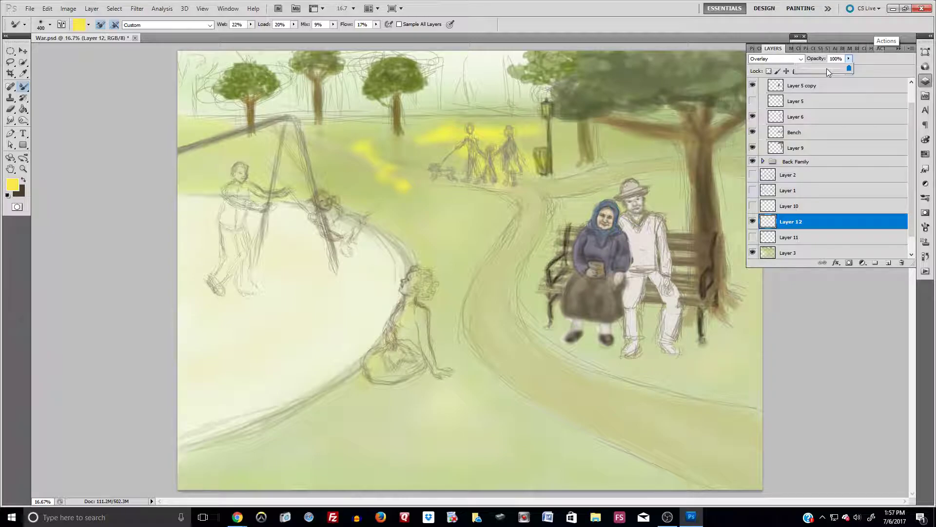
left_click(790, 59)
left_click(779, 68)
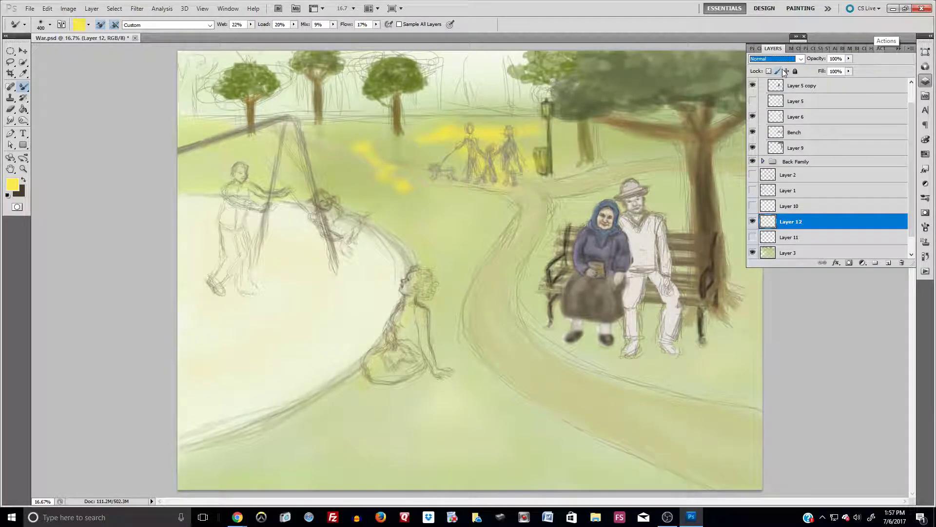
left_click(788, 58)
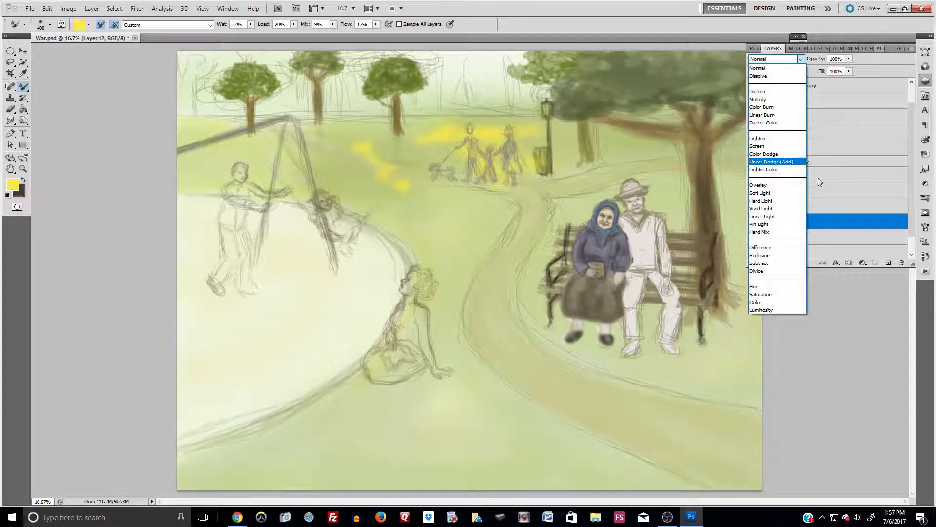
left_click(789, 190)
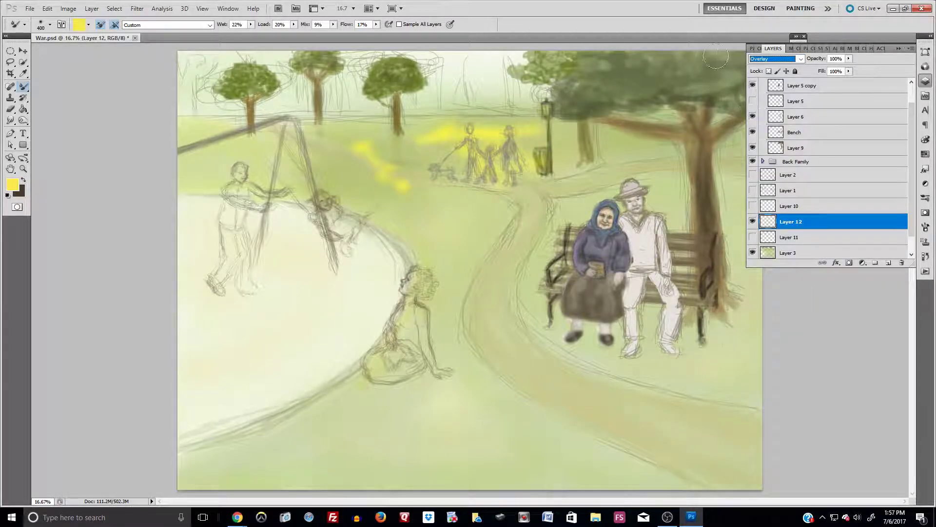
Lower the yellow highlight layer's opacity to 52%.
left_click(849, 59)
left_click(816, 70)
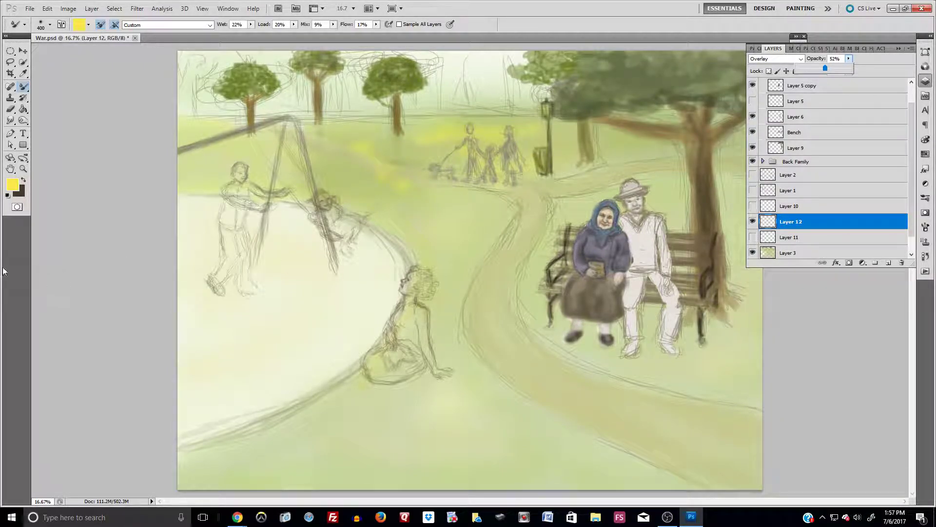
Choose a pale yellow foreground colour and paint softer highlights across the distant grass and the path near the walking family.
left_click(13, 184)
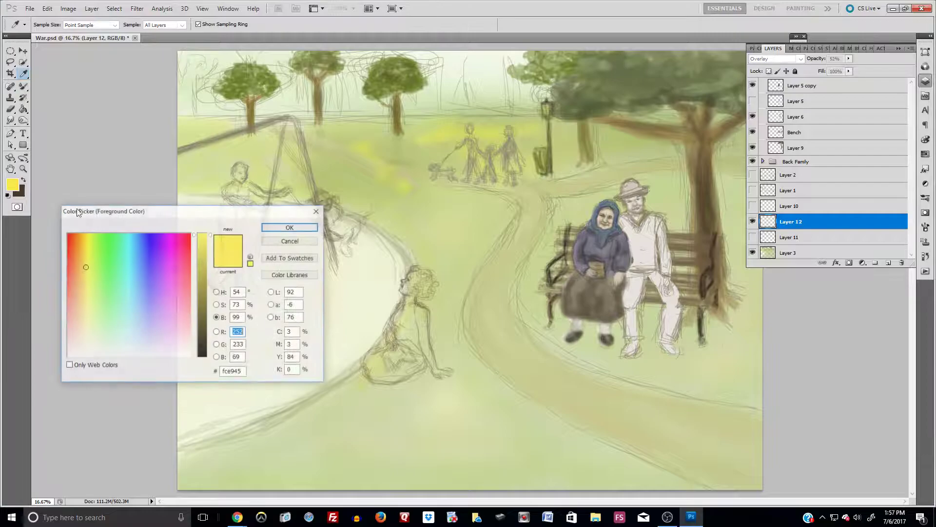
left_click(92, 320)
left_click(290, 227)
mouse_move(381, 167)
left_mouse_down()
mouse_move(399, 192)
mouse_move(374, 172)
mouse_move(367, 148)
mouse_move(346, 140)
mouse_move(383, 145)
mouse_move(513, 123)
mouse_move(485, 133)
mouse_move(500, 131)
mouse_move(490, 148)
mouse_move(467, 153)
mouse_move(554, 145)
mouse_move(546, 166)
left_mouse_up()
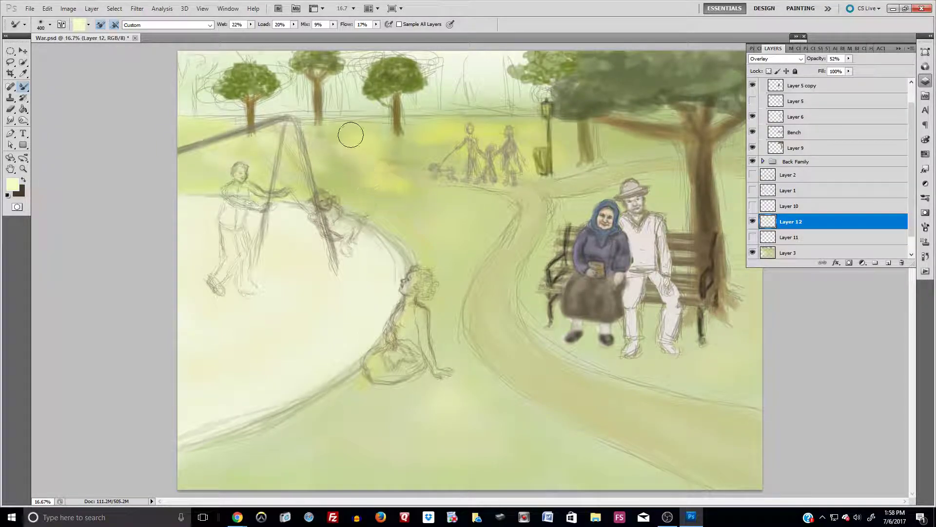
mouse_move(499, 183)
left_mouse_down()
mouse_move(535, 190)
mouse_move(539, 200)
left_mouse_up()
Hide Layer 12 and brush pale yellow directly onto Layer 3 across the distant grass and path.
left_click(753, 222)
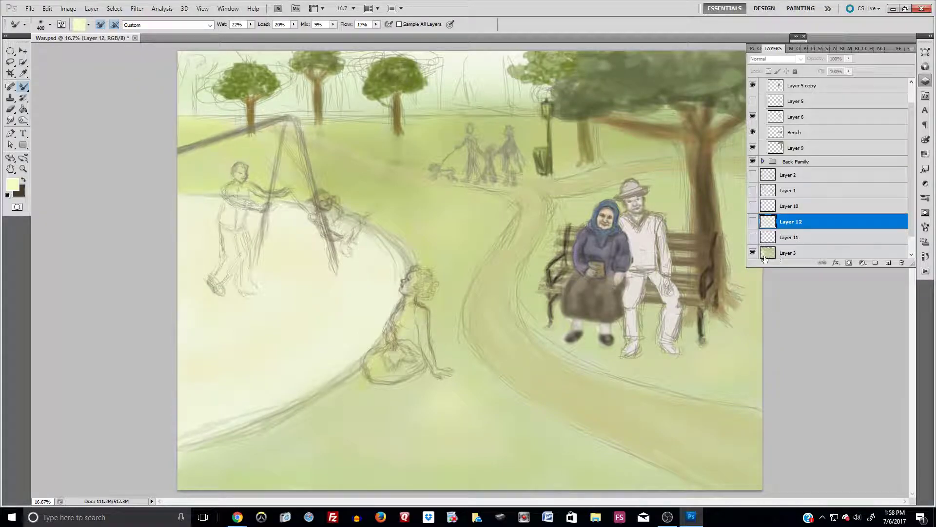
left_click(764, 256)
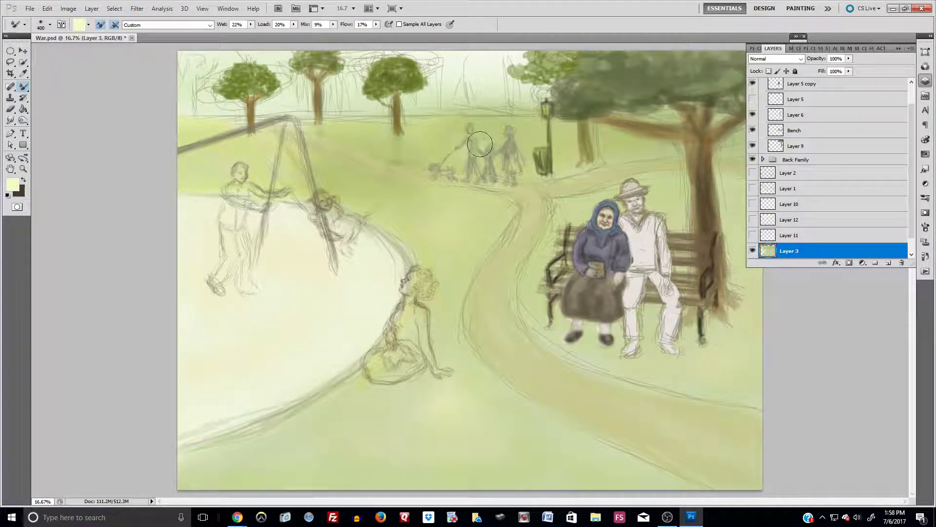
mouse_move(343, 143)
left_mouse_down()
mouse_move(371, 151)
mouse_move(388, 176)
mouse_move(370, 169)
mouse_move(373, 178)
mouse_move(409, 199)
mouse_move(511, 206)
mouse_move(482, 221)
mouse_move(486, 239)
mouse_move(510, 252)
mouse_move(508, 229)
mouse_move(540, 212)
mouse_move(529, 221)
mouse_move(491, 211)
mouse_move(478, 220)
mouse_move(512, 227)
mouse_move(546, 193)
mouse_move(512, 211)
left_mouse_up()
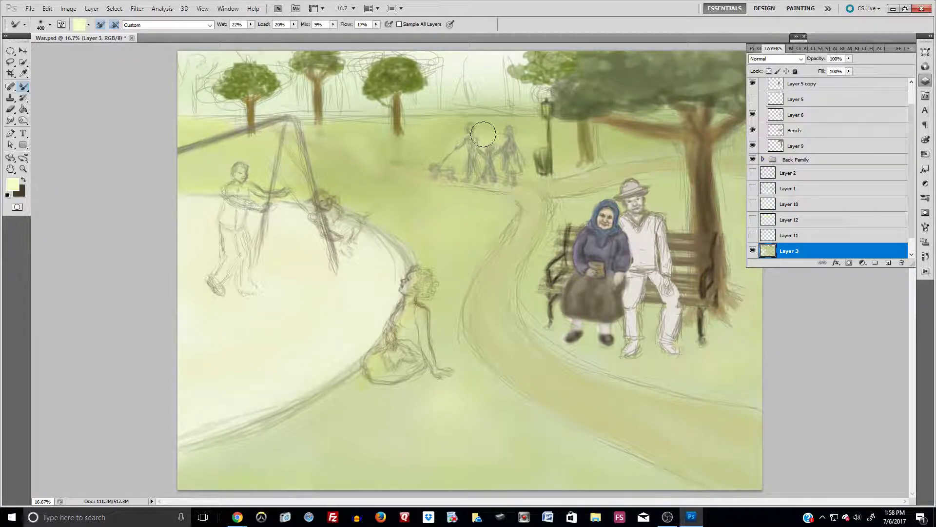
Collapse the Old Couple group, expand the Swing Group and select its Mother layer.
scroll(815, 138, "up", 2)
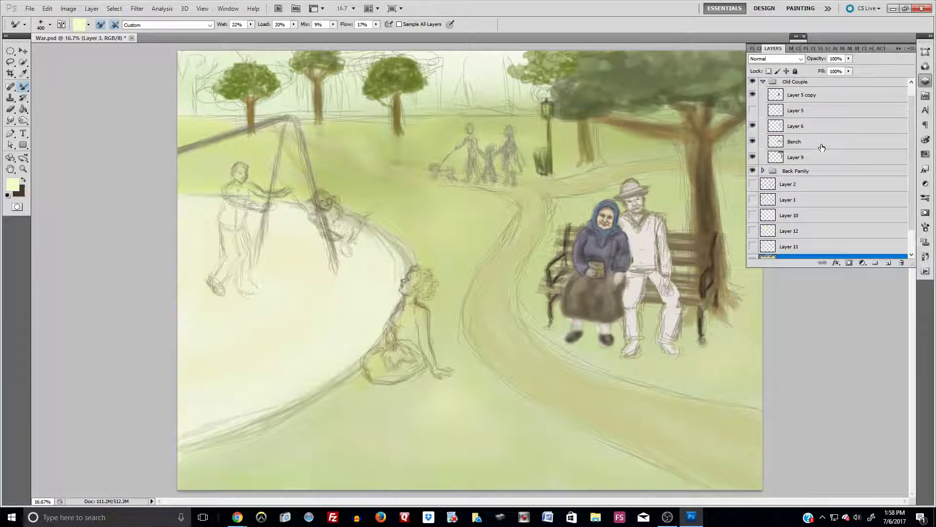
scroll(829, 164, "up", 1)
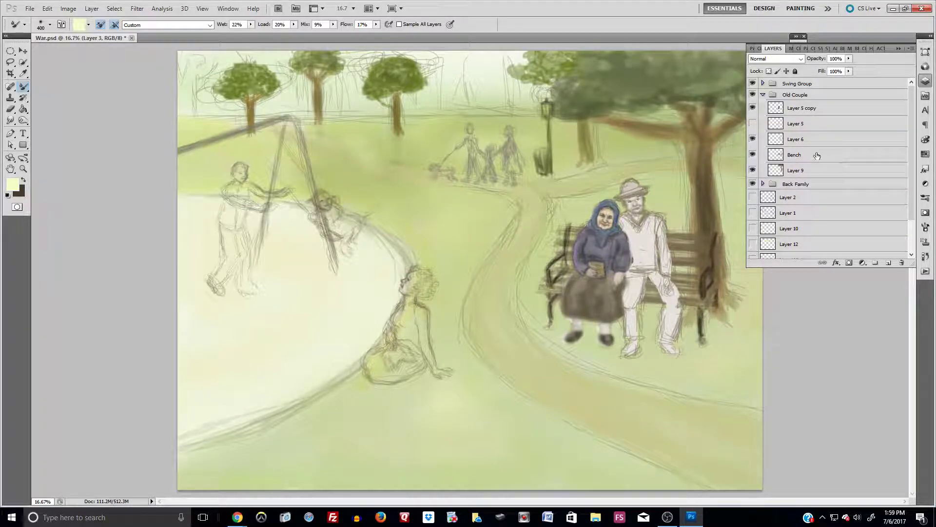
left_click(763, 96)
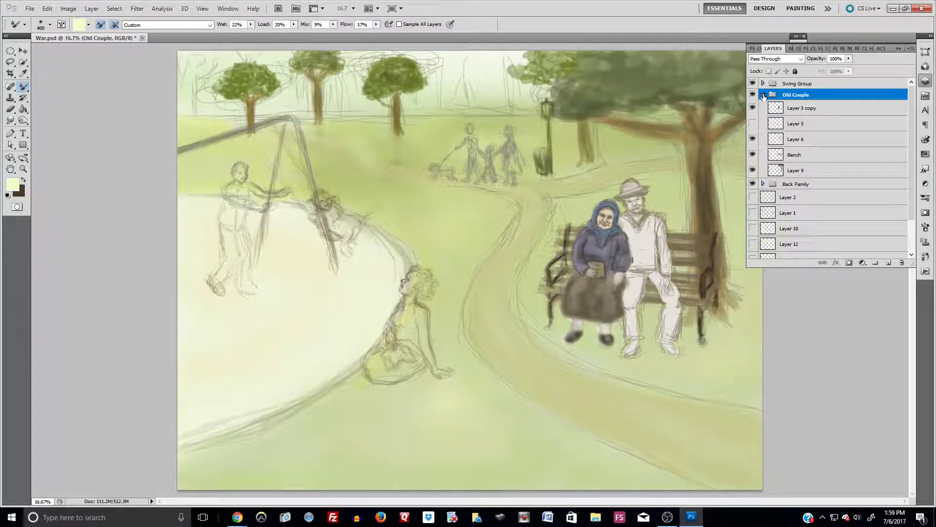
left_click(764, 95)
left_click(763, 83)
left_click(762, 98)
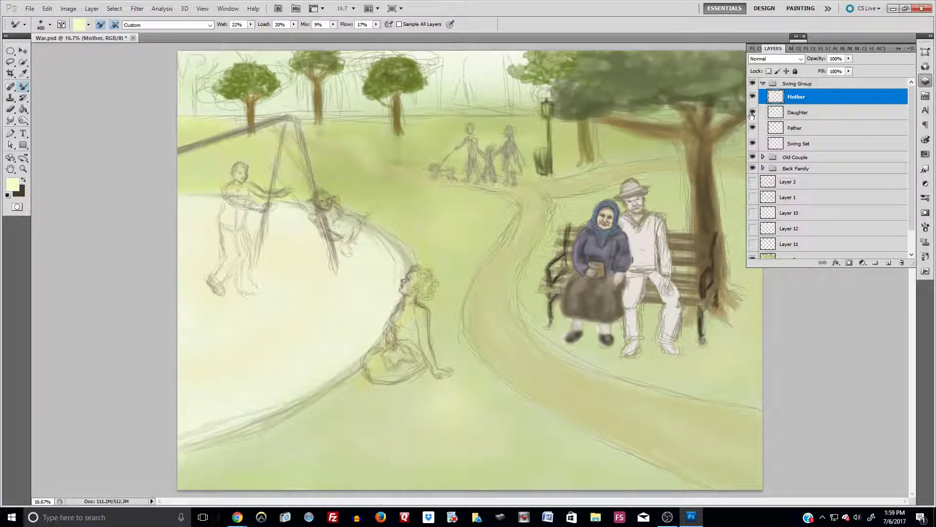
Swap to dark brown, reduce the brush to 61 px and darken the seated mother's facial profile around the nose.
scroll(409, 304, "up", 3)
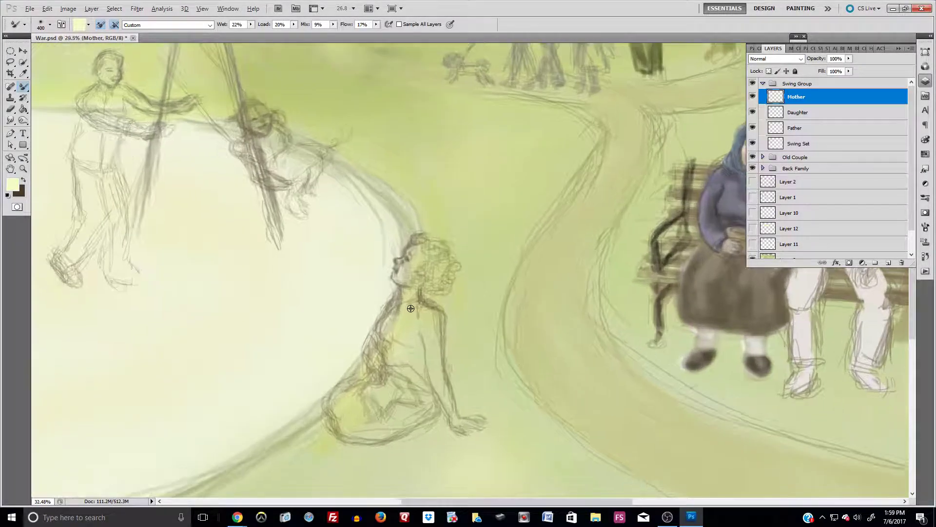
scroll(410, 308, "up", 3)
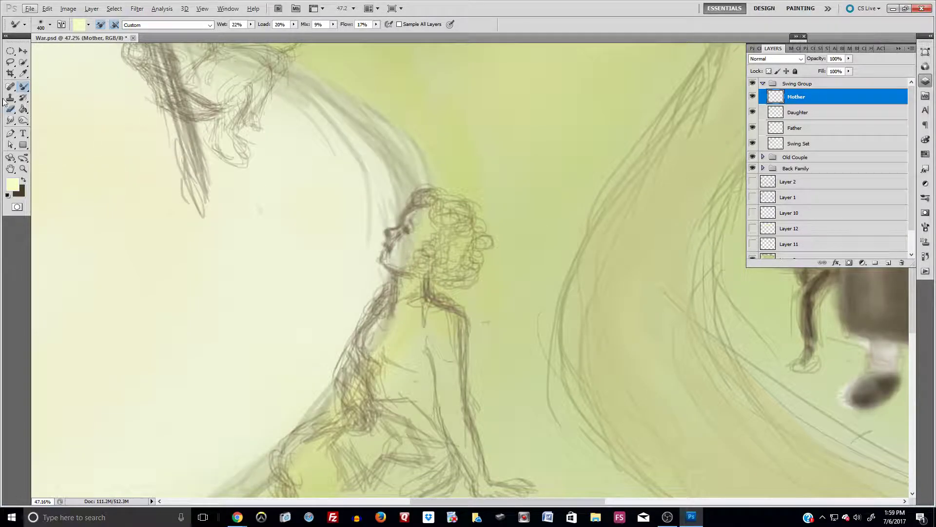
left_click(24, 181)
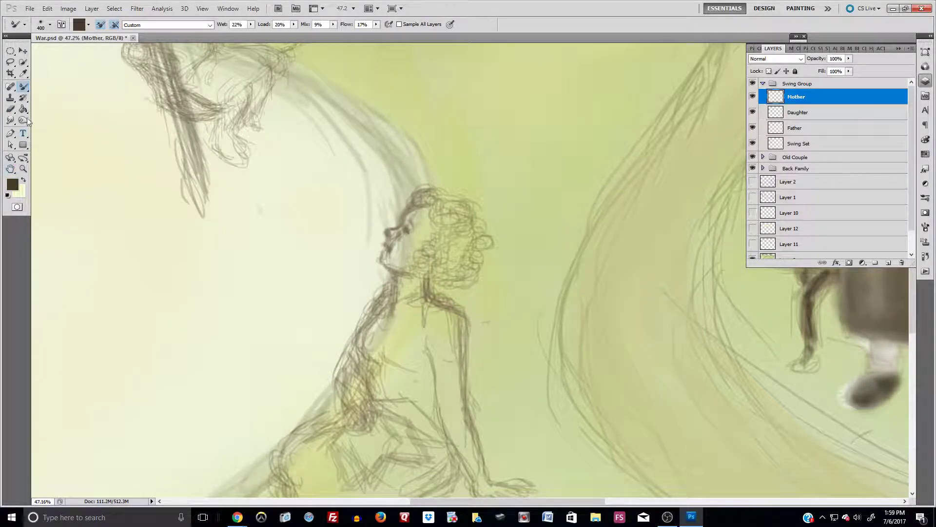
left_click(50, 24)
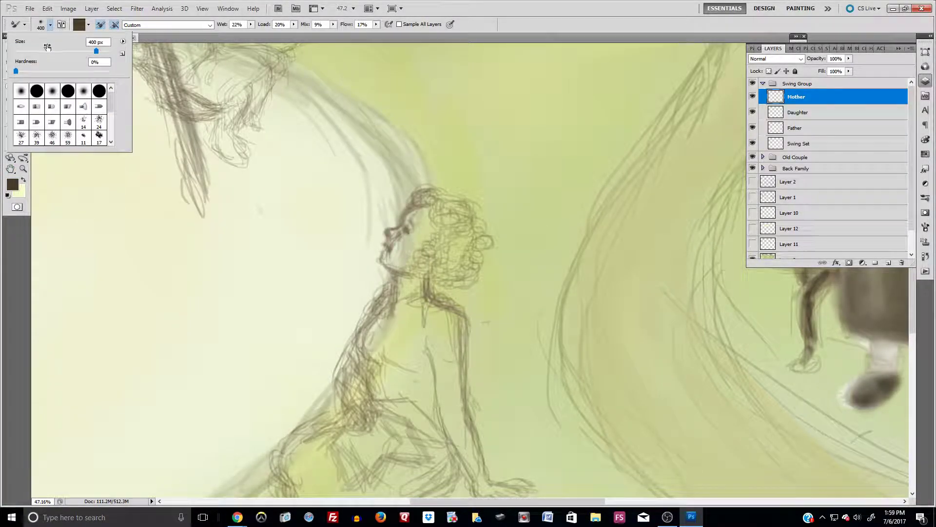
left_click(388, 240)
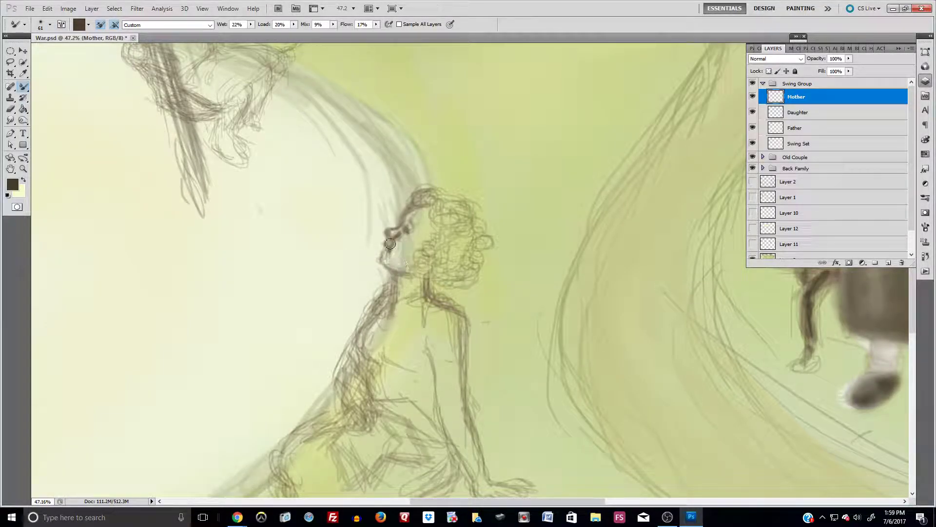
mouse_move(394, 236)
left_mouse_down()
mouse_move(404, 228)
mouse_move(395, 237)
left_mouse_up()
Smudge the seated mother's sketch lines along the face profile, forehead, chin and neck with the Smudge tool.
key("r")
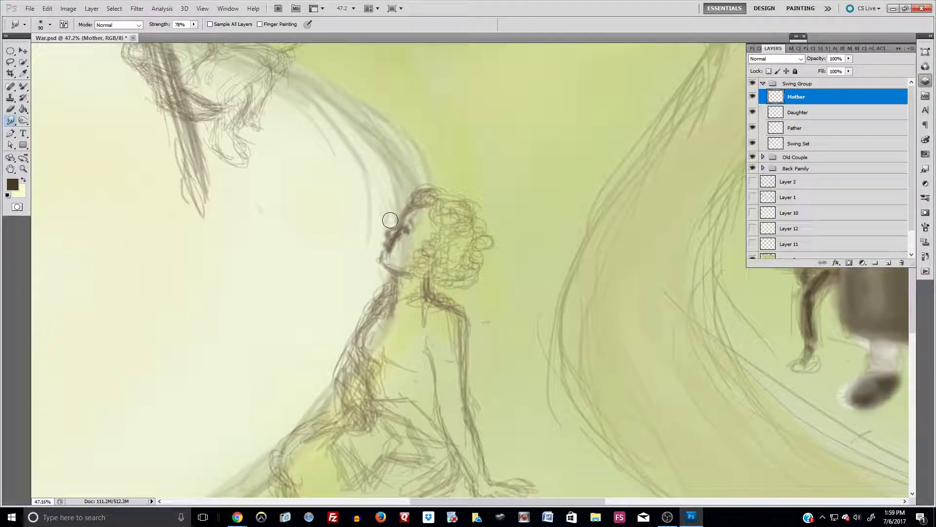
mouse_move(399, 212)
left_mouse_down()
mouse_move(407, 216)
mouse_move(401, 243)
mouse_move(414, 229)
left_mouse_up()
mouse_move(401, 204)
left_mouse_down()
mouse_move(412, 182)
mouse_move(452, 188)
left_mouse_up()
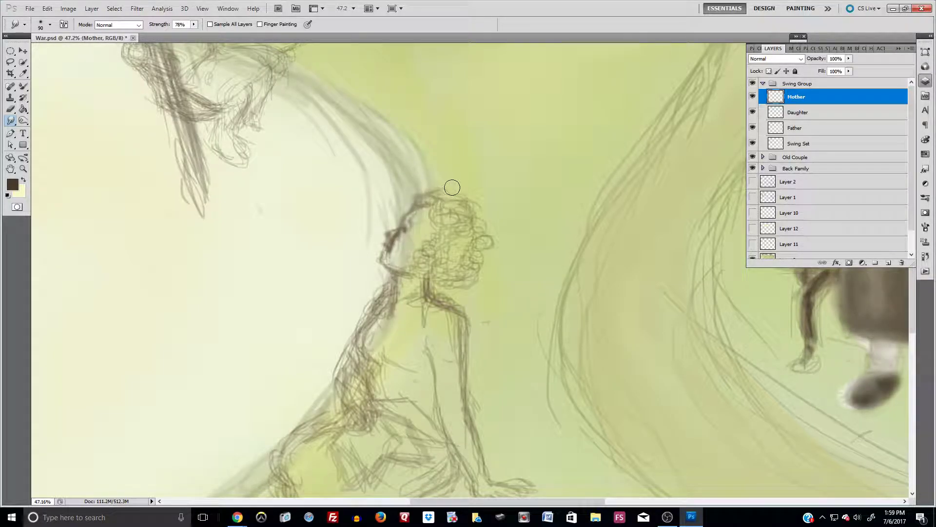
left_click_drag(395, 254, 402, 252)
mouse_move(388, 262)
left_mouse_down()
mouse_move(368, 253)
mouse_move(397, 253)
mouse_move(394, 263)
mouse_move(369, 226)
mouse_move(429, 225)
mouse_move(433, 212)
mouse_move(458, 240)
mouse_move(410, 235)
mouse_move(391, 251)
mouse_move(430, 220)
mouse_move(412, 203)
left_mouse_up()
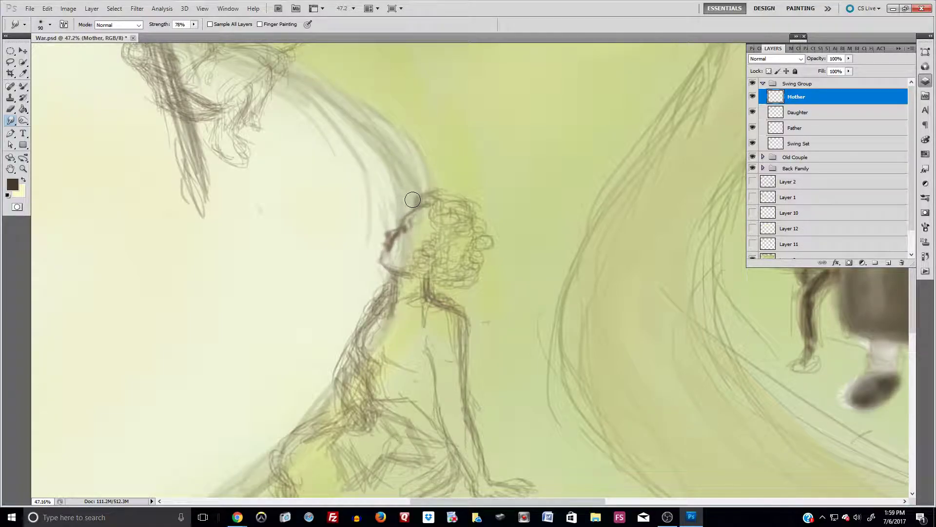
left_click_drag(421, 303, 417, 278)
Switch to the 60 px Brush and darken the seated mother's jaw, neck, shoulder and hair sketch lines in dark brown.
left_click(24, 88)
left_click(54, 86)
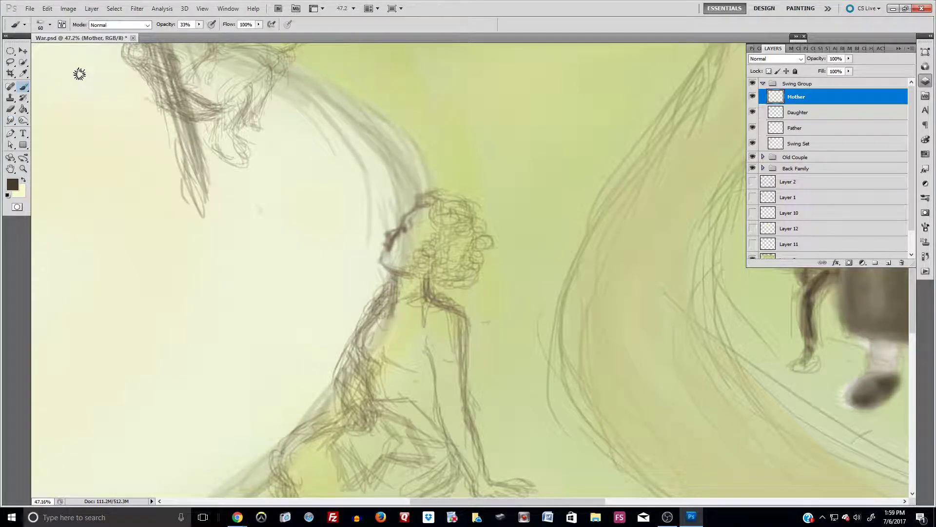
left_click(61, 25)
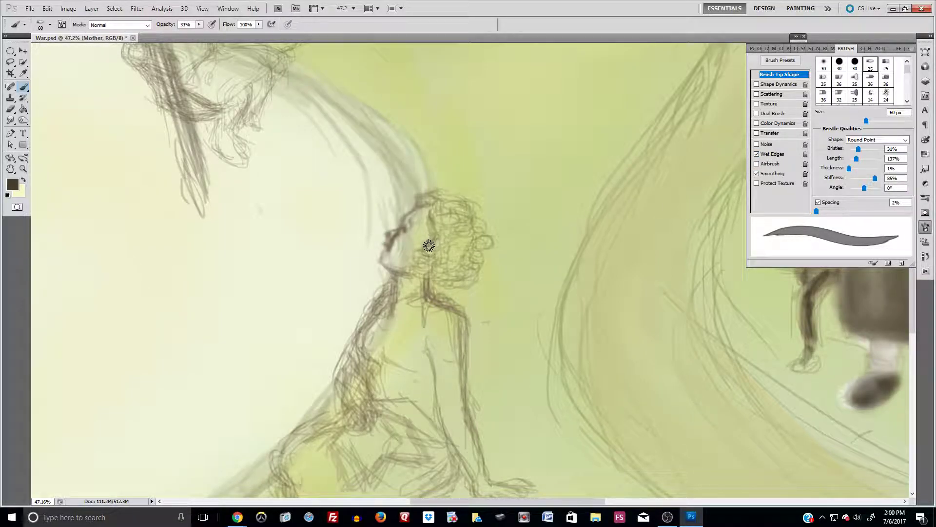
mouse_move(418, 262)
left_mouse_down()
mouse_move(382, 265)
mouse_move(427, 281)
mouse_move(419, 276)
mouse_move(425, 294)
mouse_move(442, 297)
mouse_move(435, 304)
mouse_move(465, 326)
mouse_move(463, 349)
left_mouse_up()
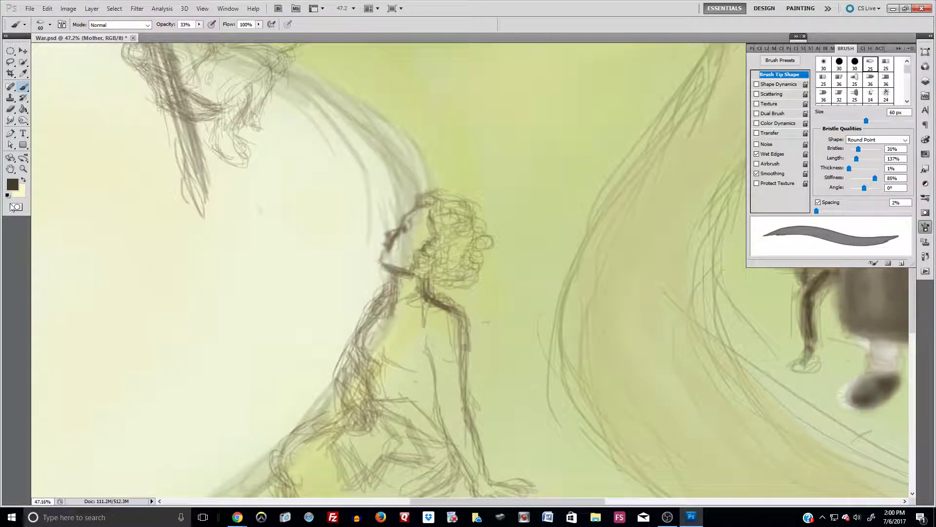
Set the foreground colour to medium brown #957753, brush it over the mother's hair and smudge the hair's back edge.
left_click(12, 183)
left_click(204, 285)
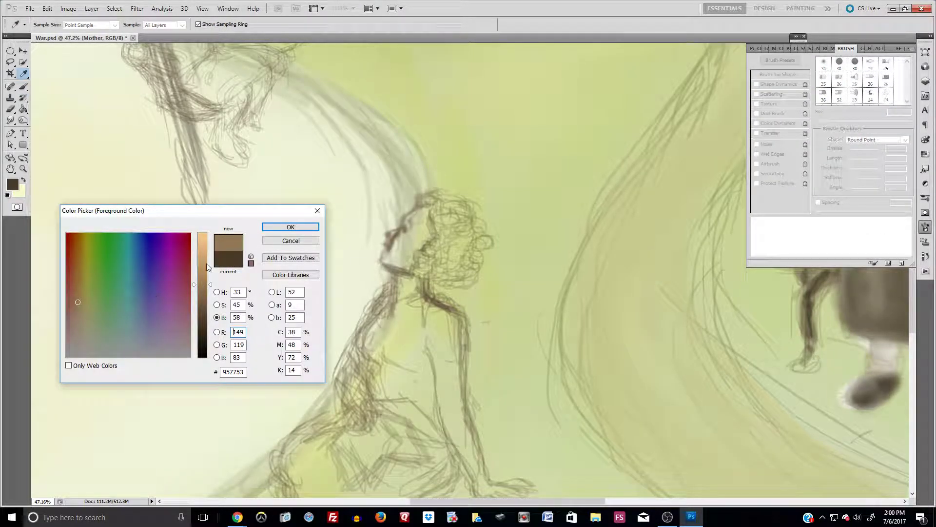
left_click(291, 226)
mouse_move(397, 245)
left_mouse_down()
mouse_move(402, 264)
mouse_move(398, 233)
mouse_move(420, 212)
mouse_move(409, 226)
mouse_move(428, 222)
mouse_move(411, 243)
mouse_move(427, 234)
mouse_move(401, 296)
mouse_move(418, 279)
mouse_move(410, 292)
mouse_move(433, 238)
mouse_move(431, 262)
mouse_move(448, 244)
mouse_move(449, 214)
mouse_move(438, 221)
mouse_move(447, 209)
mouse_move(425, 204)
mouse_move(443, 200)
mouse_move(468, 254)
mouse_move(450, 255)
mouse_move(439, 269)
mouse_move(458, 275)
mouse_move(444, 274)
mouse_move(454, 281)
mouse_move(449, 252)
mouse_move(466, 258)
mouse_move(462, 248)
mouse_move(473, 271)
mouse_move(456, 278)
mouse_move(488, 238)
mouse_move(468, 222)
mouse_move(477, 232)
mouse_move(469, 243)
mouse_move(459, 215)
mouse_move(468, 222)
mouse_move(459, 221)
mouse_move(456, 257)
mouse_move(457, 213)
mouse_move(460, 272)
mouse_move(472, 268)
mouse_move(443, 266)
mouse_move(442, 283)
mouse_move(429, 244)
mouse_move(426, 259)
mouse_move(438, 269)
mouse_move(444, 207)
mouse_move(468, 242)
left_mouse_up()
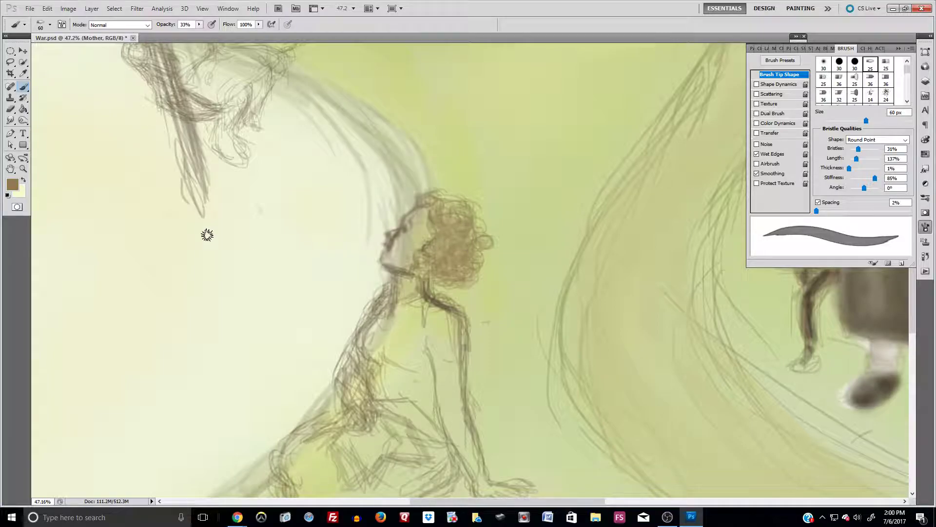
left_click(10, 120)
mouse_move(499, 235)
left_mouse_down()
mouse_move(490, 222)
mouse_move(499, 228)
mouse_move(467, 224)
mouse_move(491, 236)
left_mouse_up()
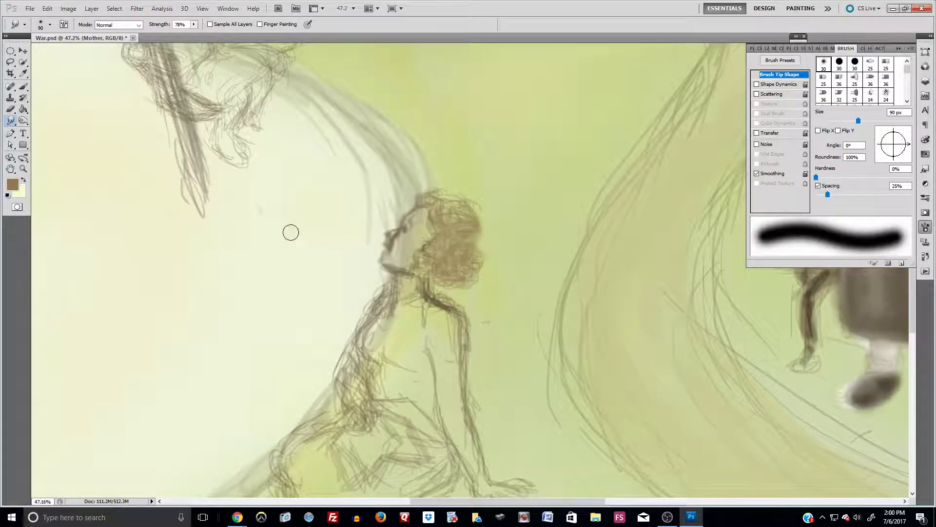
Lighten the mother's facial profile with pale yellow, then brush medium brown over her face and hair at 33% opacity.
left_click(22, 90)
left_click(24, 180)
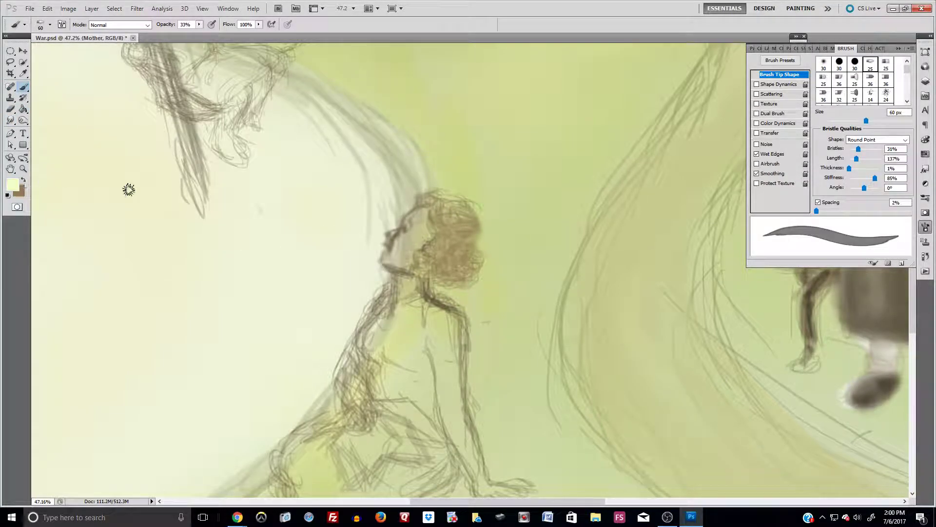
mouse_move(395, 236)
left_mouse_down()
mouse_move(405, 214)
mouse_move(403, 224)
mouse_move(430, 208)
mouse_move(400, 257)
mouse_move(388, 231)
mouse_move(404, 226)
mouse_move(386, 255)
left_mouse_up()
key("alt")
mouse_move(421, 209)
left_mouse_down()
mouse_move(406, 218)
mouse_move(424, 195)
mouse_move(453, 199)
mouse_move(478, 215)
mouse_move(478, 235)
left_mouse_up()
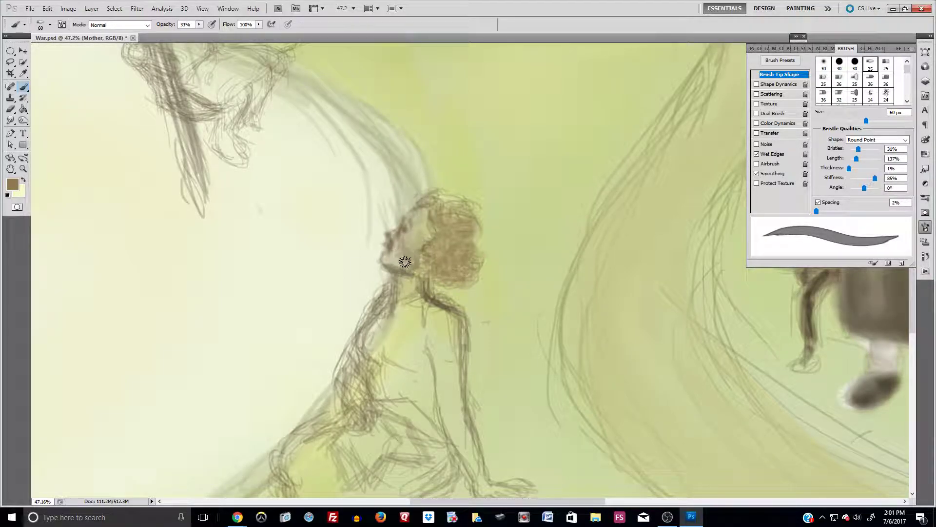
mouse_move(394, 260)
left_mouse_down()
mouse_move(418, 247)
mouse_move(387, 243)
mouse_move(408, 259)
mouse_move(403, 230)
mouse_move(402, 244)
mouse_move(392, 231)
mouse_move(424, 236)
mouse_move(411, 247)
mouse_move(414, 222)
mouse_move(418, 234)
mouse_move(407, 233)
mouse_move(421, 221)
mouse_move(413, 237)
mouse_move(421, 239)
mouse_move(423, 215)
mouse_move(431, 240)
mouse_move(427, 211)
mouse_move(437, 226)
mouse_move(419, 217)
mouse_move(443, 233)
mouse_move(441, 217)
mouse_move(423, 205)
mouse_move(438, 203)
mouse_move(419, 202)
mouse_move(441, 206)
left_mouse_up()
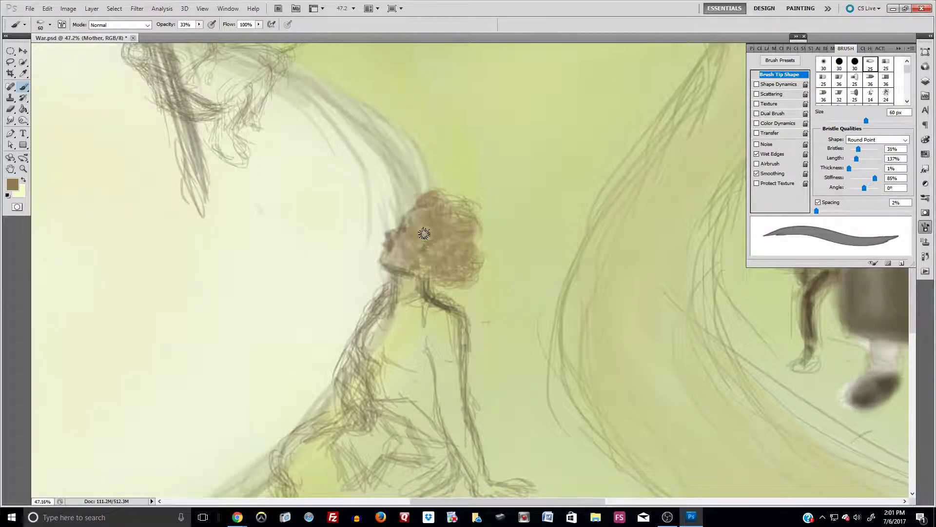
Hide the green background layer and erase stray sketch lines around the mother's face, chin, neck and shoulder on the Mother layer.
key("ctrl+plus")
key("ctrl+plus")
key("ctrl+plus")
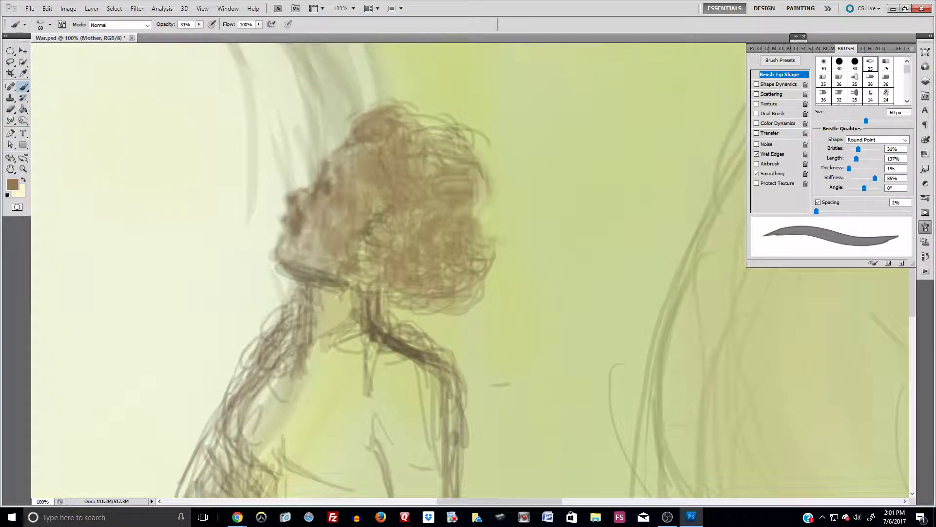
left_click(925, 80)
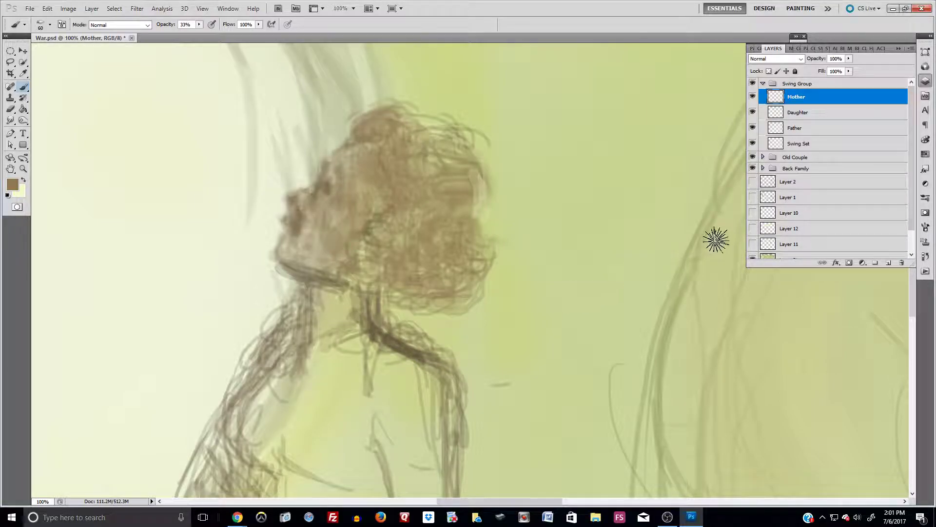
left_click(752, 259)
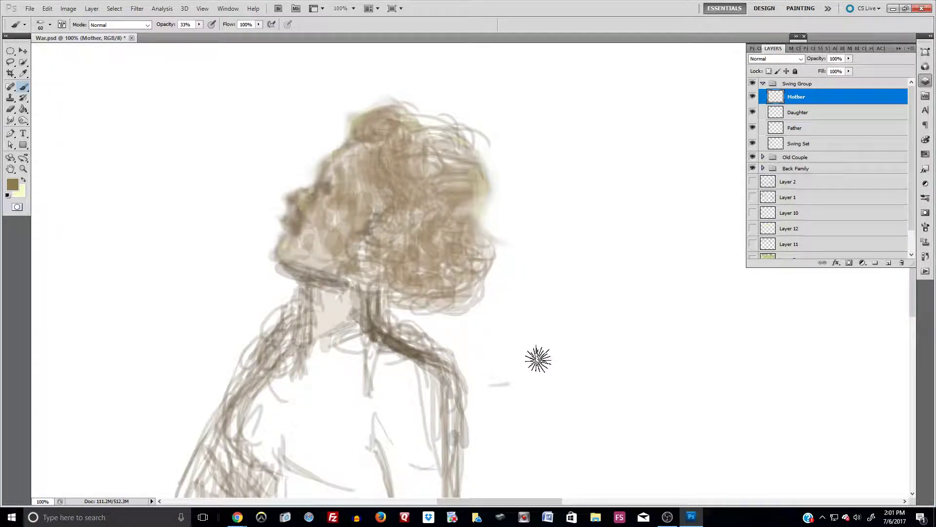
left_click(10, 109)
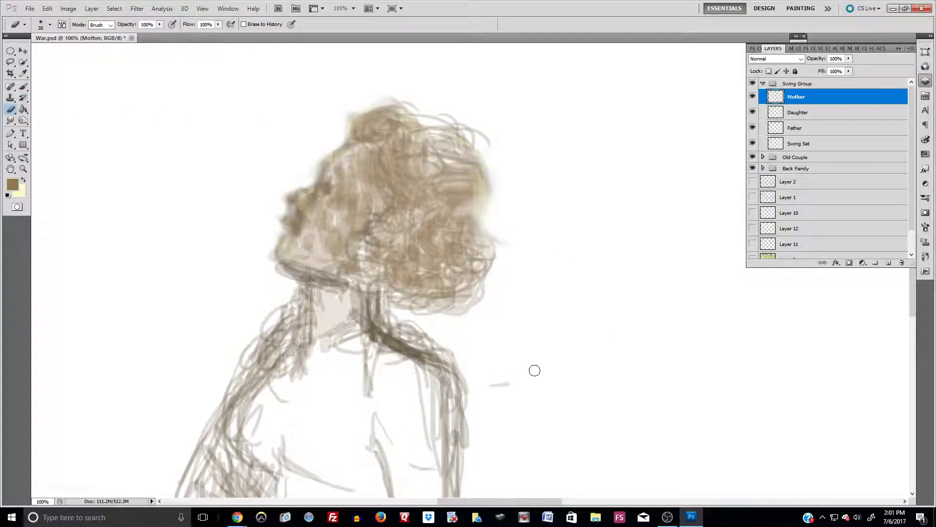
left_click_drag(392, 315, 418, 325)
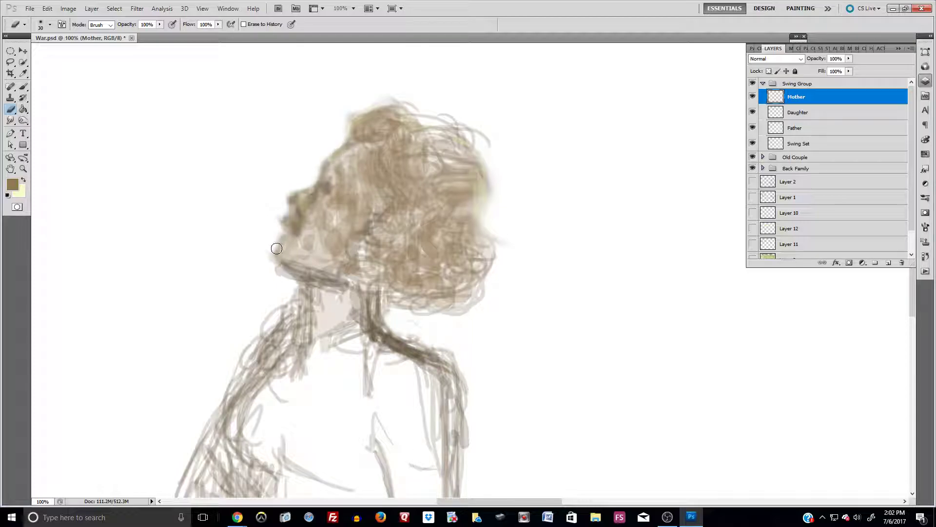
left_click_drag(267, 257, 289, 278)
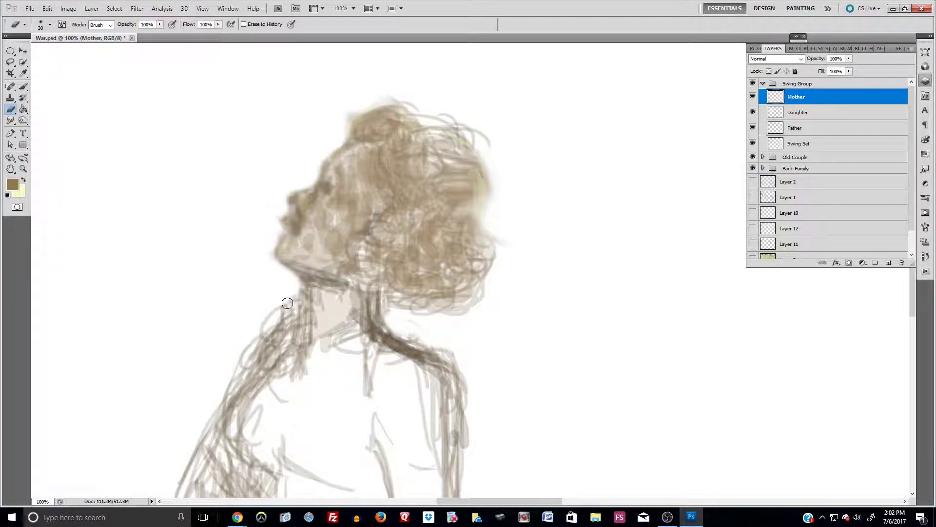
Show the green background layer again and fill the mother's face, hair and neck with solid brown at 98% brush opacity.
left_click(23, 87)
left_click(54, 87)
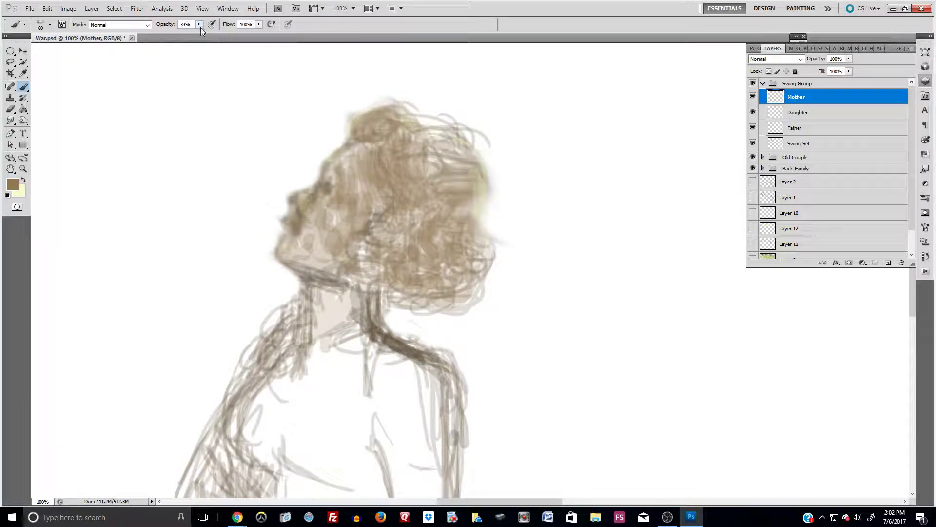
key("9")
key("8")
left_click_drag(359, 220, 343, 220)
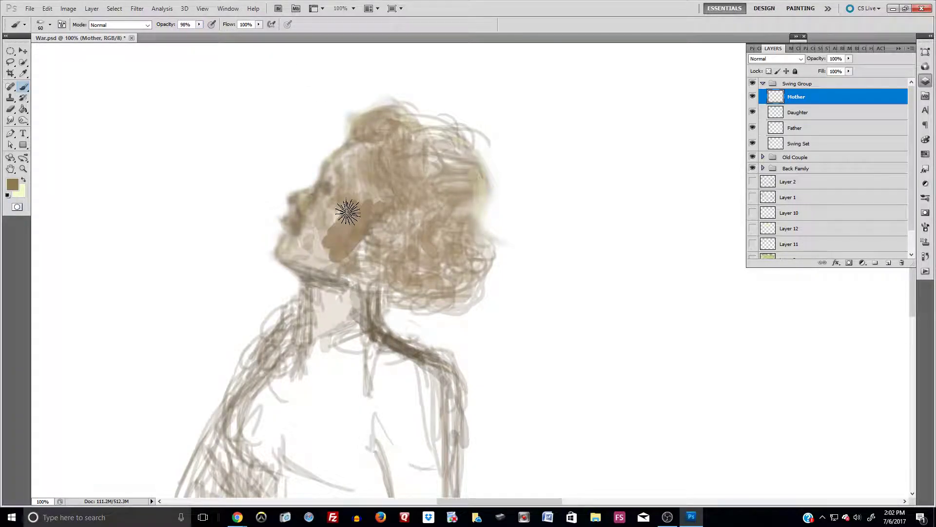
left_click(753, 259)
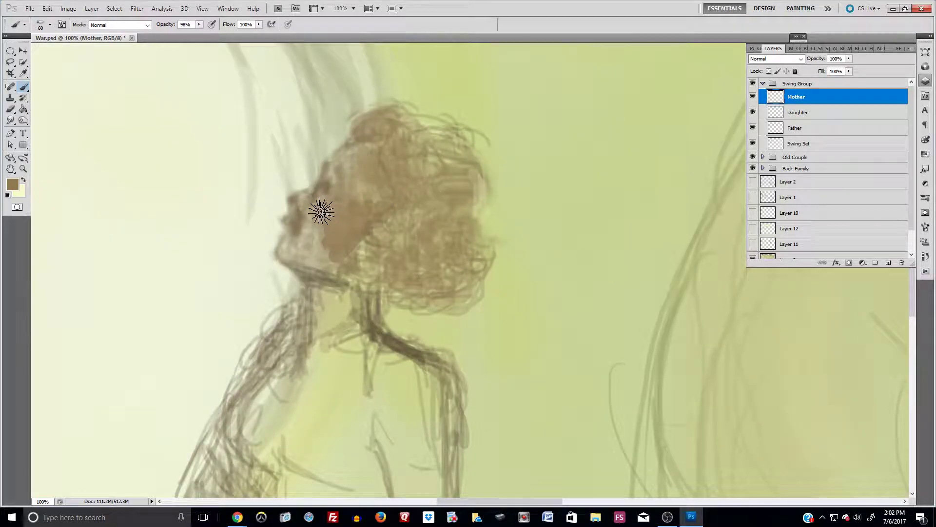
key("ctrl+z")
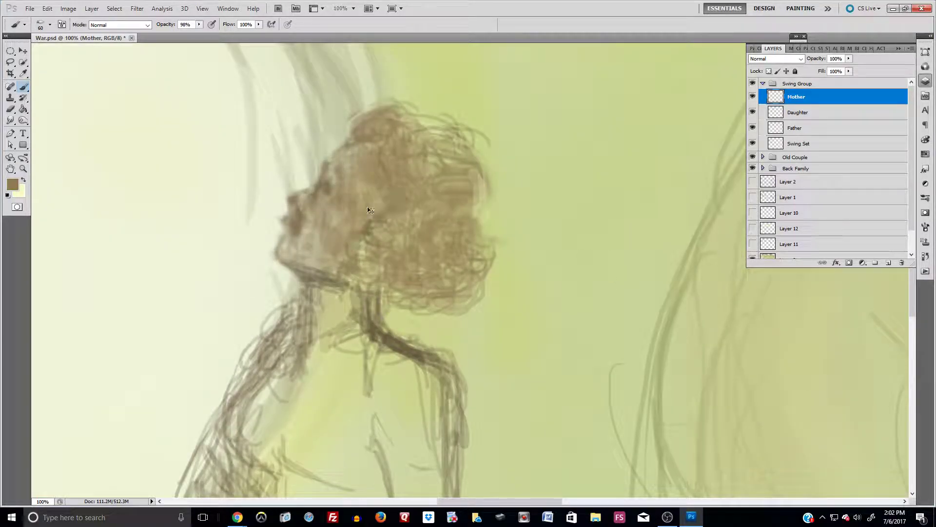
mouse_move(306, 202)
left_mouse_down()
mouse_move(329, 206)
mouse_move(336, 165)
mouse_move(355, 153)
mouse_move(351, 179)
mouse_move(373, 160)
mouse_move(368, 182)
mouse_move(320, 226)
mouse_move(383, 194)
mouse_move(351, 223)
mouse_move(346, 266)
mouse_move(327, 252)
mouse_move(337, 265)
mouse_move(316, 258)
mouse_move(334, 270)
mouse_move(300, 265)
mouse_move(288, 247)
mouse_move(313, 252)
mouse_move(311, 214)
mouse_move(286, 247)
mouse_move(289, 222)
mouse_move(300, 201)
mouse_move(374, 143)
mouse_move(381, 195)
mouse_move(394, 193)
mouse_move(377, 208)
mouse_move(350, 285)
mouse_move(331, 288)
mouse_move(316, 306)
mouse_move(353, 274)
mouse_move(324, 324)
mouse_move(356, 291)
mouse_move(319, 342)
mouse_move(359, 325)
mouse_move(319, 345)
mouse_move(359, 299)
mouse_move(382, 248)
left_mouse_up()
mouse_move(380, 259)
left_mouse_down()
mouse_move(411, 238)
mouse_move(399, 283)
mouse_move(381, 280)
mouse_move(402, 289)
mouse_move(423, 269)
mouse_move(429, 294)
mouse_move(413, 288)
mouse_move(384, 240)
mouse_move(404, 217)
mouse_move(391, 148)
mouse_move(406, 161)
mouse_move(382, 145)
mouse_move(377, 130)
mouse_move(394, 135)
mouse_move(372, 121)
mouse_move(396, 114)
mouse_move(410, 134)
mouse_move(427, 263)
mouse_move(417, 174)
mouse_move(437, 209)
mouse_move(430, 188)
mouse_move(431, 201)
mouse_move(435, 193)
mouse_move(430, 159)
mouse_move(418, 153)
mouse_move(432, 164)
mouse_move(423, 170)
mouse_move(422, 201)
mouse_move(413, 153)
mouse_move(423, 142)
mouse_move(422, 161)
mouse_move(428, 139)
mouse_move(464, 166)
mouse_move(463, 211)
mouse_move(447, 248)
mouse_move(431, 250)
mouse_move(451, 256)
mouse_move(447, 289)
mouse_move(421, 289)
mouse_move(434, 268)
mouse_move(465, 255)
mouse_move(454, 244)
mouse_move(472, 257)
mouse_move(448, 291)
mouse_move(420, 298)
mouse_move(463, 234)
mouse_move(456, 262)
mouse_move(457, 218)
left_mouse_up()
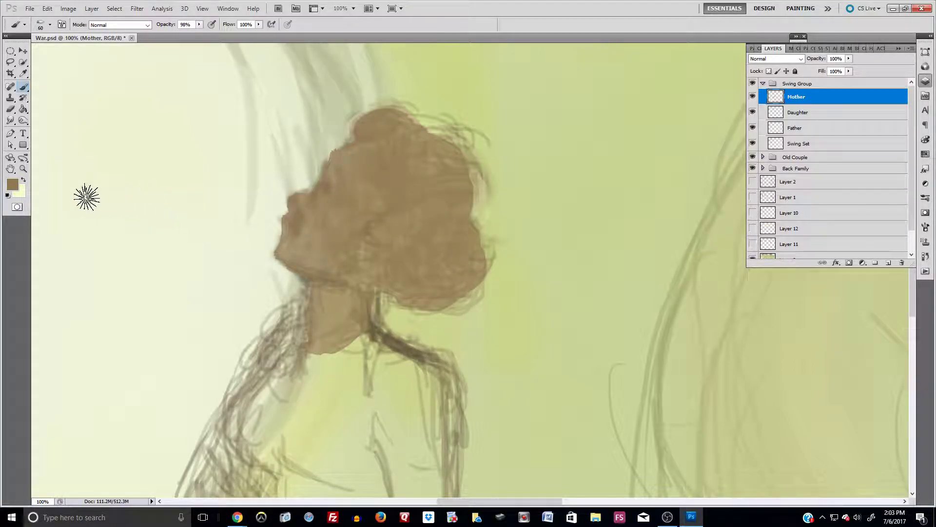
Swap to pale yellow and lightly highlight the mother's face and mouth at 8% opacity, reducing the brush to 25 px.
left_click(24, 181)
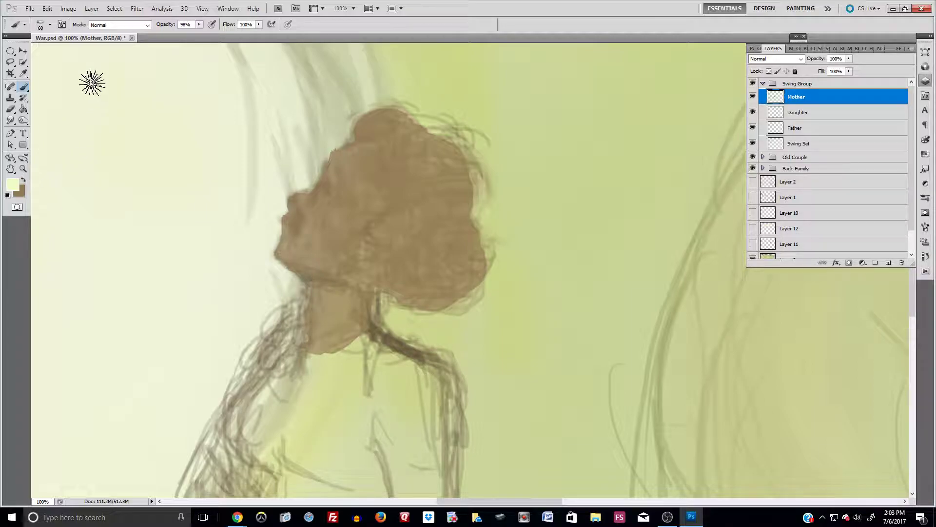
left_click_drag(199, 25, 182, 44)
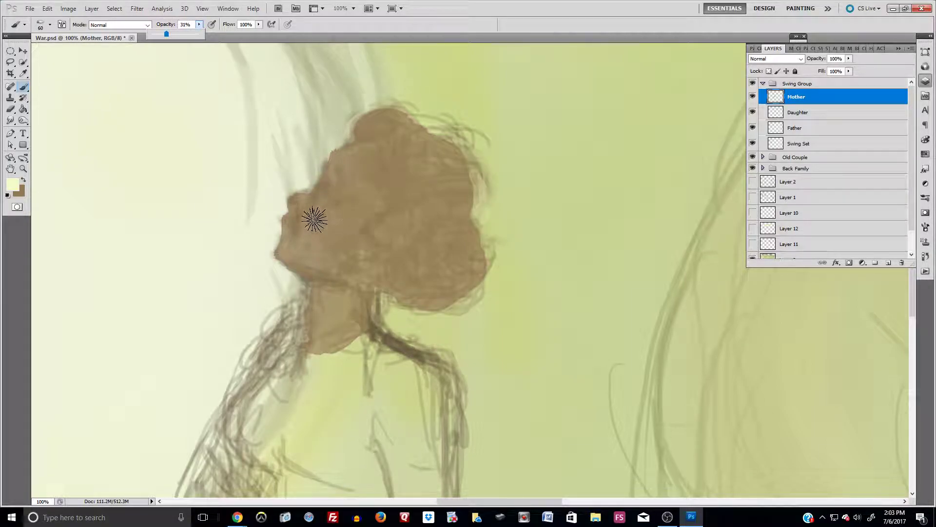
left_click(298, 218)
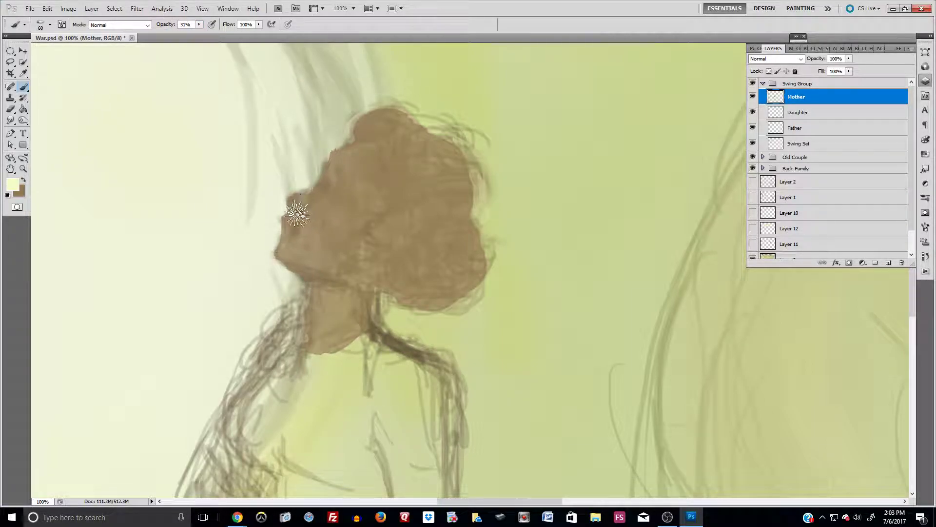
left_click(199, 24)
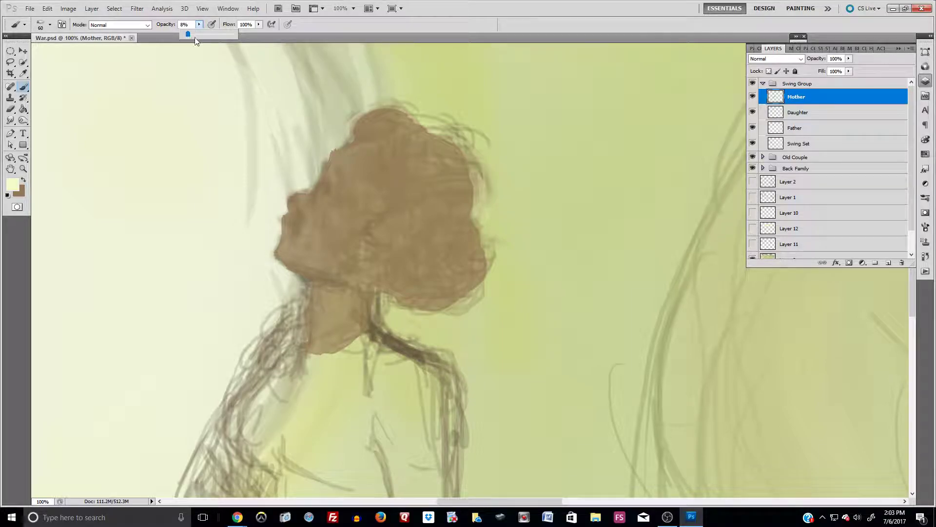
mouse_move(328, 190)
left_mouse_down()
mouse_move(315, 170)
mouse_move(331, 179)
mouse_move(341, 163)
mouse_move(355, 209)
mouse_move(309, 192)
mouse_move(338, 196)
left_mouse_up()
mouse_move(325, 231)
left_mouse_down()
mouse_move(293, 218)
mouse_move(307, 203)
mouse_move(297, 214)
mouse_move(326, 214)
mouse_move(327, 229)
mouse_move(300, 225)
mouse_move(335, 235)
mouse_move(284, 224)
mouse_move(357, 239)
mouse_move(304, 234)
left_mouse_up()
key("bracketleft")
key("bracketleft")
key("bracketleft")
key("bracketleft")
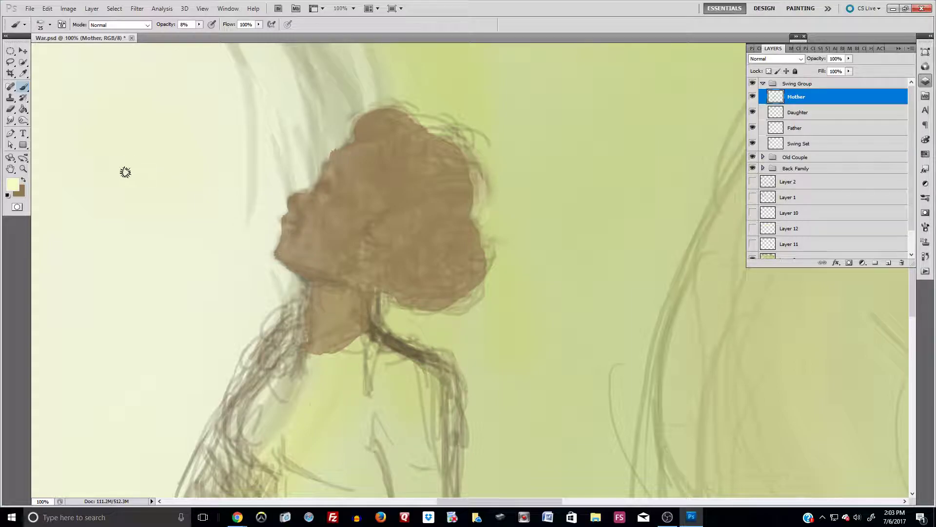
Shape the mother's lips using dark brown sampled from her shoulder line and a Smudge tool reduced to 45 px or smaller.
left_click(400, 337, "alt")
left_click_drag(291, 214, 288, 217)
left_click(10, 120)
key("bracketleft")
key("bracketleft")
key("bracketleft")
key("bracketleft")
key("bracketleft")
left_click_drag(296, 233, 281, 228)
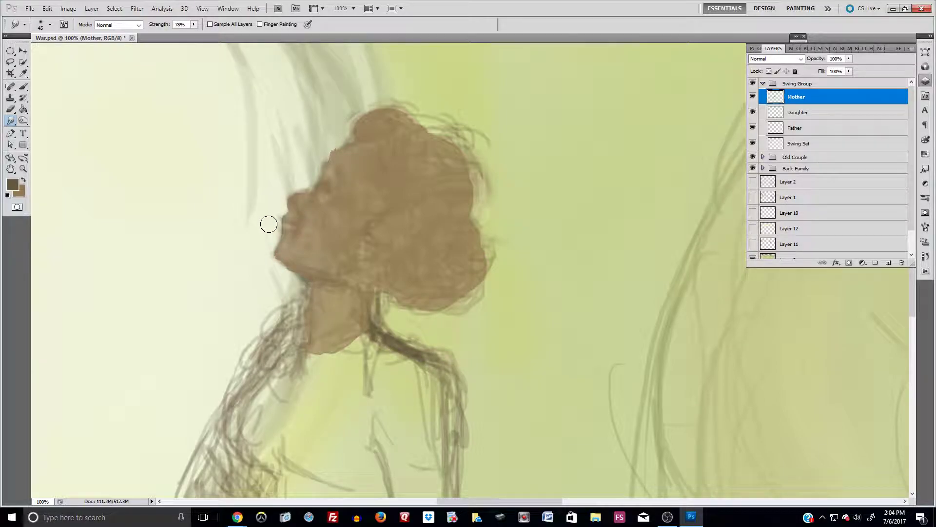
key("bracketleft")
left_click(24, 86)
left_click_drag(297, 236, 283, 228)
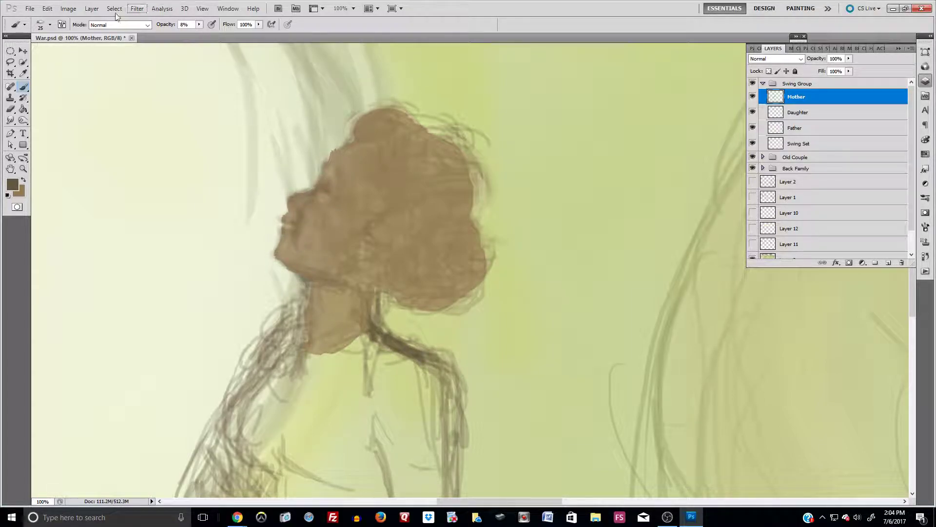
Reduce the brush to 9 px at 90% opacity and draw the mother's eye and eyebrow in dark brown.
left_click(50, 24)
left_click_drag(28, 52, 22, 52)
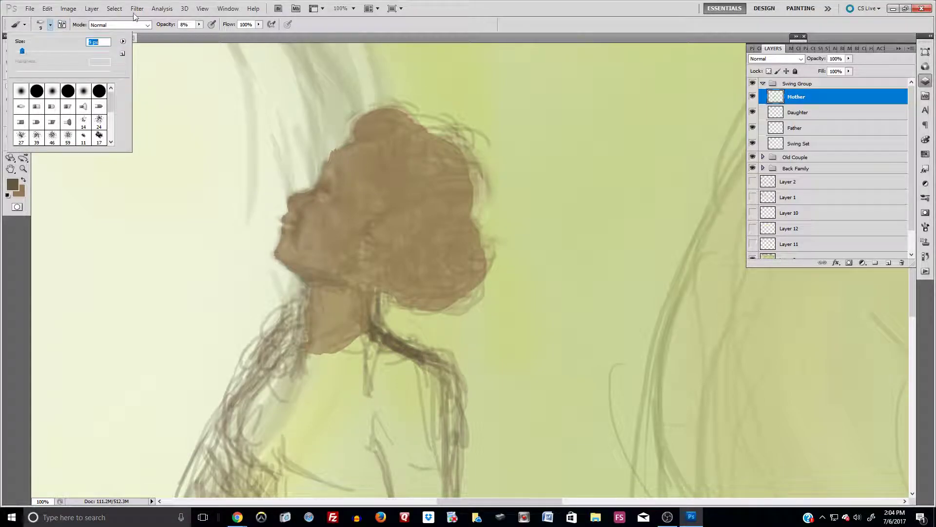
left_click(199, 24)
left_click_drag(201, 34, 241, 34)
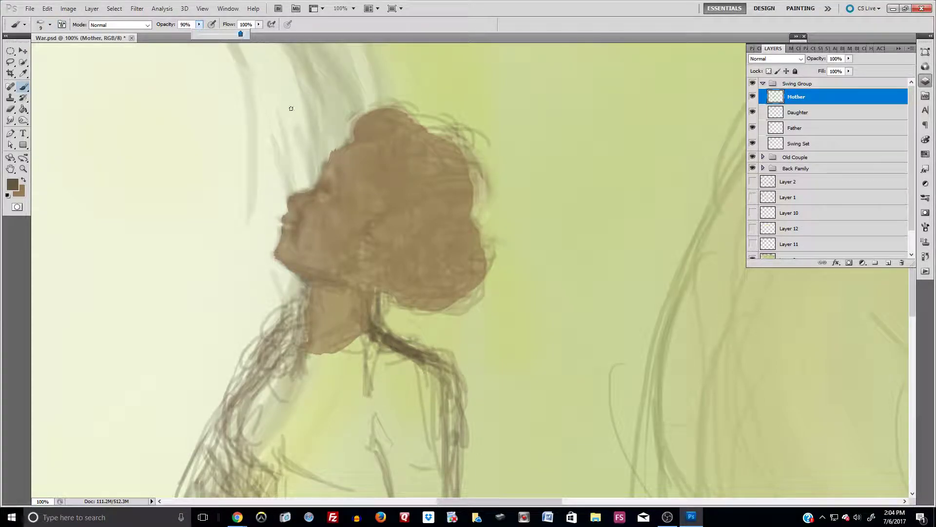
left_click(320, 192)
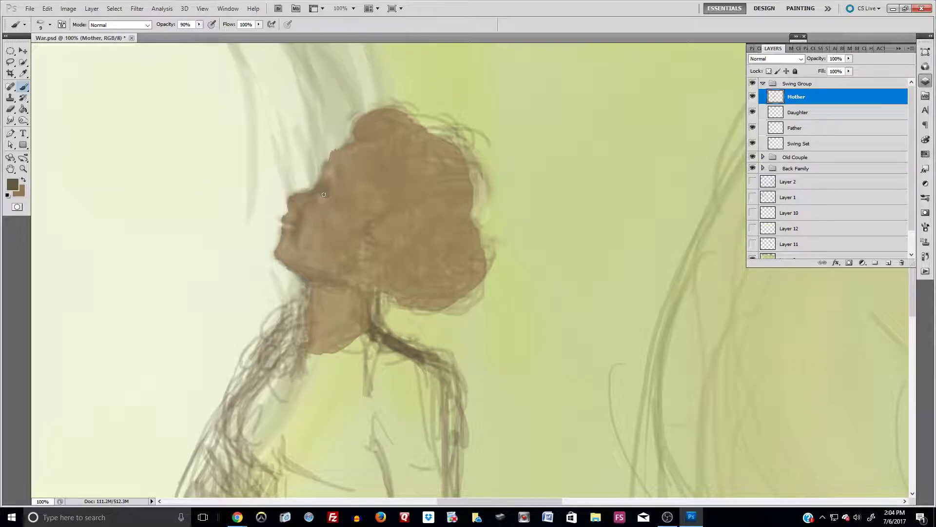
left_click_drag(326, 195, 323, 191)
mouse_move(329, 175)
left_mouse_down()
mouse_move(336, 182)
mouse_move(320, 172)
left_mouse_up()
Lower the brush opacity to 51% and refine the mother's eye, nose, mouth and chin outlines with thin dark strokes.
left_click(198, 25)
left_click(180, 34)
left_click(308, 202)
left_click_drag(324, 185, 321, 185)
mouse_move(308, 202)
left_mouse_down()
mouse_move(298, 218)
mouse_move(321, 196)
left_mouse_up()
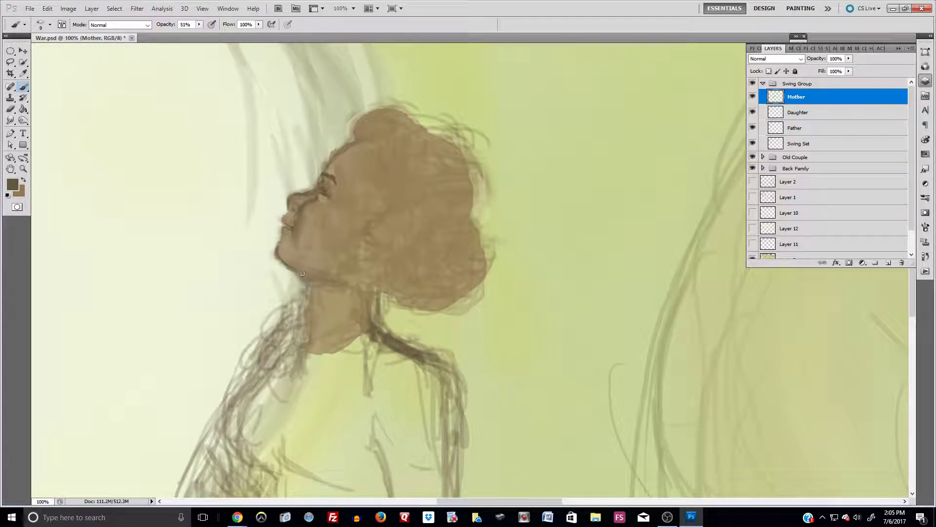
key("alt")
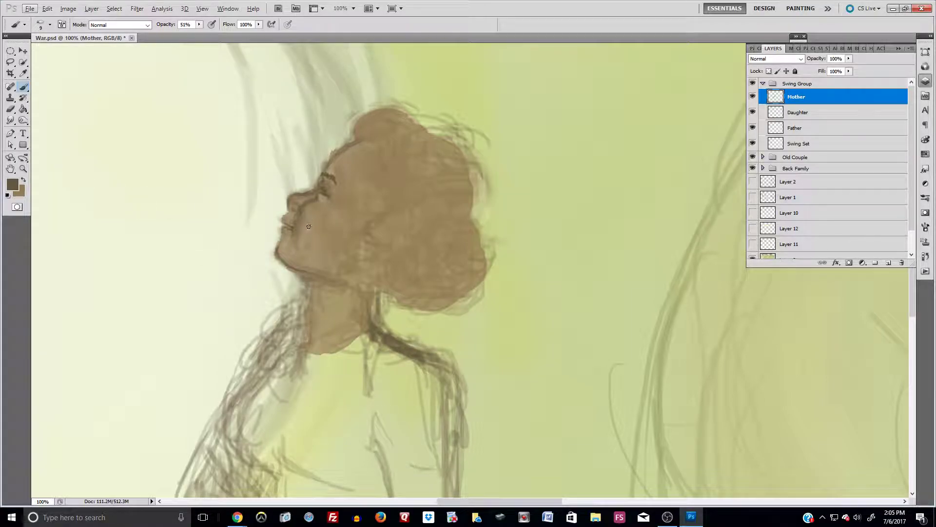
left_click_drag(286, 223, 284, 223)
Smudge the mother's cheek below the eye and her forehead hairline with the 30 px Smudge tool.
left_click(11, 121)
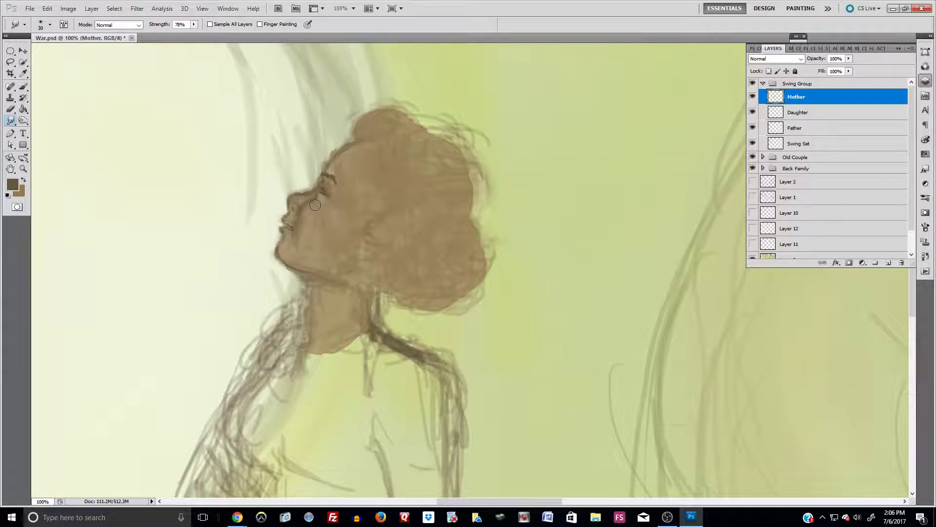
left_click_drag(332, 198, 340, 189)
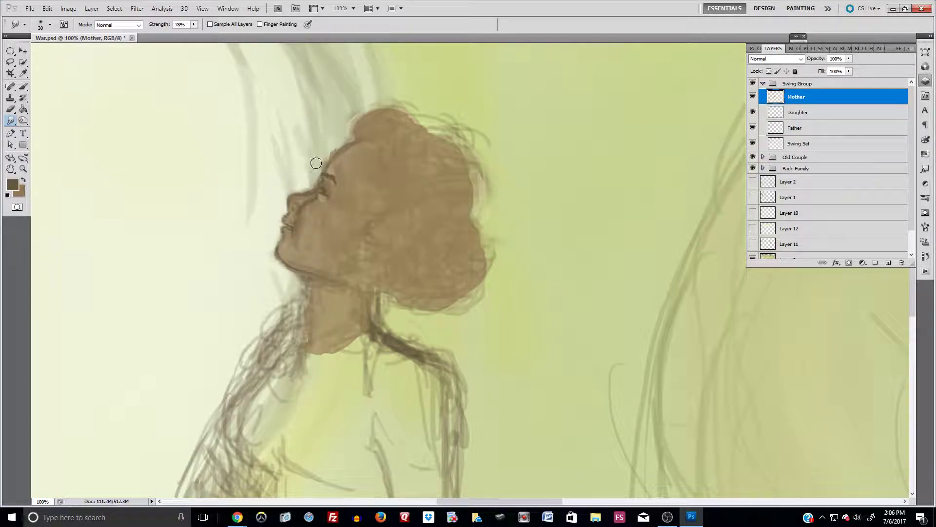
mouse_move(337, 145)
left_mouse_down()
mouse_move(330, 141)
mouse_move(357, 164)
mouse_move(330, 145)
mouse_move(339, 141)
left_mouse_up()
Sketch the mother's hairline, front roll, ear curl and back bun in dark brown with the 9 px brush at 51% opacity.
left_click(23, 86)
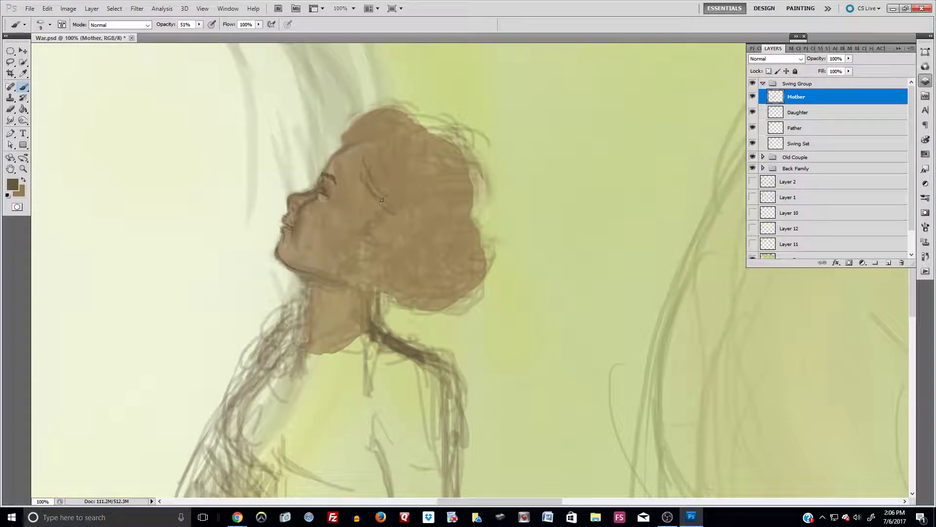
left_click_drag(387, 216, 375, 227)
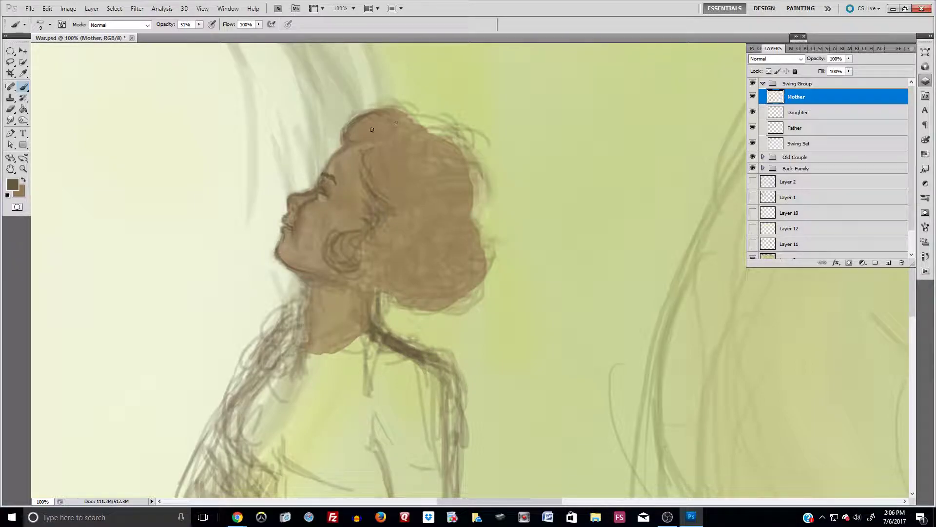
left_click_drag(398, 116, 411, 139)
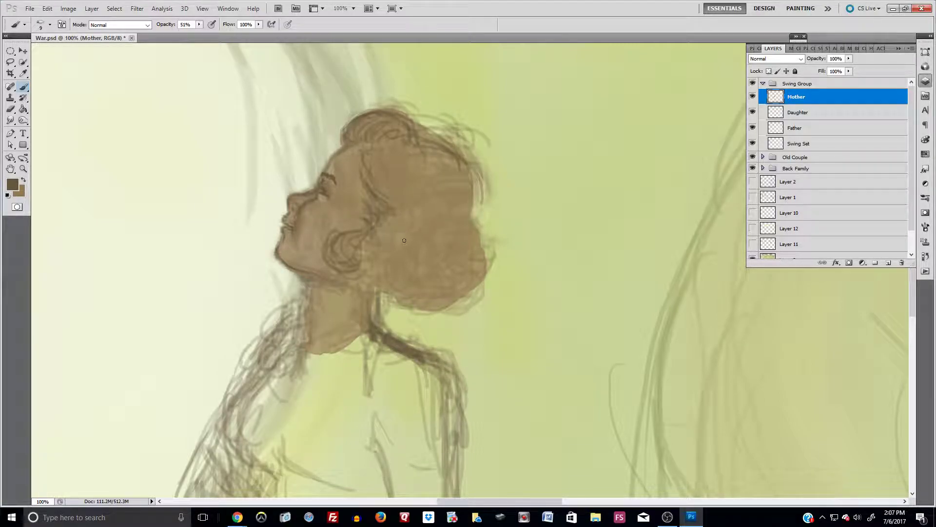
mouse_move(373, 252)
left_mouse_down()
mouse_move(368, 277)
mouse_move(390, 266)
mouse_move(414, 290)
left_mouse_up()
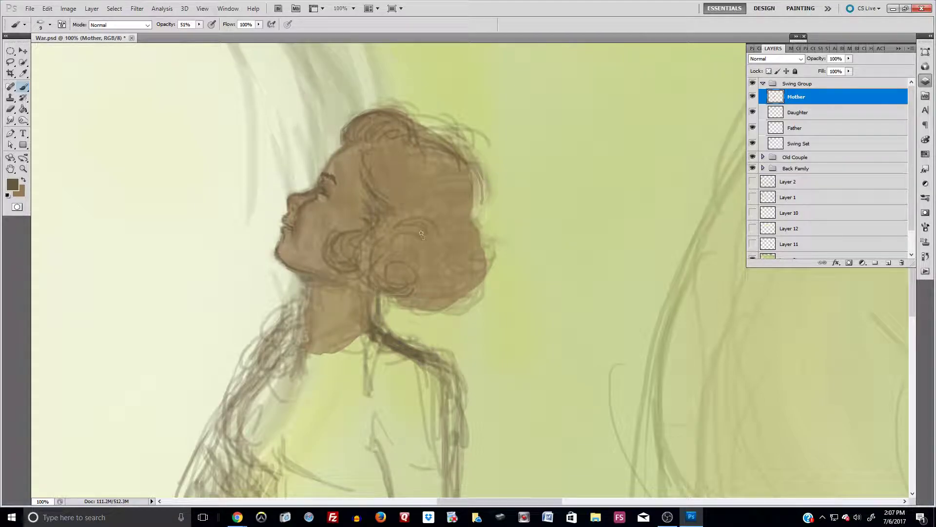
mouse_move(447, 235)
left_mouse_down()
mouse_move(469, 221)
mouse_move(486, 242)
left_mouse_up()
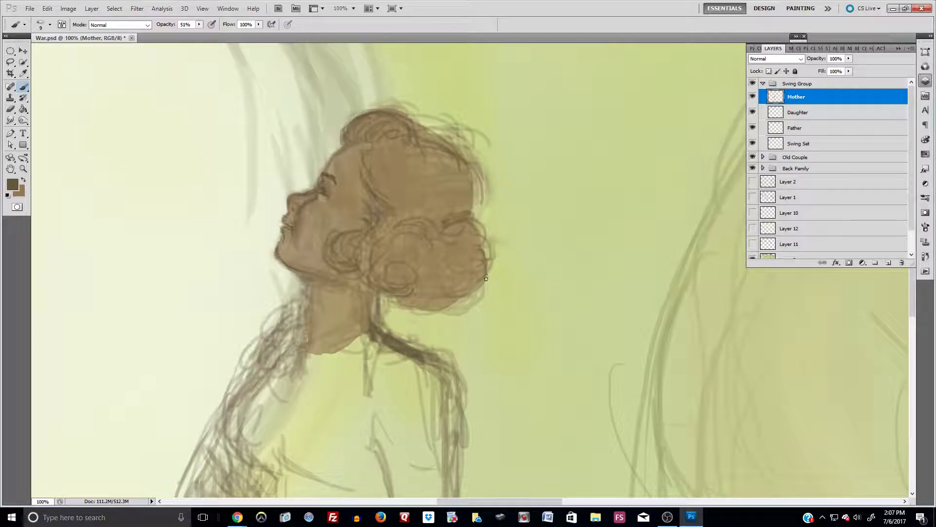
Enlarge the brush to 74 px and fill the mother's hair with dark brown over the lighter base.
left_click(50, 24)
left_click_drag(77, 51, 78, 51)
mouse_move(376, 152)
left_mouse_down()
mouse_move(405, 205)
mouse_move(385, 143)
mouse_move(358, 126)
mouse_move(382, 137)
mouse_move(373, 129)
mouse_move(388, 120)
mouse_move(422, 153)
mouse_move(431, 189)
mouse_move(412, 184)
mouse_move(403, 168)
mouse_move(430, 244)
mouse_move(382, 247)
mouse_move(392, 267)
mouse_move(352, 247)
mouse_move(367, 264)
mouse_move(348, 262)
mouse_move(356, 249)
mouse_move(395, 236)
mouse_move(387, 270)
mouse_move(418, 293)
mouse_move(443, 291)
mouse_move(439, 245)
mouse_move(463, 261)
mouse_move(452, 257)
mouse_move(456, 226)
mouse_move(468, 240)
mouse_move(471, 282)
mouse_move(429, 276)
mouse_move(400, 194)
mouse_move(421, 179)
mouse_move(456, 211)
mouse_move(416, 152)
mouse_move(404, 154)
mouse_move(433, 170)
mouse_move(422, 163)
mouse_move(430, 161)
mouse_move(441, 200)
mouse_move(377, 145)
mouse_move(417, 192)
mouse_move(396, 196)
mouse_move(414, 215)
mouse_move(388, 202)
mouse_move(402, 238)
mouse_move(365, 264)
mouse_move(392, 271)
mouse_move(412, 239)
mouse_move(417, 246)
mouse_move(402, 144)
mouse_move(428, 151)
mouse_move(449, 190)
mouse_move(439, 198)
mouse_move(409, 146)
mouse_move(372, 120)
mouse_move(410, 134)
mouse_move(358, 130)
mouse_move(415, 127)
mouse_move(391, 122)
mouse_move(400, 119)
mouse_move(491, 176)
mouse_move(440, 154)
mouse_move(451, 162)
mouse_move(459, 271)
mouse_move(447, 223)
mouse_move(454, 283)
mouse_move(437, 285)
mouse_move(430, 266)
mouse_move(395, 258)
mouse_move(387, 268)
mouse_move(379, 155)
mouse_move(380, 166)
mouse_move(410, 161)
mouse_move(418, 144)
mouse_move(459, 180)
mouse_move(456, 198)
mouse_move(495, 172)
mouse_move(400, 126)
mouse_move(411, 138)
mouse_move(383, 136)
mouse_move(425, 132)
mouse_move(450, 223)
mouse_move(424, 215)
mouse_move(393, 224)
mouse_move(408, 251)
mouse_move(400, 259)
mouse_move(431, 246)
mouse_move(424, 272)
mouse_move(469, 258)
mouse_move(447, 285)
mouse_move(393, 255)
mouse_move(442, 287)
mouse_move(407, 286)
mouse_move(456, 270)
mouse_move(463, 248)
mouse_move(438, 264)
mouse_move(460, 236)
mouse_move(470, 236)
mouse_move(477, 255)
mouse_move(467, 252)
mouse_move(436, 278)
mouse_move(409, 273)
mouse_move(384, 289)
mouse_move(425, 292)
mouse_move(429, 267)
mouse_move(418, 295)
mouse_move(446, 298)
mouse_move(464, 274)
mouse_move(493, 258)
mouse_move(425, 261)
mouse_move(377, 283)
left_mouse_up()
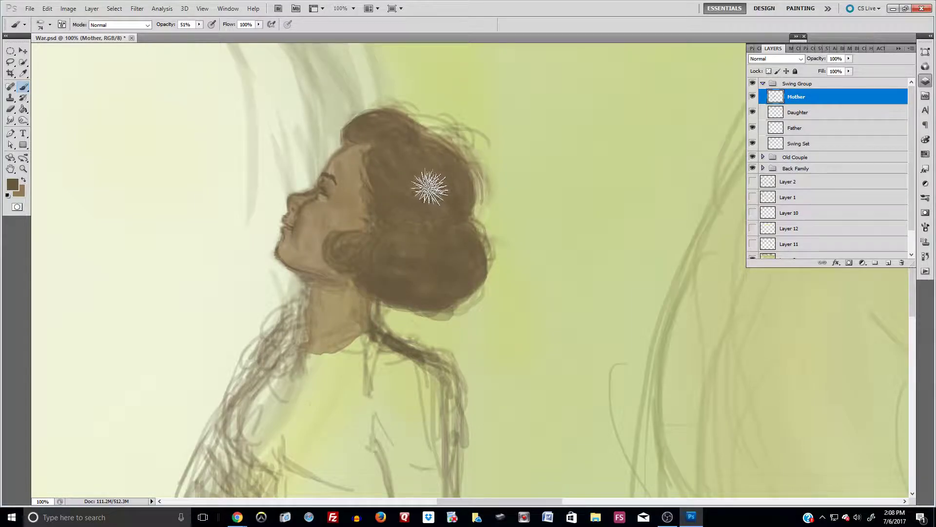
Paint a pale lilac hair band, near #eddaea, above the mother's bun with the brush reduced to 35 px.
left_click(12, 184)
left_click(199, 241)
mouse_move(77, 330)
left_mouse_down()
mouse_move(79, 341)
mouse_move(175, 351)
left_mouse_up()
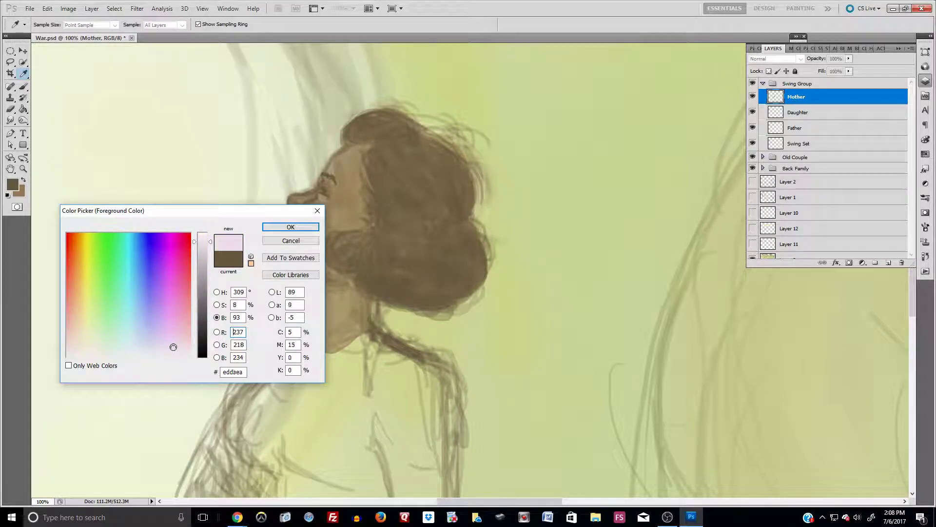
left_click(291, 227)
left_click_drag(451, 216, 465, 216)
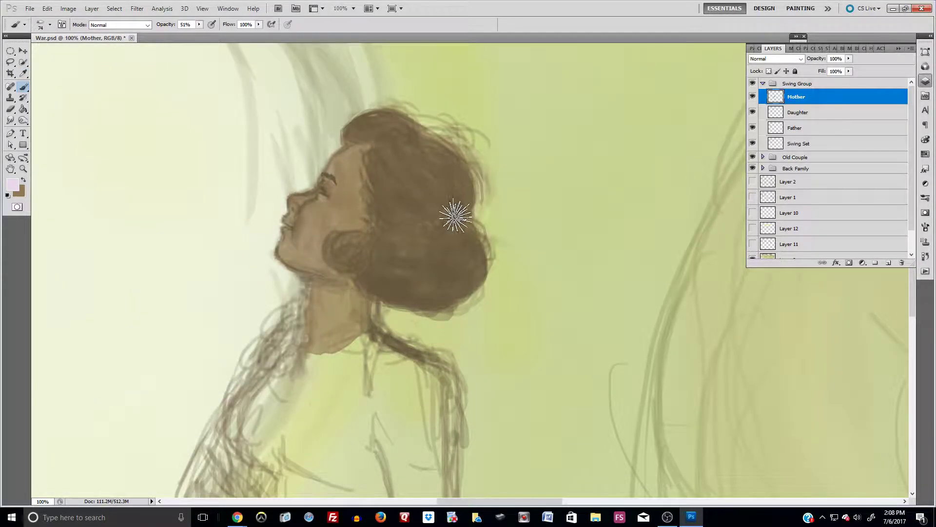
key("ctrl+z")
left_click(50, 25)
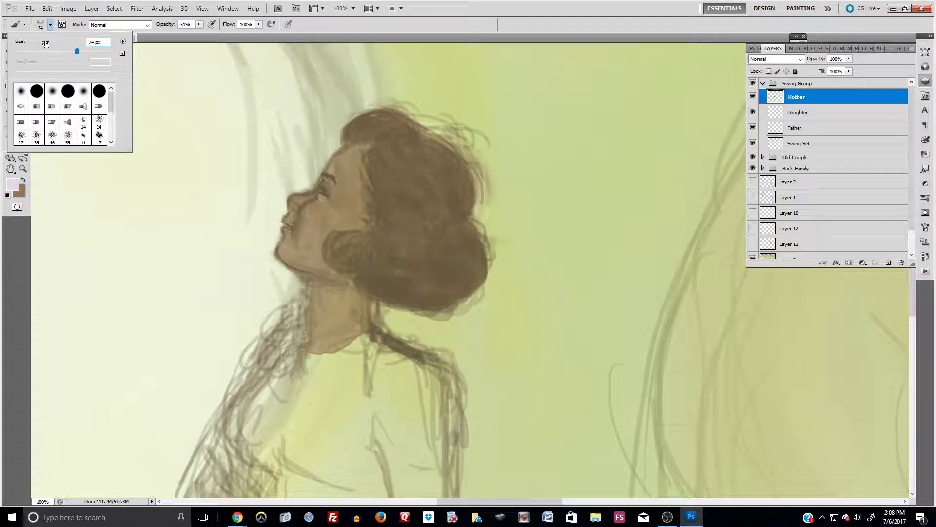
left_click_drag(449, 219, 466, 217)
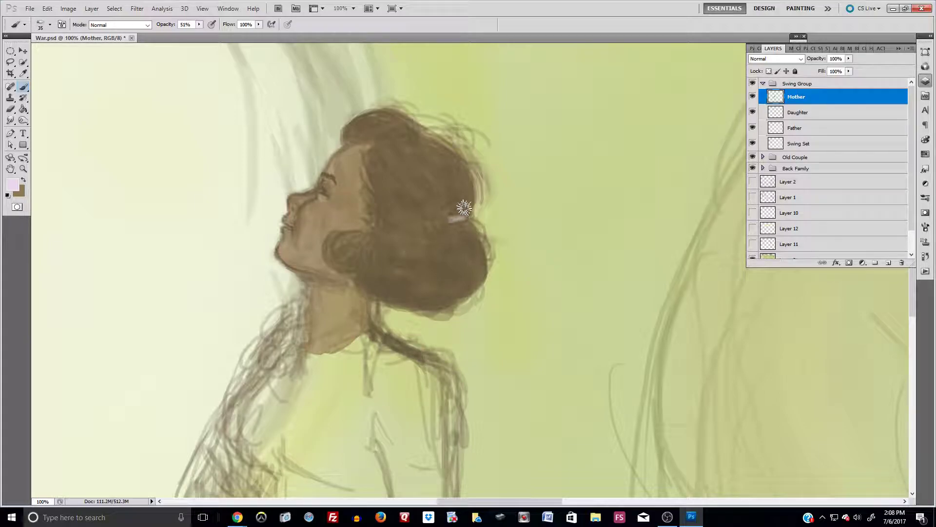
left_click_drag(441, 221, 473, 216)
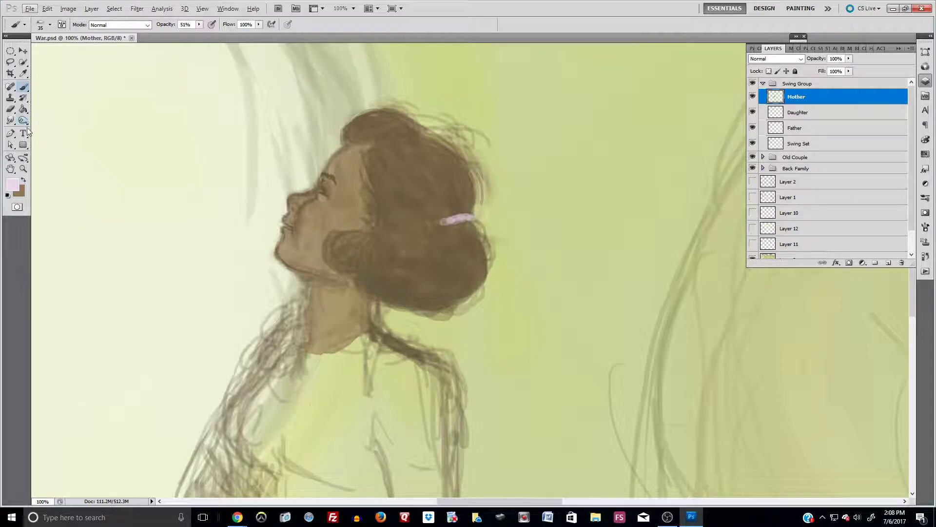
Shade the mother's hair band with a darker mauve, #b190aa.
left_click(13, 184)
left_click(201, 272)
left_click(174, 333)
left_click(291, 227)
left_click_drag(443, 223, 473, 216)
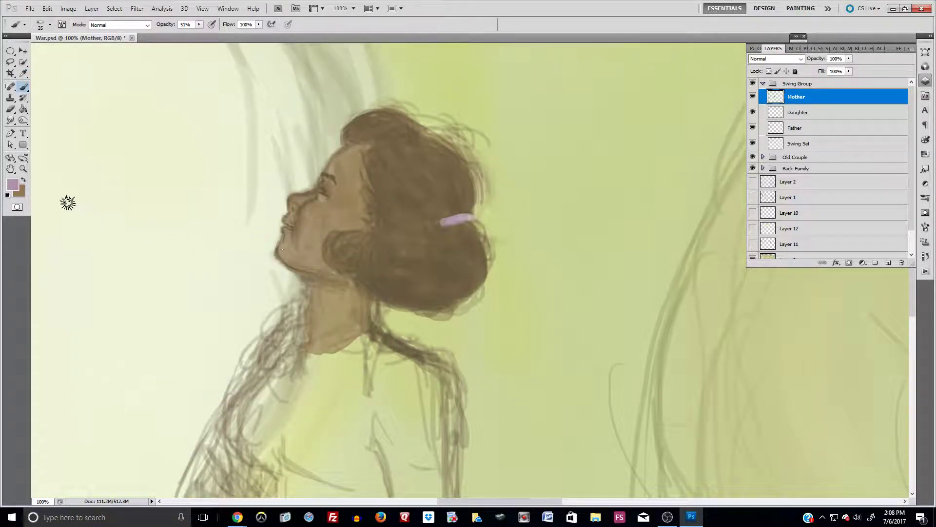
Darken the sampled hair brown to near-black and paint shadow strokes along the mother's ear curl and hairline.
left_click(15, 185)
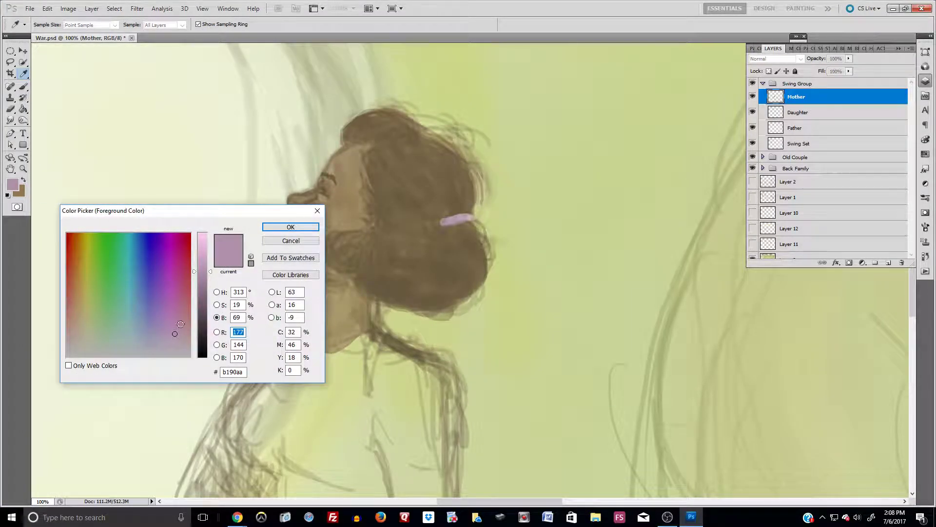
left_click(416, 159)
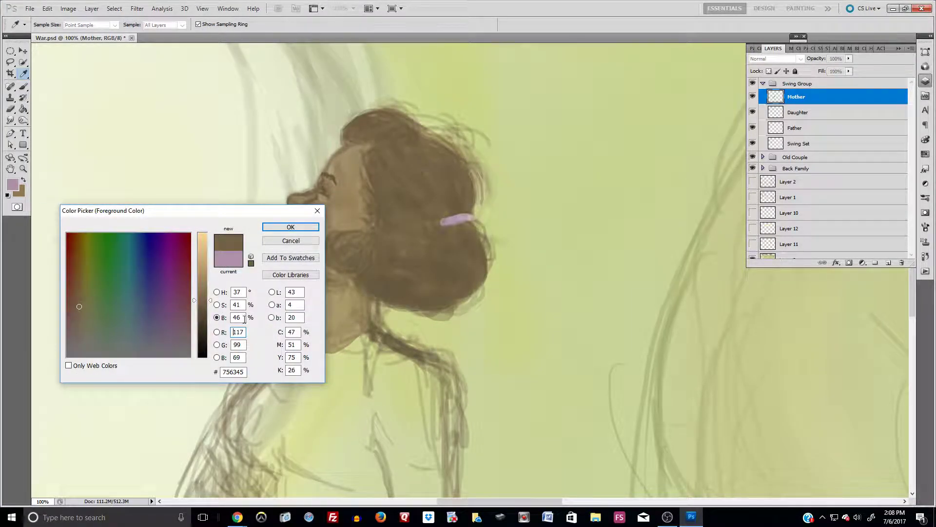
left_click(303, 227)
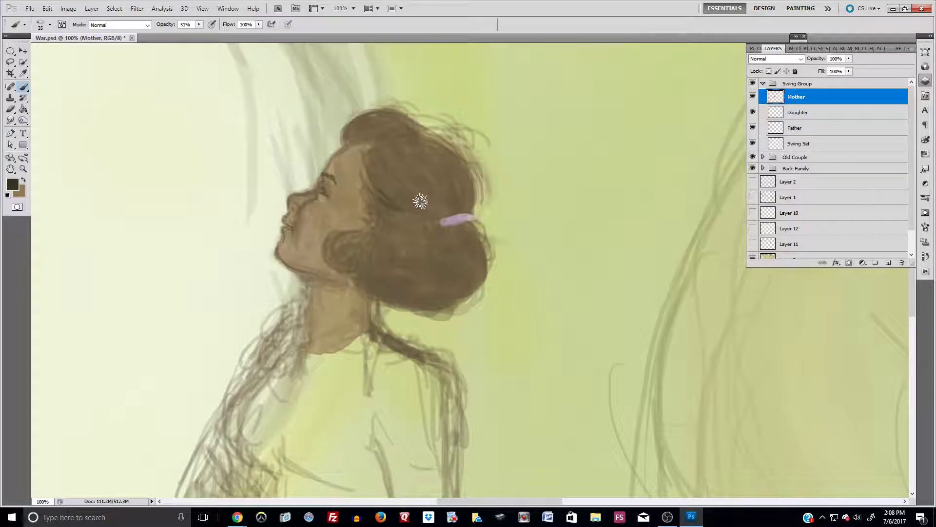
mouse_move(367, 232)
left_mouse_down()
mouse_move(341, 261)
mouse_move(368, 239)
mouse_move(330, 252)
mouse_move(341, 244)
mouse_move(375, 260)
mouse_move(359, 246)
mouse_move(382, 264)
mouse_move(377, 284)
mouse_move(395, 276)
left_mouse_up()
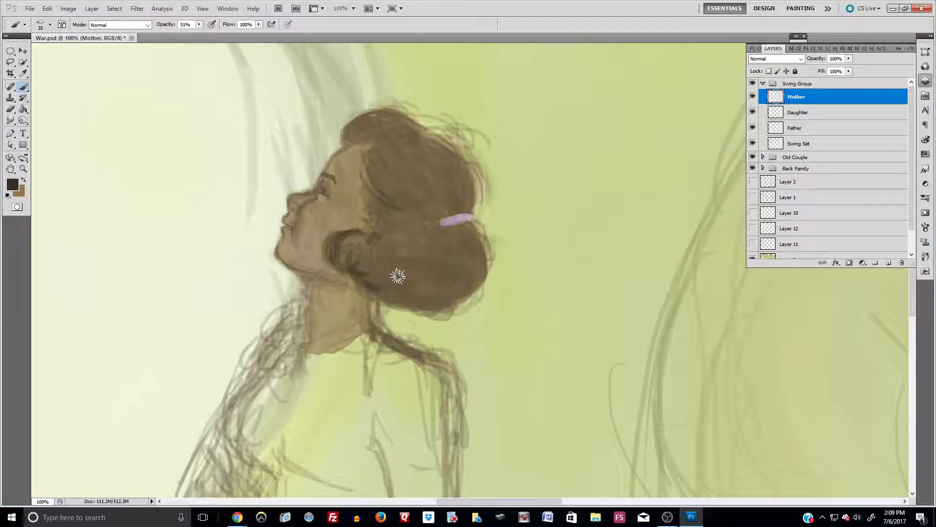
mouse_move(369, 159)
left_mouse_down()
mouse_move(386, 150)
mouse_move(420, 200)
mouse_move(450, 201)
mouse_move(436, 170)
mouse_move(407, 198)
mouse_move(378, 176)
mouse_move(428, 216)
mouse_move(401, 180)
mouse_move(391, 183)
mouse_move(425, 201)
left_mouse_up()
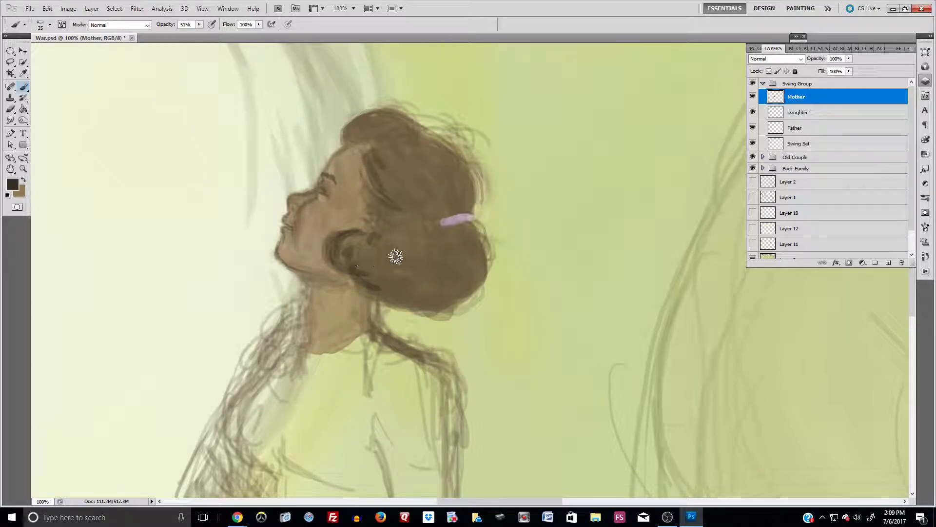
Deepen the shadows in the ear curl, around the hair band and on the back of the crown, varying the brush opacity and returning to 51%.
left_click(199, 25)
left_click_drag(199, 34, 184, 35)
left_click(360, 250)
mouse_move(356, 265)
left_mouse_down()
mouse_move(375, 247)
mouse_move(361, 249)
mouse_move(368, 237)
left_mouse_up()
left_click(199, 25)
left_click_drag(199, 34, 214, 33)
left_click(356, 248)
mouse_move(356, 250)
left_mouse_down()
mouse_move(363, 273)
mouse_move(373, 251)
mouse_move(401, 281)
left_mouse_up()
mouse_move(447, 232)
left_mouse_down()
mouse_move(477, 221)
mouse_move(441, 230)
mouse_move(457, 231)
mouse_move(439, 225)
mouse_move(462, 199)
mouse_move(464, 207)
mouse_move(463, 169)
mouse_move(445, 212)
mouse_move(410, 197)
mouse_move(449, 207)
mouse_move(438, 182)
left_mouse_up()
left_click_drag(435, 158, 456, 203)
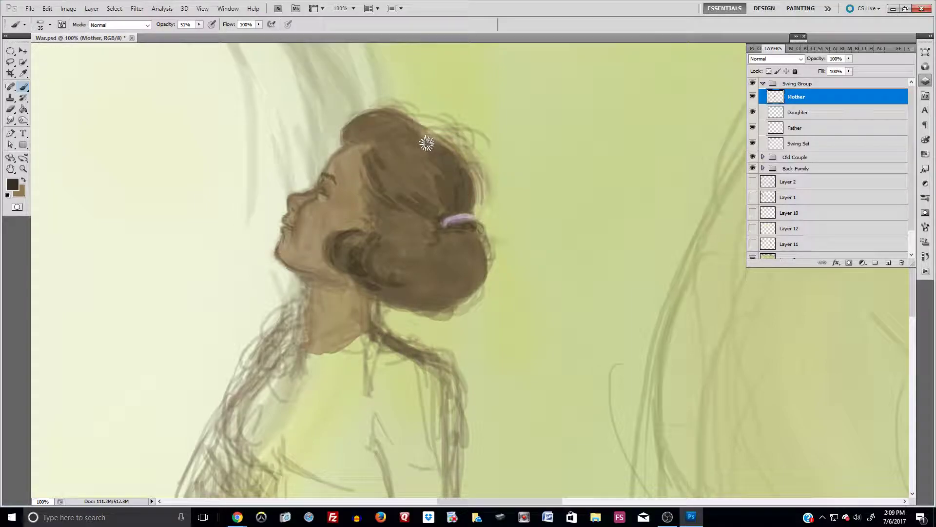
Paint dark strands sweeping from the mother's hairline to the hair band and darken the front roll, undoing unwanted strokes.
mouse_move(378, 165)
left_mouse_down()
mouse_move(382, 155)
mouse_move(435, 198)
left_mouse_up()
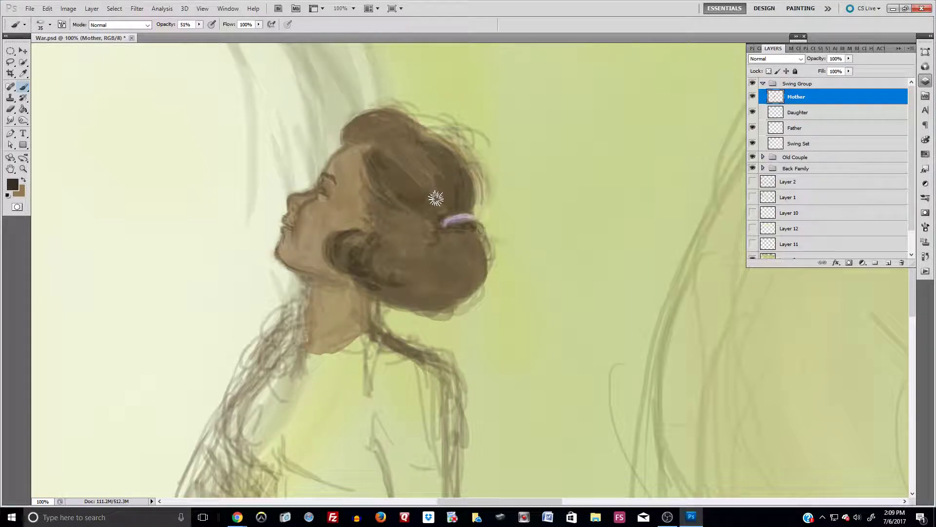
key("ctrl+z")
left_click_drag(383, 165, 425, 191)
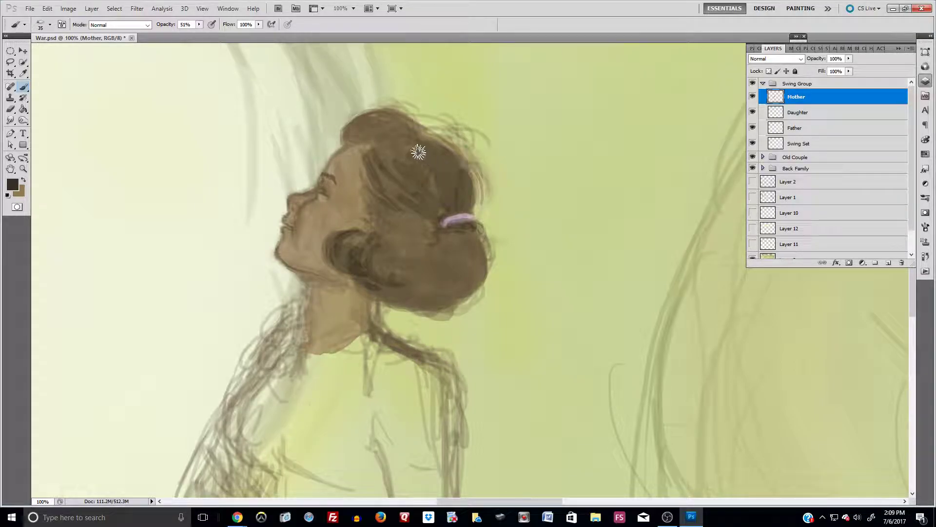
key("ctrl+z")
left_click_drag(433, 195, 434, 205)
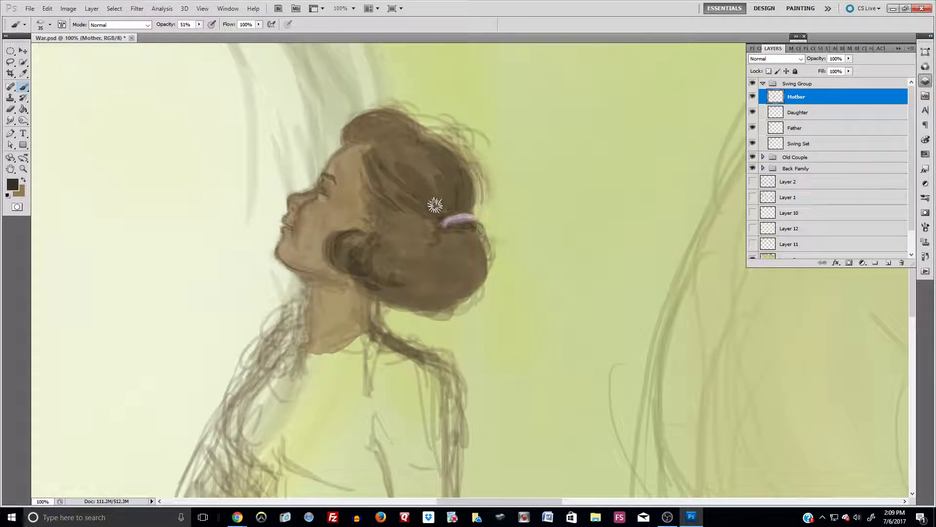
mouse_move(420, 164)
left_mouse_down()
mouse_move(392, 145)
mouse_move(387, 156)
mouse_move(377, 132)
mouse_move(361, 129)
mouse_move(363, 120)
mouse_move(355, 129)
mouse_move(382, 123)
left_mouse_up()
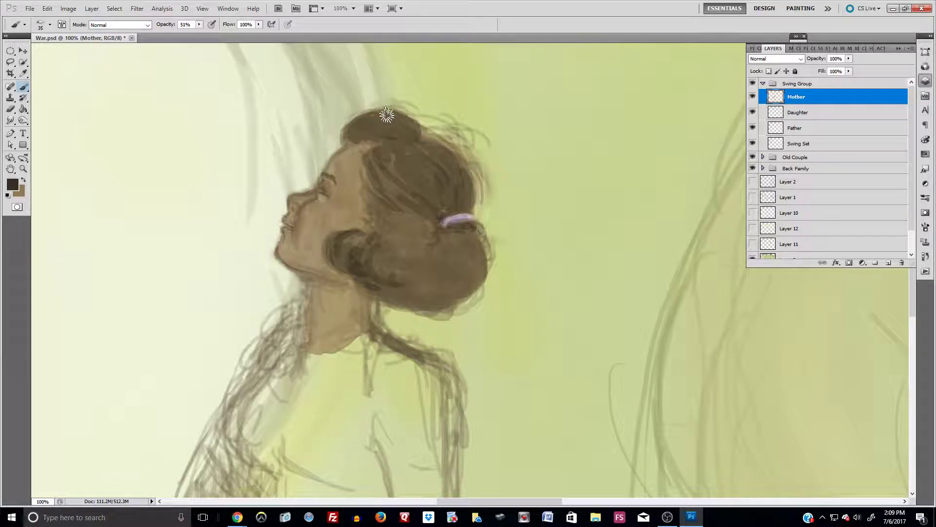
mouse_move(419, 195)
left_mouse_down()
mouse_move(381, 196)
mouse_move(405, 206)
mouse_move(380, 183)
mouse_move(378, 167)
mouse_move(404, 185)
mouse_move(387, 154)
mouse_move(416, 175)
left_mouse_up()
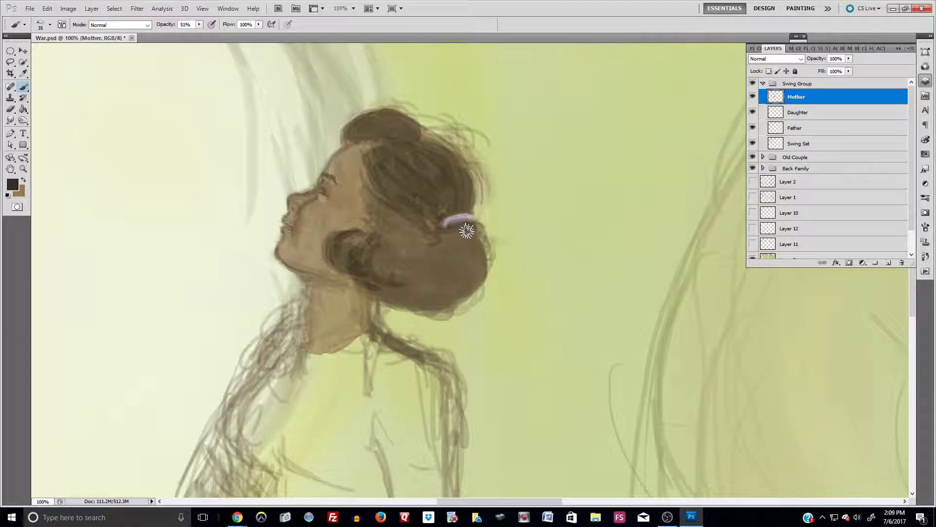
Add dark curl shadows around the edge and inside of the mother's bun with the 35 px brush.
mouse_move(483, 241)
left_mouse_down()
mouse_move(485, 275)
mouse_move(441, 302)
mouse_move(476, 274)
mouse_move(462, 275)
mouse_move(457, 309)
mouse_move(479, 267)
mouse_move(445, 281)
mouse_move(456, 303)
mouse_move(444, 278)
mouse_move(460, 303)
left_mouse_up()
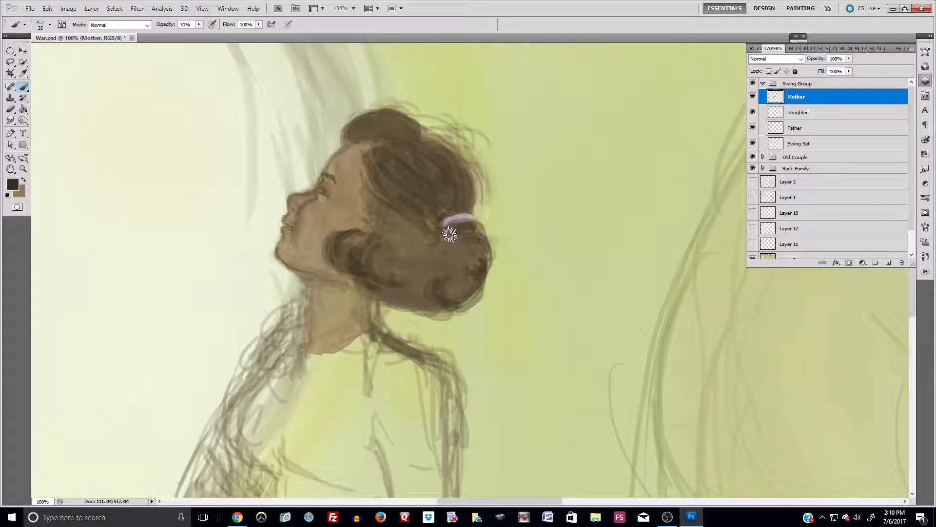
mouse_move(421, 245)
left_mouse_down()
mouse_move(439, 235)
mouse_move(430, 254)
left_mouse_up()
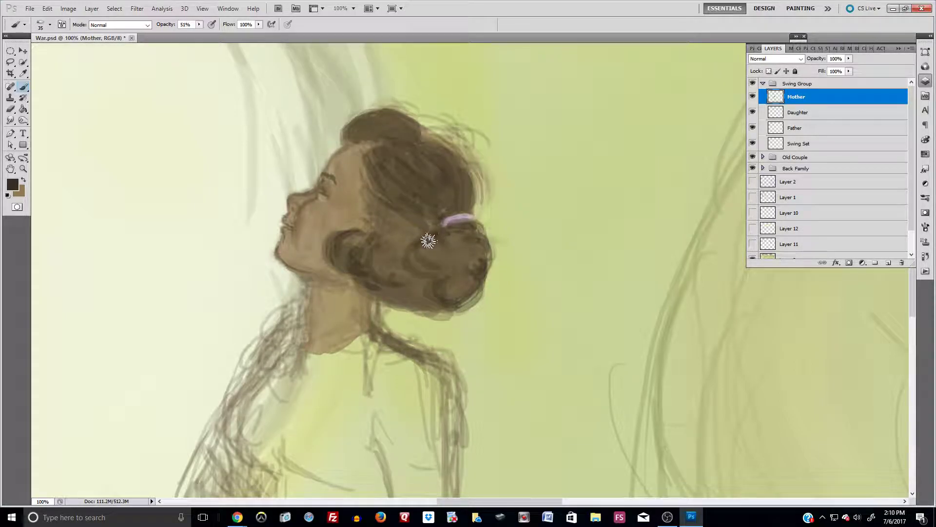
mouse_move(388, 228)
left_mouse_down()
mouse_move(428, 238)
mouse_move(385, 250)
mouse_move(412, 246)
mouse_move(424, 272)
mouse_move(415, 285)
mouse_move(421, 270)
mouse_move(430, 285)
mouse_move(412, 294)
mouse_move(390, 284)
mouse_move(404, 305)
mouse_move(382, 274)
mouse_move(400, 299)
mouse_move(369, 296)
mouse_move(417, 301)
left_mouse_up()
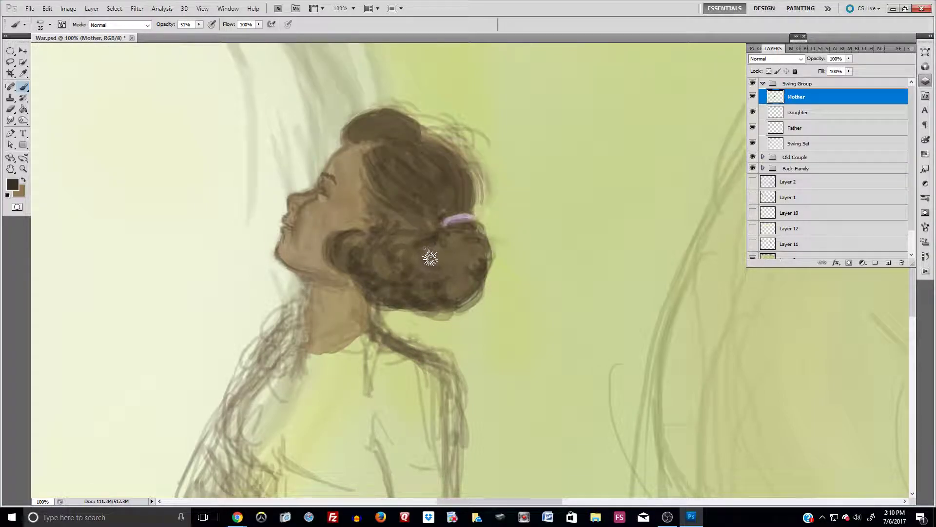
Enlarge the brush to 70 px and blend the bun's curls with broad dark brown strokes.
key("bracketright")
key("bracketright")
key("bracketright")
mouse_move(397, 269)
left_mouse_down()
mouse_move(421, 243)
mouse_move(445, 273)
mouse_move(439, 280)
mouse_move(449, 247)
mouse_move(465, 247)
mouse_move(450, 256)
mouse_move(451, 282)
left_mouse_up()
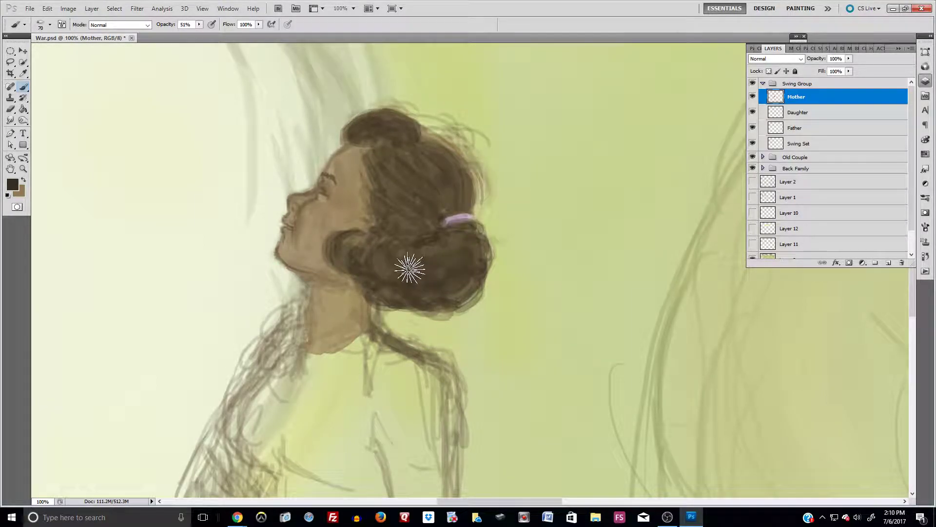
Block in the mother's blouse from shoulders to waist with the 70 px brush, starting from beige #c6b69b and resampling the tone from the torso.
scroll(408, 267, "down", 2)
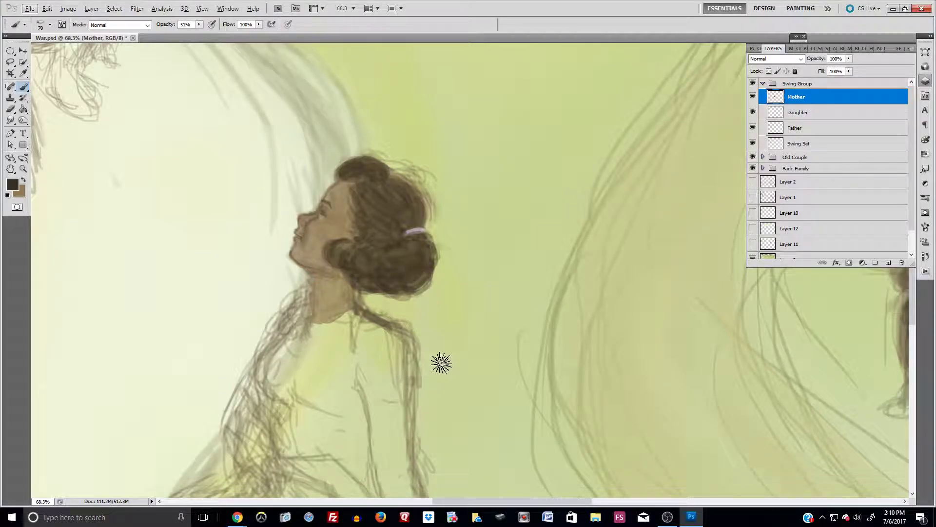
left_click_drag(573, 502, 551, 506)
scroll(549, 393, "down", 3)
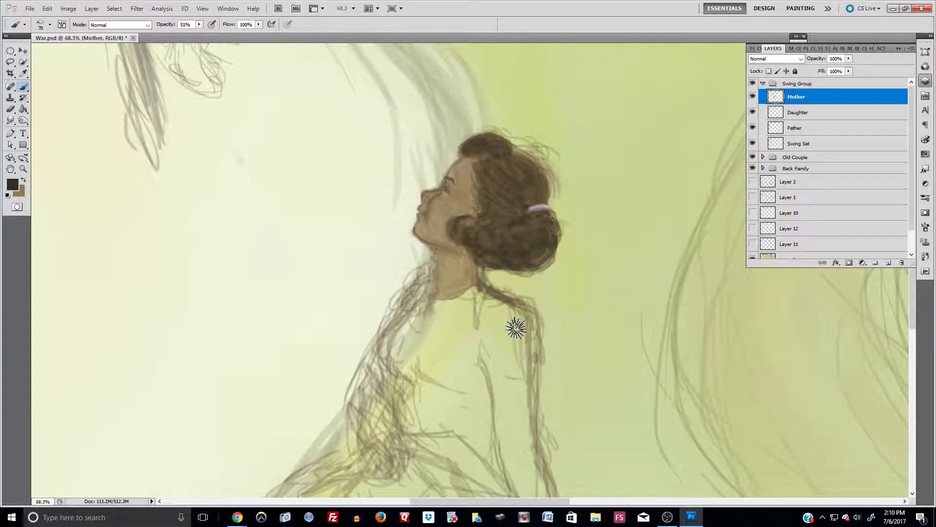
left_click(13, 185)
left_click(197, 263)
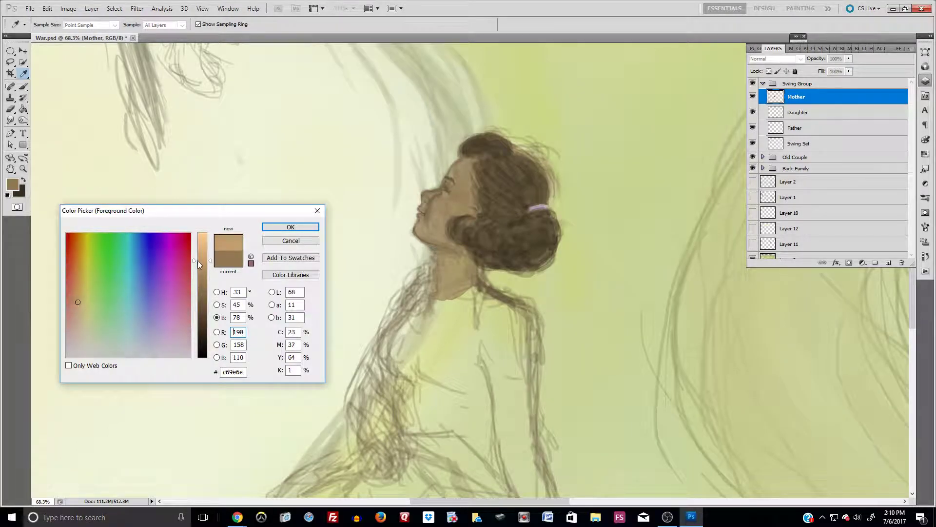
left_click(79, 331)
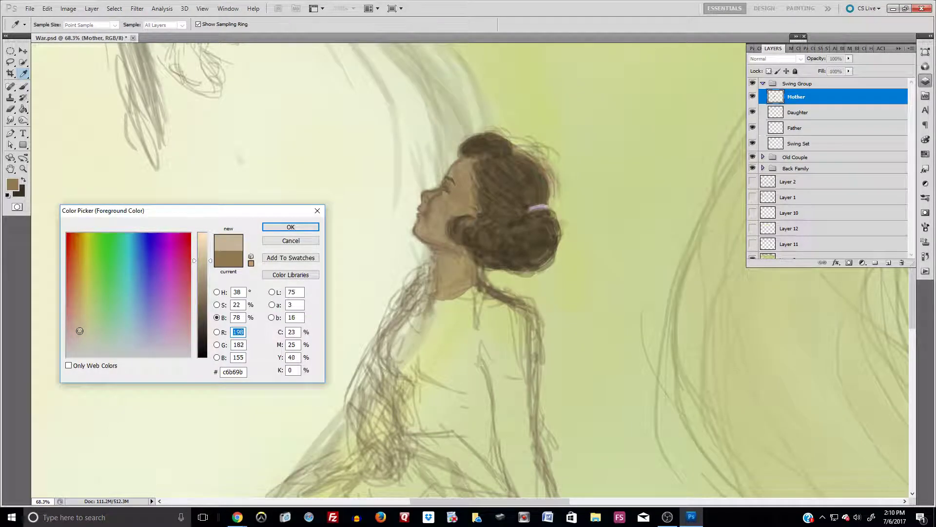
left_click(291, 227)
mouse_move(473, 297)
left_mouse_down()
mouse_move(449, 307)
mouse_move(471, 299)
mouse_move(469, 334)
mouse_move(472, 309)
mouse_move(509, 320)
mouse_move(489, 308)
mouse_move(444, 342)
mouse_move(467, 310)
mouse_move(408, 334)
mouse_move(408, 314)
mouse_move(394, 334)
mouse_move(403, 328)
mouse_move(411, 347)
mouse_move(404, 377)
mouse_move(437, 323)
mouse_move(417, 365)
mouse_move(469, 333)
mouse_move(436, 372)
mouse_move(481, 355)
mouse_move(413, 408)
mouse_move(485, 371)
mouse_move(432, 420)
mouse_move(480, 396)
mouse_move(463, 369)
mouse_move(413, 417)
mouse_move(407, 392)
mouse_move(411, 414)
mouse_move(414, 425)
mouse_move(444, 424)
mouse_move(469, 378)
mouse_move(489, 371)
mouse_move(475, 410)
mouse_move(486, 446)
mouse_move(479, 426)
mouse_move(471, 435)
mouse_move(486, 442)
mouse_move(486, 307)
mouse_move(497, 327)
mouse_move(494, 305)
mouse_move(508, 308)
mouse_move(530, 369)
mouse_move(523, 379)
mouse_move(503, 343)
mouse_move(527, 434)
mouse_move(504, 419)
mouse_move(528, 459)
mouse_move(501, 430)
mouse_move(509, 471)
mouse_move(525, 485)
mouse_move(527, 457)
mouse_move(537, 483)
mouse_move(524, 388)
mouse_move(525, 482)
mouse_move(522, 360)
mouse_move(500, 310)
mouse_move(528, 323)
mouse_move(518, 386)
mouse_move(528, 317)
mouse_move(498, 389)
mouse_move(403, 338)
mouse_move(397, 320)
mouse_move(393, 360)
mouse_move(387, 344)
mouse_move(483, 393)
mouse_move(488, 337)
mouse_move(487, 378)
mouse_move(508, 360)
mouse_move(500, 444)
mouse_move(517, 483)
mouse_move(496, 419)
left_mouse_up()
key("ctrl+z")
left_click(489, 377, "alt")
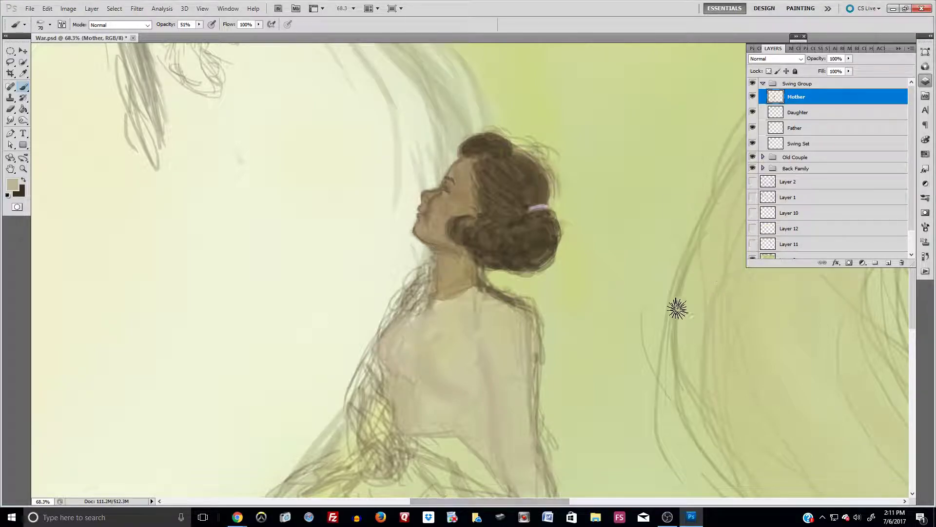
mouse_move(446, 295)
left_mouse_down()
mouse_move(468, 289)
mouse_move(468, 298)
mouse_move(427, 308)
mouse_move(423, 301)
mouse_move(409, 313)
mouse_move(423, 316)
mouse_move(410, 322)
mouse_move(426, 278)
mouse_move(434, 293)
mouse_move(432, 273)
mouse_move(421, 300)
mouse_move(430, 277)
mouse_move(437, 297)
mouse_move(428, 278)
left_mouse_up()
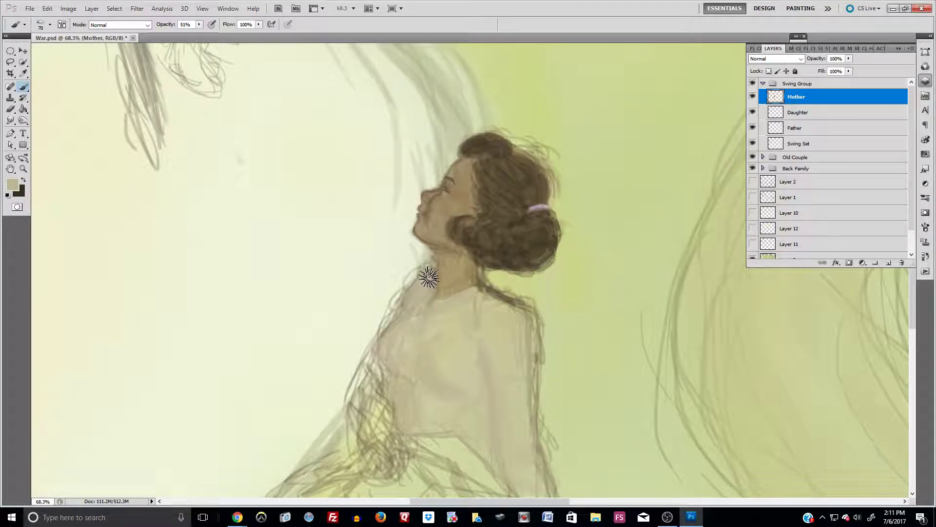
Erase stray sketch lines around the mother's hair, back of the head and front shoulder with the 30 px Eraser at 100% opacity.
left_click(11, 109)
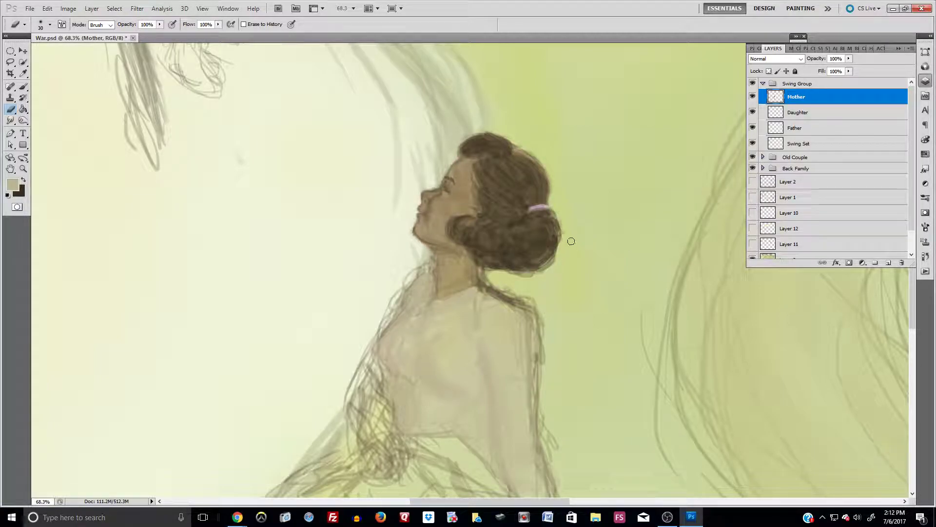
key("super")
key("super")
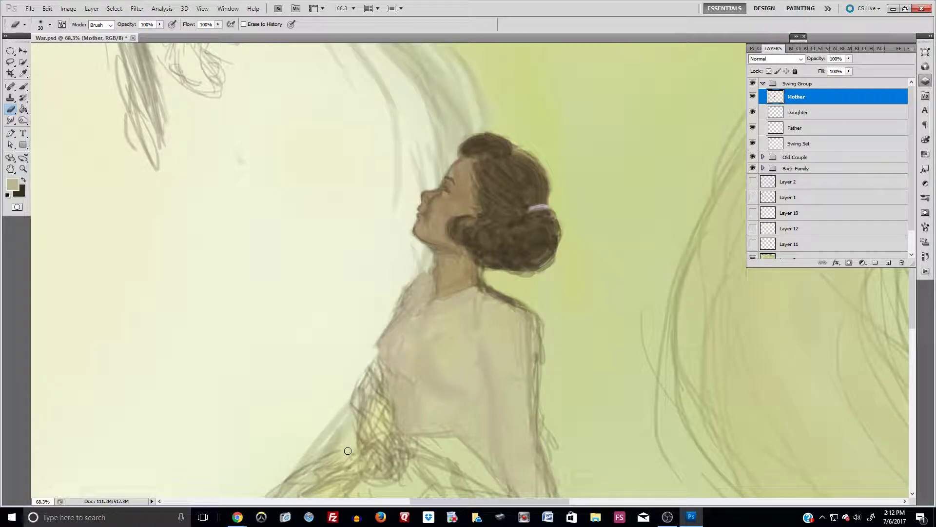
Paint the back of the mother's neck below the bun with the Brush, using a skin tone sampled from her cheek.
left_click(20, 87)
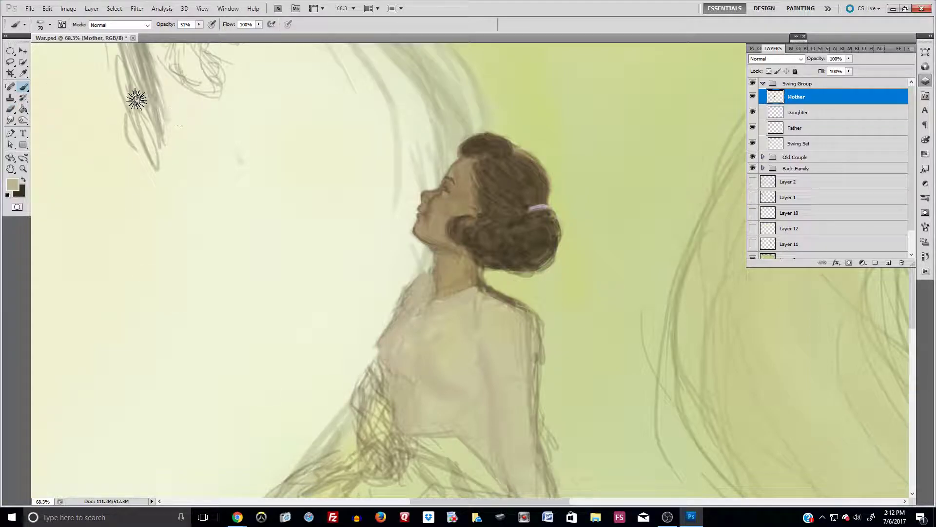
left_click(452, 209, "alt")
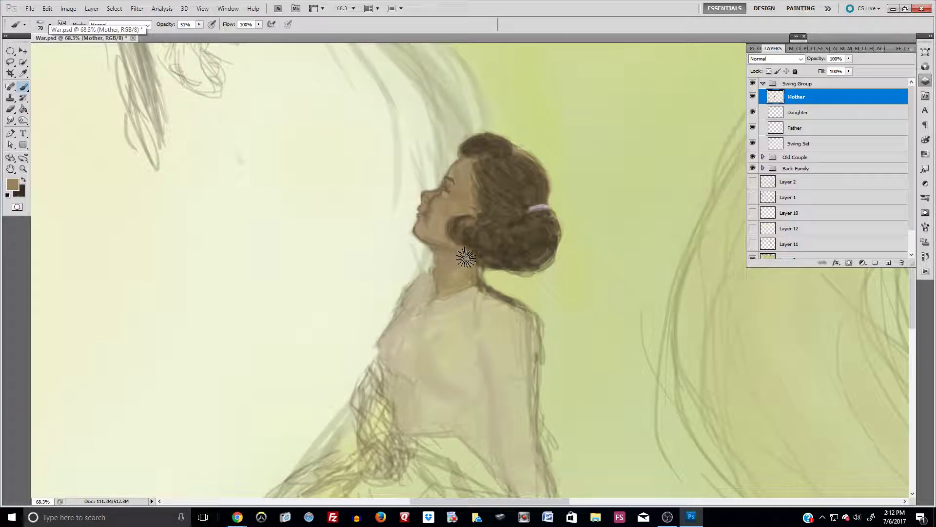
mouse_move(472, 262)
left_mouse_down()
mouse_move(451, 284)
mouse_move(476, 269)
mouse_move(476, 258)
mouse_move(477, 274)
mouse_move(495, 255)
mouse_move(483, 271)
mouse_move(524, 257)
mouse_move(501, 297)
mouse_move(494, 297)
mouse_move(487, 278)
left_mouse_up()
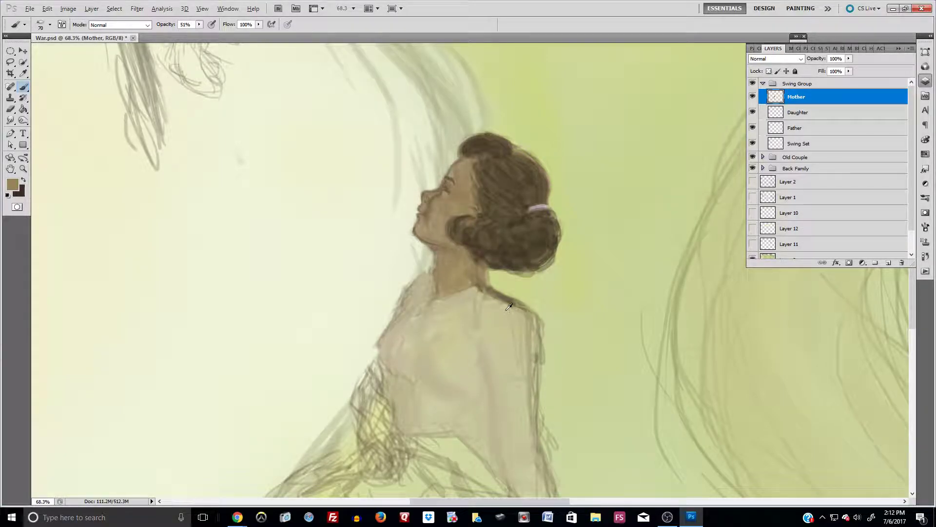
Cover the sketch lines on the mother's shoulder, back and chest with the beige tone sampled from her blouse.
left_click(492, 299, "alt")
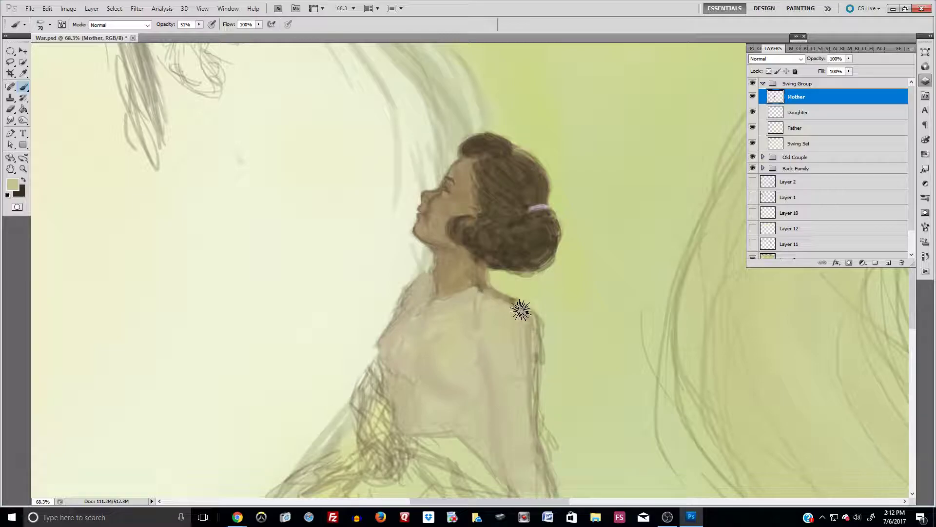
left_click_drag(490, 285, 509, 298)
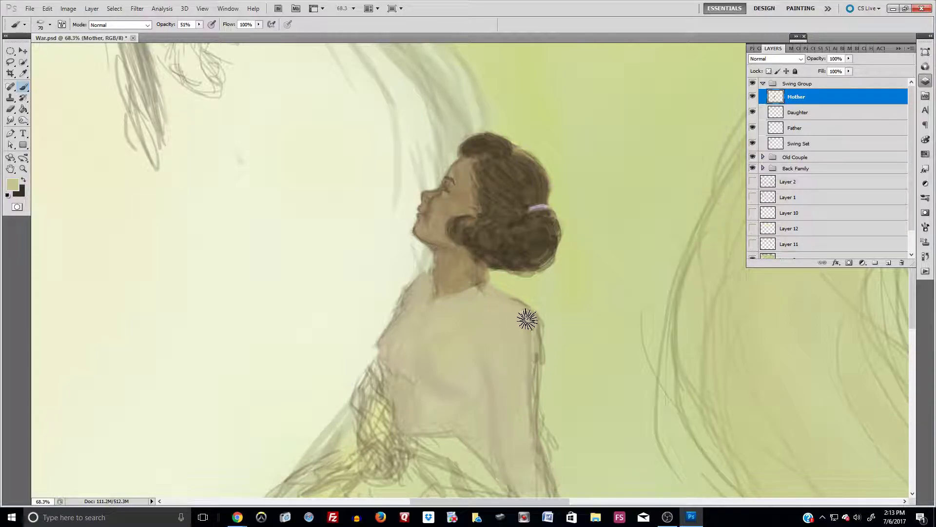
left_click_drag(529, 316, 530, 378)
mouse_move(533, 332)
left_mouse_down()
mouse_move(529, 437)
mouse_move(533, 350)
mouse_move(532, 423)
mouse_move(530, 358)
mouse_move(542, 410)
mouse_move(535, 346)
mouse_move(528, 451)
left_mouse_up()
left_click_drag(525, 351, 530, 426)
mouse_move(499, 301)
left_mouse_down()
mouse_move(521, 308)
mouse_move(531, 334)
mouse_move(517, 331)
left_mouse_up()
mouse_move(418, 383)
left_mouse_down()
mouse_move(422, 410)
mouse_move(436, 424)
mouse_move(435, 410)
mouse_move(400, 376)
mouse_move(405, 364)
mouse_move(421, 383)
mouse_move(393, 359)
mouse_move(423, 377)
mouse_move(433, 319)
mouse_move(395, 338)
mouse_move(489, 300)
mouse_move(496, 315)
mouse_move(435, 308)
mouse_move(485, 302)
mouse_move(485, 290)
mouse_move(467, 294)
mouse_move(493, 290)
mouse_move(480, 302)
mouse_move(494, 295)
mouse_move(525, 323)
mouse_move(455, 310)
mouse_move(427, 294)
mouse_move(427, 315)
mouse_move(430, 285)
mouse_move(449, 266)
left_mouse_up()
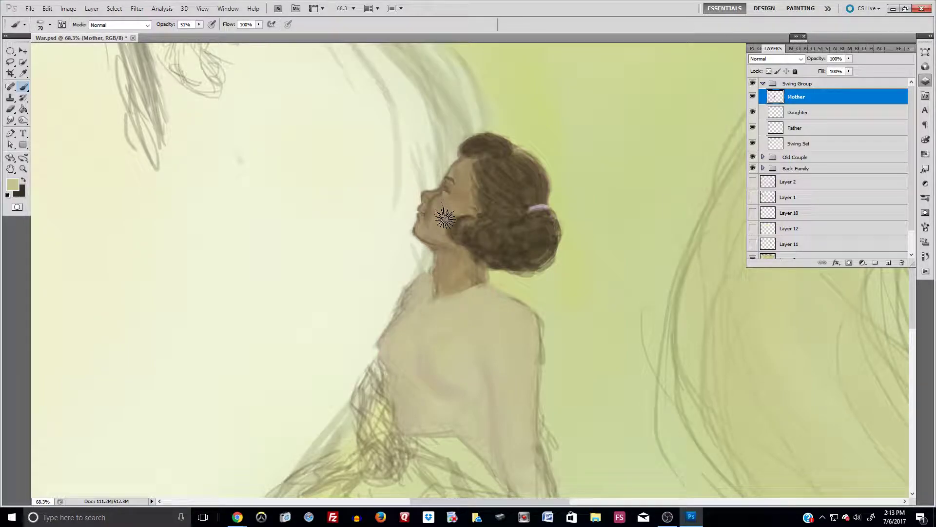
Outline the mother's throat, jaw underside and nape with a 30 px brush in dark brown sampled from her hair.
left_click(435, 251, "alt")
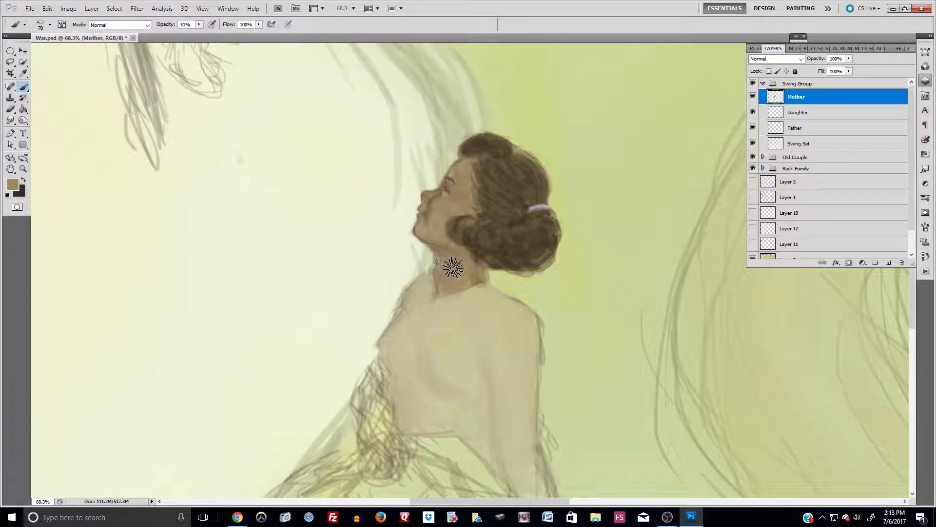
left_click(498, 241, "alt")
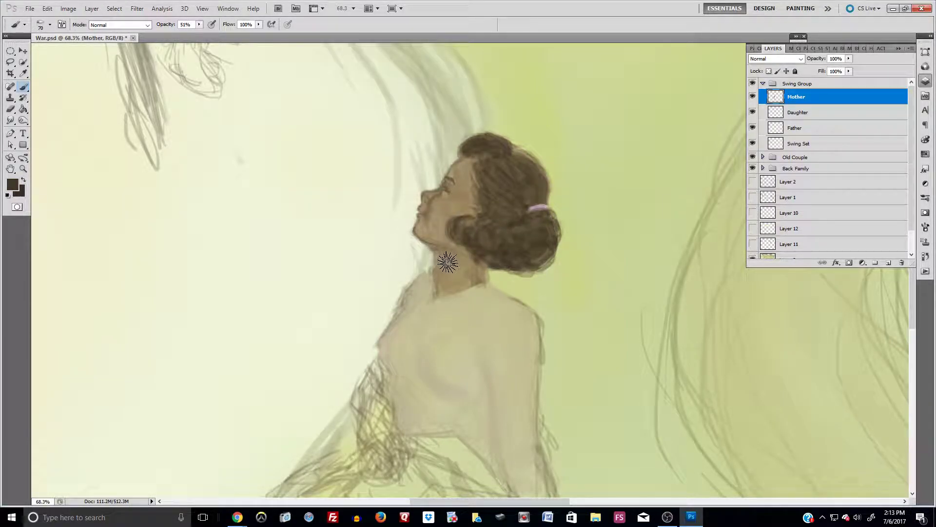
key("bracketleft")
key("bracketleft")
key("bracketleft")
key("bracketleft")
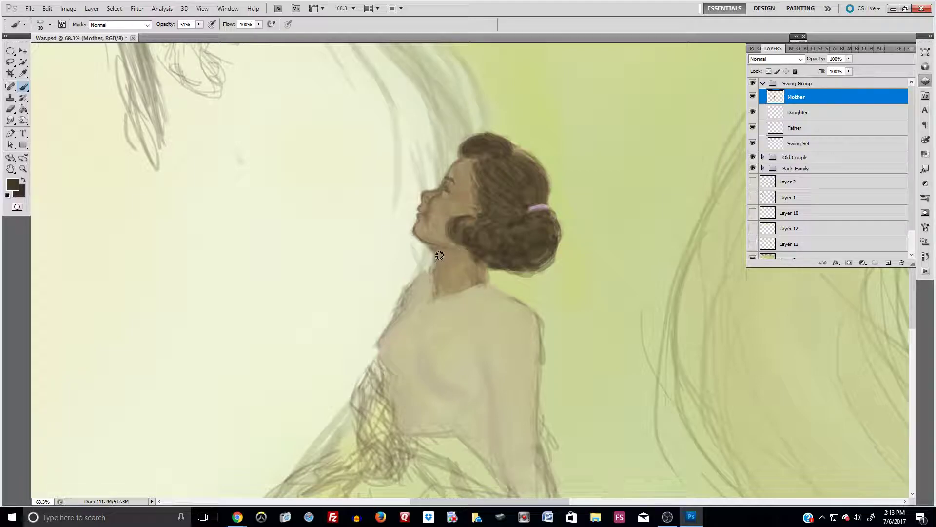
mouse_move(440, 279)
left_mouse_down()
mouse_move(437, 254)
mouse_move(450, 250)
mouse_move(438, 250)
mouse_move(436, 278)
left_mouse_up()
left_click_drag(436, 242, 449, 249)
left_click_drag(482, 277, 484, 262)
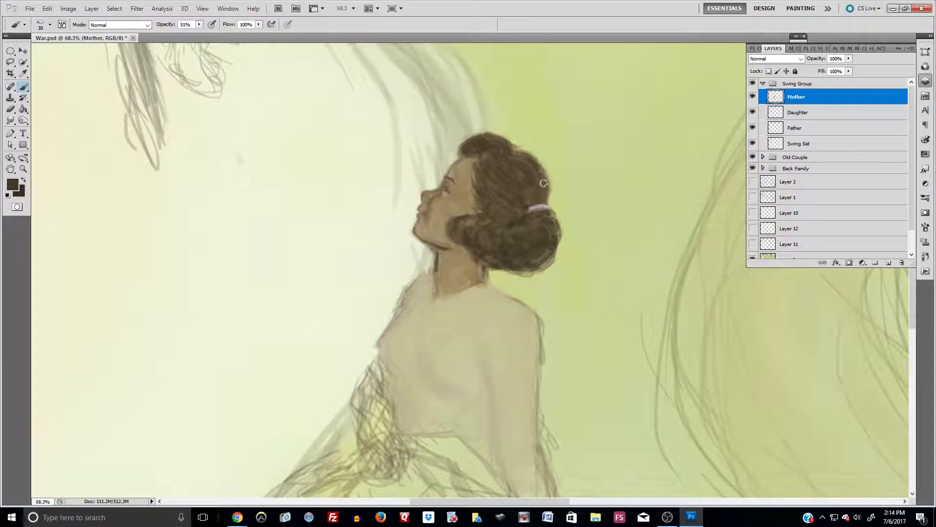
Darken the back of the mother's hair, the bun and the hair band's edges, and outline the blouse neckline.
left_click_drag(536, 159, 545, 193)
mouse_move(531, 207)
left_mouse_down()
mouse_move(554, 210)
mouse_move(555, 226)
mouse_move(545, 207)
mouse_move(553, 209)
mouse_move(541, 206)
mouse_move(543, 253)
mouse_move(543, 215)
mouse_move(553, 231)
mouse_move(531, 265)
left_mouse_up()
mouse_move(540, 205)
left_mouse_down()
mouse_move(553, 207)
mouse_move(543, 207)
left_mouse_up()
mouse_move(465, 241)
left_mouse_down()
mouse_move(486, 257)
mouse_move(491, 271)
mouse_move(484, 281)
left_mouse_up()
mouse_move(434, 298)
left_mouse_down()
mouse_move(488, 289)
mouse_move(440, 300)
mouse_move(486, 283)
mouse_move(455, 294)
mouse_move(437, 271)
mouse_move(435, 296)
left_mouse_up()
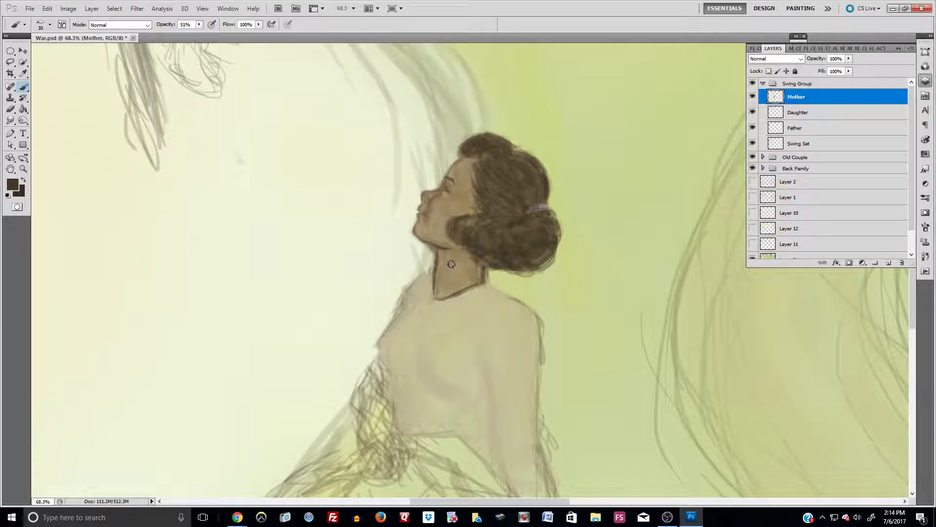
Soften the dark outlines along the mother's throat, neckline and jaw with skin tone sampled from her neck.
left_click(456, 278, "alt")
left_click_drag(441, 279, 442, 249)
left_click_drag(482, 285, 461, 293)
left_click_drag(418, 241, 433, 250)
Shade the neckline and the neck below the hair in sampled dark brown, lowering the brush opacity to 21%.
left_click(467, 238, "alt")
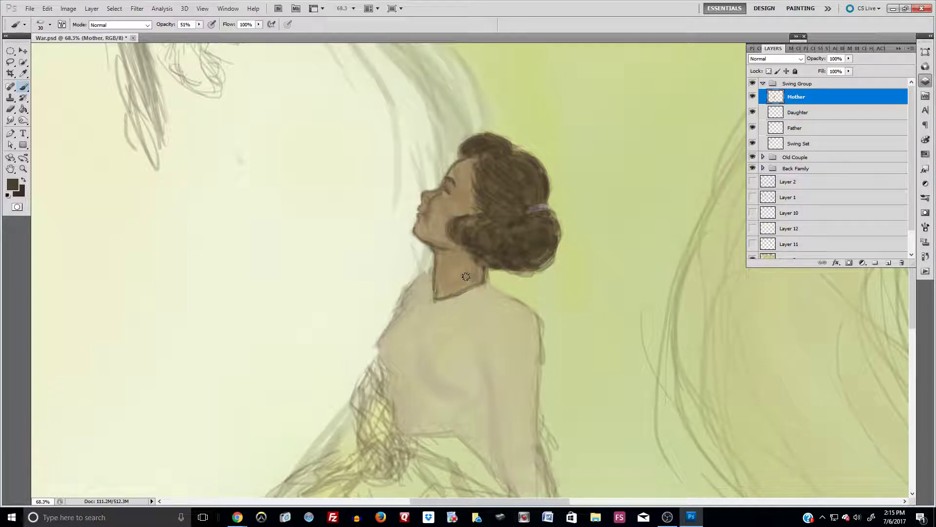
left_click_drag(439, 296, 468, 287)
left_click(199, 25)
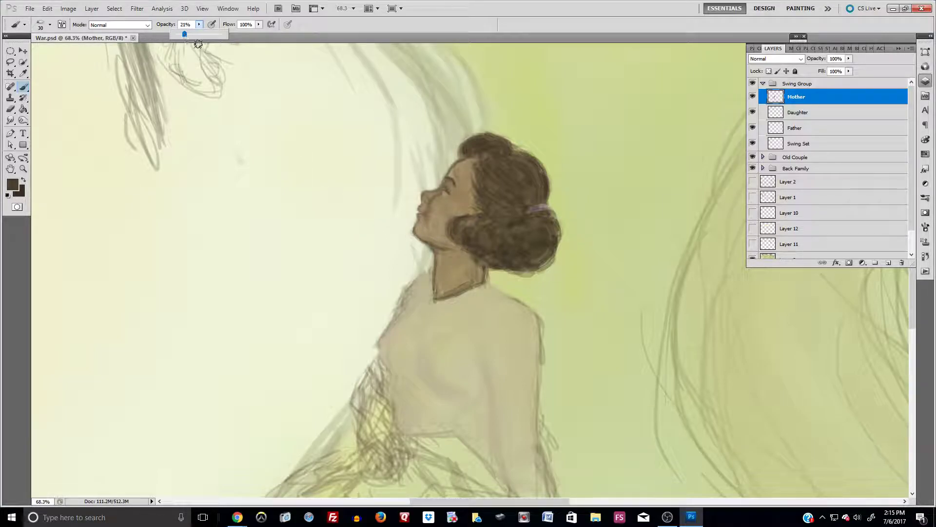
left_click(465, 256)
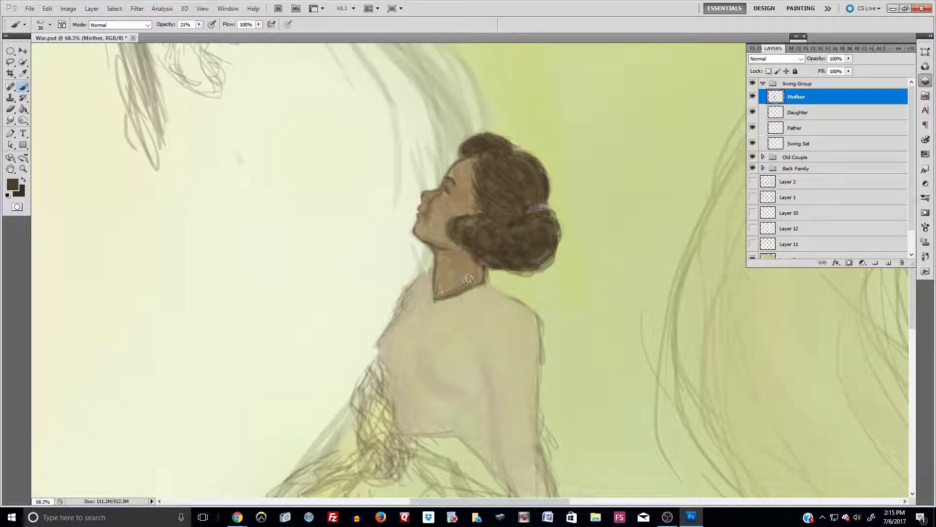
mouse_move(474, 251)
left_mouse_down()
mouse_move(452, 280)
mouse_move(466, 276)
mouse_move(462, 286)
mouse_move(479, 275)
left_mouse_up()
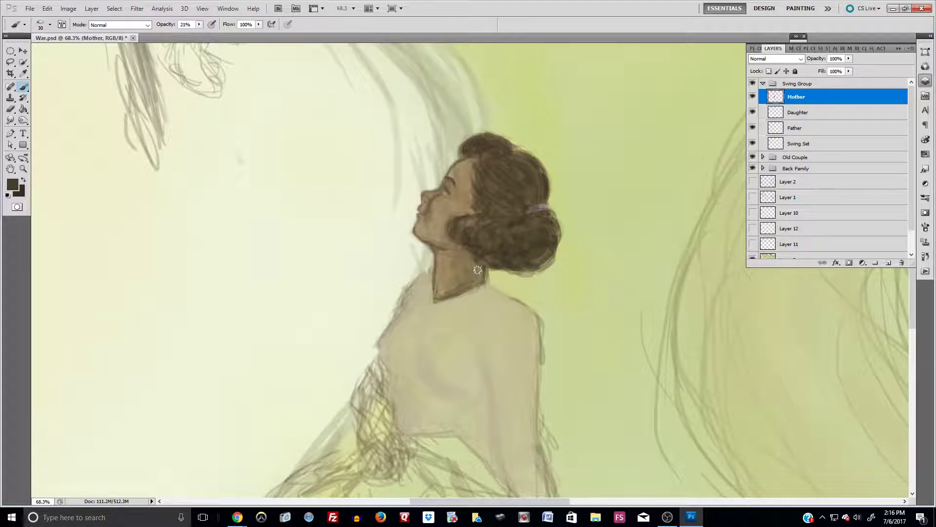
Block in the mother's skirt in greyish beige with a 100 px brush, raising the opacity to 81%.
scroll(416, 253, "down", 4)
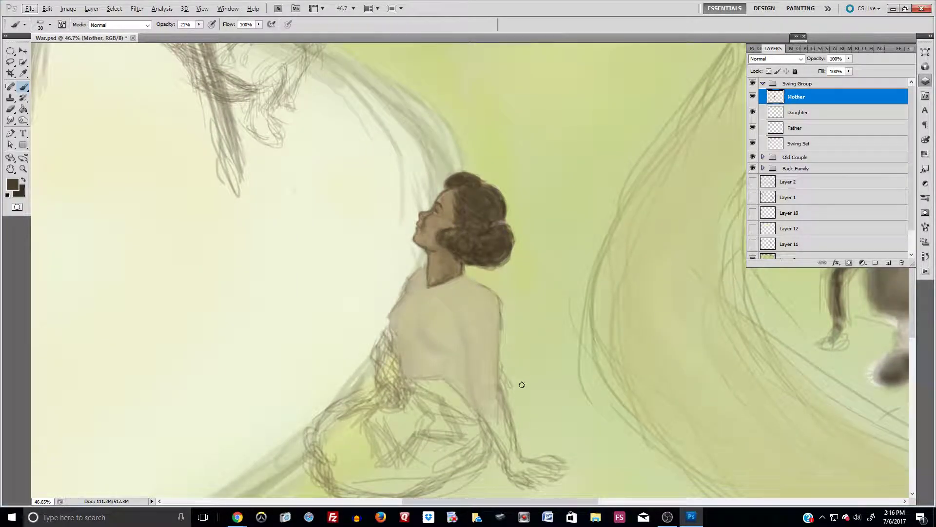
scroll(522, 375, "down", 2)
scroll(522, 375, "down", 1)
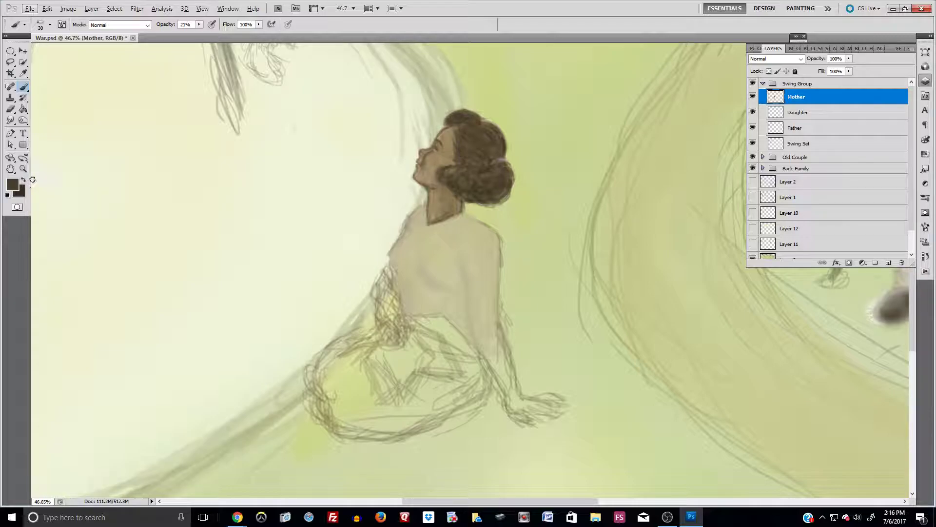
left_click(13, 183)
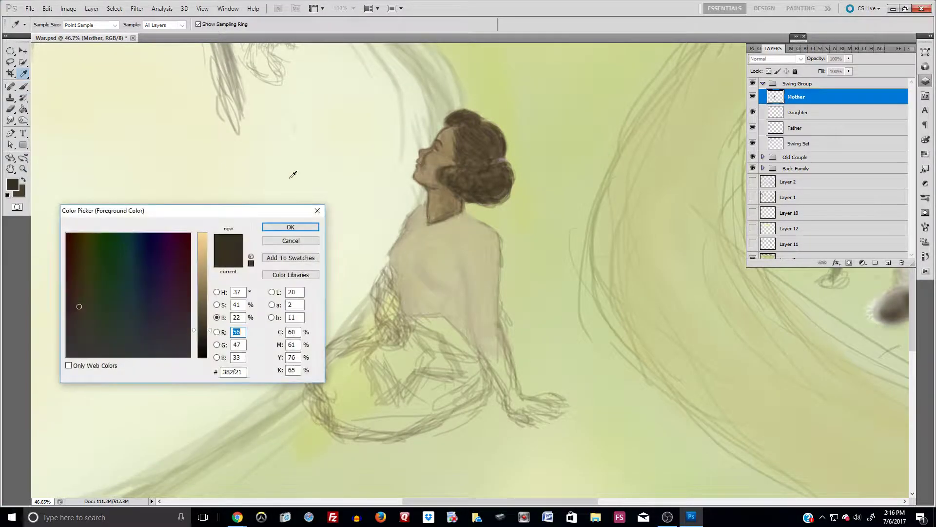
left_click(452, 152)
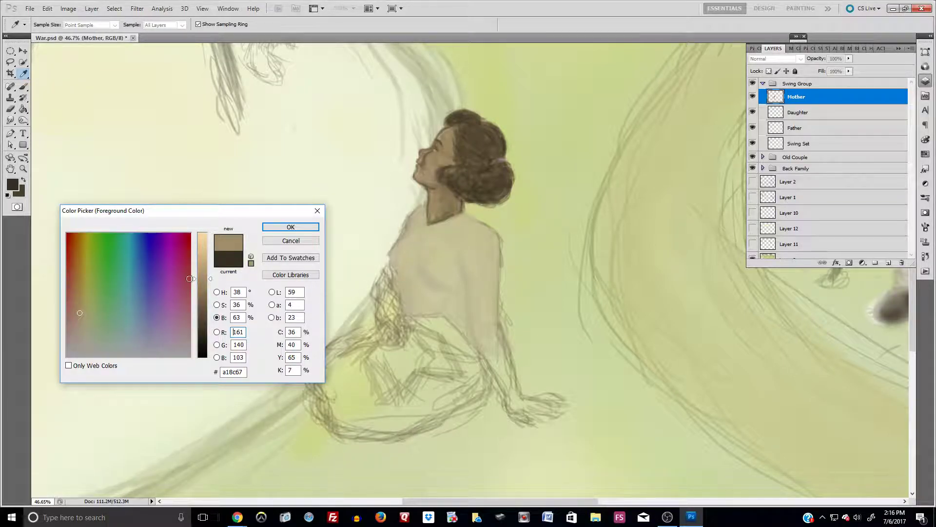
left_click(290, 226)
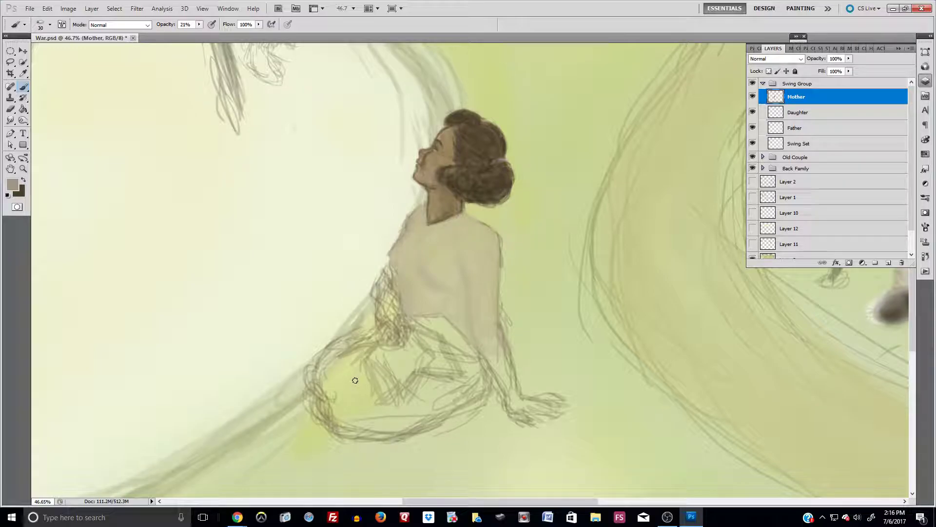
key("bracketright")
key("bracketright")
key("bracketright")
key("bracketright")
key("bracketright")
key("bracketright")
key("bracketright")
mouse_move(344, 362)
left_mouse_down()
mouse_move(343, 390)
mouse_move(365, 379)
left_mouse_up()
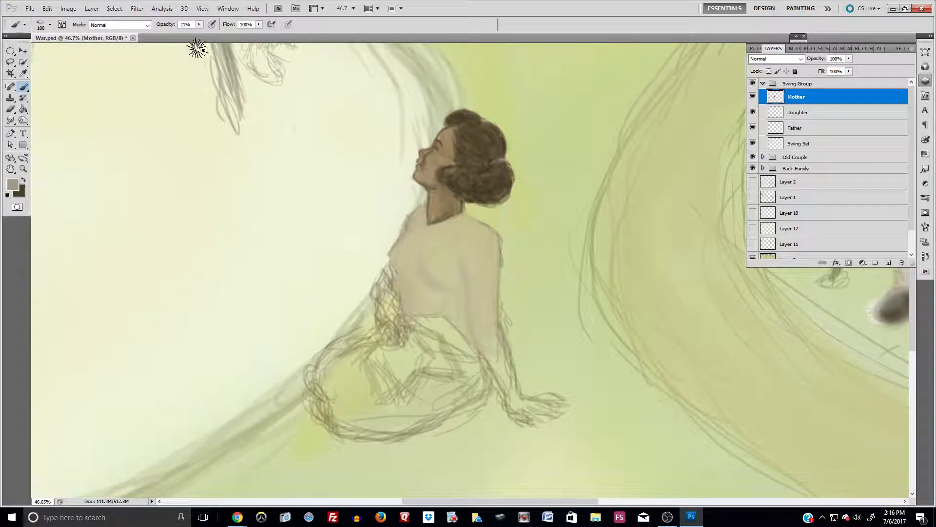
left_click_drag(198, 28, 230, 33)
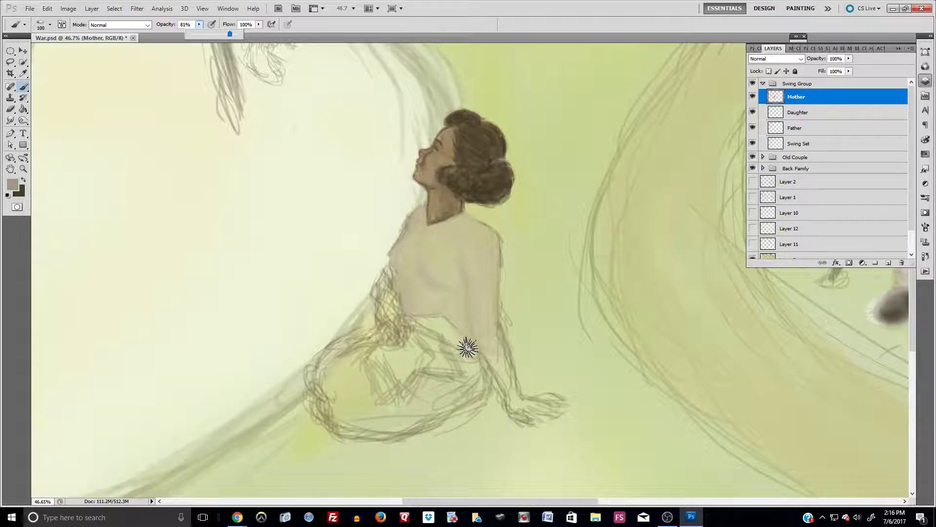
mouse_move(460, 357)
left_mouse_down()
mouse_move(478, 375)
mouse_move(465, 389)
mouse_move(400, 421)
mouse_move(416, 415)
mouse_move(348, 415)
mouse_move(329, 403)
mouse_move(360, 425)
mouse_move(384, 421)
mouse_move(331, 383)
mouse_move(339, 389)
mouse_move(341, 359)
mouse_move(358, 404)
mouse_move(358, 374)
mouse_move(383, 397)
mouse_move(380, 407)
mouse_move(355, 359)
mouse_move(362, 352)
mouse_move(338, 364)
mouse_move(348, 355)
mouse_move(396, 423)
mouse_move(419, 384)
mouse_move(449, 380)
mouse_move(427, 384)
mouse_move(448, 399)
mouse_move(458, 352)
mouse_move(470, 367)
mouse_move(469, 354)
mouse_move(460, 342)
mouse_move(443, 406)
mouse_move(452, 408)
mouse_move(477, 384)
mouse_move(392, 429)
mouse_move(414, 417)
mouse_move(323, 413)
mouse_move(392, 420)
mouse_move(365, 417)
left_mouse_up()
Paint the mother's rear sleeve down to the wrist in sampled blouse beige and fill both hands with brown sampled from her face.
left_click(476, 254, "alt")
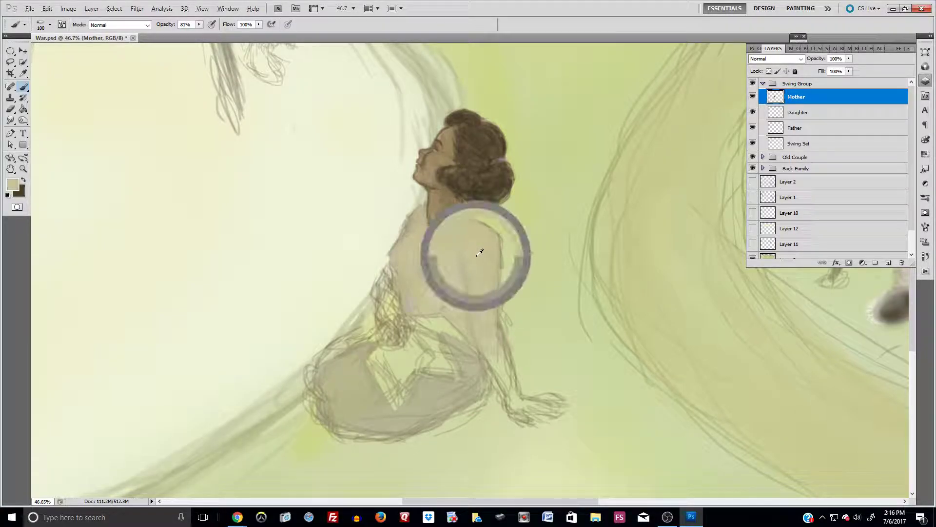
mouse_move(495, 349)
left_mouse_down()
mouse_move(502, 366)
mouse_move(497, 341)
mouse_move(503, 376)
mouse_move(487, 326)
mouse_move(491, 257)
mouse_move(495, 326)
mouse_move(493, 287)
mouse_move(487, 321)
mouse_move(499, 320)
mouse_move(478, 314)
mouse_move(495, 327)
mouse_move(466, 246)
left_mouse_up()
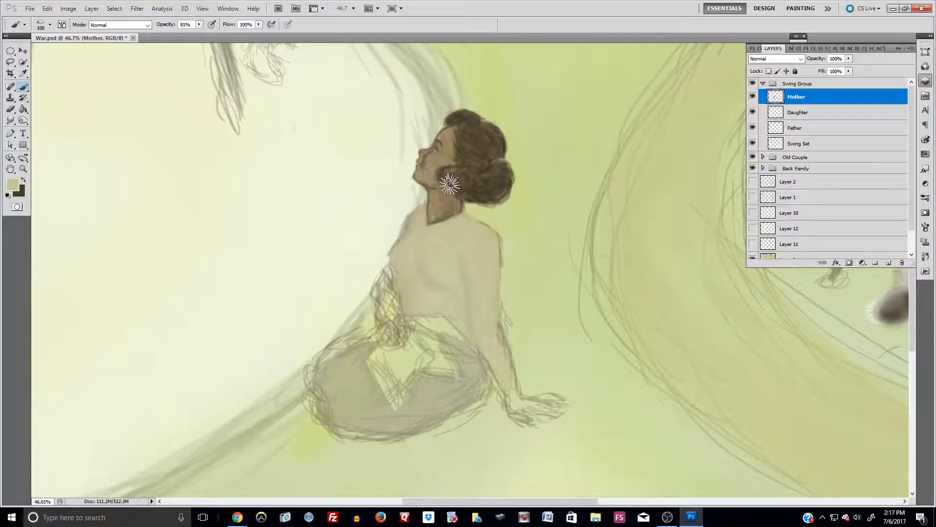
left_click(435, 157, "alt")
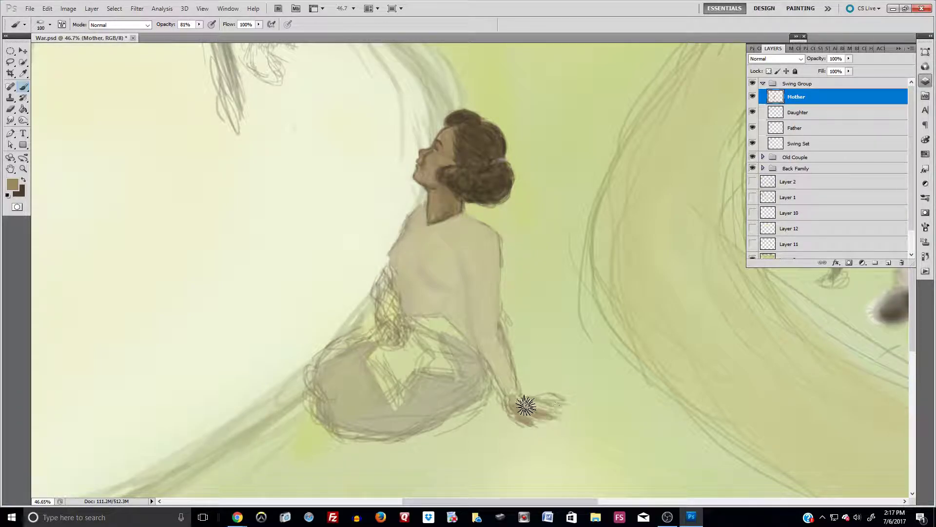
mouse_move(548, 408)
left_mouse_down()
mouse_move(523, 399)
mouse_move(561, 402)
mouse_move(522, 400)
mouse_move(561, 399)
left_mouse_up()
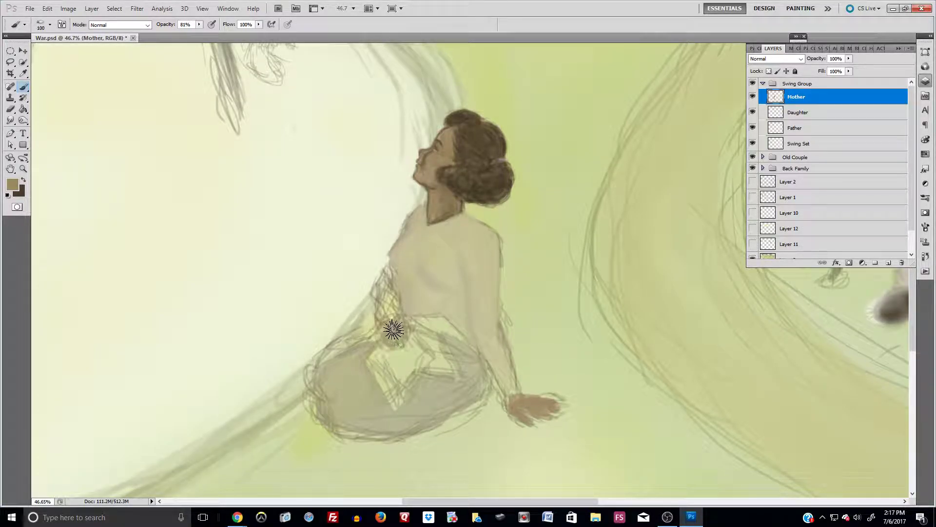
mouse_move(402, 333)
left_mouse_down()
mouse_move(410, 328)
mouse_move(391, 334)
mouse_move(410, 322)
mouse_move(399, 322)
left_mouse_up()
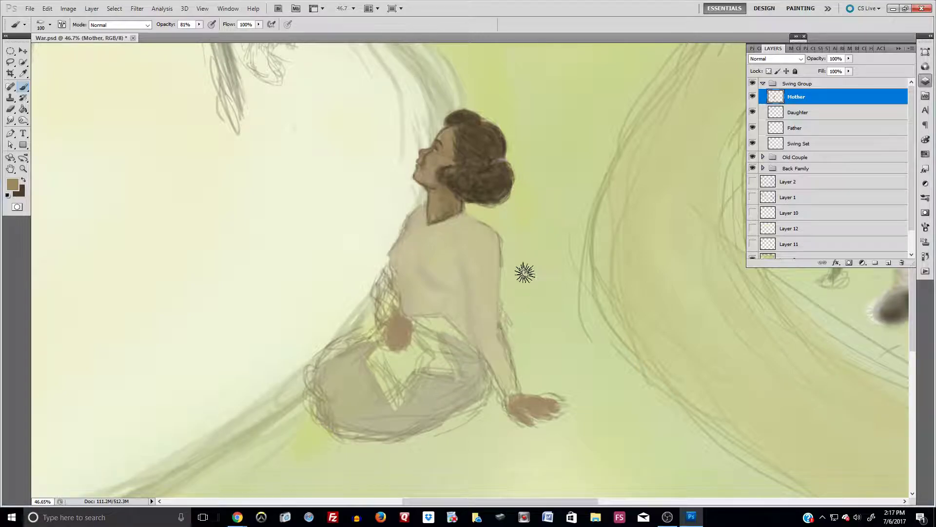
Try a reddish brown #7f321a brush stroke on the mother's lap.
left_click(12, 183)
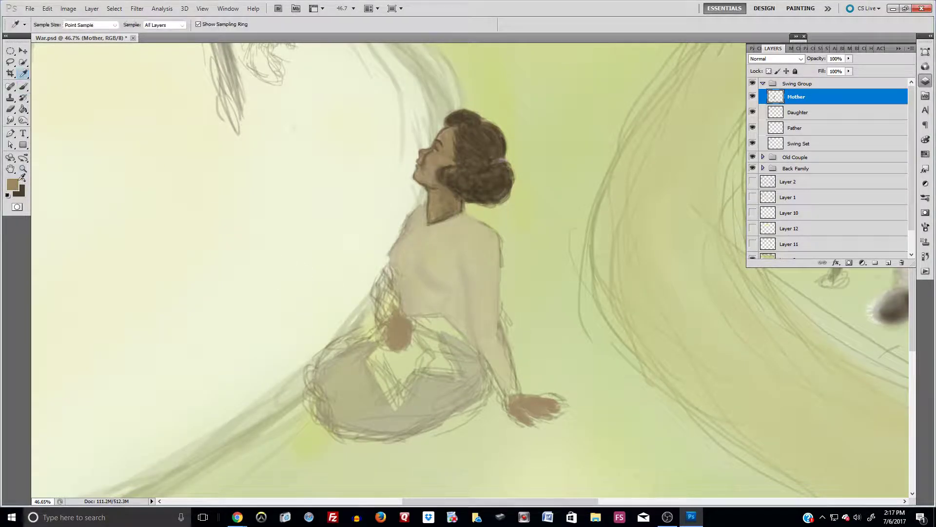
left_click(72, 274)
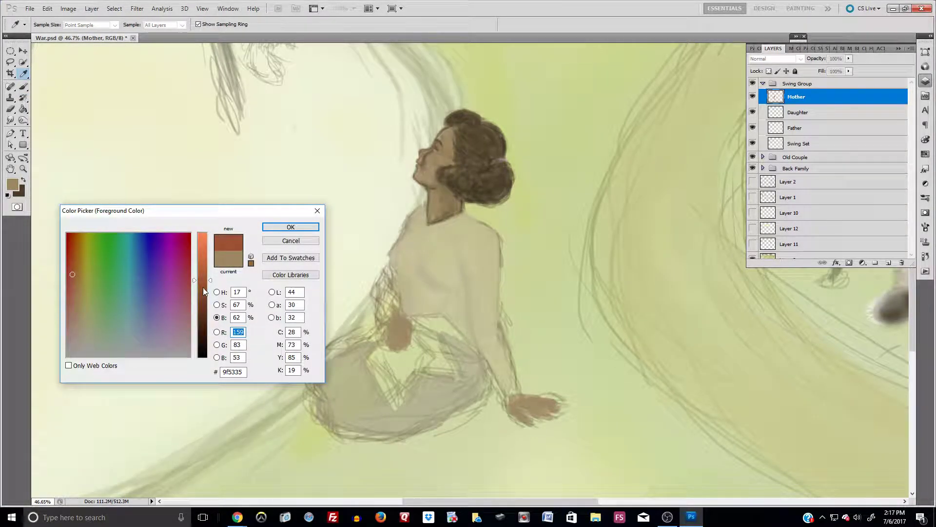
left_click(203, 290)
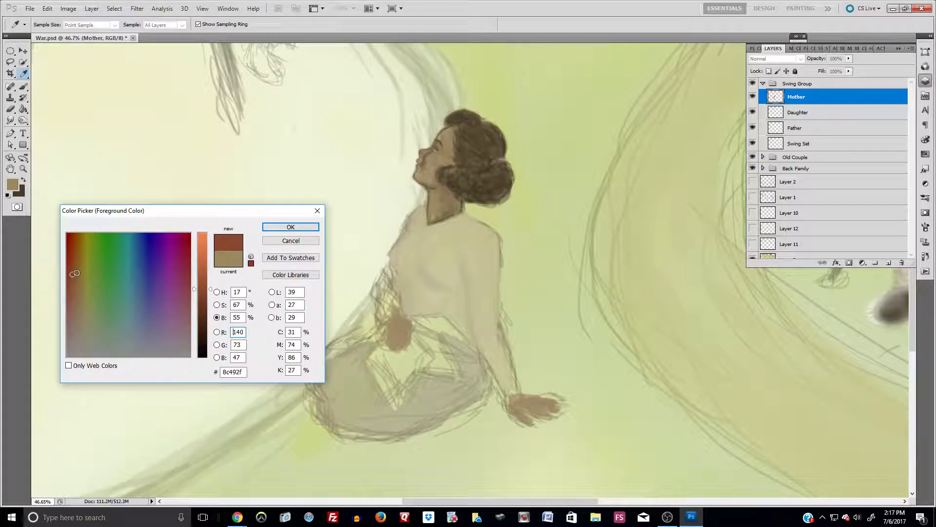
left_click(74, 266)
left_click(71, 258)
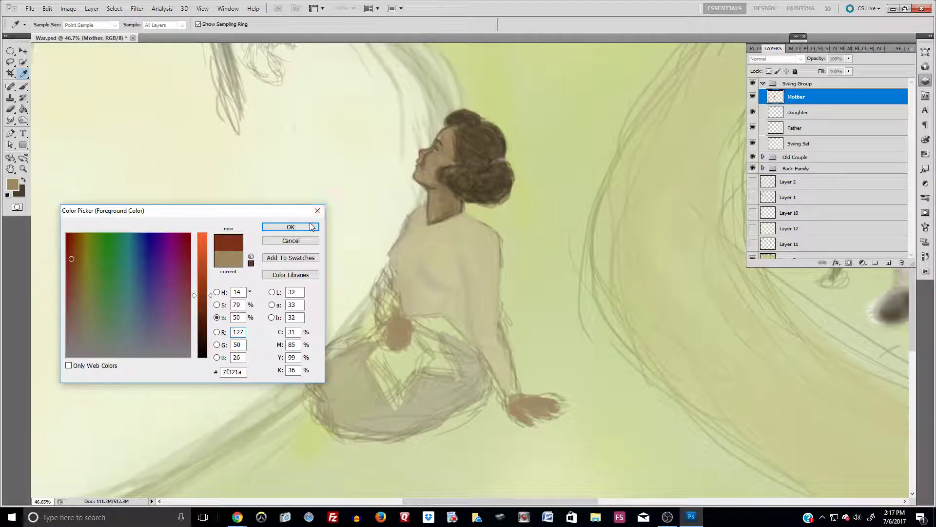
left_click(290, 227)
key("b")
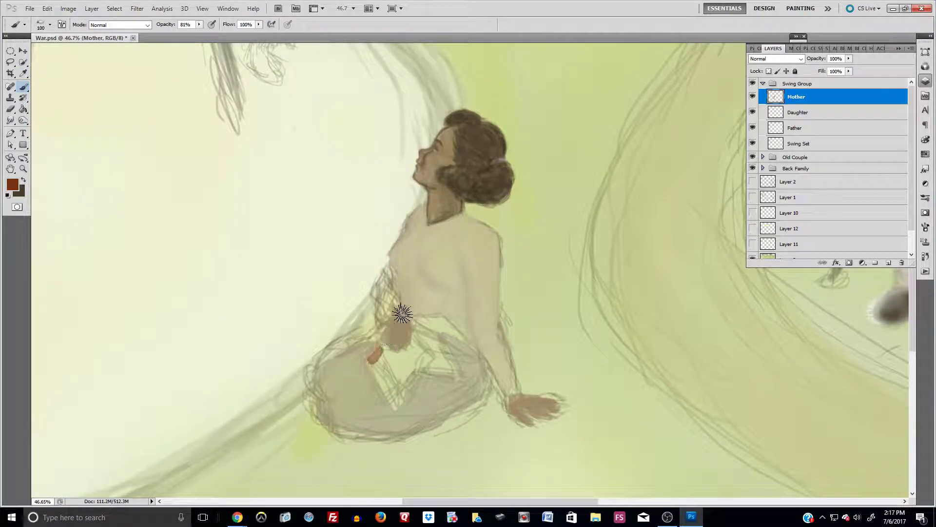
Change the foreground colour to dark crimson #7f1b35 and undo a test stroke across the unpainted part of the lap.
left_click(12, 188)
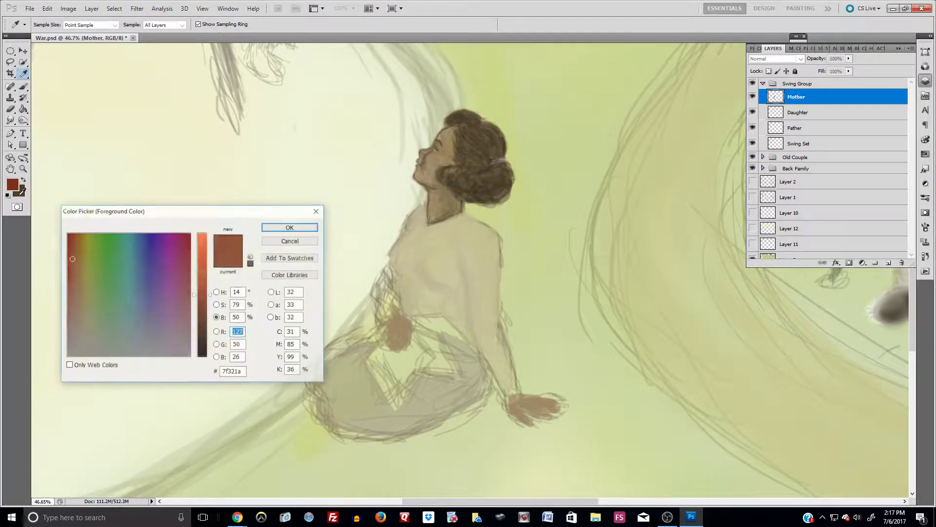
left_click(185, 262)
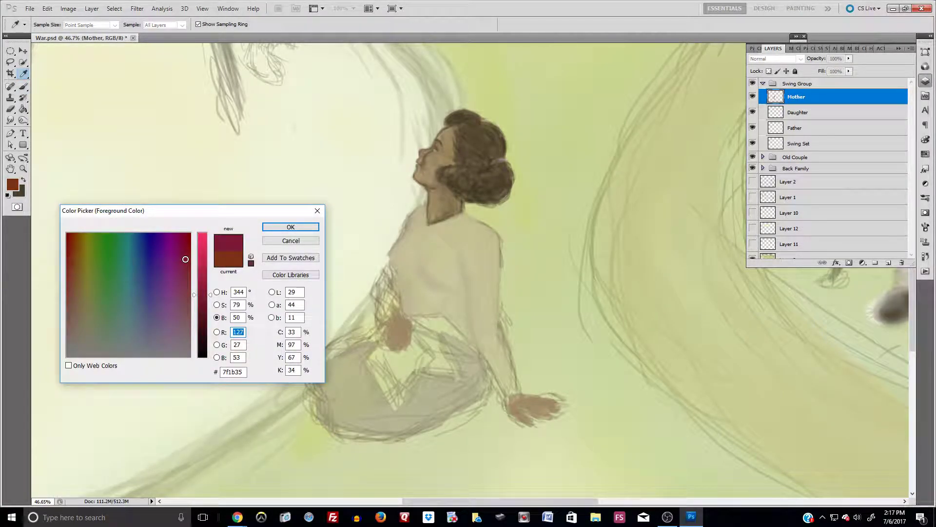
left_click(290, 227)
mouse_move(372, 365)
left_mouse_down()
mouse_move(395, 397)
mouse_move(415, 375)
mouse_move(384, 364)
mouse_move(394, 380)
mouse_move(380, 365)
mouse_move(396, 403)
mouse_move(422, 368)
mouse_move(452, 374)
mouse_move(434, 355)
mouse_move(455, 379)
mouse_move(451, 368)
mouse_move(459, 372)
mouse_move(441, 342)
mouse_move(420, 335)
mouse_move(458, 339)
mouse_move(451, 361)
left_mouse_up()
key("ctrl+z")
Paint a crimson open book on the mother's lap with the brush in Behind mode, undoing the stray overlapping stroke.
left_click(146, 24)
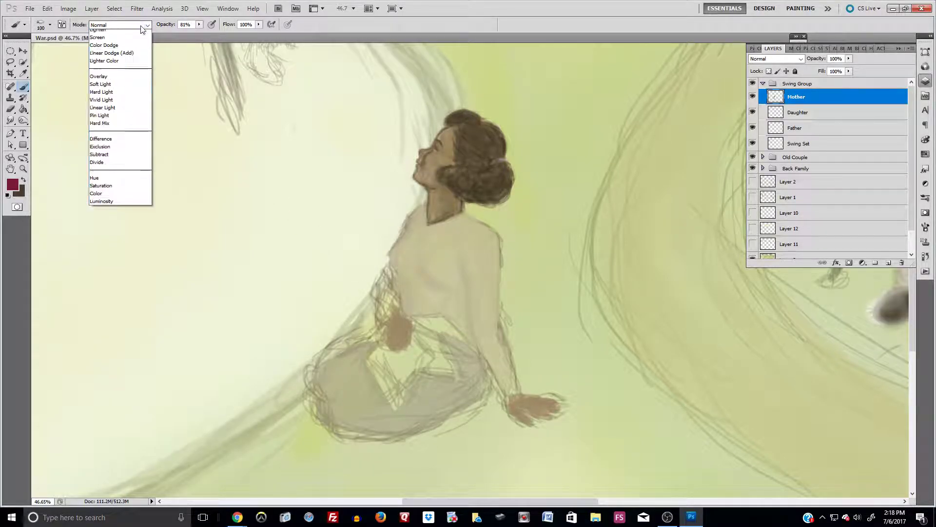
left_click(102, 45)
mouse_move(366, 361)
left_mouse_down()
mouse_move(389, 395)
mouse_move(411, 381)
mouse_move(379, 361)
mouse_move(398, 349)
mouse_move(372, 358)
mouse_move(401, 370)
mouse_move(412, 340)
mouse_move(438, 347)
mouse_move(420, 331)
mouse_move(454, 366)
mouse_move(417, 370)
mouse_move(424, 341)
mouse_move(439, 349)
mouse_move(435, 365)
mouse_move(425, 364)
mouse_move(440, 368)
mouse_move(389, 361)
mouse_move(382, 345)
mouse_move(433, 356)
left_mouse_up()
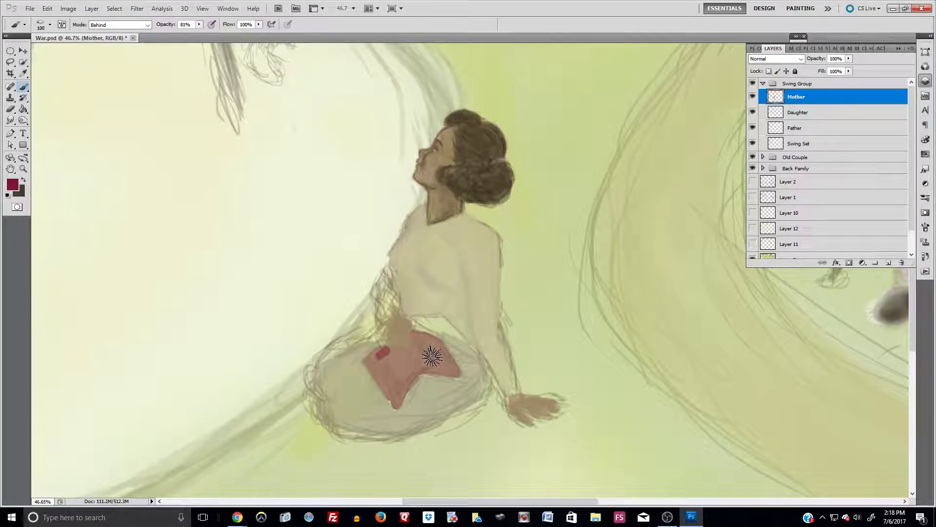
key("ctrl+z")
Change the foreground colour to off-white #e8eae4 and paint the page edges behind the lower side of the book.
key("i")
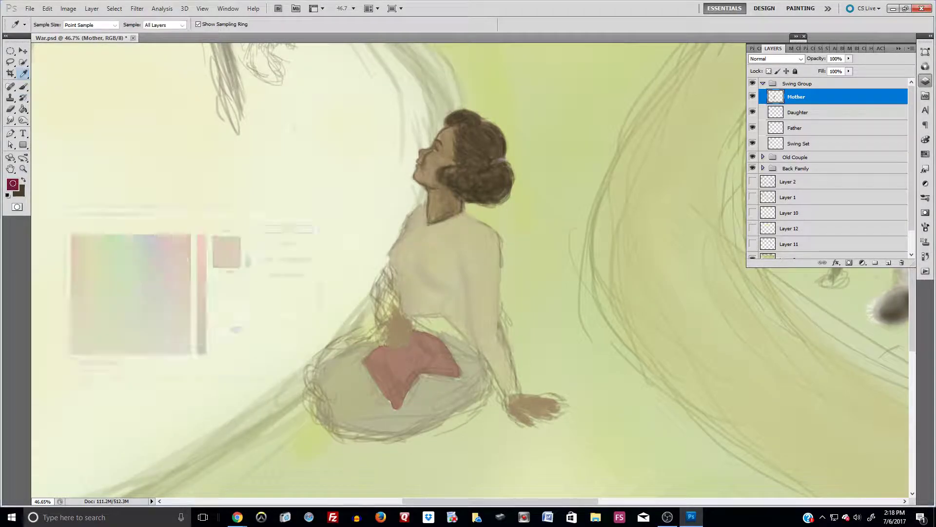
left_click(12, 184)
left_click_drag(209, 300, 202, 248)
left_click(101, 349)
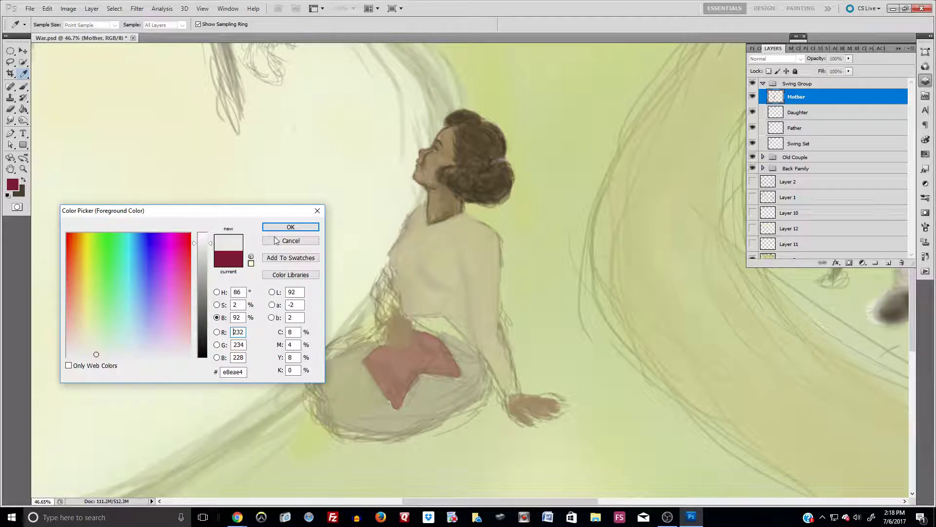
left_click(303, 228)
key("b")
mouse_move(398, 399)
left_mouse_down()
mouse_move(425, 373)
mouse_move(454, 379)
mouse_move(426, 374)
left_mouse_up()
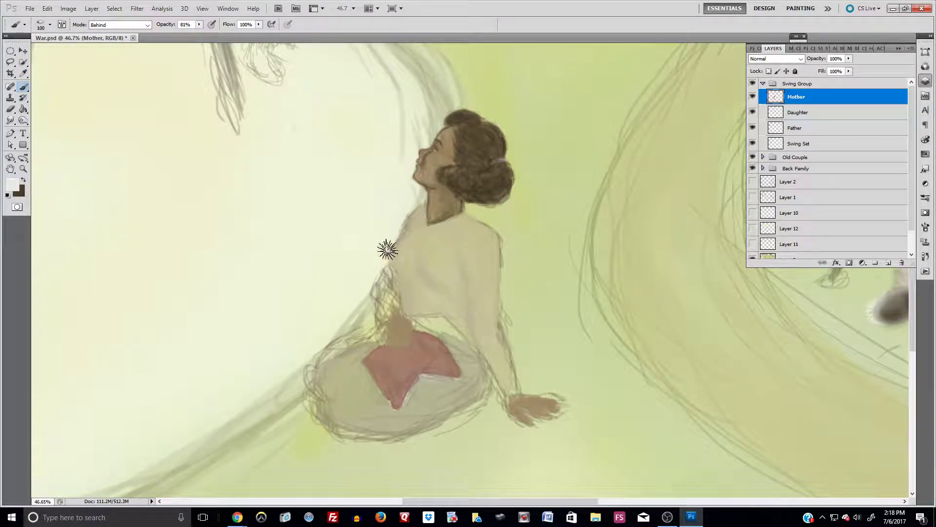
Switch the brush to Normal mode at 46 px and strengthen the off-white page edges along the book's lower side.
left_click(144, 25)
left_click(117, 25)
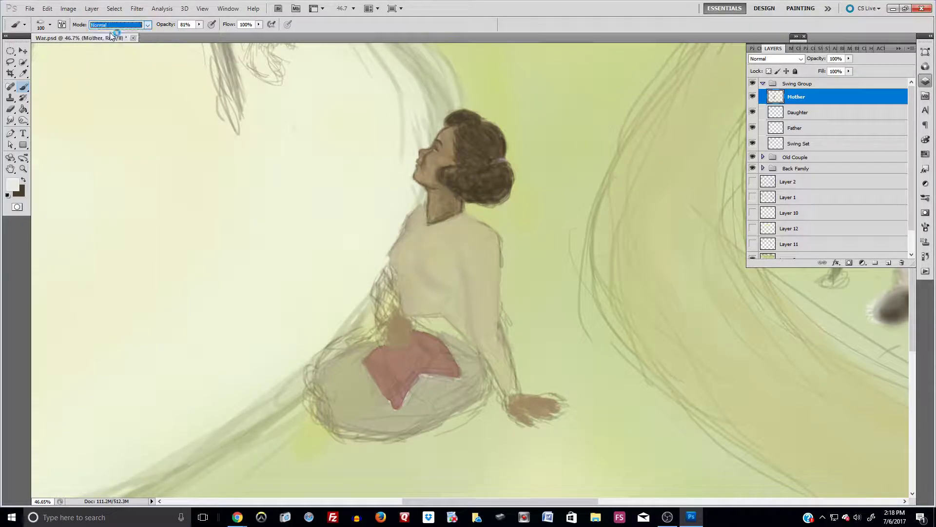
left_click(50, 24)
left_click(54, 51)
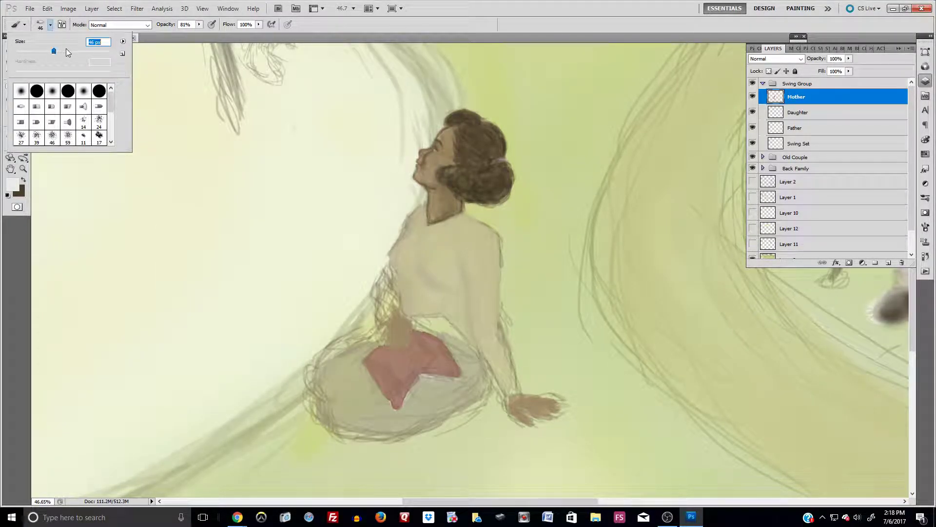
left_click_drag(418, 377, 408, 395)
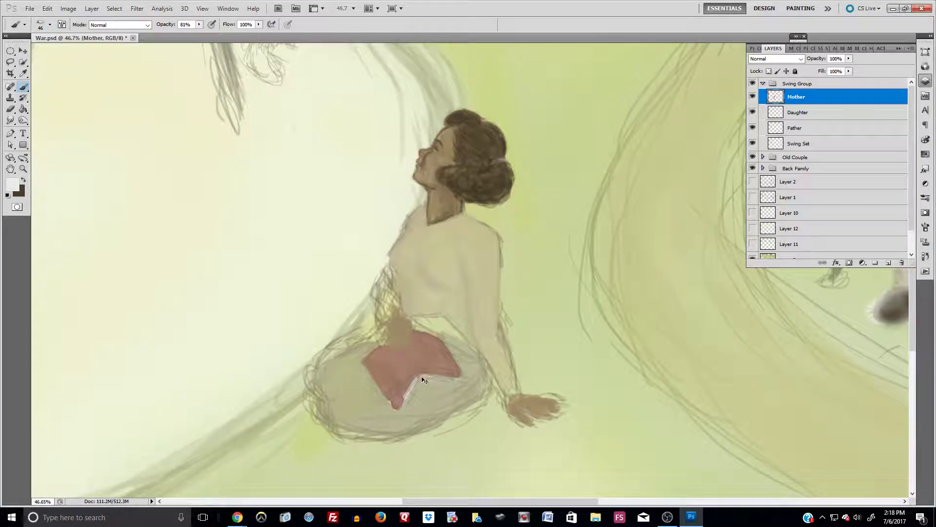
left_click_drag(437, 376, 456, 381)
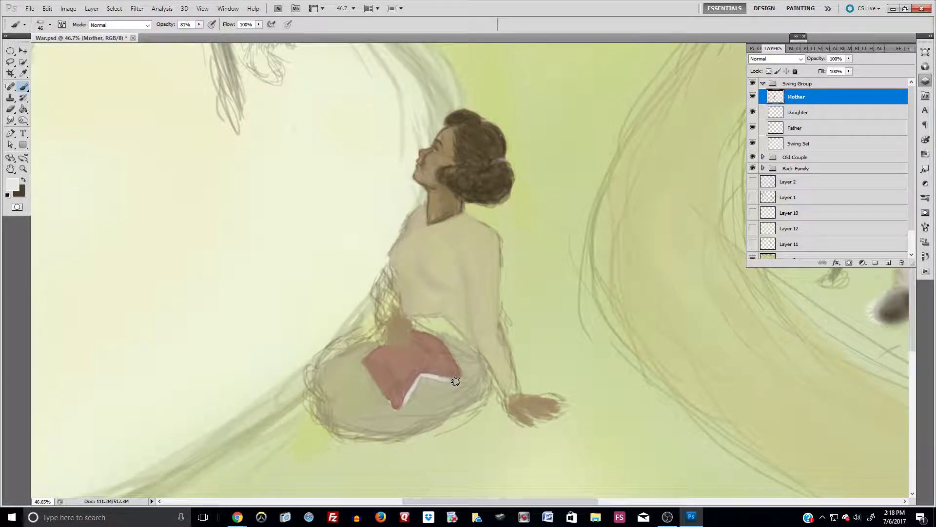
Change the foreground colour to brown #76574b and outline the book's cover edges and spine.
left_click(13, 188)
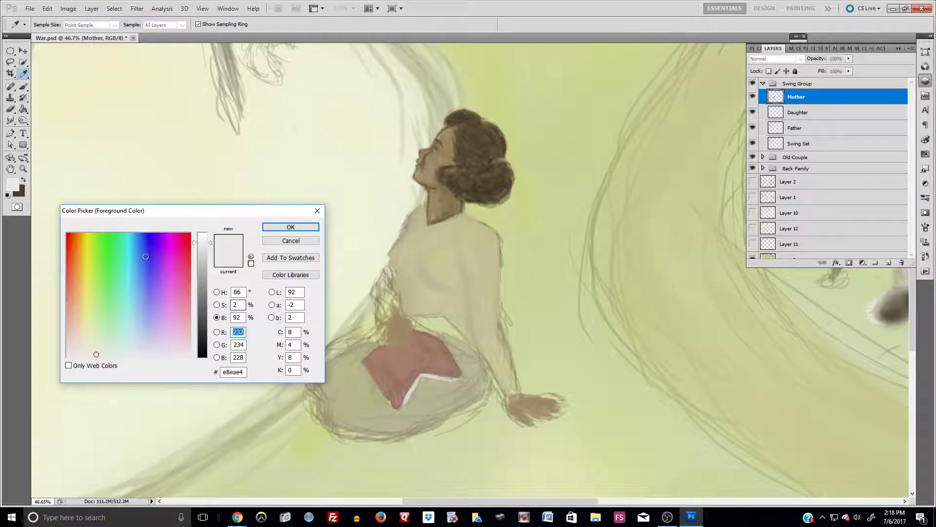
left_click(409, 370)
left_click(196, 304)
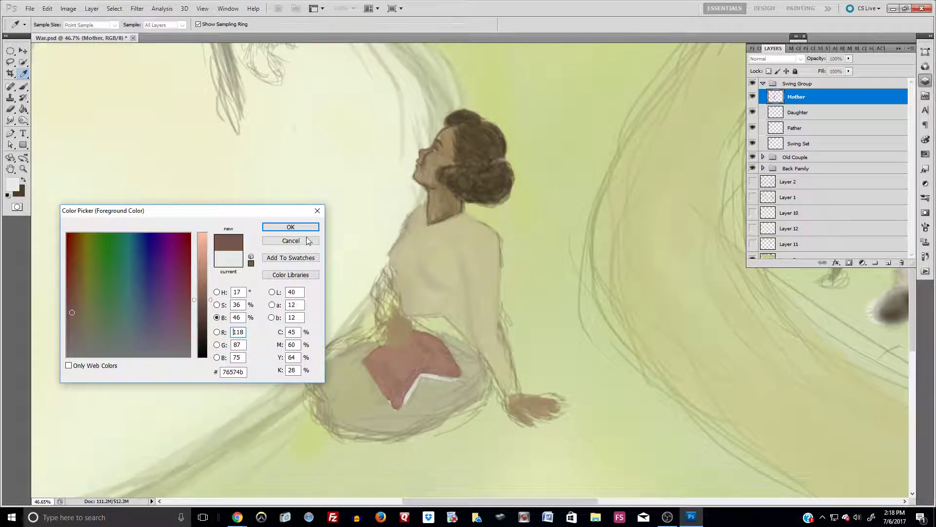
left_click(290, 227)
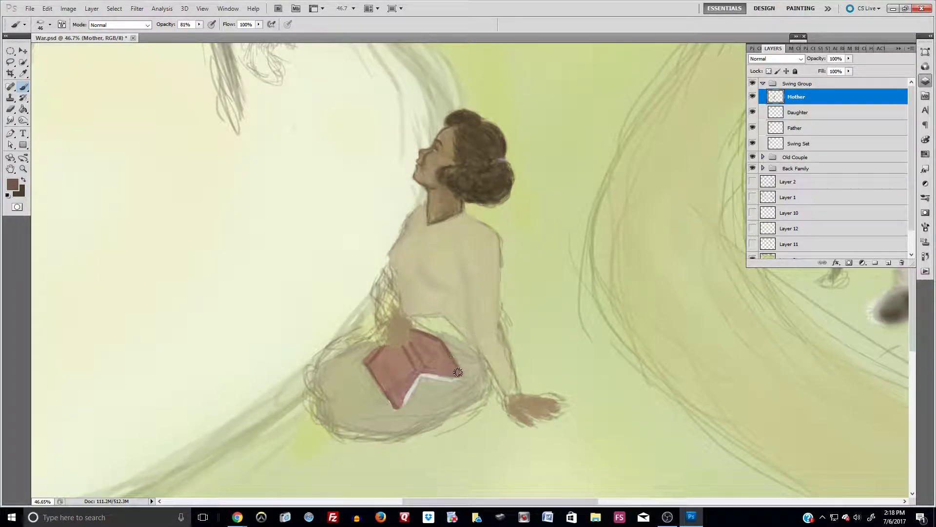
Refine the book's lower page edge with off-white sampled from the pages.
left_click(414, 385, "alt")
mouse_move(415, 387)
left_mouse_down()
mouse_move(401, 408)
mouse_move(409, 395)
left_mouse_up()
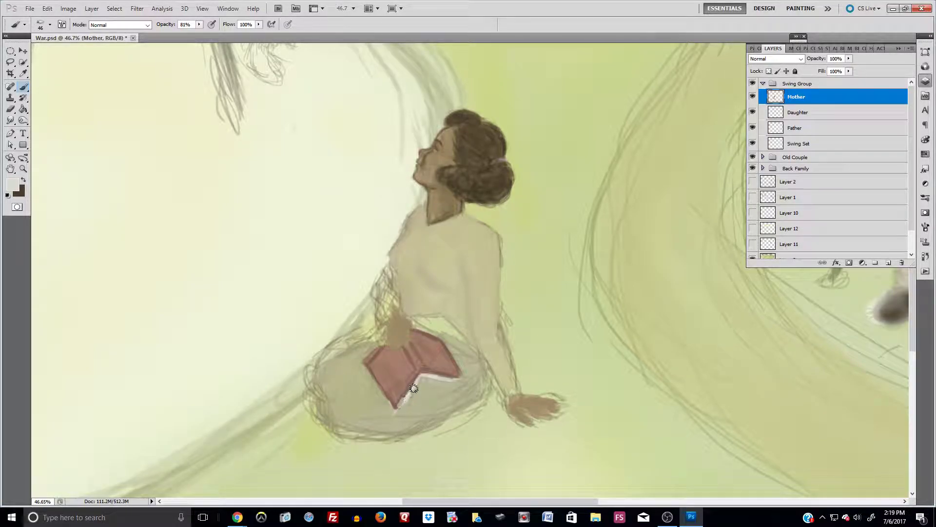
left_click(392, 383, "alt")
left_click(420, 380, "alt")
left_click_drag(419, 381, 400, 404)
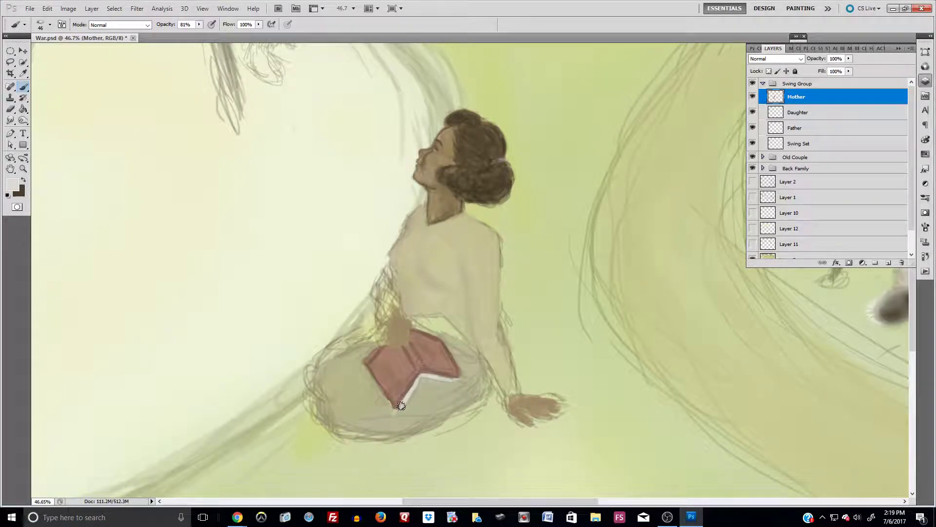
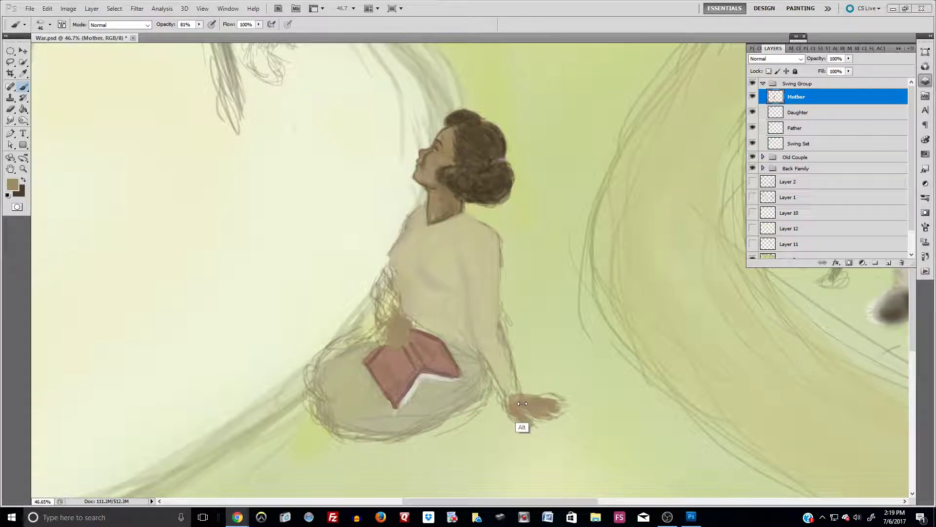
Paint the mother's rear forearm brown from wrist to elbow and reshape the sleeve above it in sampled blouse beige.
left_click_drag(558, 364, 532, 394)
key("ctrl+z")
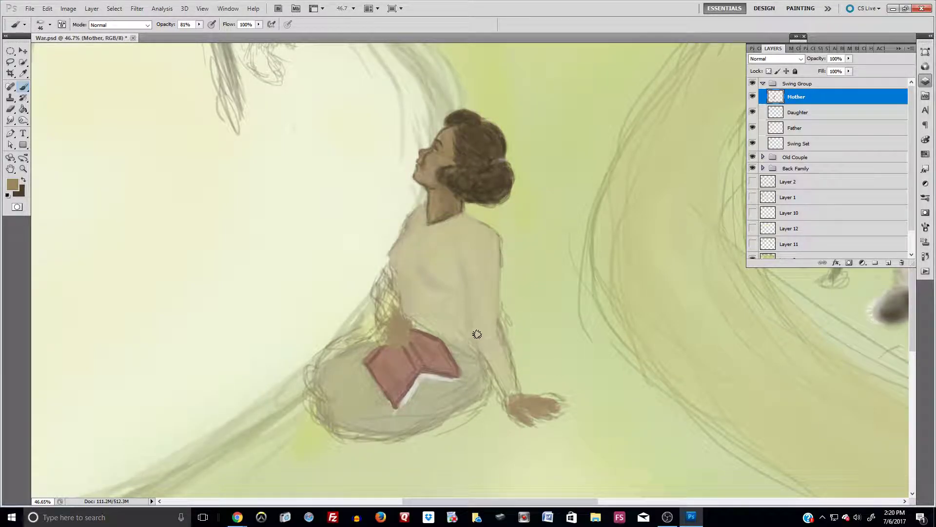
mouse_move(471, 324)
left_mouse_down()
mouse_move(501, 320)
mouse_move(504, 342)
mouse_move(499, 320)
mouse_move(480, 321)
mouse_move(482, 341)
mouse_move(475, 335)
mouse_move(509, 401)
mouse_move(518, 399)
mouse_move(506, 326)
mouse_move(517, 315)
mouse_move(498, 327)
mouse_move(497, 345)
mouse_move(483, 343)
mouse_move(494, 327)
mouse_move(503, 358)
mouse_move(489, 347)
mouse_move(515, 387)
mouse_move(499, 336)
mouse_move(507, 344)
mouse_move(499, 344)
mouse_move(511, 375)
mouse_move(499, 354)
mouse_move(516, 403)
mouse_move(484, 334)
left_mouse_up()
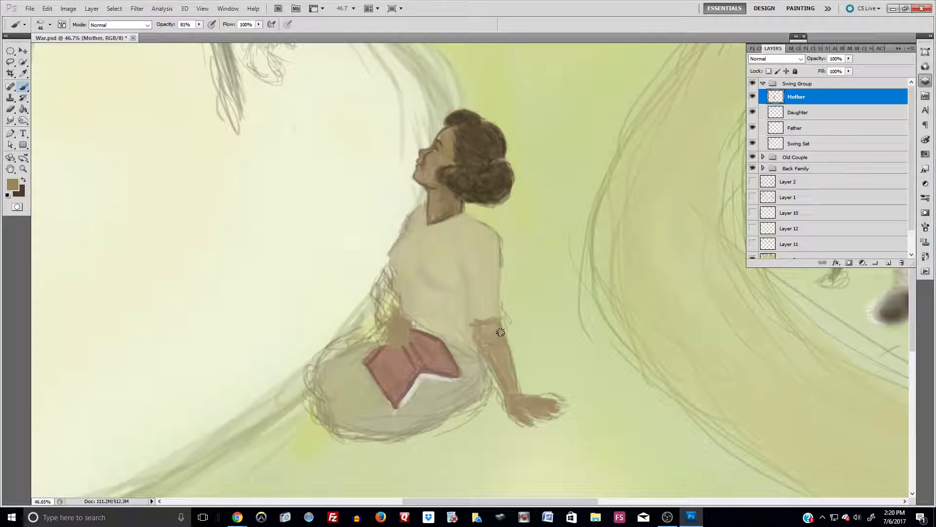
left_click(499, 269, "alt")
mouse_move(501, 286)
left_mouse_down()
mouse_move(502, 318)
mouse_move(473, 322)
mouse_move(495, 316)
mouse_move(469, 299)
mouse_move(470, 322)
mouse_move(470, 304)
mouse_move(469, 317)
mouse_move(485, 318)
mouse_move(475, 314)
mouse_move(497, 304)
mouse_move(467, 307)
mouse_move(502, 305)
mouse_move(469, 307)
mouse_move(466, 322)
mouse_move(493, 308)
left_mouse_up()
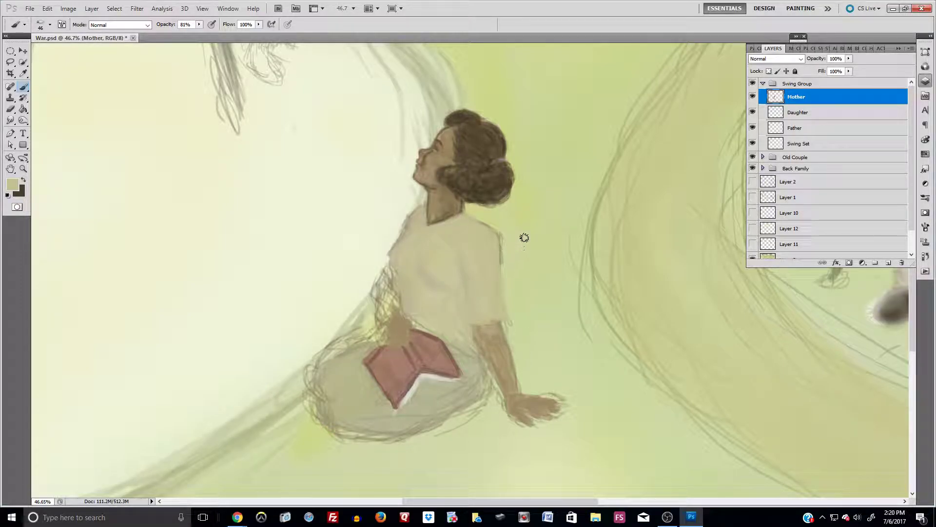
Sample brown from the mother's neck and paint her front forearm down to the hand on the book.
left_click(441, 199, "alt")
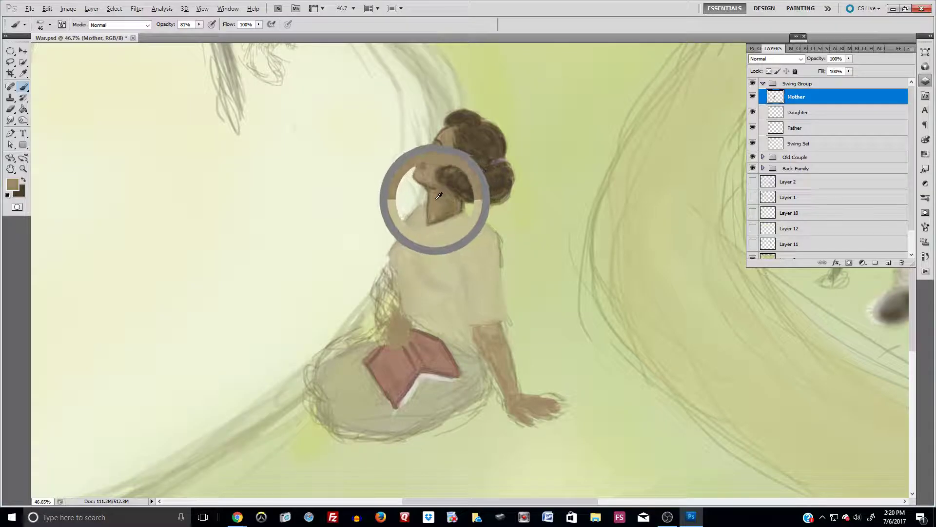
mouse_move(387, 293)
left_mouse_down()
mouse_move(398, 310)
mouse_move(397, 318)
mouse_move(391, 292)
mouse_move(388, 311)
mouse_move(389, 294)
mouse_move(397, 314)
mouse_move(391, 288)
mouse_move(390, 322)
mouse_move(389, 285)
left_mouse_up()
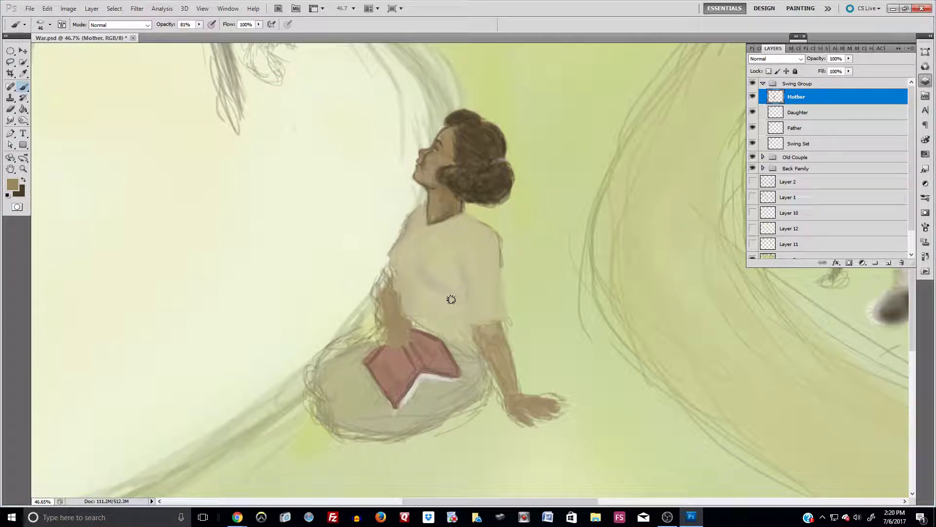
key("alt")
Erase the loose sketch lines around the mother's front arm, skirt and rear hand with the 30 px eraser.
left_click(10, 109)
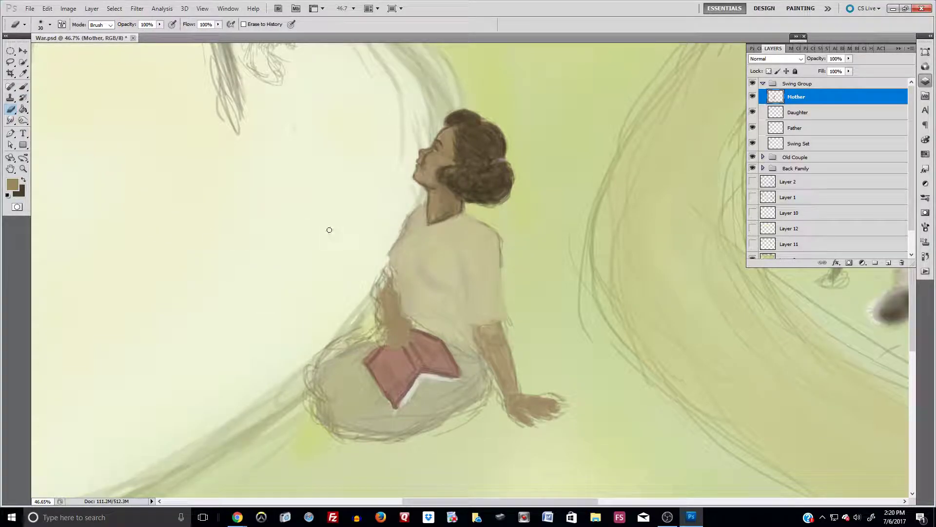
mouse_move(382, 271)
left_mouse_down()
mouse_move(370, 286)
mouse_move(377, 280)
mouse_move(370, 297)
mouse_move(386, 272)
mouse_move(372, 296)
mouse_move(378, 327)
mouse_move(327, 345)
mouse_move(334, 338)
mouse_move(375, 329)
mouse_move(294, 375)
left_mouse_up()
mouse_move(354, 342)
left_mouse_down()
mouse_move(303, 372)
mouse_move(313, 411)
mouse_move(312, 390)
left_mouse_up()
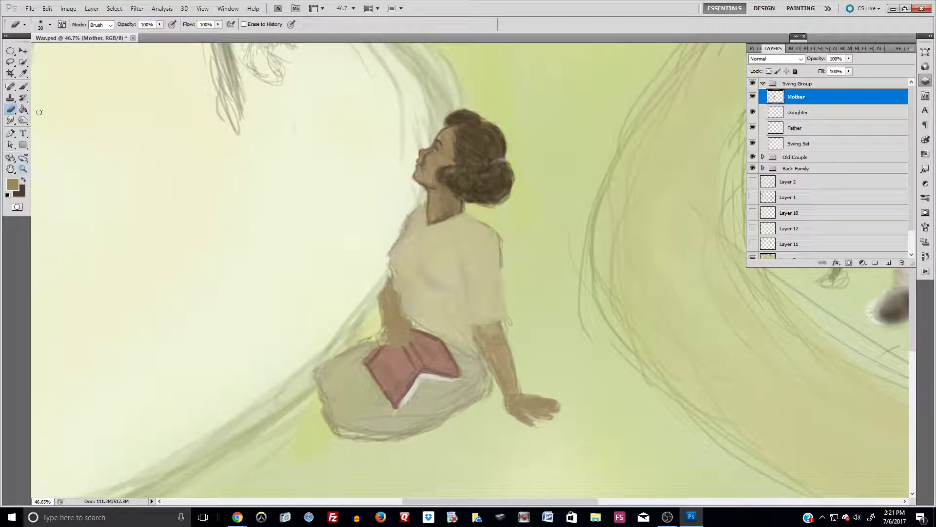
Highlight the blouse's chest, shoulder, sleeve and collar with cream sampled from the background at 32% brush opacity.
left_click(23, 87)
left_click(57, 90)
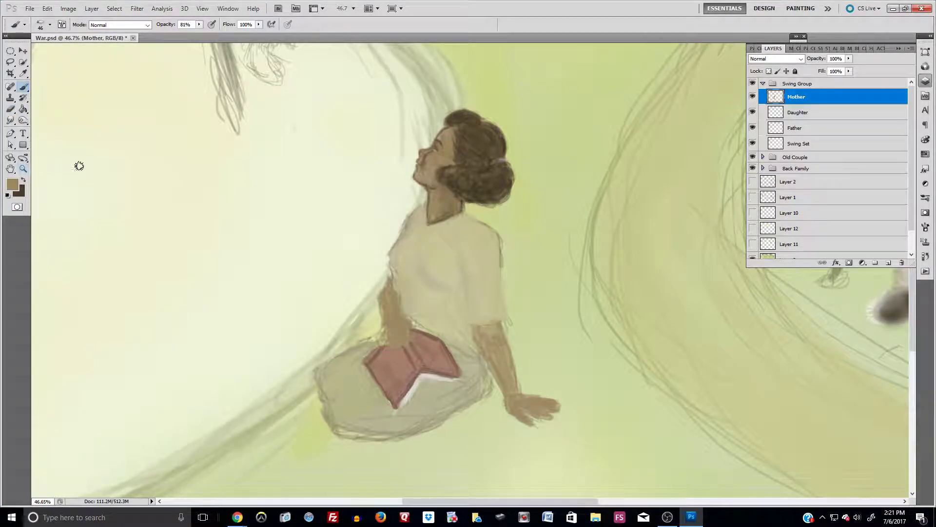
left_click(375, 259, "alt")
left_click(199, 24)
left_click(437, 261)
mouse_move(393, 243)
left_mouse_down()
mouse_move(441, 242)
mouse_move(434, 251)
mouse_move(458, 238)
mouse_move(418, 236)
mouse_move(422, 210)
left_mouse_up()
mouse_move(481, 225)
left_mouse_down()
mouse_move(433, 239)
mouse_move(453, 243)
mouse_move(462, 231)
mouse_move(462, 245)
mouse_move(471, 235)
mouse_move(475, 291)
mouse_move(478, 264)
left_mouse_up()
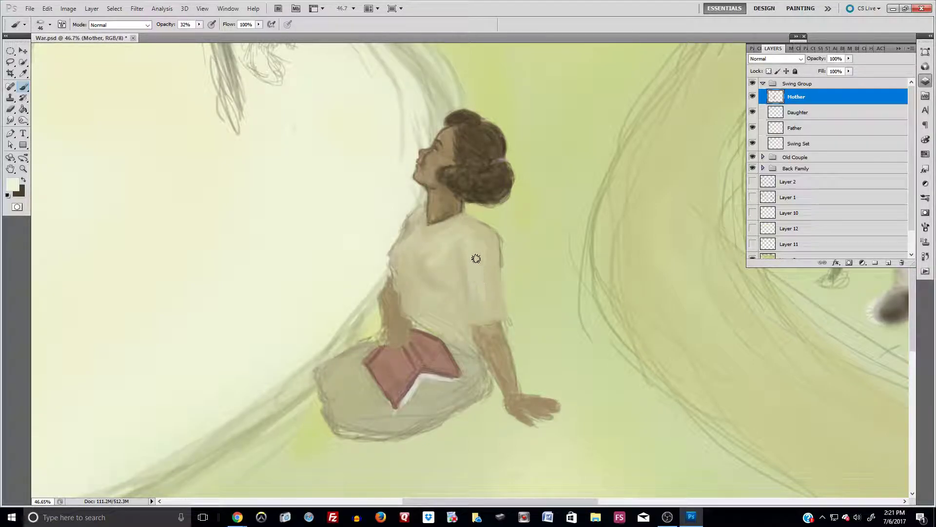
mouse_move(448, 218)
left_mouse_down()
mouse_move(464, 210)
mouse_move(487, 224)
mouse_move(466, 209)
mouse_move(469, 227)
mouse_move(469, 218)
mouse_move(444, 224)
mouse_move(463, 222)
mouse_move(426, 208)
mouse_move(426, 225)
mouse_move(427, 207)
mouse_move(444, 230)
mouse_move(472, 221)
left_mouse_up()
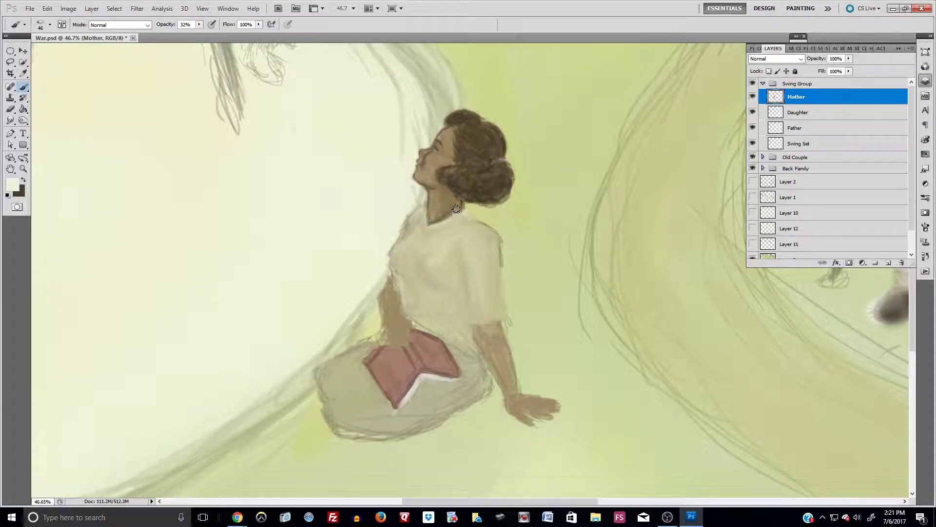
Outline the sleeve and its cuff in dark brown sampled from the hair, and shade the front sleeve edge and forearm.
left_click(470, 191, "alt")
mouse_move(465, 285)
left_mouse_down()
mouse_move(469, 311)
mouse_move(463, 269)
mouse_move(465, 305)
mouse_move(467, 283)
mouse_move(465, 304)
mouse_move(504, 298)
mouse_move(509, 313)
mouse_move(499, 323)
mouse_move(463, 323)
mouse_move(464, 302)
mouse_move(466, 322)
mouse_move(473, 304)
mouse_move(503, 296)
mouse_move(502, 321)
left_mouse_up()
mouse_move(394, 269)
left_mouse_down()
mouse_move(397, 261)
mouse_move(390, 293)
mouse_move(392, 273)
left_mouse_up()
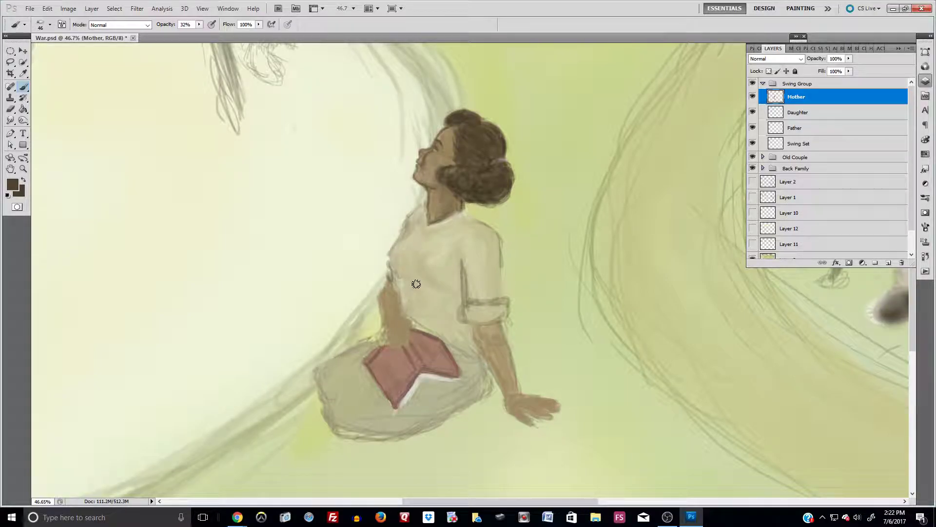
mouse_move(383, 293)
left_mouse_down()
mouse_move(407, 320)
mouse_move(397, 299)
mouse_move(413, 331)
mouse_move(409, 314)
mouse_move(382, 328)
mouse_move(392, 337)
left_mouse_up()
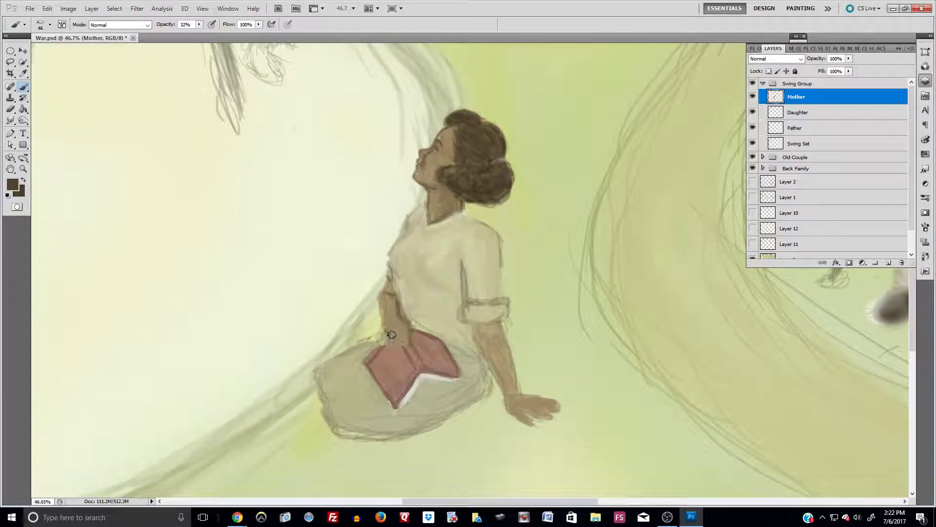
Define the fingers of the hand on the book and shade the book's rear cover with sampled reddish brown.
left_click(379, 356, "alt")
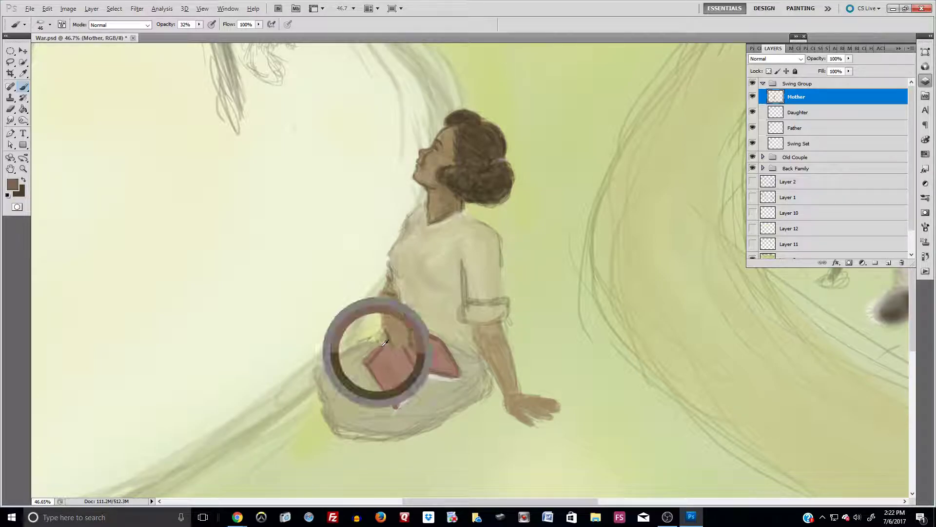
left_click_drag(389, 346, 401, 352)
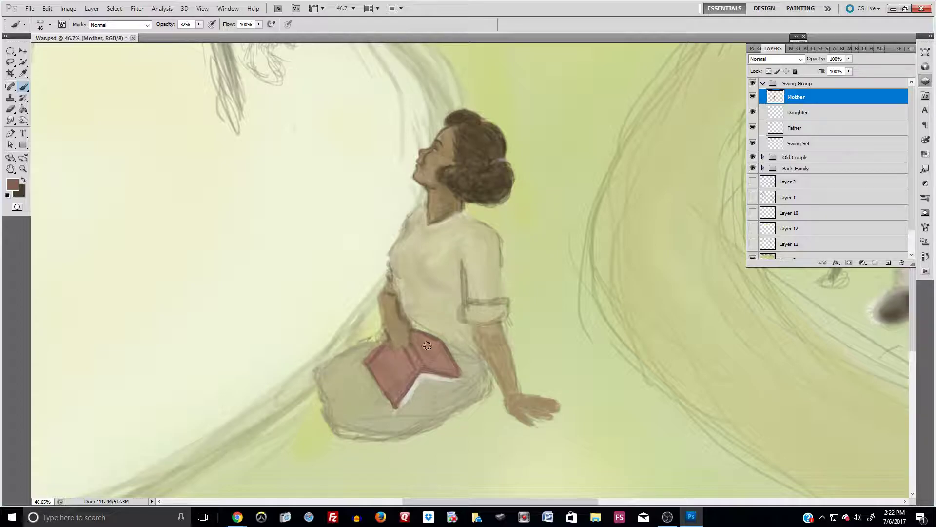
mouse_move(432, 352)
left_mouse_down()
mouse_move(444, 360)
mouse_move(435, 346)
mouse_move(443, 345)
mouse_move(432, 366)
mouse_move(416, 342)
mouse_move(444, 346)
left_mouse_up()
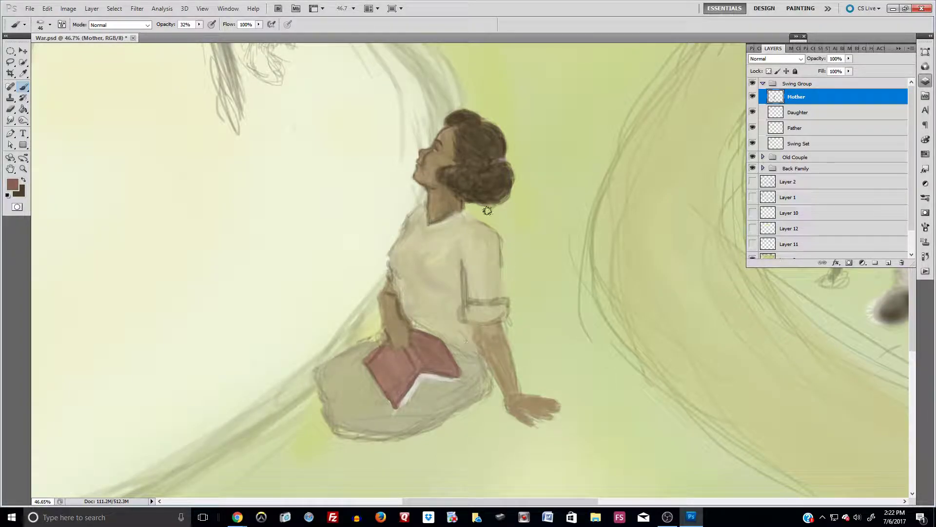
Blend the blouse's shadows and highlights across the chest, waist and shoulder using tones sampled from the blouse.
left_click(464, 300, "alt")
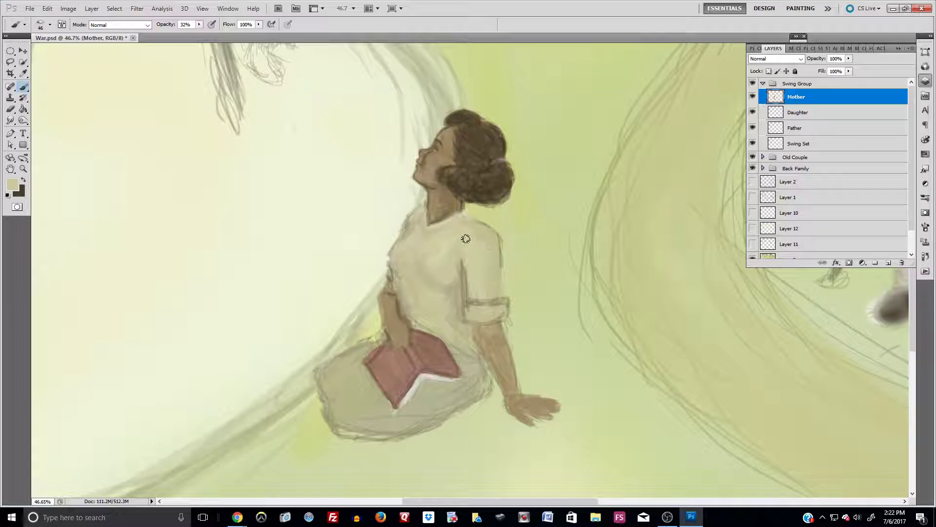
left_click(438, 244, "alt")
left_click(478, 239, "alt")
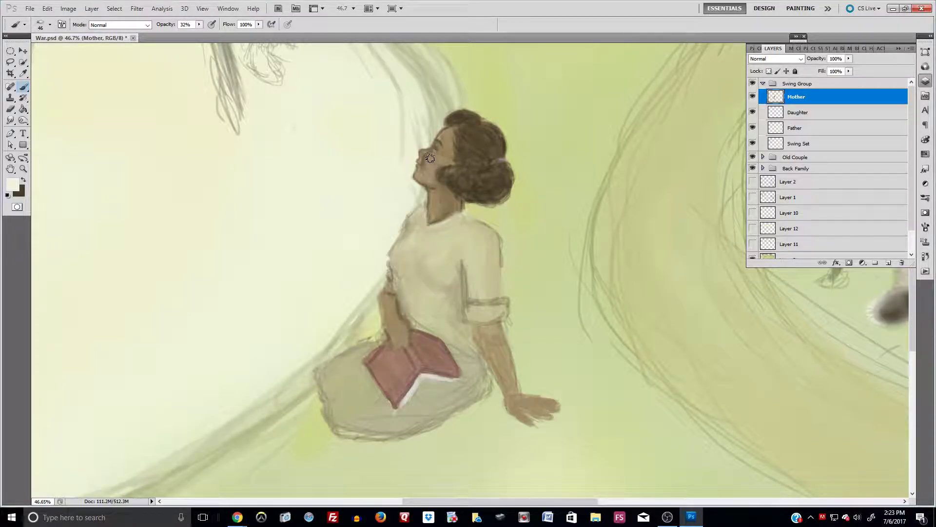
Shade the mother's skirt on both sides of the book with dark brown at 9% brush opacity and a 76 px brush.
left_click(199, 25)
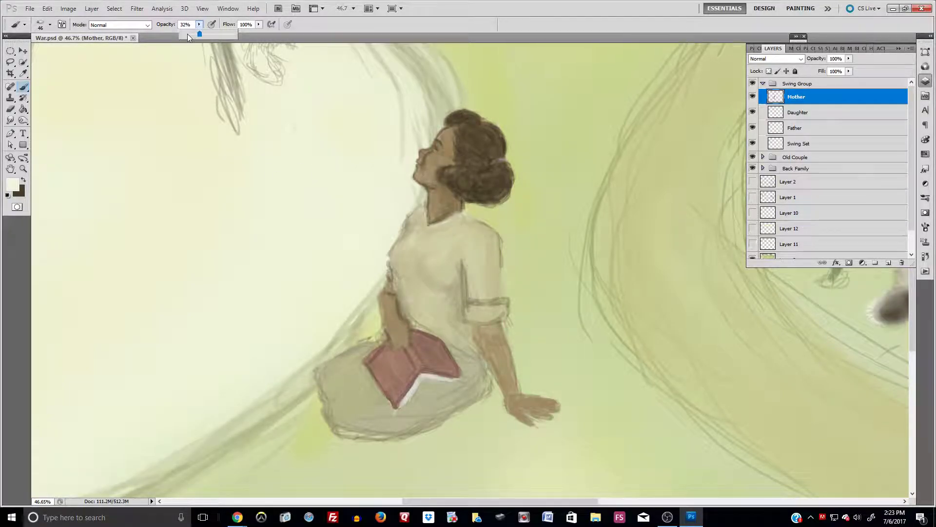
left_click(426, 156)
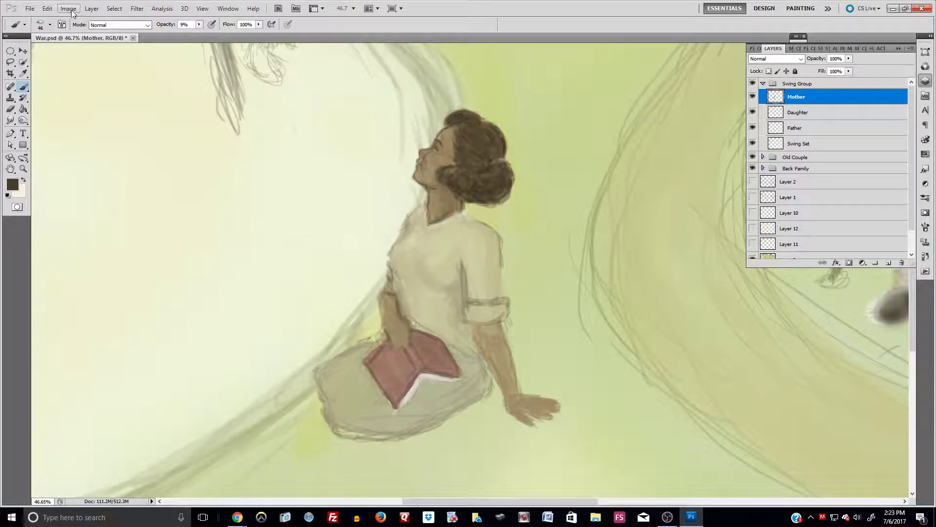
left_click(51, 25)
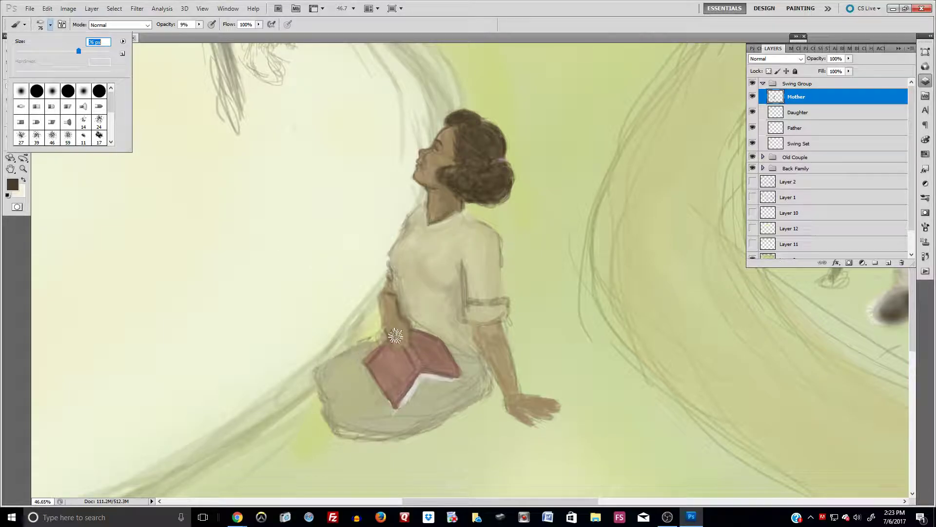
left_click(380, 339)
mouse_move(378, 343)
left_mouse_down()
mouse_move(326, 381)
mouse_move(336, 406)
mouse_move(334, 382)
mouse_move(349, 387)
mouse_move(342, 371)
mouse_move(361, 382)
mouse_move(360, 368)
mouse_move(368, 413)
mouse_move(341, 425)
mouse_move(373, 434)
mouse_move(347, 432)
mouse_move(364, 412)
mouse_move(380, 416)
mouse_move(341, 395)
mouse_move(350, 412)
mouse_move(339, 394)
mouse_move(353, 392)
mouse_move(343, 399)
mouse_move(360, 400)
mouse_move(329, 401)
mouse_move(356, 385)
mouse_move(363, 397)
mouse_move(366, 385)
mouse_move(374, 390)
mouse_move(367, 377)
mouse_move(343, 387)
mouse_move(363, 376)
mouse_move(392, 411)
mouse_move(376, 390)
mouse_move(393, 411)
mouse_move(388, 401)
mouse_move(420, 417)
mouse_move(387, 428)
mouse_move(483, 388)
mouse_move(421, 424)
mouse_move(480, 367)
mouse_move(465, 365)
mouse_move(452, 344)
mouse_move(474, 363)
mouse_move(457, 346)
mouse_move(468, 345)
mouse_move(478, 361)
mouse_move(470, 343)
mouse_move(485, 376)
mouse_move(429, 388)
mouse_move(403, 420)
mouse_move(430, 404)
mouse_move(420, 403)
mouse_move(415, 376)
mouse_move(480, 385)
mouse_move(462, 383)
mouse_move(407, 409)
mouse_move(448, 396)
mouse_move(420, 393)
mouse_move(439, 391)
mouse_move(434, 409)
mouse_move(359, 388)
mouse_move(385, 413)
mouse_move(359, 370)
mouse_move(393, 413)
mouse_move(366, 379)
mouse_move(329, 385)
mouse_move(357, 386)
left_mouse_up()
mouse_move(456, 374)
left_mouse_down()
mouse_move(388, 409)
mouse_move(368, 387)
mouse_move(327, 410)
mouse_move(369, 404)
mouse_move(345, 409)
mouse_move(336, 386)
mouse_move(359, 379)
mouse_move(332, 387)
mouse_move(365, 381)
mouse_move(375, 393)
mouse_move(363, 375)
mouse_move(324, 391)
mouse_move(328, 406)
mouse_move(400, 429)
mouse_move(349, 429)
mouse_move(399, 414)
mouse_move(405, 432)
mouse_move(371, 414)
mouse_move(398, 430)
mouse_move(362, 426)
mouse_move(481, 395)
mouse_move(403, 427)
mouse_move(474, 389)
mouse_move(435, 422)
mouse_move(491, 376)
mouse_move(455, 349)
mouse_move(465, 344)
mouse_move(477, 355)
mouse_move(469, 352)
mouse_move(463, 368)
mouse_move(479, 378)
mouse_move(461, 361)
mouse_move(471, 378)
mouse_move(474, 364)
mouse_move(468, 402)
mouse_move(405, 426)
mouse_move(439, 391)
mouse_move(399, 421)
mouse_move(424, 385)
mouse_move(447, 385)
mouse_move(417, 382)
mouse_move(445, 384)
mouse_move(450, 401)
mouse_move(436, 417)
mouse_move(459, 398)
mouse_move(422, 388)
mouse_move(418, 397)
mouse_move(433, 384)
mouse_move(412, 400)
mouse_move(416, 388)
mouse_move(460, 385)
mouse_move(431, 392)
mouse_move(425, 382)
mouse_move(413, 402)
mouse_move(449, 385)
mouse_move(422, 395)
mouse_move(443, 388)
mouse_move(463, 352)
mouse_move(454, 351)
mouse_move(488, 358)
mouse_move(476, 349)
mouse_move(426, 415)
mouse_move(400, 328)
mouse_move(369, 344)
mouse_move(388, 336)
mouse_move(330, 412)
mouse_move(324, 380)
mouse_move(343, 403)
mouse_move(371, 396)
mouse_move(372, 410)
mouse_move(330, 389)
mouse_move(324, 397)
mouse_move(333, 413)
mouse_move(369, 394)
mouse_move(432, 410)
mouse_move(467, 392)
mouse_move(381, 430)
mouse_move(442, 361)
mouse_move(470, 359)
mouse_move(463, 368)
mouse_move(475, 360)
mouse_move(488, 399)
mouse_move(471, 368)
mouse_move(455, 387)
mouse_move(364, 380)
mouse_move(342, 412)
mouse_move(373, 386)
mouse_move(337, 407)
mouse_move(369, 405)
mouse_move(361, 399)
mouse_move(345, 407)
mouse_move(366, 427)
mouse_move(425, 418)
mouse_move(423, 375)
mouse_move(366, 386)
mouse_move(324, 372)
mouse_move(367, 376)
mouse_move(377, 388)
mouse_move(372, 423)
mouse_move(356, 407)
mouse_move(432, 419)
mouse_move(464, 399)
mouse_move(478, 371)
mouse_move(485, 382)
mouse_move(479, 324)
mouse_move(510, 384)
mouse_move(485, 331)
mouse_move(504, 350)
mouse_move(516, 389)
mouse_move(506, 401)
mouse_move(534, 422)
mouse_move(522, 399)
mouse_move(535, 383)
mouse_move(493, 304)
mouse_move(489, 328)
left_mouse_up()
Enlarge the brush to 100 px and deepen the shading on the mother's forearm and the rear of her skirt.
key("bracketright")
key("bracketright")
key("bracketright")
mouse_move(388, 299)
left_mouse_down()
mouse_move(414, 324)
mouse_move(398, 322)
mouse_move(408, 337)
mouse_move(403, 320)
mouse_move(394, 332)
mouse_move(411, 327)
mouse_move(408, 338)
mouse_move(397, 326)
mouse_move(418, 319)
mouse_move(402, 336)
mouse_move(398, 316)
left_mouse_up()
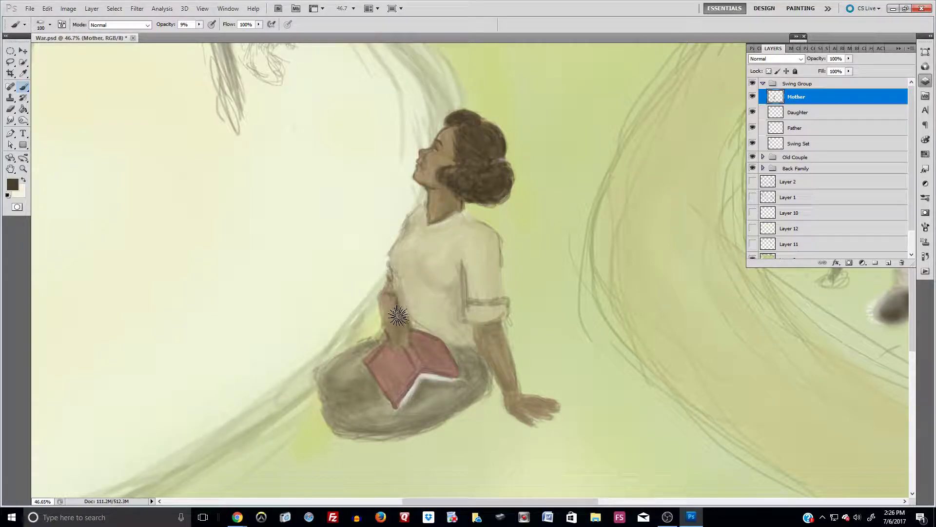
mouse_move(423, 278)
left_mouse_down()
mouse_move(404, 294)
mouse_move(400, 325)
mouse_move(382, 299)
mouse_move(393, 319)
mouse_move(384, 298)
mouse_move(392, 316)
mouse_move(388, 291)
left_mouse_up()
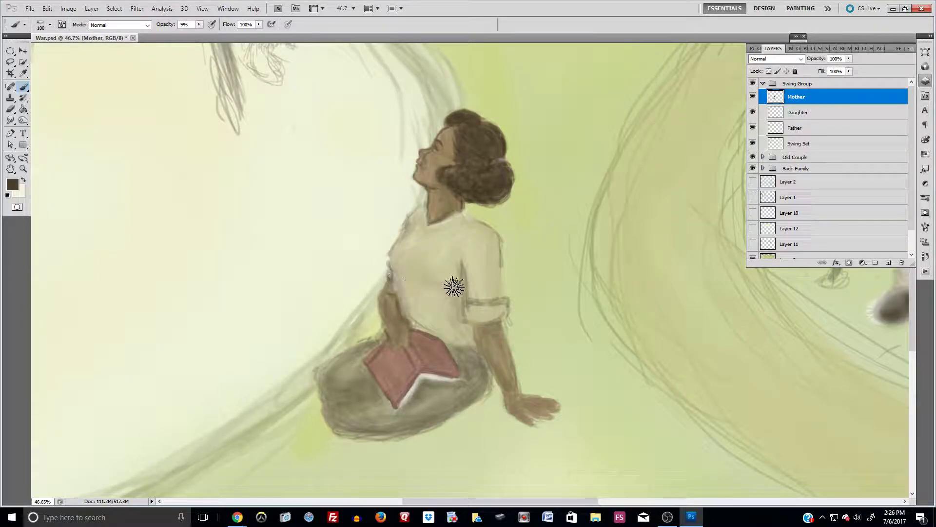
mouse_move(482, 342)
left_mouse_down()
mouse_move(509, 382)
mouse_move(486, 333)
mouse_move(495, 351)
mouse_move(490, 342)
mouse_move(523, 342)
mouse_move(517, 352)
mouse_move(482, 330)
mouse_move(504, 367)
mouse_move(515, 348)
mouse_move(482, 331)
mouse_move(510, 335)
mouse_move(480, 329)
mouse_move(479, 338)
mouse_move(478, 326)
mouse_move(487, 325)
mouse_move(469, 302)
mouse_move(480, 320)
mouse_move(471, 317)
mouse_move(479, 307)
mouse_move(468, 261)
mouse_move(468, 297)
mouse_move(477, 263)
mouse_move(467, 289)
mouse_move(487, 302)
mouse_move(516, 239)
mouse_move(440, 276)
mouse_move(466, 304)
mouse_move(471, 289)
mouse_move(399, 297)
mouse_move(397, 270)
mouse_move(435, 336)
mouse_move(454, 326)
mouse_move(421, 314)
mouse_move(487, 331)
mouse_move(513, 301)
mouse_move(509, 344)
mouse_move(490, 372)
mouse_move(479, 361)
mouse_move(484, 367)
mouse_move(427, 417)
mouse_move(428, 399)
mouse_move(466, 385)
mouse_move(474, 354)
mouse_move(469, 372)
mouse_move(427, 400)
mouse_move(474, 355)
mouse_move(473, 375)
mouse_move(507, 364)
mouse_move(482, 384)
mouse_move(389, 413)
mouse_move(428, 386)
left_mouse_up()
Fill in the mother's skirt with dark brown using the brush in Behind mode at 79% opacity, and undo the last stroke.
key("ctrl+minus")
key("ctrl+minus")
key("ctrl+minus")
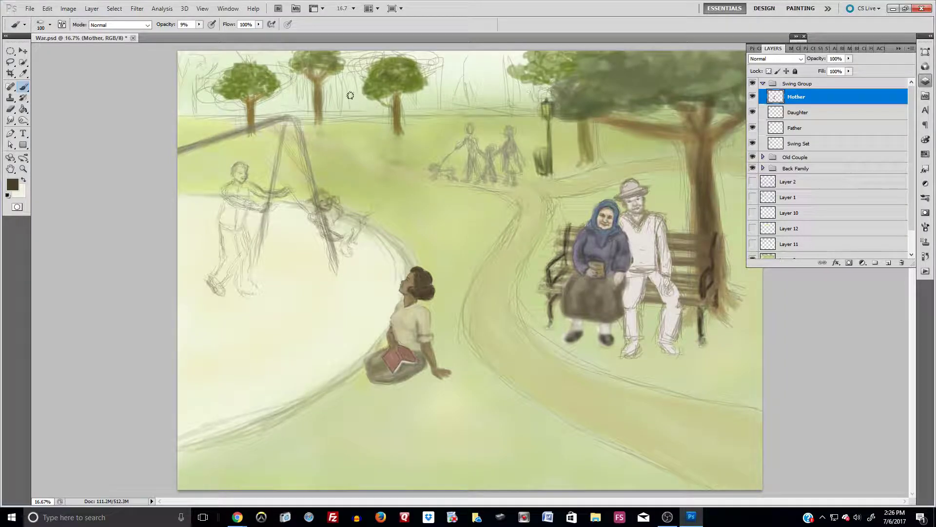
left_click(199, 25)
left_click_drag(198, 35, 215, 36)
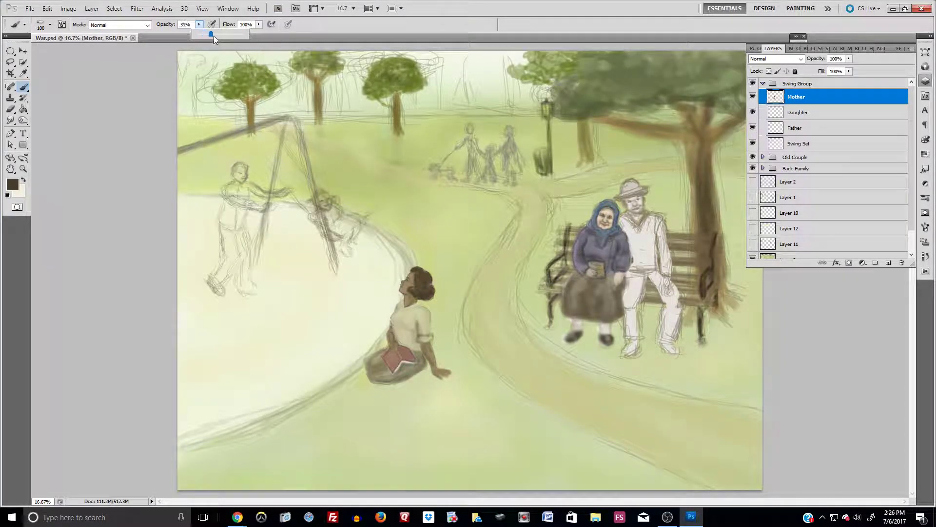
left_click(128, 25)
left_click(123, 50)
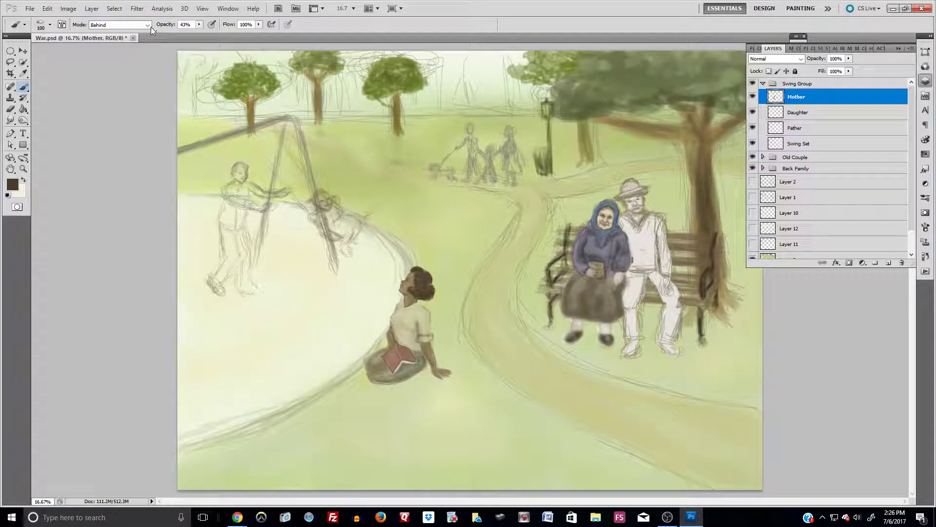
left_click(199, 25)
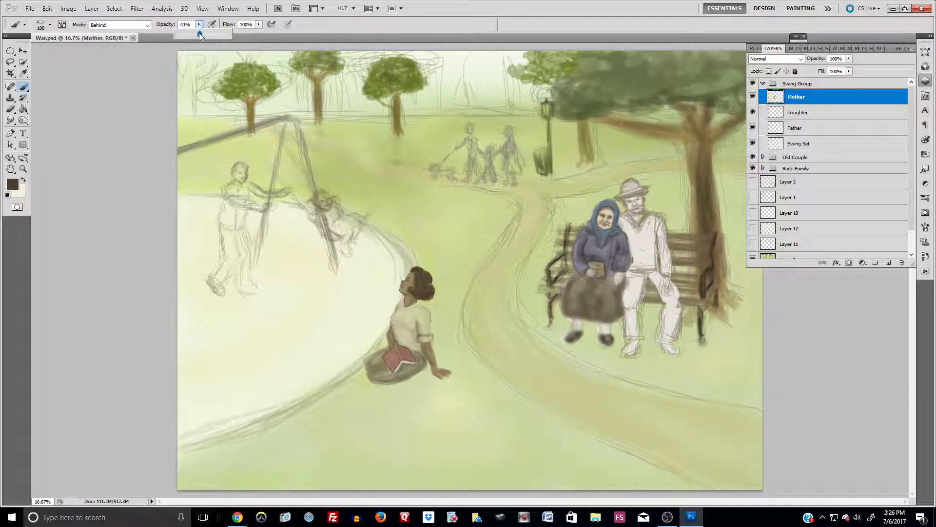
left_click(390, 374)
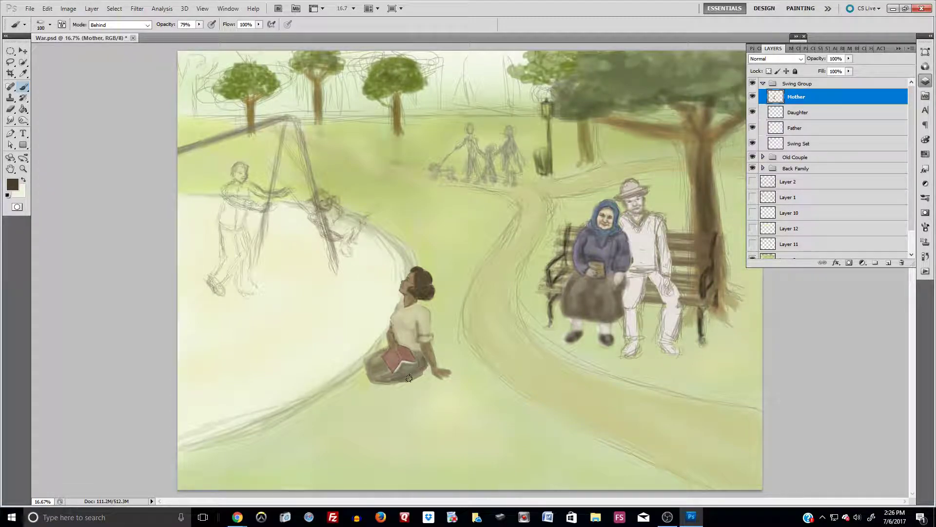
left_click_drag(391, 381, 392, 384)
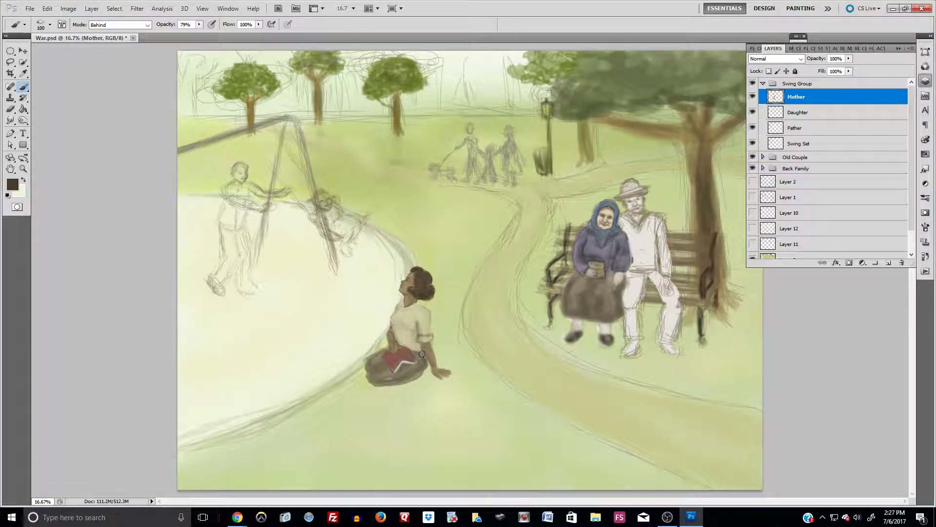
key("ctrl+z")
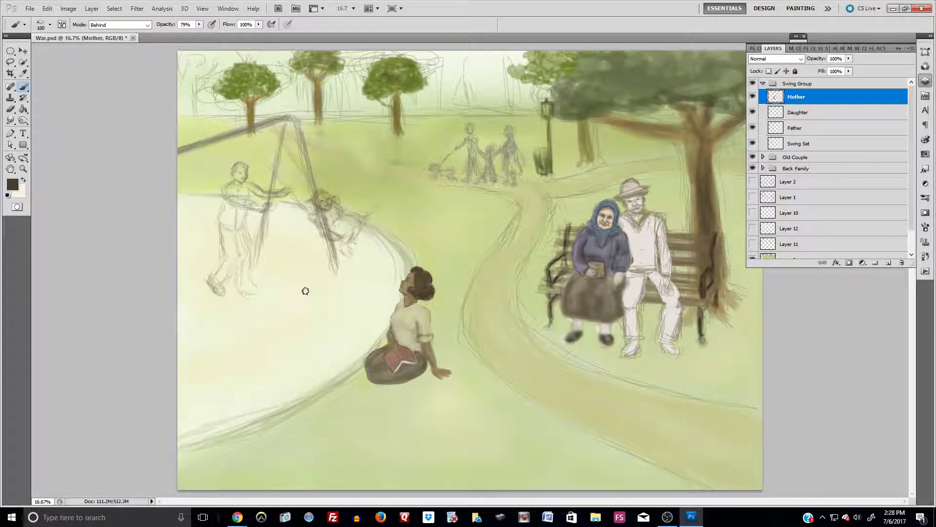
On the Daughter layer, block in the girl's face, hand and legs with a skin tone sampled from the mother's face.
scroll(336, 179, "up", 2)
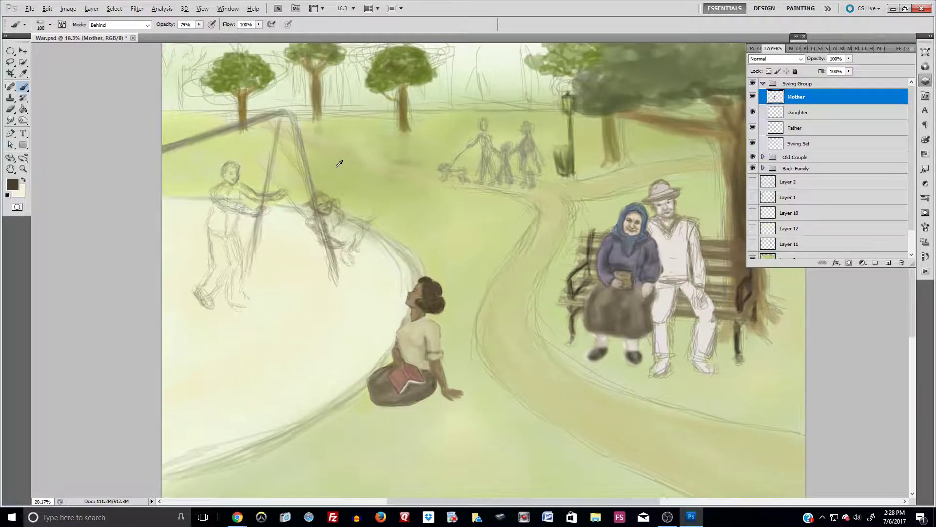
left_click(800, 112)
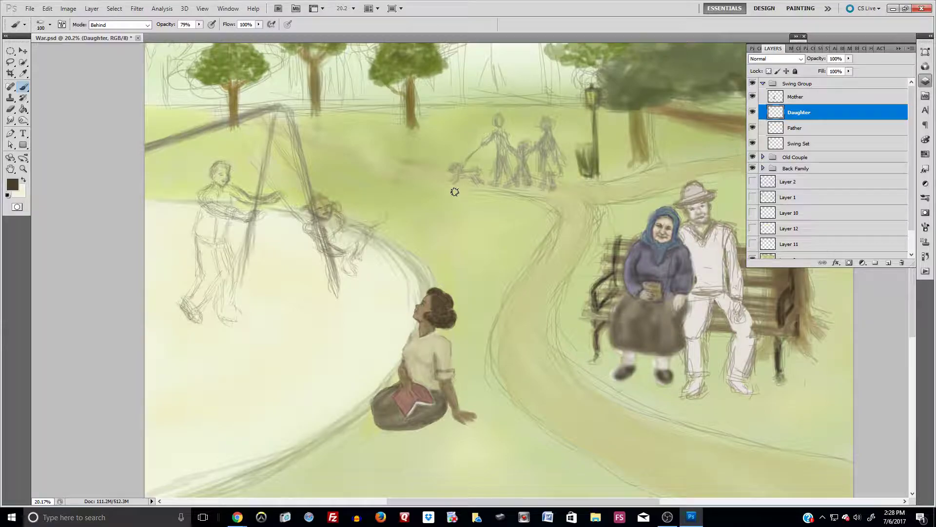
scroll(313, 224, "up", 7)
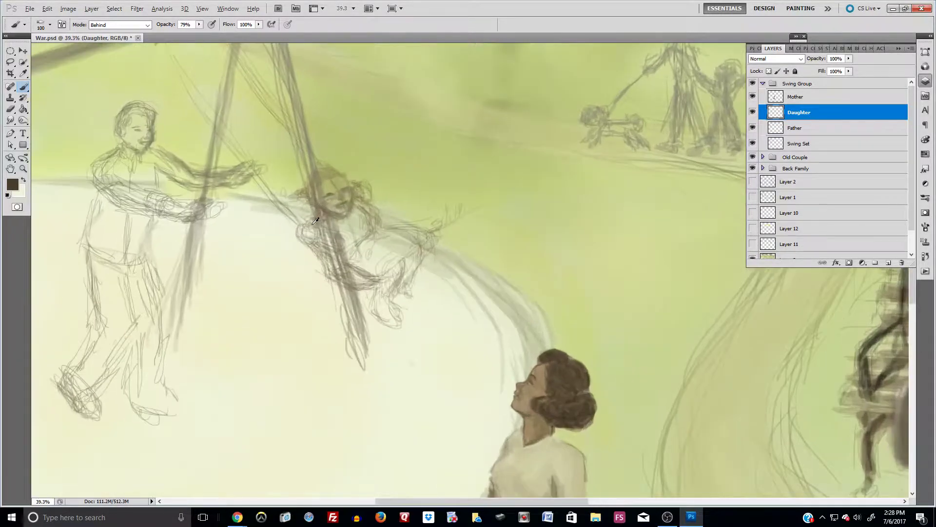
scroll(315, 220, "up", 2)
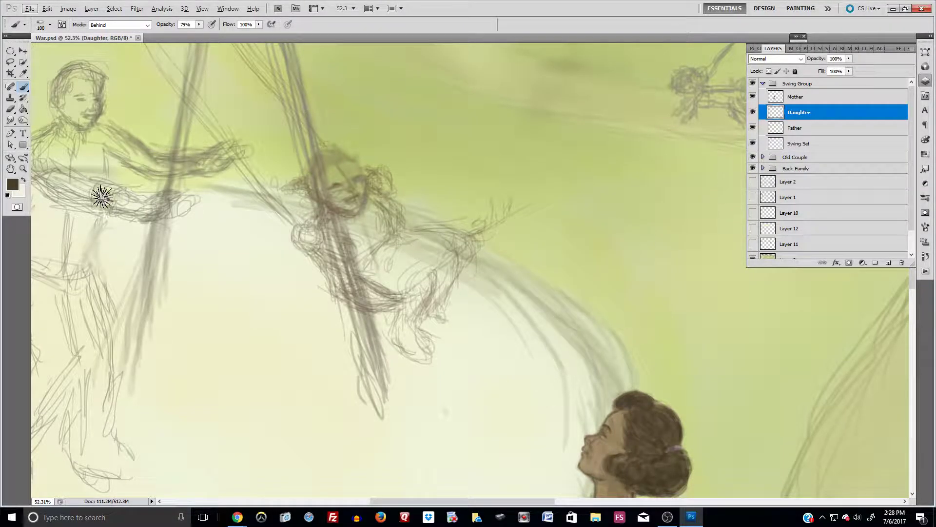
left_click(613, 443, "alt")
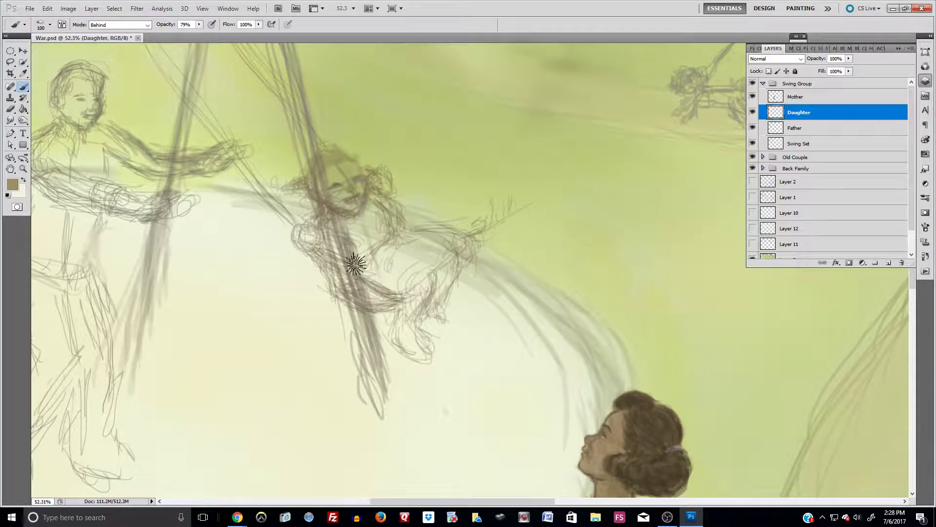
mouse_move(334, 171)
left_mouse_down()
mouse_move(328, 195)
mouse_move(372, 199)
mouse_move(374, 213)
mouse_move(360, 211)
left_mouse_up()
mouse_move(333, 178)
left_mouse_down()
mouse_move(333, 180)
mouse_move(349, 202)
mouse_move(346, 182)
mouse_move(359, 200)
mouse_move(351, 190)
mouse_move(358, 189)
mouse_move(349, 205)
mouse_move(341, 168)
mouse_move(355, 185)
mouse_move(352, 201)
mouse_move(370, 178)
mouse_move(337, 172)
mouse_move(356, 168)
mouse_move(340, 163)
mouse_move(326, 180)
mouse_move(350, 208)
mouse_move(362, 192)
mouse_move(361, 207)
mouse_move(331, 161)
mouse_move(315, 166)
mouse_move(318, 192)
mouse_move(332, 194)
mouse_move(322, 160)
mouse_move(343, 157)
mouse_move(335, 159)
mouse_move(356, 176)
mouse_move(357, 224)
mouse_move(385, 190)
mouse_move(375, 176)
mouse_move(388, 187)
mouse_move(309, 230)
mouse_move(310, 240)
mouse_move(305, 230)
mouse_move(351, 261)
left_mouse_up()
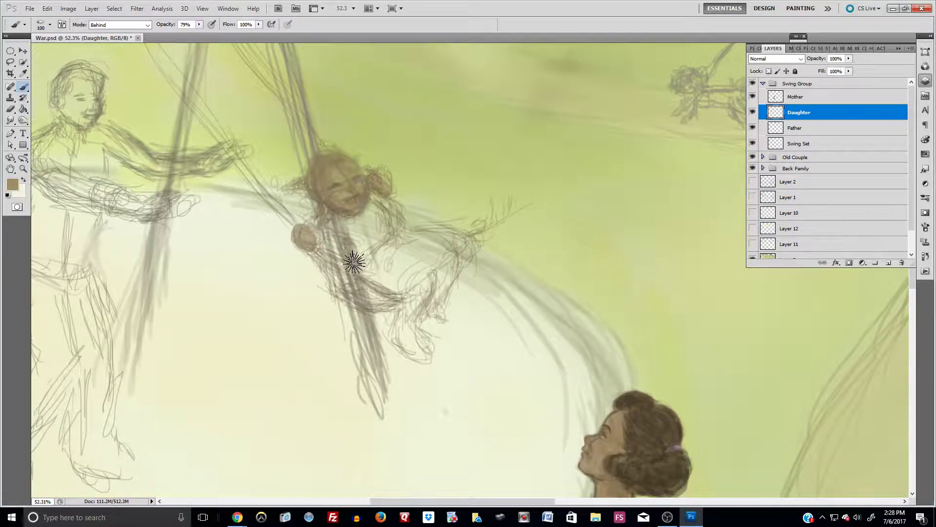
mouse_move(427, 294)
left_mouse_down()
mouse_move(406, 319)
mouse_move(405, 309)
mouse_move(403, 326)
mouse_move(422, 317)
left_mouse_up()
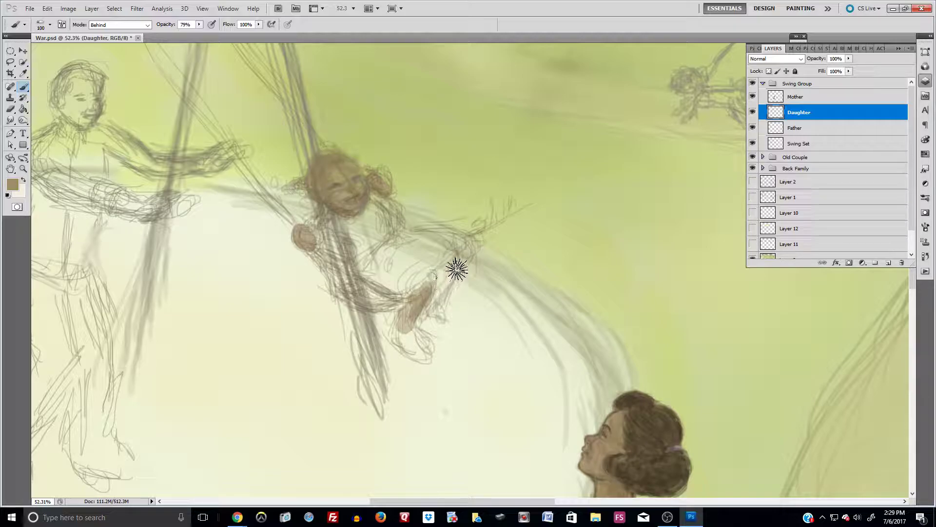
mouse_move(445, 286)
left_mouse_down()
mouse_move(439, 280)
mouse_move(459, 259)
mouse_move(456, 283)
mouse_move(449, 257)
mouse_move(433, 303)
mouse_move(444, 324)
left_mouse_up()
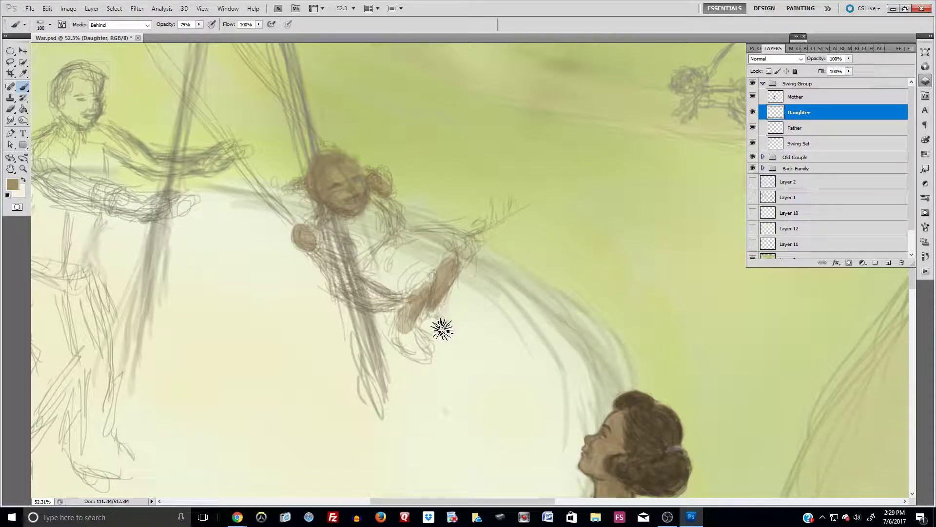
Try pink #d48fd2 on the girl's dress and undo the test stroke.
left_click(12, 185)
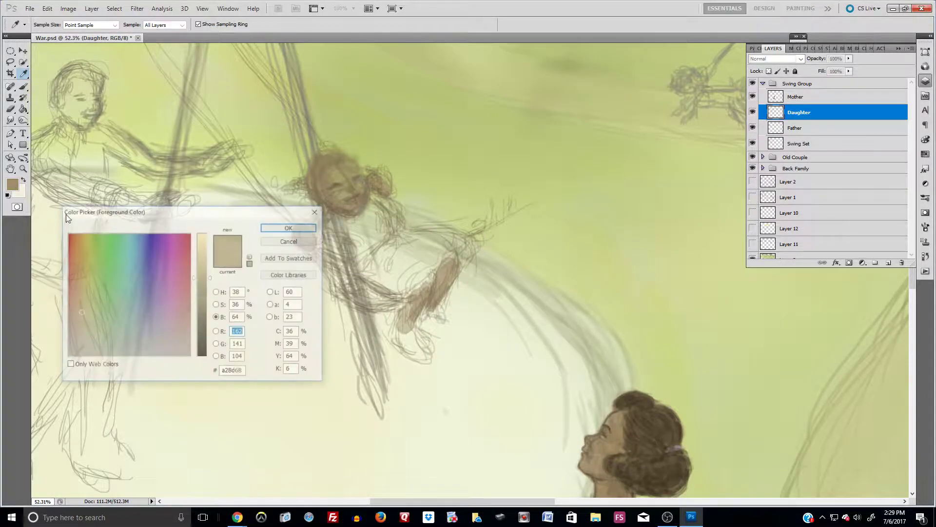
left_click_drag(201, 278, 199, 253)
left_click(80, 322)
left_click(81, 328)
left_click(75, 315)
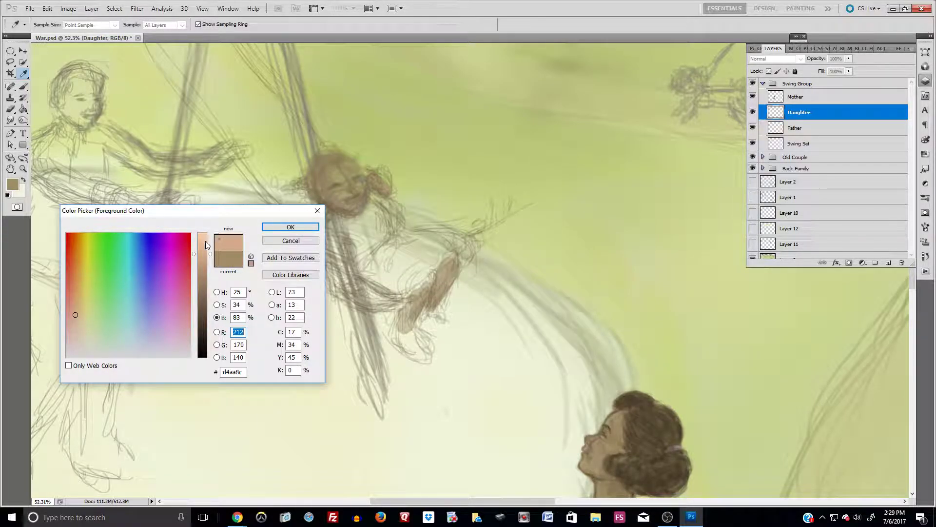
left_click(172, 318)
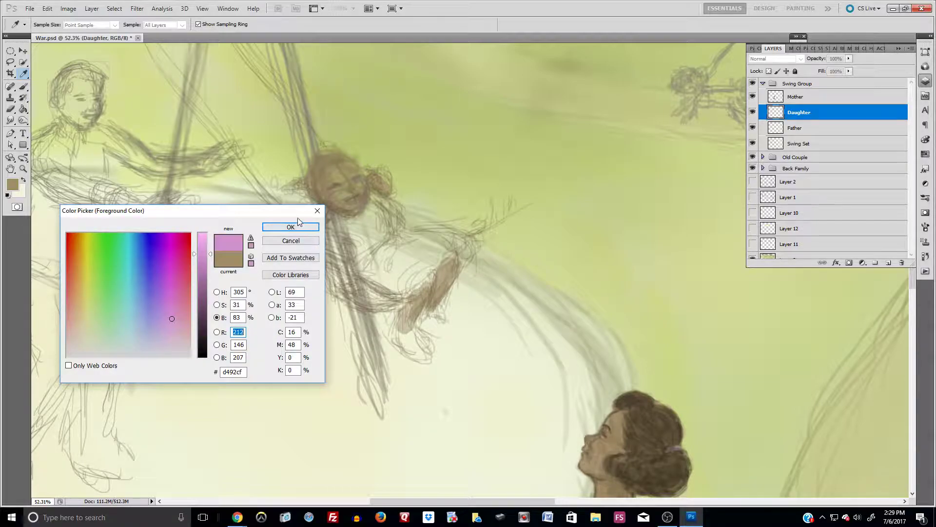
left_click_drag(168, 314, 170, 316)
left_click(269, 229)
key("b")
mouse_move(347, 220)
left_mouse_down()
mouse_move(356, 240)
mouse_move(362, 226)
left_mouse_up()
key("ctrl+z")
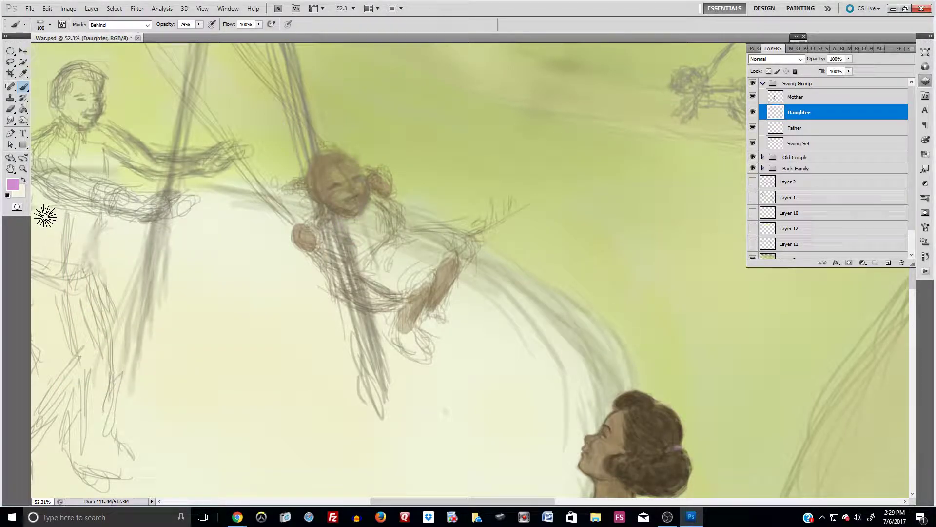
Try light blue #7fb1d4 on the girl's dress and undo the test stroke.
left_click(12, 186)
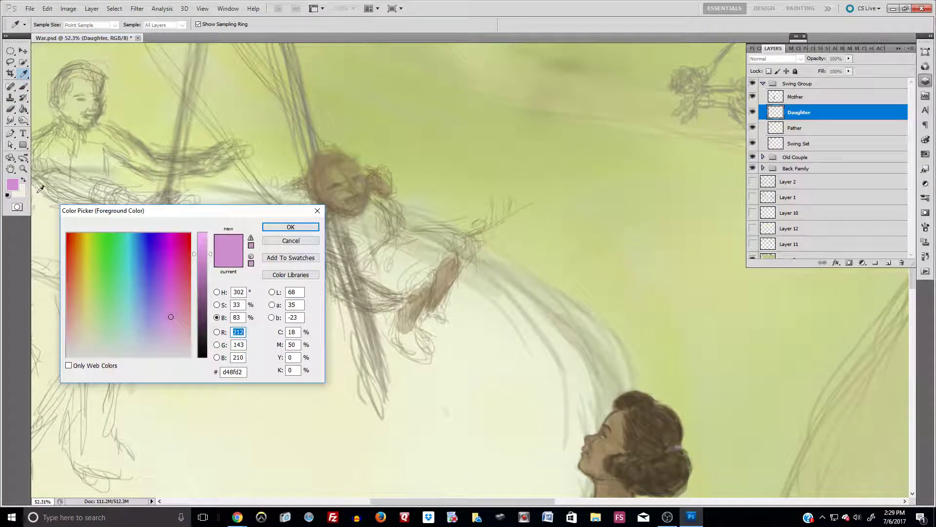
left_click(137, 307)
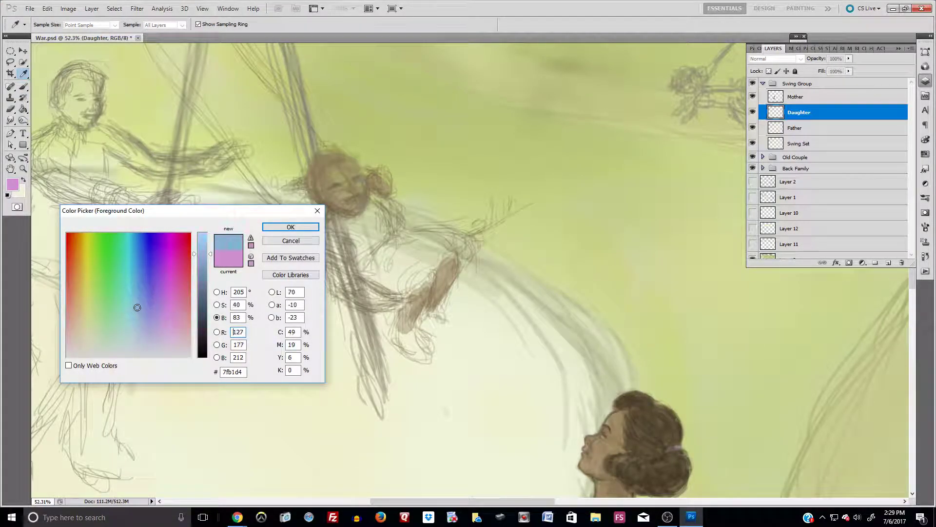
left_click(297, 227)
mouse_move(334, 219)
left_mouse_down()
mouse_move(356, 233)
mouse_move(344, 225)
left_mouse_up()
key("ctrl+alt+z")
key("ctrl+alt+z")
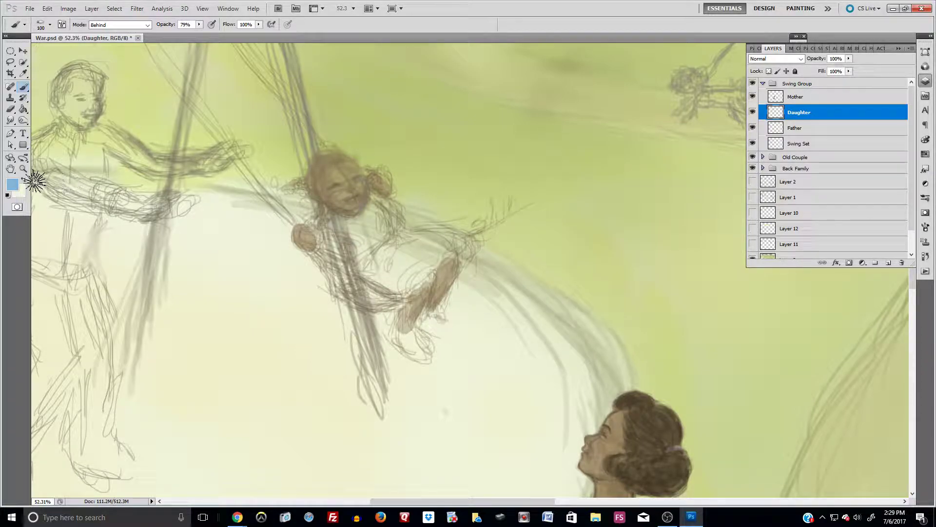
Paint the girl's dress light blue (H 208, S 39, B 83) with the brush opacity at 26%.
left_click(12, 184)
left_click_drag(143, 326, 138, 308)
left_click(314, 227)
key("b")
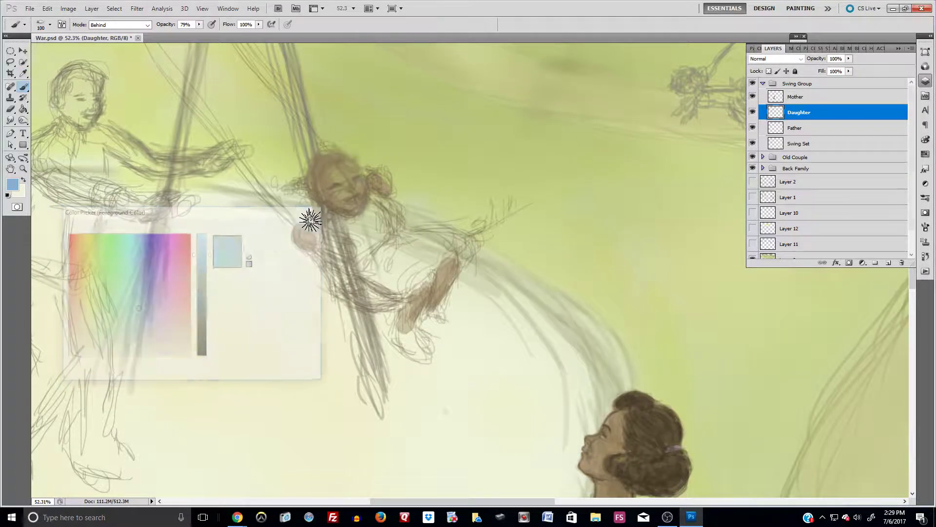
left_click(199, 24)
left_click_drag(198, 26, 175, 34)
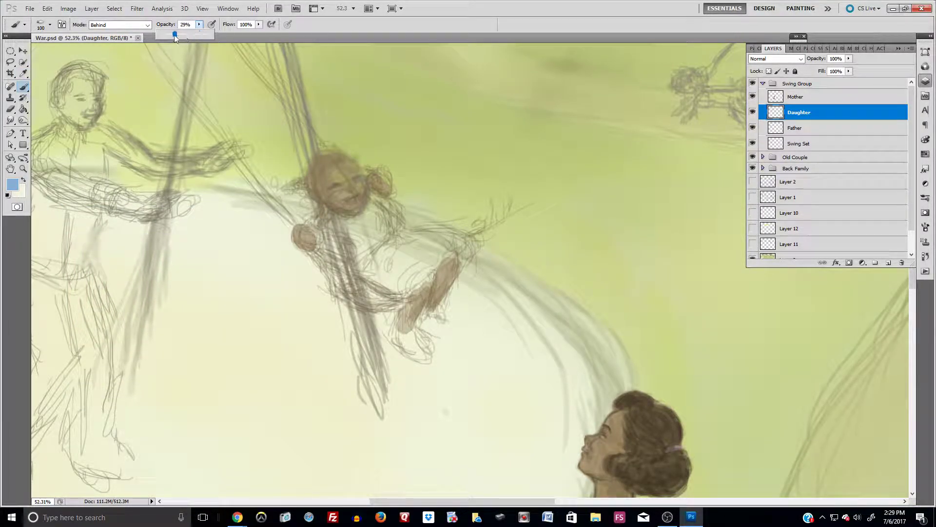
mouse_move(347, 228)
left_mouse_down()
mouse_move(366, 232)
mouse_move(349, 226)
mouse_move(360, 230)
mouse_move(356, 244)
mouse_move(371, 242)
mouse_move(377, 214)
mouse_move(340, 217)
mouse_move(367, 210)
mouse_move(381, 225)
mouse_move(379, 203)
mouse_move(394, 207)
mouse_move(392, 228)
mouse_move(391, 219)
mouse_move(350, 250)
mouse_move(327, 240)
mouse_move(339, 253)
mouse_move(378, 238)
mouse_move(334, 247)
mouse_move(337, 233)
mouse_move(344, 253)
mouse_move(370, 248)
mouse_move(345, 261)
mouse_move(399, 279)
mouse_move(374, 275)
mouse_move(399, 293)
mouse_move(361, 277)
mouse_move(404, 290)
mouse_move(417, 268)
mouse_move(464, 249)
mouse_move(432, 242)
mouse_move(445, 243)
mouse_move(439, 263)
mouse_move(416, 277)
mouse_move(424, 274)
mouse_move(419, 266)
mouse_move(382, 275)
mouse_move(374, 258)
mouse_move(408, 268)
mouse_move(375, 249)
mouse_move(429, 258)
mouse_move(400, 242)
mouse_move(431, 246)
mouse_move(393, 241)
mouse_move(443, 247)
mouse_move(396, 244)
mouse_move(362, 270)
mouse_move(381, 226)
mouse_move(394, 221)
mouse_move(369, 217)
mouse_move(363, 236)
mouse_move(353, 176)
mouse_move(366, 239)
mouse_move(344, 228)
mouse_move(369, 287)
mouse_move(387, 273)
left_mouse_up()
Choose black as the brush colour and block in the swing seat beneath the girl.
left_click(12, 184)
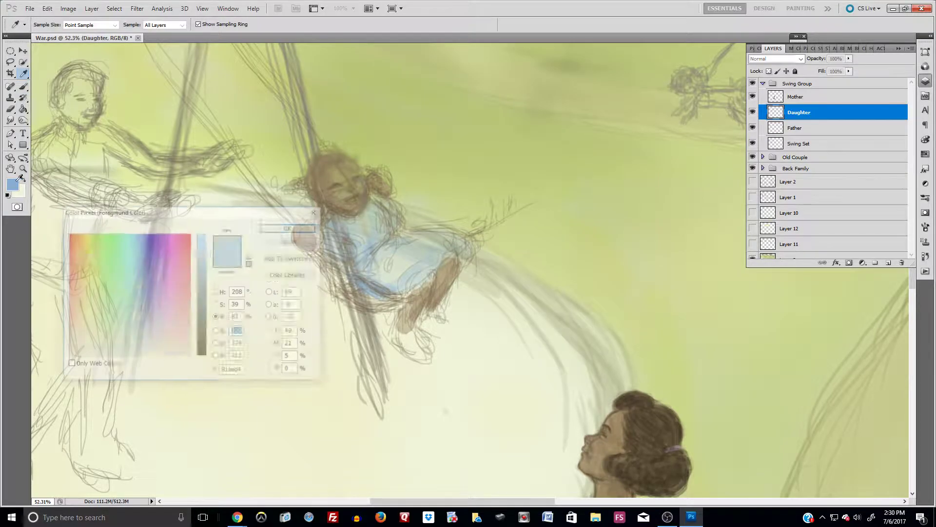
left_click_drag(205, 341, 205, 361)
left_click(290, 227)
key("b")
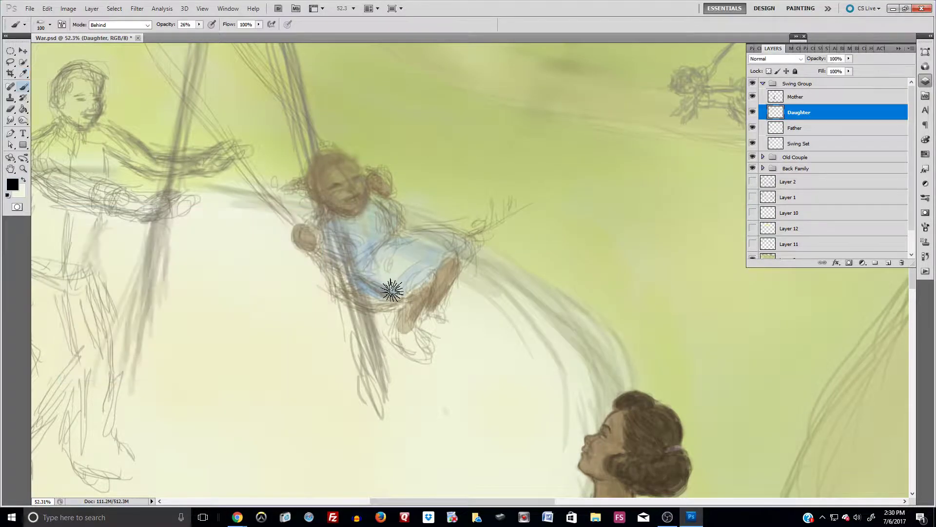
mouse_move(373, 298)
left_mouse_down()
mouse_move(361, 293)
mouse_move(375, 307)
mouse_move(359, 275)
mouse_move(356, 287)
mouse_move(381, 308)
mouse_move(390, 307)
mouse_move(381, 297)
mouse_move(404, 295)
mouse_move(383, 308)
mouse_move(400, 304)
mouse_move(403, 293)
mouse_move(387, 302)
mouse_move(366, 294)
mouse_move(386, 302)
left_mouse_up()
Switch the brush to Normal mode and build up the swing seat's dark tones, sampling greys from the seat.
left_click(119, 25)
left_click(122, 29)
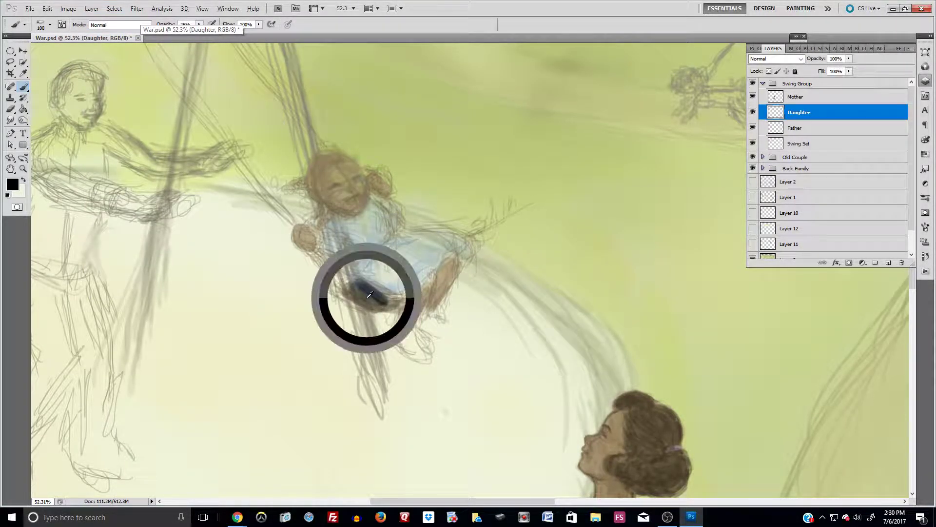
mouse_move(391, 301)
left_mouse_down()
mouse_move(368, 290)
mouse_move(387, 299)
mouse_move(377, 303)
mouse_move(394, 301)
mouse_move(435, 262)
mouse_move(395, 305)
mouse_move(361, 288)
mouse_move(359, 301)
mouse_move(415, 300)
mouse_move(372, 265)
mouse_move(372, 303)
mouse_move(386, 318)
mouse_move(348, 294)
mouse_move(415, 281)
mouse_move(410, 304)
mouse_move(352, 289)
mouse_move(360, 282)
mouse_move(405, 300)
mouse_move(355, 292)
left_mouse_up()
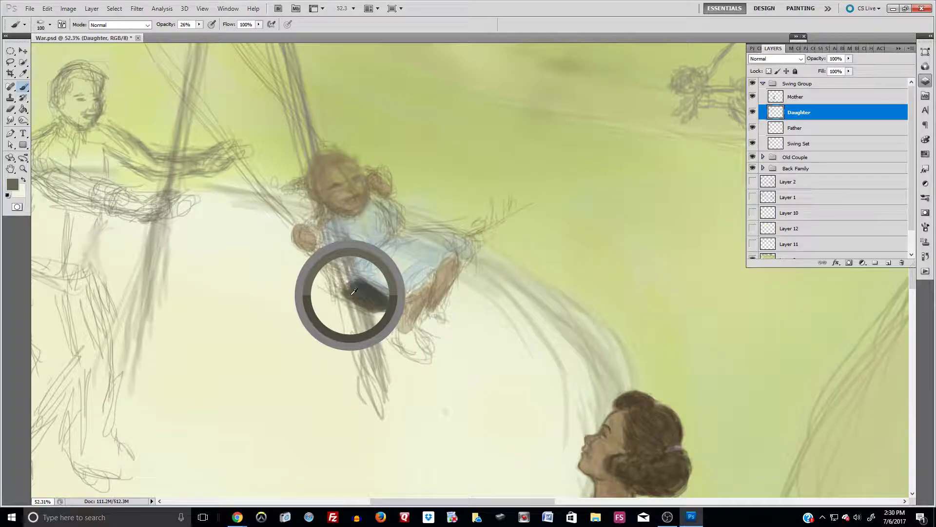
left_click_drag(355, 291, 368, 290)
Reduce the brush to 30 px and paint the strap between the girl's hand and the seat with the seat's sampled dark colour.
key("[")
key("bracketleft")
key("bracketleft")
key("bracketleft")
key("bracketleft")
key("bracketleft")
key("bracketleft")
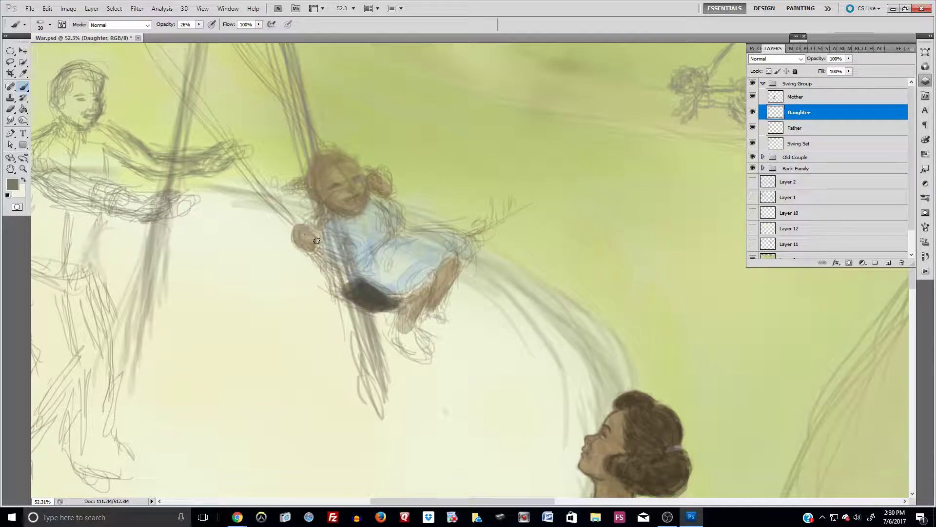
left_click(376, 299, "alt")
mouse_move(324, 262)
left_mouse_down()
mouse_move(342, 292)
mouse_move(322, 260)
mouse_move(370, 283)
left_mouse_up()
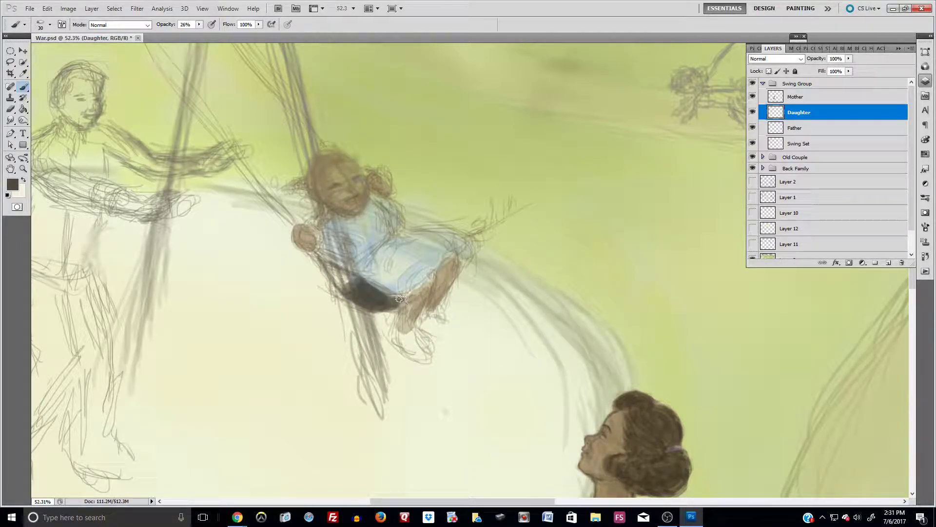
Darken the edge along the girl's lower leg, and block in her shoes with near-white (f4f4f4).
left_click_drag(414, 295, 399, 335)
left_click(23, 180)
left_click(12, 183)
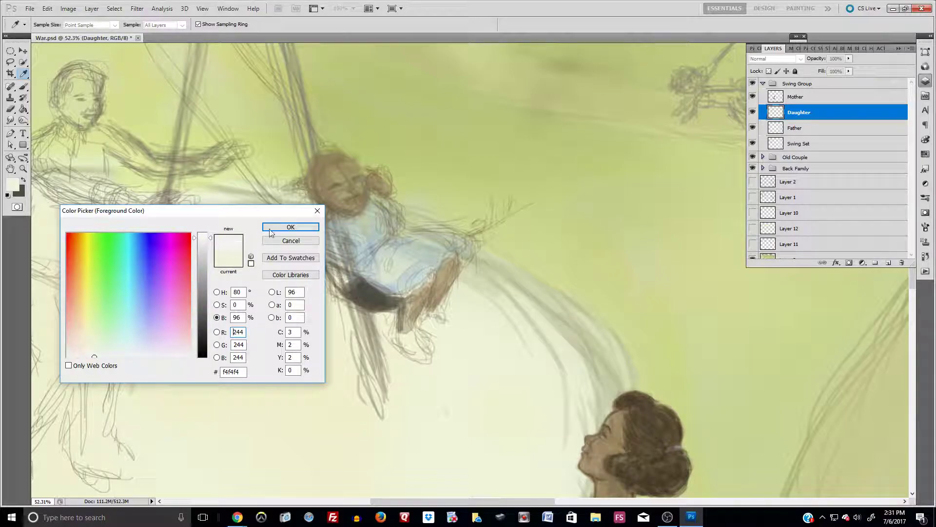
left_click(291, 227)
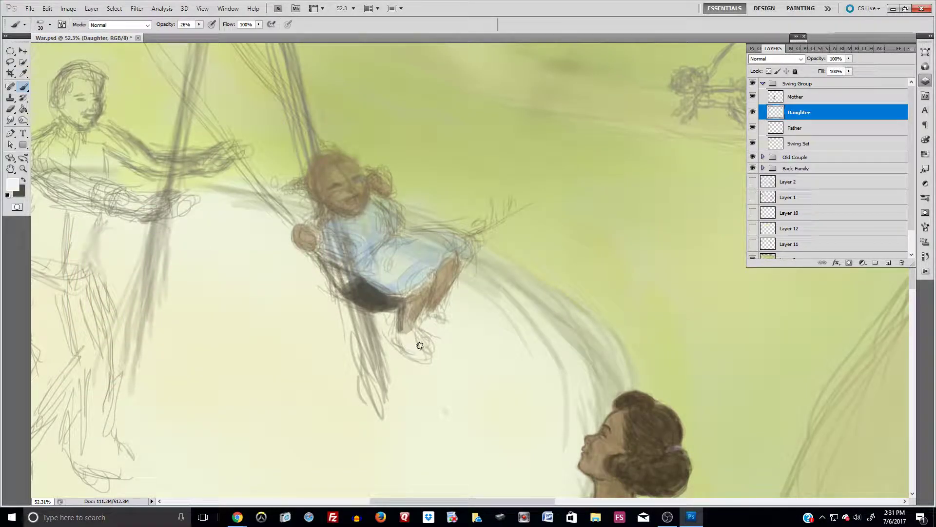
mouse_move(419, 351)
left_mouse_down()
mouse_move(401, 336)
mouse_move(423, 349)
left_mouse_up()
mouse_move(440, 319)
left_mouse_down()
mouse_move(430, 320)
mouse_move(447, 326)
mouse_move(428, 321)
left_mouse_up()
left_click_drag(405, 325, 405, 330)
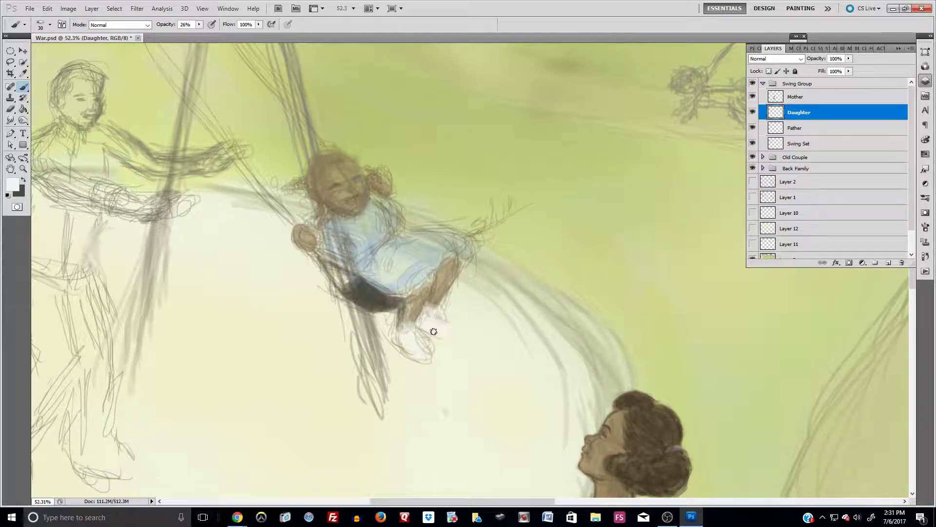
Shade and define the soles and edges of the girl's white shoes with tones sampled from the shoes and leg.
left_click(420, 346, "alt")
left_click(414, 307, "alt")
mouse_move(417, 352)
left_mouse_down()
mouse_move(431, 352)
mouse_move(426, 359)
mouse_move(416, 334)
mouse_move(427, 346)
left_mouse_up()
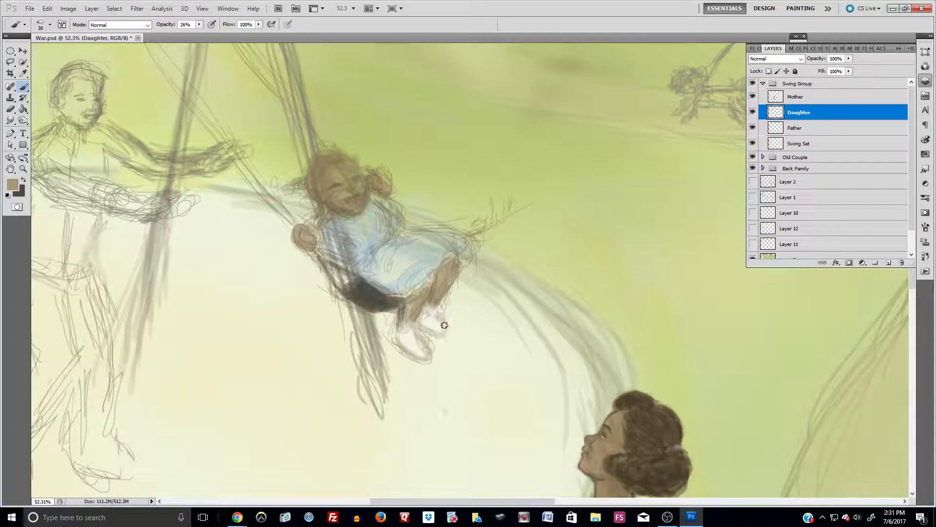
left_click_drag(432, 329, 446, 333)
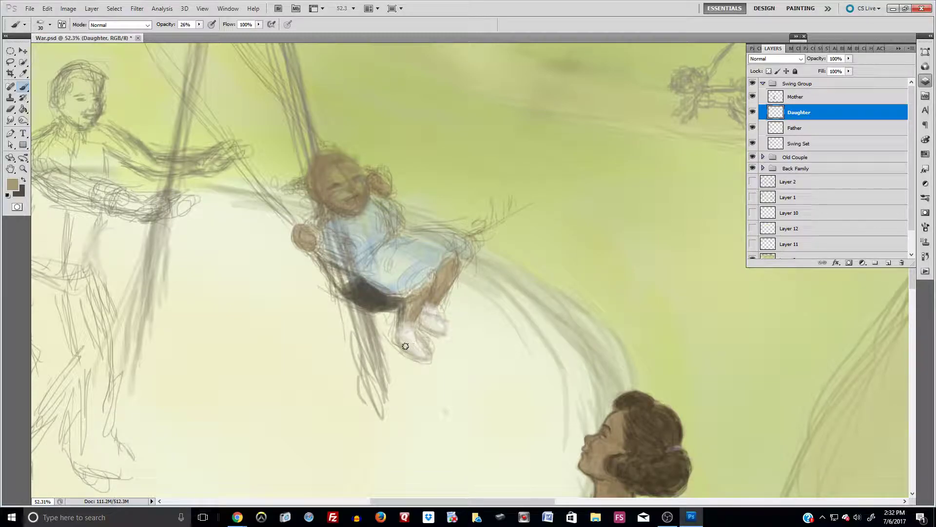
left_click(429, 325, "alt")
Retouch the girl's face with its sampled skin tone, and paint her hair with dark brown sampled from the mother's hair.
left_click(348, 190, "alt")
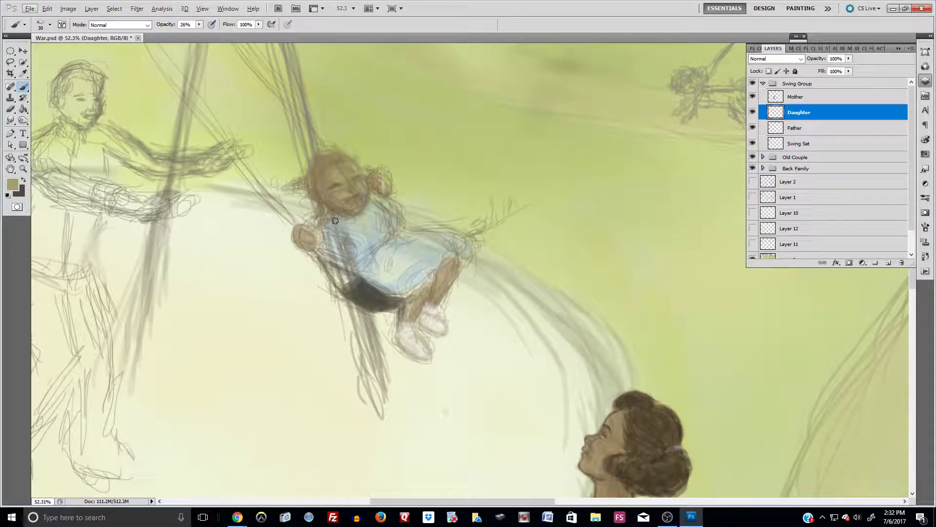
left_click(643, 415, "alt")
left_click_drag(300, 187, 321, 167)
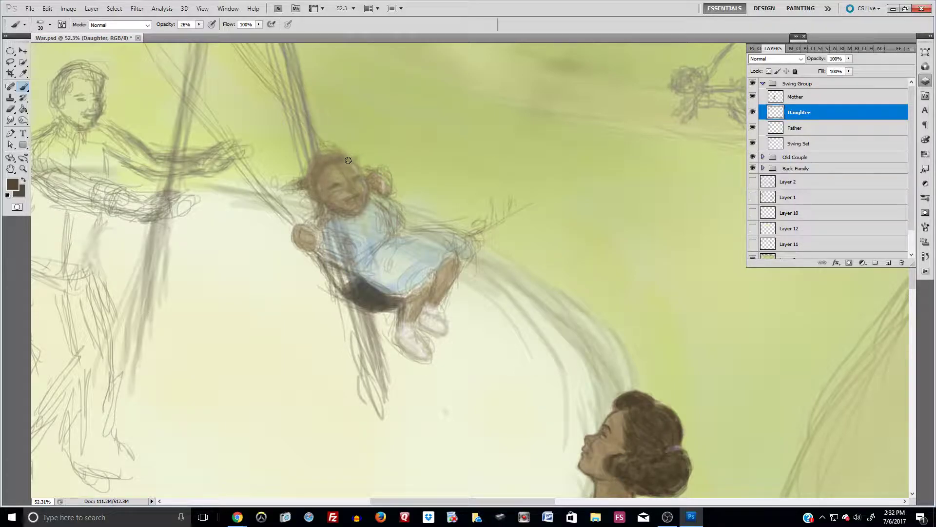
left_click_drag(322, 184, 326, 173)
left_click_drag(345, 214, 334, 212)
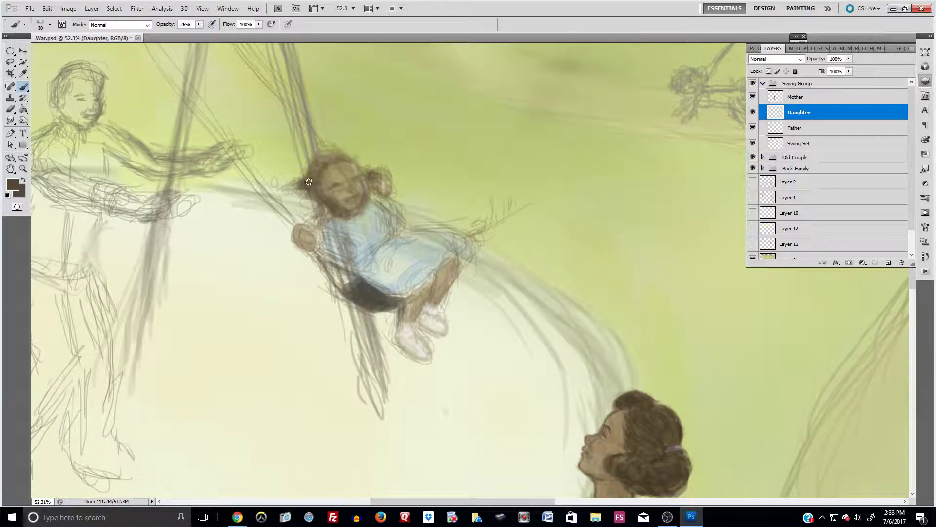
left_click_drag(307, 193, 312, 201)
mouse_move(289, 179)
left_mouse_down()
mouse_move(289, 199)
mouse_move(297, 175)
mouse_move(301, 206)
mouse_move(301, 170)
left_mouse_up()
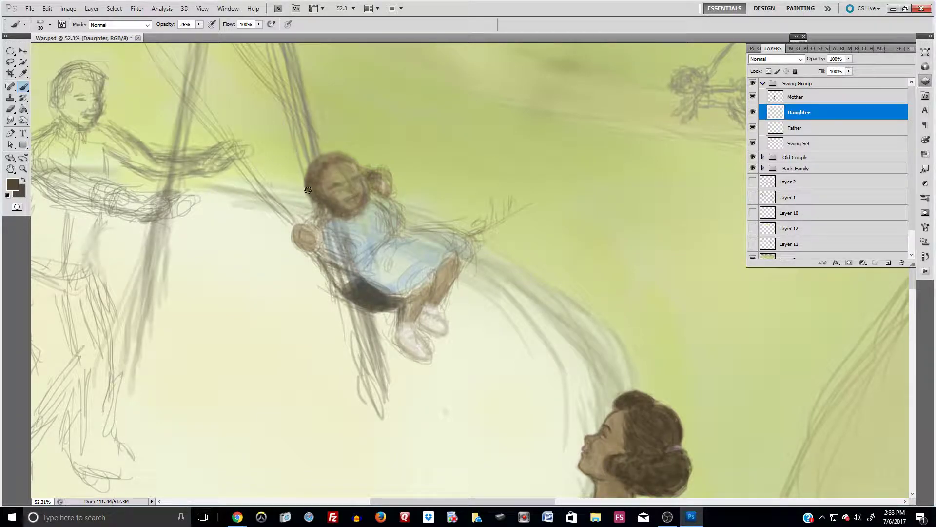
Blend the girl's face and hairline with sampled tones, and fill in the dress's upper part with its sampled pale blue.
left_click(346, 205, "alt")
left_click(327, 190, "alt")
key("alt")
left_click(385, 281, "alt")
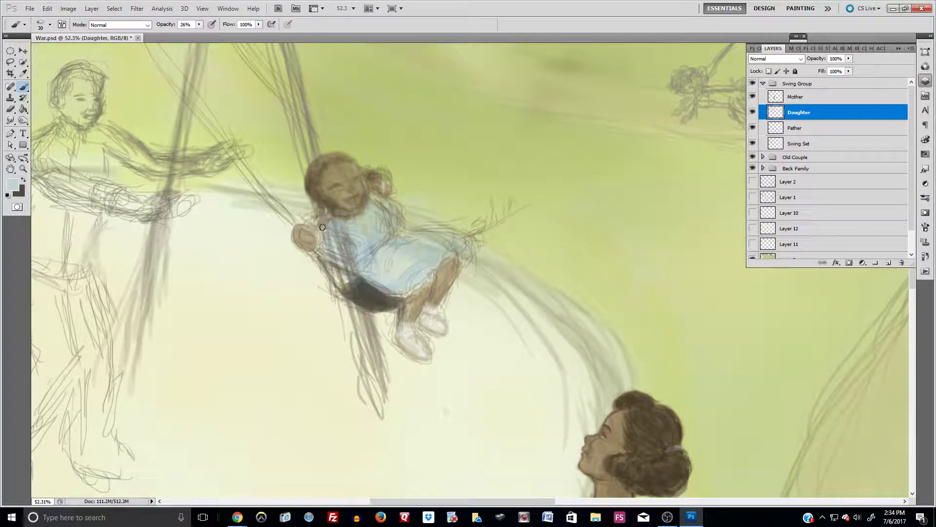
left_click_drag(344, 235, 357, 233)
Deepen the back and side of the girl's hair with the dark background colour, and blend it with brown sampled from the hair.
scroll(343, 189, "up", 7)
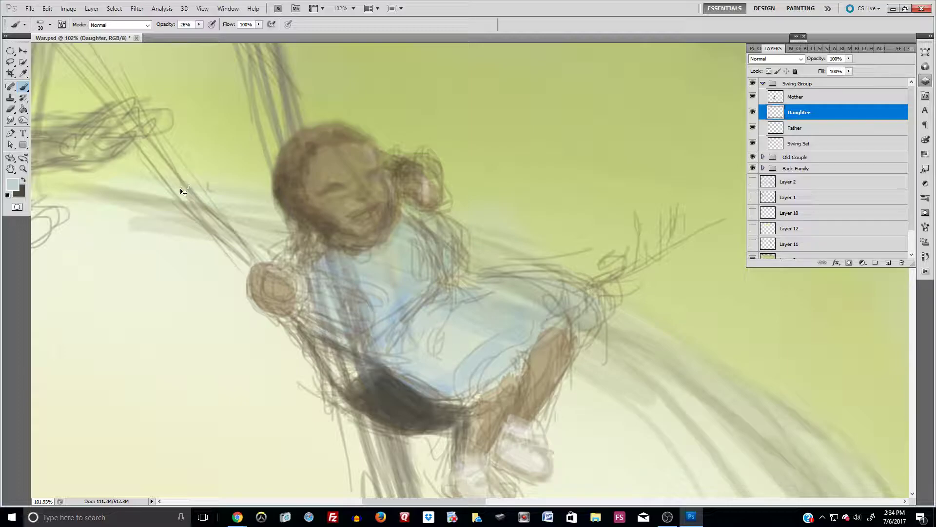
left_click(22, 180)
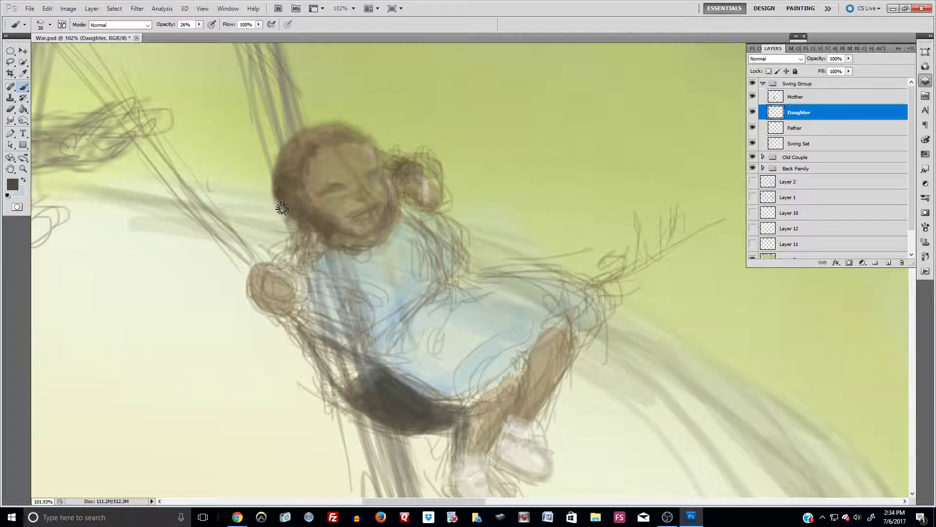
mouse_move(283, 217)
left_mouse_down()
mouse_move(304, 213)
mouse_move(296, 214)
mouse_move(294, 223)
mouse_move(310, 220)
mouse_move(301, 225)
mouse_move(315, 215)
mouse_move(319, 225)
left_mouse_up()
left_click_drag(379, 151, 389, 158)
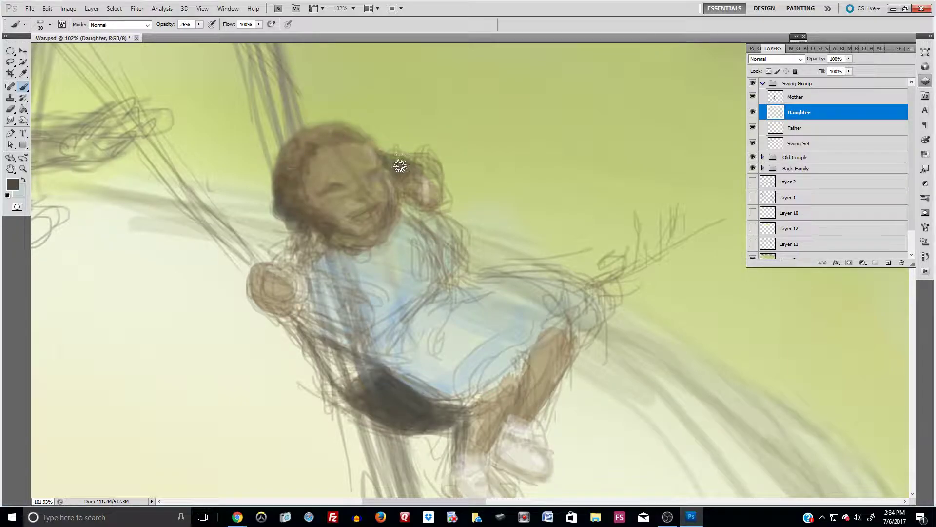
left_click(300, 188, "alt")
mouse_move(288, 196)
left_mouse_down()
mouse_move(313, 198)
mouse_move(277, 210)
mouse_move(328, 224)
mouse_move(298, 219)
mouse_move(321, 235)
mouse_move(301, 231)
mouse_move(317, 230)
mouse_move(302, 218)
left_mouse_up()
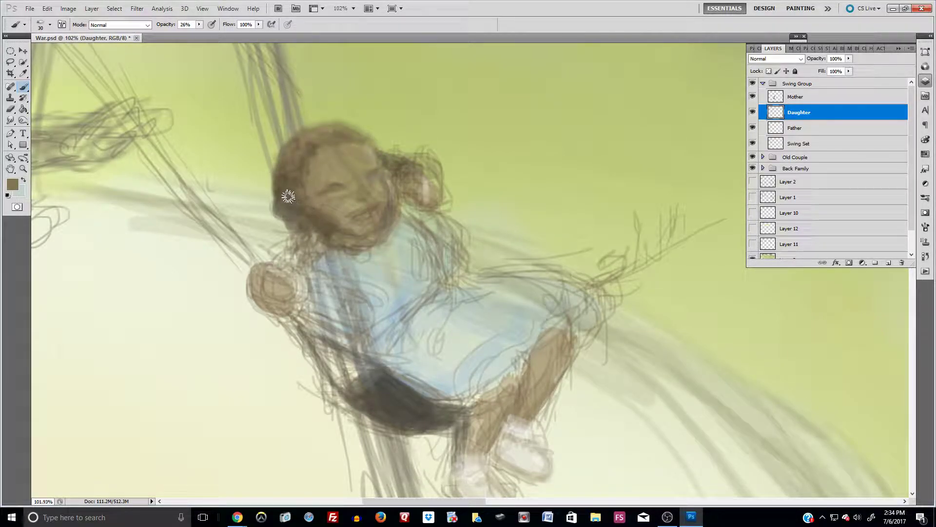
mouse_move(278, 195)
left_mouse_down()
mouse_move(275, 207)
mouse_move(284, 198)
mouse_move(292, 209)
mouse_move(274, 197)
mouse_move(324, 203)
mouse_move(317, 222)
left_mouse_up()
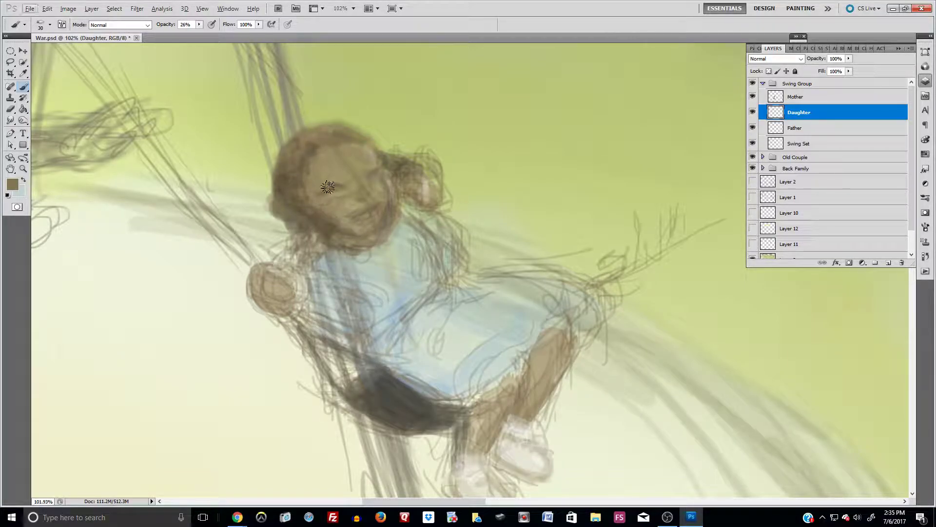
Model the girl's eye area, cheek, jaw and forehead with light and dark skin tones sampled from her face and hairline.
left_click(350, 209, "alt")
mouse_move(353, 211)
left_mouse_down()
mouse_move(359, 224)
mouse_move(321, 197)
mouse_move(331, 184)
left_mouse_up()
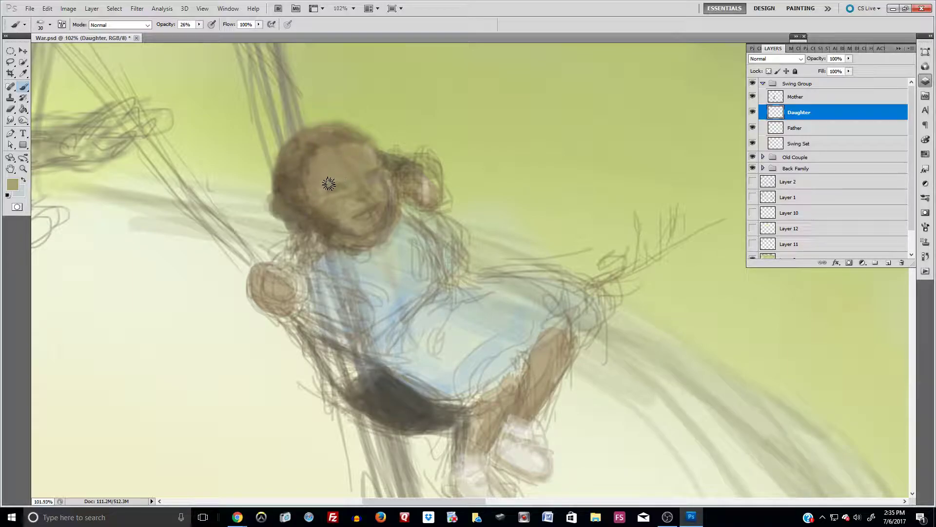
key("alt")
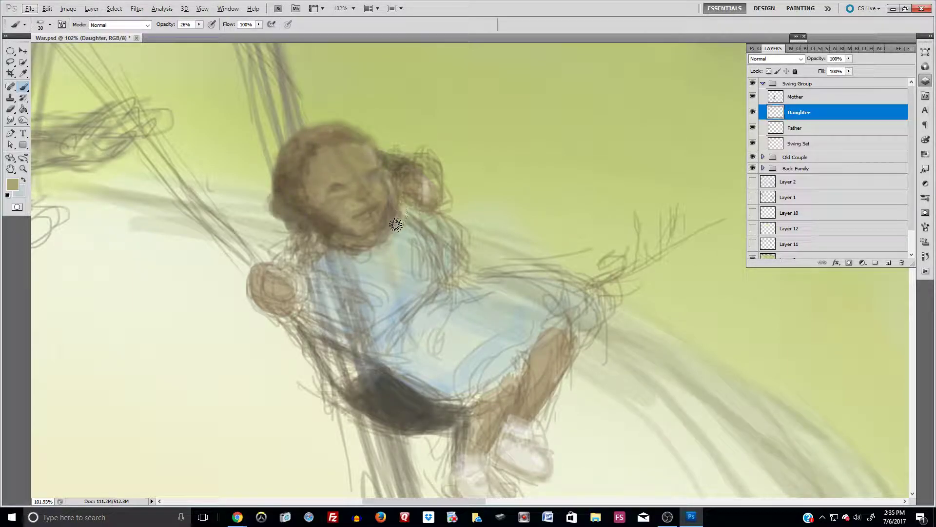
left_click_drag(389, 195, 388, 243)
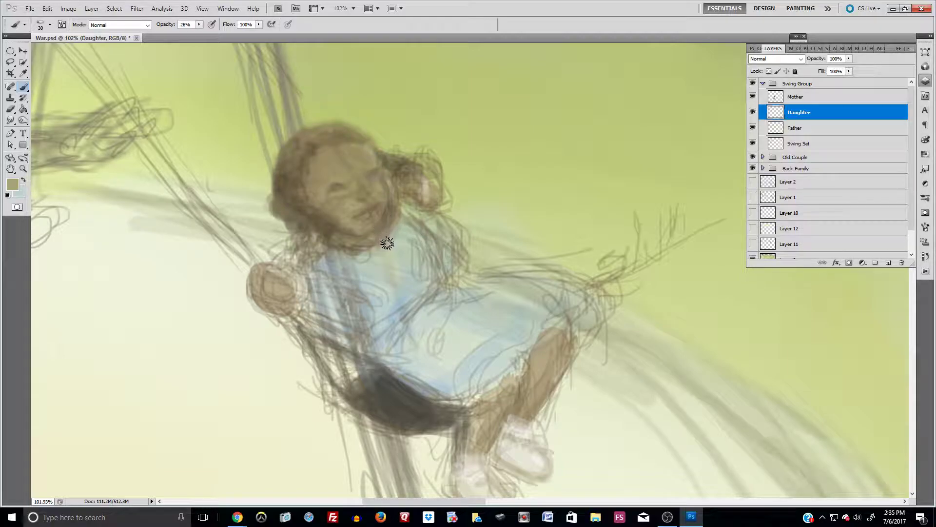
left_click(329, 214, "alt")
mouse_move(323, 153)
left_mouse_down()
mouse_move(348, 138)
mouse_move(362, 148)
mouse_move(365, 186)
mouse_move(343, 137)
mouse_move(362, 145)
mouse_move(322, 155)
mouse_move(304, 187)
mouse_move(305, 169)
mouse_move(280, 190)
mouse_move(304, 187)
mouse_move(315, 200)
mouse_move(305, 189)
mouse_move(316, 186)
mouse_move(311, 148)
mouse_move(317, 158)
mouse_move(347, 141)
mouse_move(316, 148)
mouse_move(351, 133)
mouse_move(323, 138)
mouse_move(343, 133)
mouse_move(344, 158)
mouse_move(368, 158)
mouse_move(375, 187)
mouse_move(352, 203)
mouse_move(387, 191)
mouse_move(358, 220)
mouse_move(381, 203)
left_mouse_up()
left_click(303, 188, "alt")
left_click(326, 164, "alt")
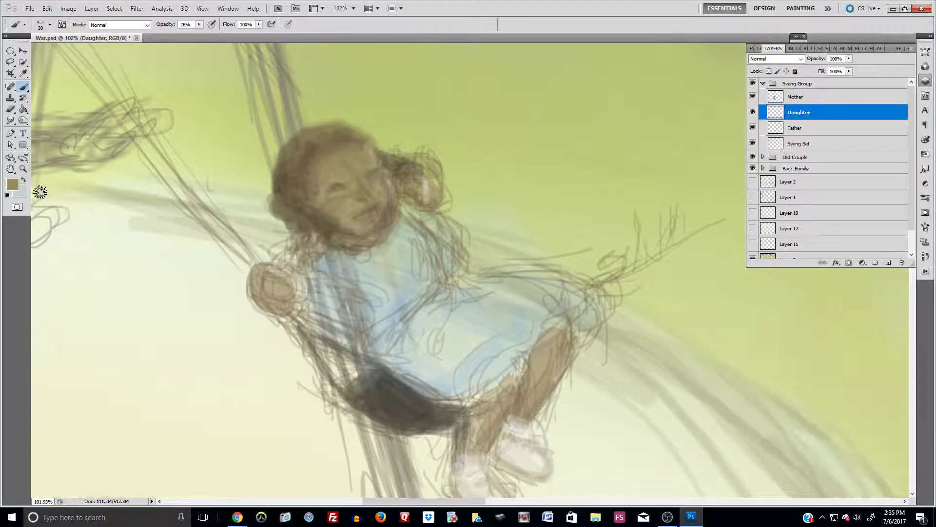
Paint the girl's eyes in dark brown (353022) with a 10 px brush at 22% opacity.
left_click(12, 184)
left_click_drag(204, 314, 205, 327)
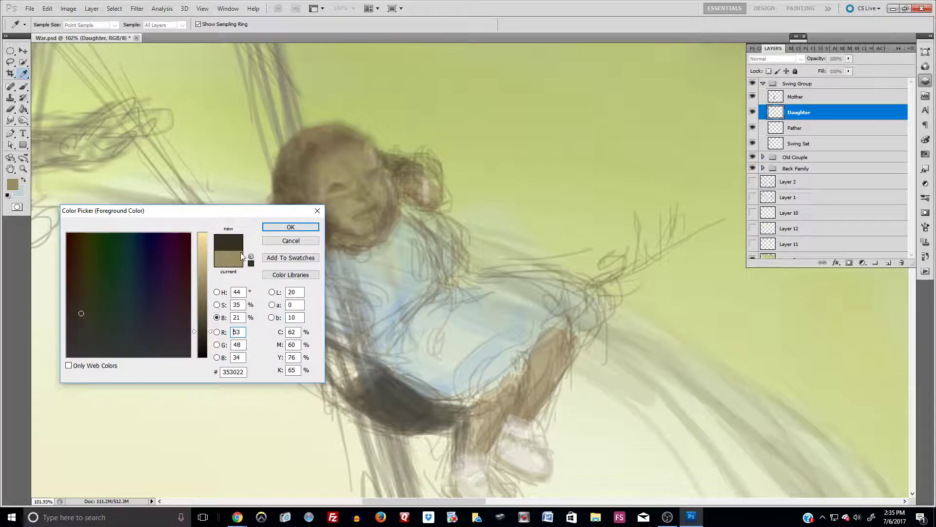
left_click(290, 227)
left_click(199, 24)
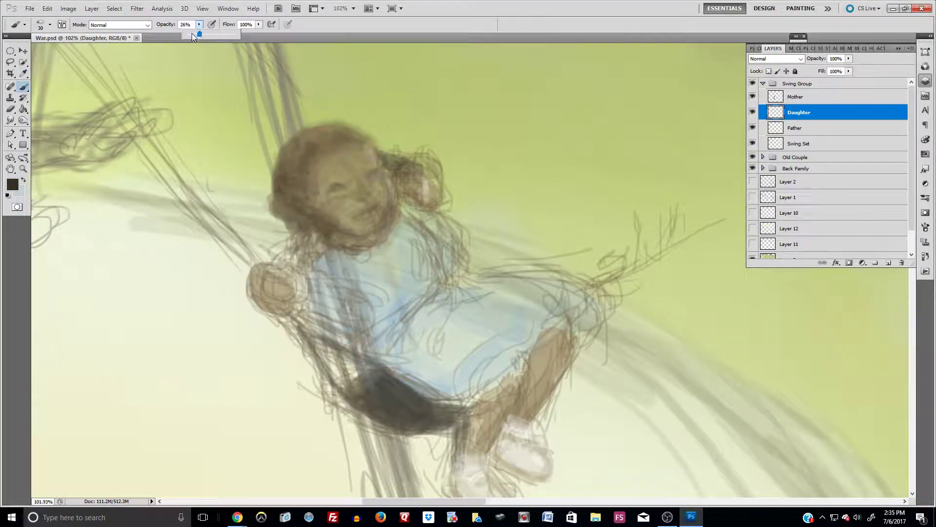
left_click_drag(195, 34, 201, 35)
left_click(50, 25)
left_click_drag(42, 53, 27, 55)
left_click(335, 190)
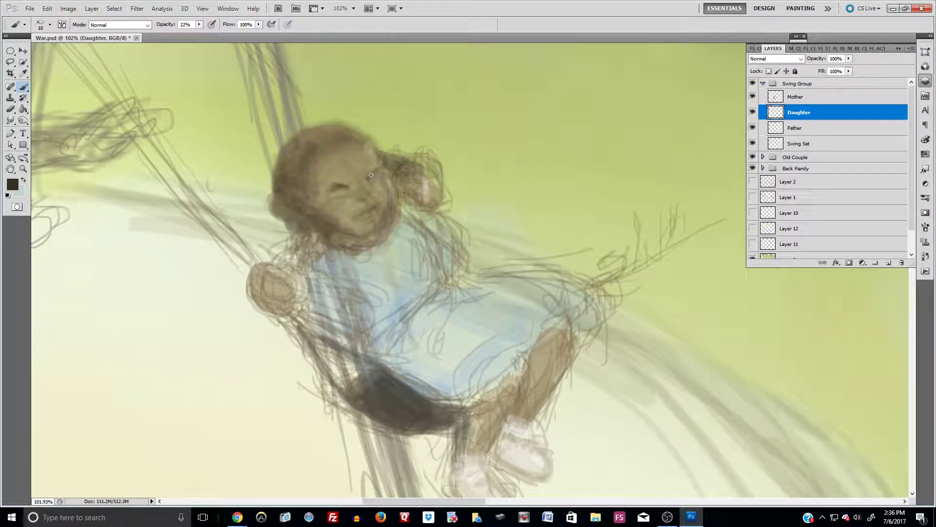
left_click_drag(372, 174, 376, 171)
Leave the brush settings and open a File Explorer window.
right_click(369, 198)
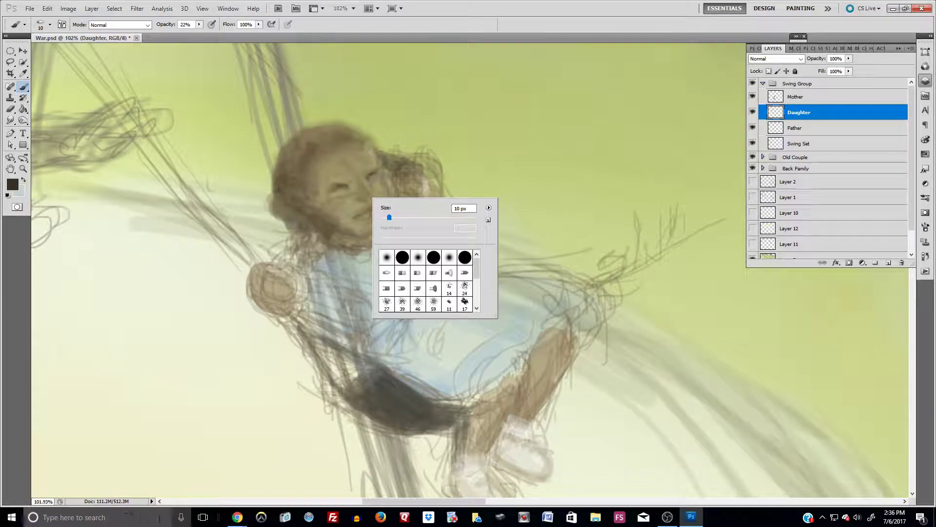
left_click(601, 520)
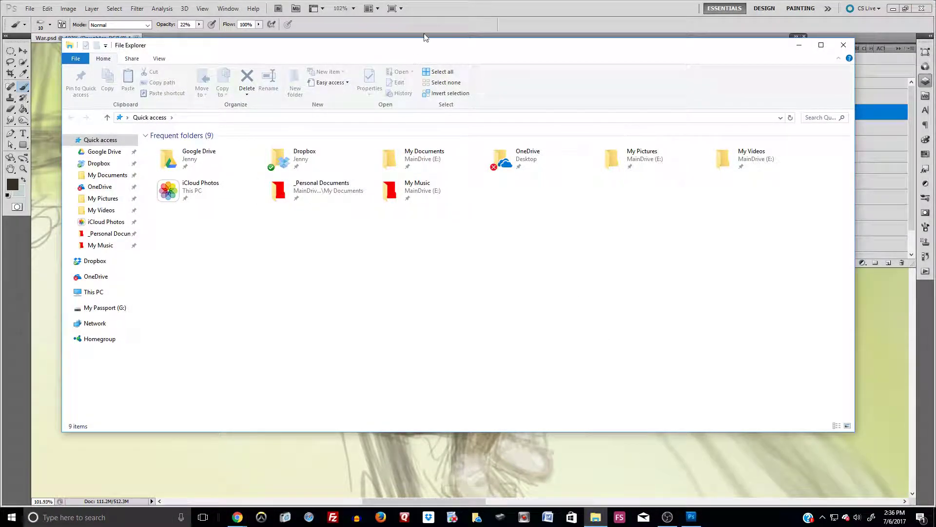
Move the File Explorer window and the reference photo window off the painting and return to the canvas.
left_click_drag(424, 47, 935, 92)
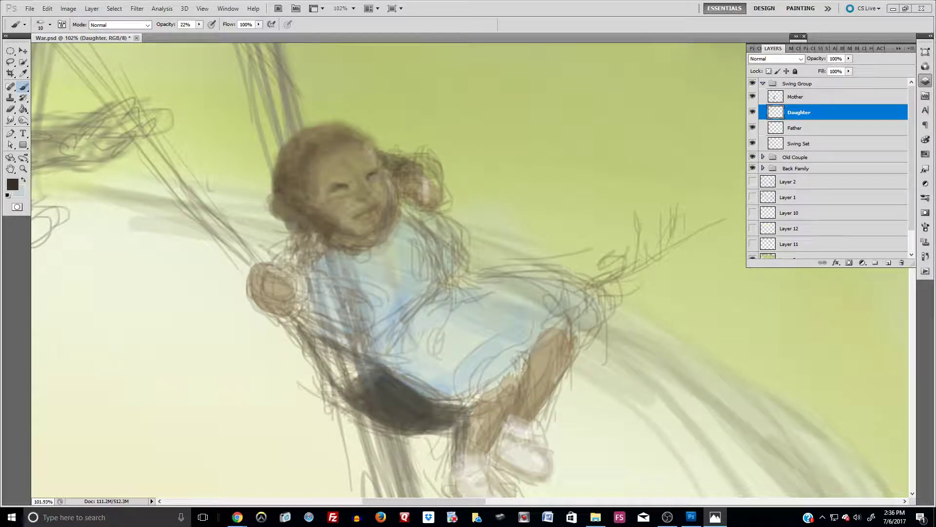
left_click_drag(698, 20, 935, 53)
left_click(463, 9)
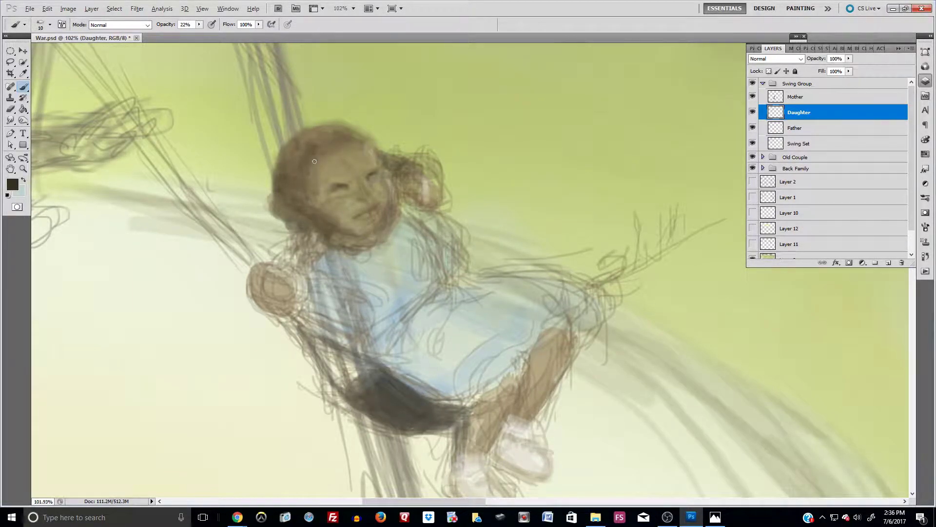
Darken both of the daughter's eyes with the dark brown brush at 22% opacity.
scroll(315, 161, "up", 3)
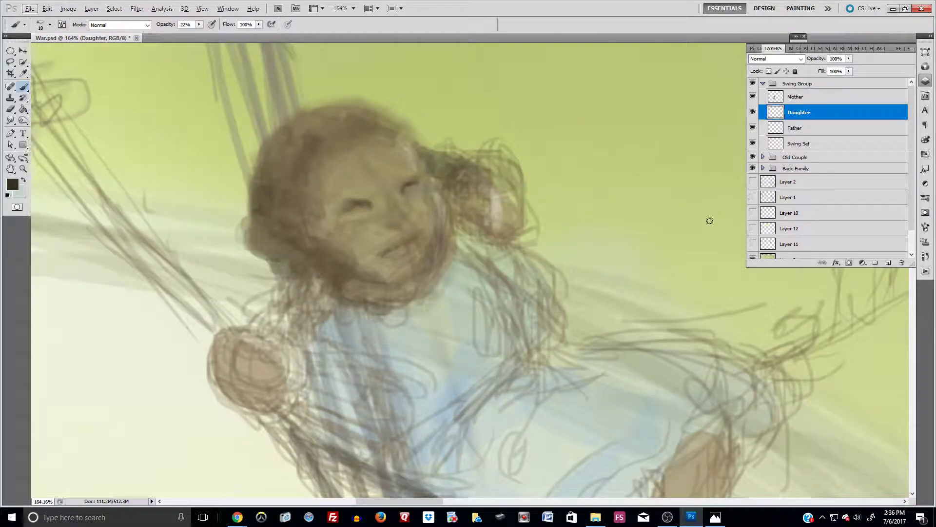
left_click_drag(372, 205, 374, 207)
left_click_drag(407, 193, 420, 184)
mouse_move(361, 210)
left_mouse_down()
mouse_move(352, 214)
mouse_move(368, 207)
mouse_move(359, 211)
left_mouse_up()
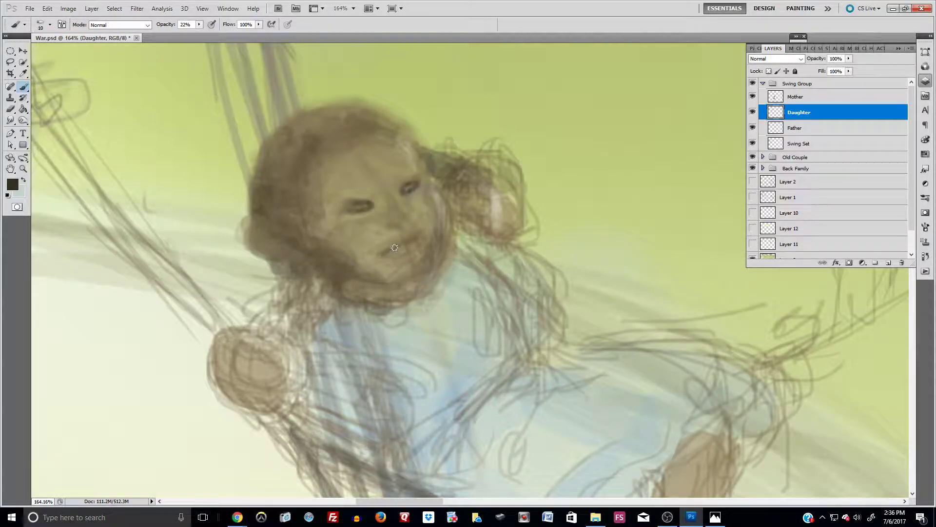
Draw the daughter's mouth line and the underside of her nose in dark brown.
mouse_move(387, 254)
left_mouse_down()
mouse_move(413, 246)
mouse_move(390, 250)
mouse_move(422, 230)
mouse_move(421, 243)
mouse_move(387, 254)
mouse_move(402, 252)
mouse_move(386, 257)
mouse_move(410, 264)
mouse_move(378, 255)
mouse_move(407, 250)
left_mouse_up()
left_click_drag(387, 227, 393, 226)
left_click_drag(409, 218, 385, 227)
left_click_drag(386, 253, 381, 254)
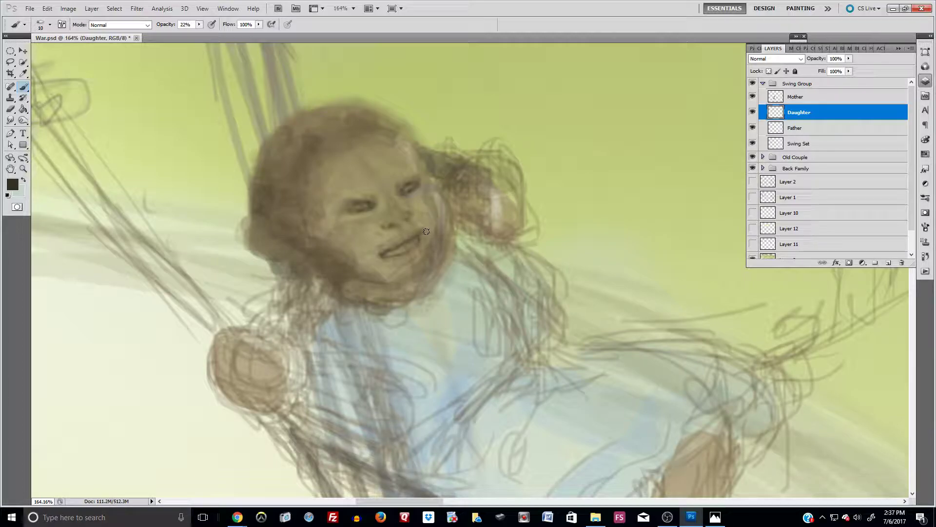
Deepen the nose-to-mouth crease, the smile line and both eyes with further dark strokes.
left_click_drag(382, 225, 379, 253)
mouse_move(394, 249)
left_mouse_down()
mouse_move(385, 254)
mouse_move(418, 239)
mouse_move(411, 246)
left_mouse_up()
left_click_drag(358, 210, 360, 209)
left_click_drag(408, 189, 419, 186)
key("ctrl+minus")
key("ctrl+minus")
key("ctrl+minus")
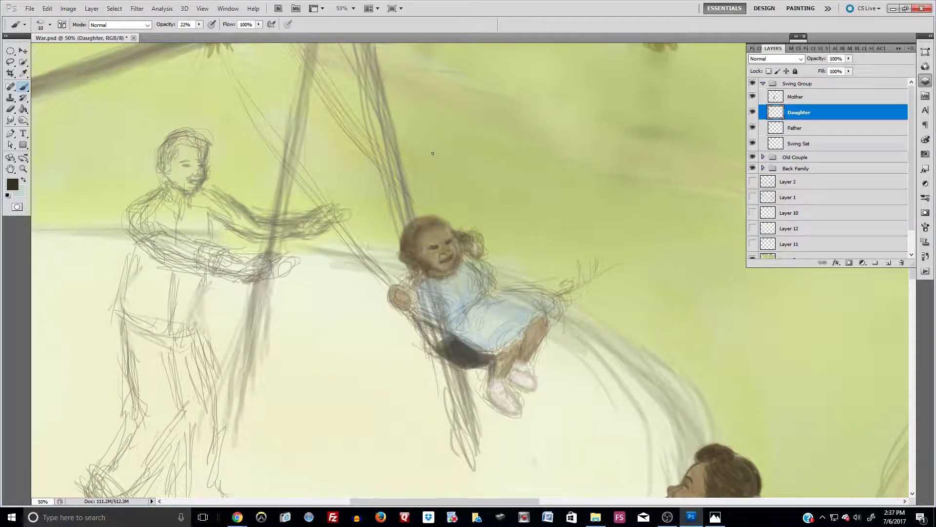
Paint around the near eye, over the lower lip and on the cheek with sampled skin tones.
scroll(436, 165, "up", 5, "alt")
scroll(435, 149, "down", 4)
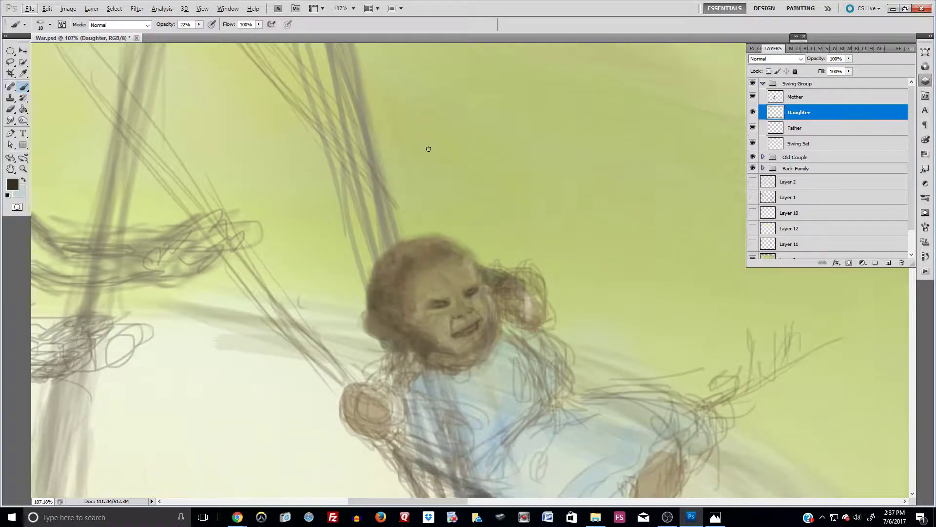
left_click(445, 253, "alt")
left_click_drag(446, 259, 441, 261)
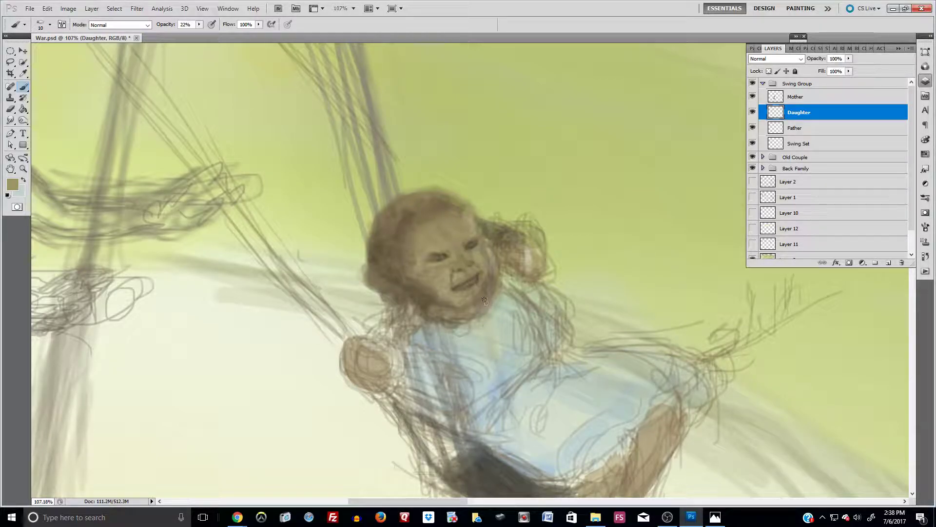
mouse_move(470, 284)
left_mouse_down()
mouse_move(457, 290)
mouse_move(469, 284)
left_mouse_up()
left_click(411, 250, "alt")
left_click_drag(418, 243, 423, 260)
Redefine the near eye with a sampled dark tone and smudge the face from the mouth corner upward at 78% strength.
left_click(448, 252, "alt")
left_click(445, 253, "alt")
left_click_drag(447, 253, 441, 255)
left_click(10, 119)
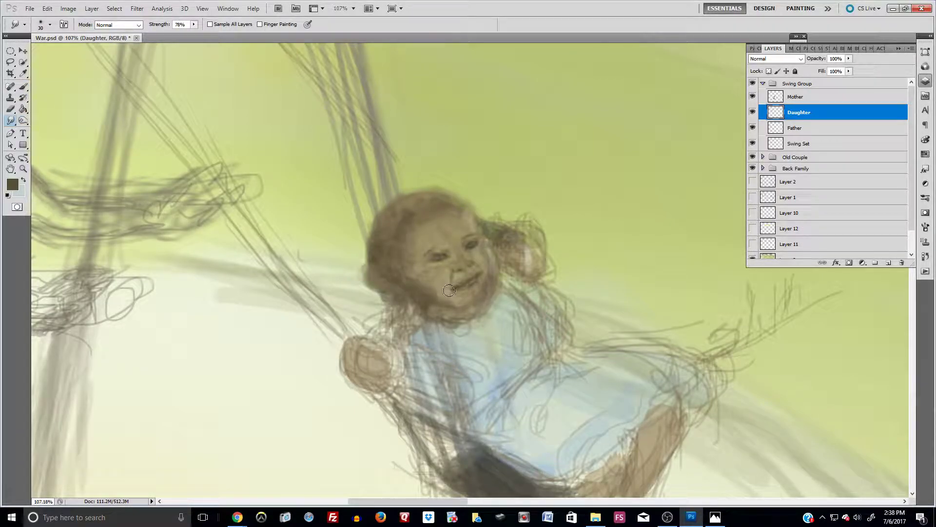
mouse_move(452, 285)
left_mouse_down()
mouse_move(484, 272)
mouse_move(482, 283)
mouse_move(488, 268)
mouse_move(467, 243)
mouse_move(485, 236)
mouse_move(471, 253)
mouse_move(495, 257)
mouse_move(501, 272)
mouse_move(487, 241)
mouse_move(489, 256)
mouse_move(428, 262)
mouse_move(513, 208)
mouse_move(428, 245)
mouse_move(452, 239)
left_mouse_up()
Brush shading along the lower lip and paint a sampled cheek tone beneath the near eye.
left_click(25, 86)
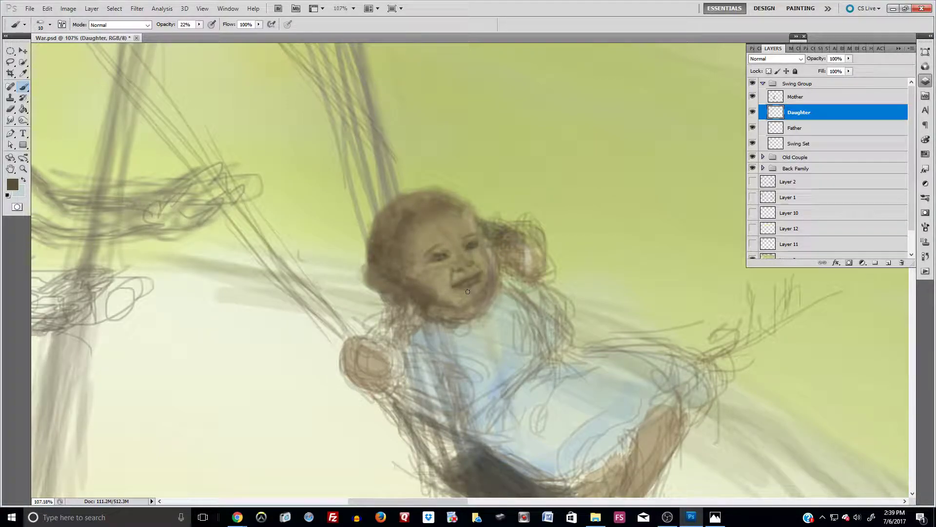
left_click_drag(471, 291, 484, 277)
left_click(442, 264, "alt")
left_click_drag(443, 260, 447, 263)
Blend the nose bridge and forehead with skin tones sampled from the face.
left_click(466, 256, "alt")
mouse_move(452, 248)
left_mouse_down()
mouse_move(455, 256)
mouse_move(456, 229)
left_mouse_up()
mouse_move(450, 238)
left_mouse_down()
mouse_move(458, 228)
mouse_move(446, 226)
left_mouse_up()
left_click(458, 228, "alt")
left_click(460, 240, "alt")
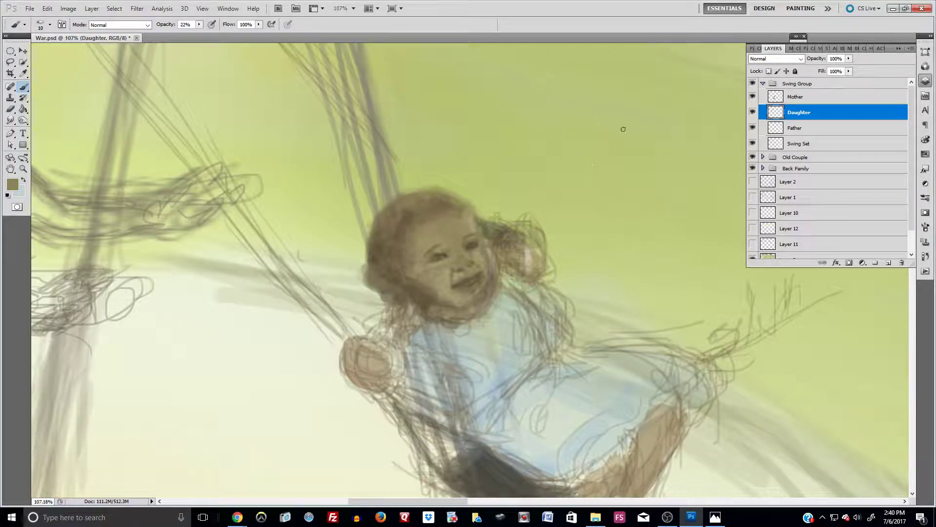
Sample the green background and paint it lightly along the far side of the daughter's face.
left_click_drag(577, 163, 601, 149)
left_click(595, 132, "alt")
left_click_drag(472, 225, 484, 254)
left_click_drag(491, 269, 486, 286)
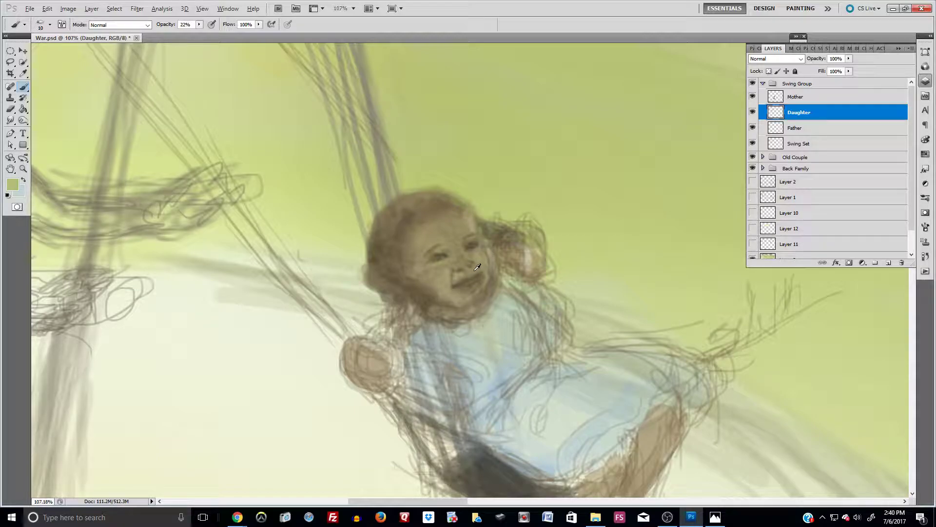
Sample tones beside the mouth, near the far eye and on the cheek for retouching the face.
left_click(477, 268, "alt")
left_click(482, 254, "alt")
left_click(415, 253, "alt")
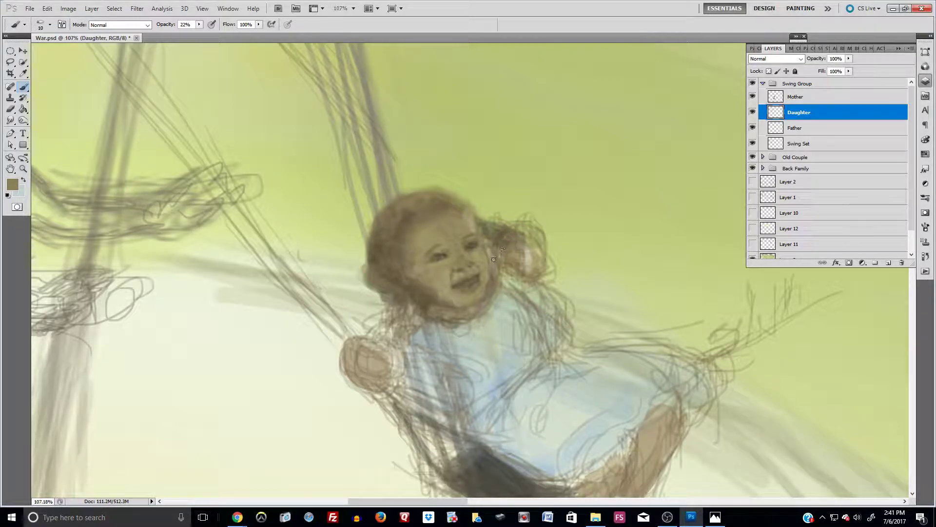
Try brushing saturated blue (#1f23c2) onto the bodice of the daughter's dress.
left_click(23, 180)
left_click(13, 185)
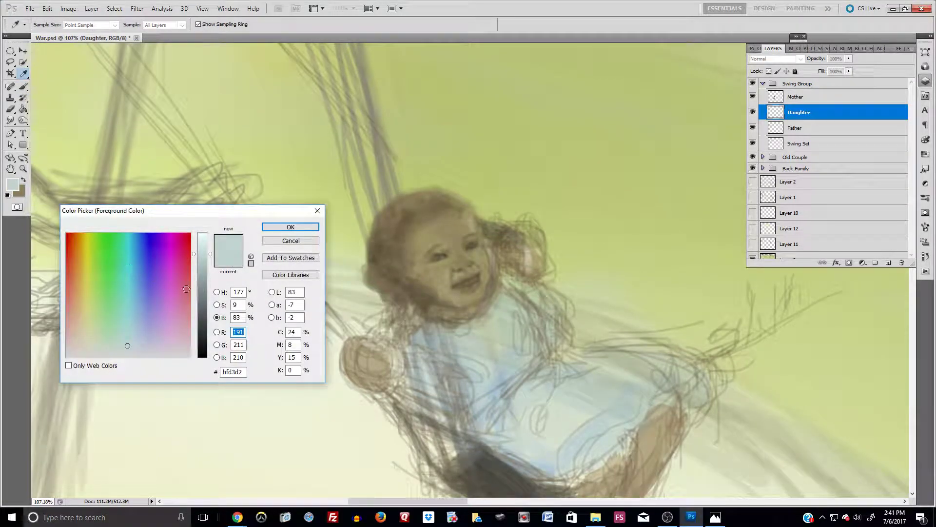
left_click(145, 266)
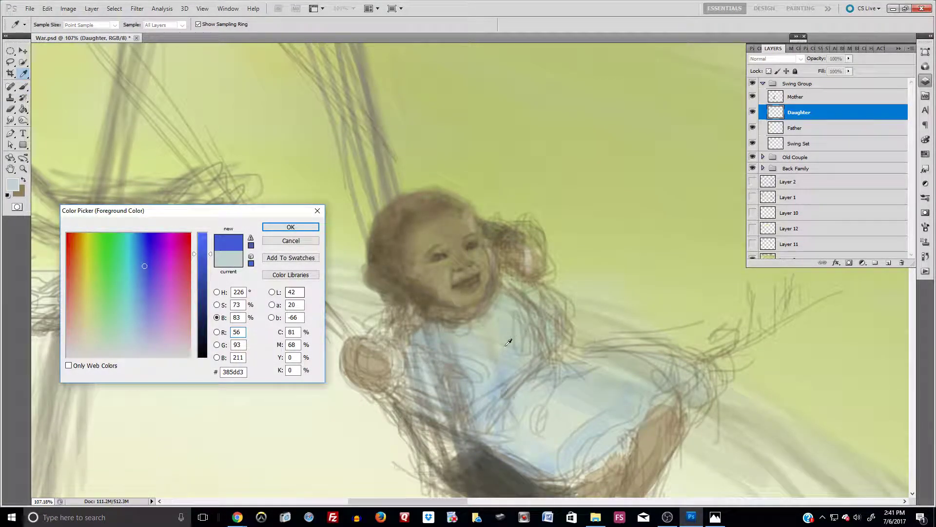
left_click(511, 342)
left_click(149, 253)
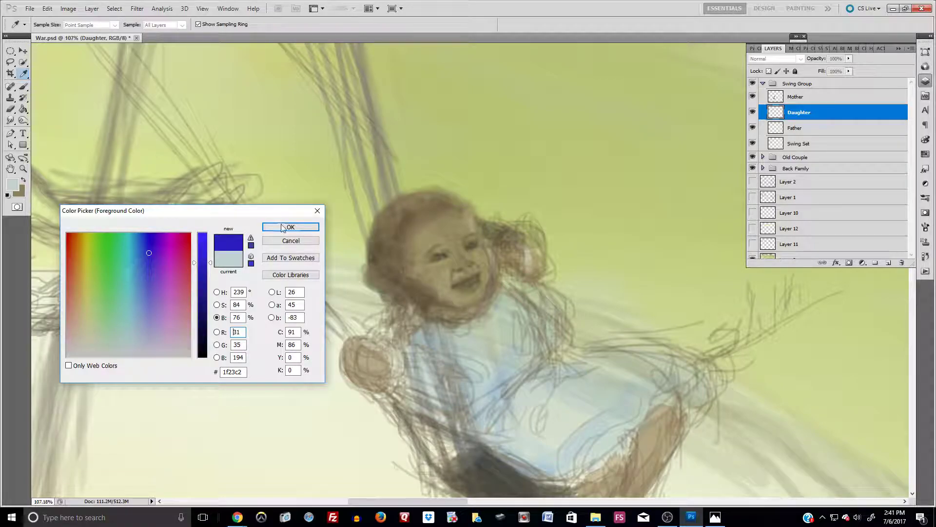
left_click(283, 228)
mouse_move(489, 342)
left_mouse_down()
mouse_move(500, 324)
mouse_move(503, 344)
left_mouse_up()
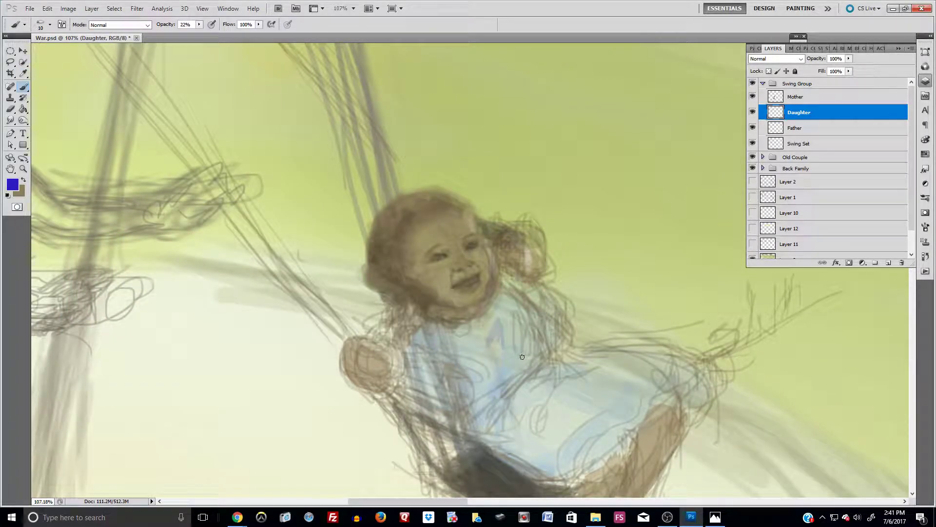
key("ctrl+z")
Touch up the area between the nose and upper lip with tones sampled from the face.
left_click(451, 237, "alt")
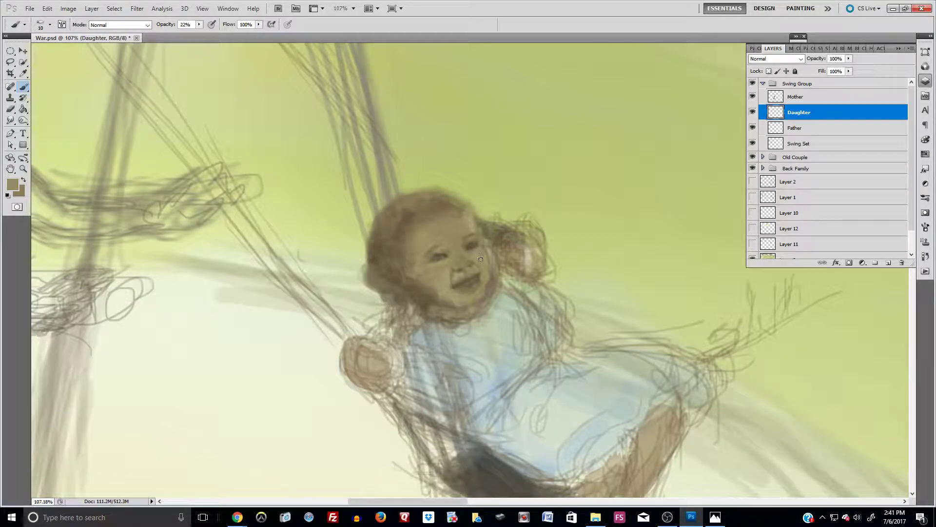
left_click(447, 254, "alt")
left_click_drag(469, 262, 462, 266)
left_click(428, 262, "alt")
Set the foreground colour to pale yellow #ead47d and paint a highlight beneath the near eye.
scroll(445, 240, "down", 4)
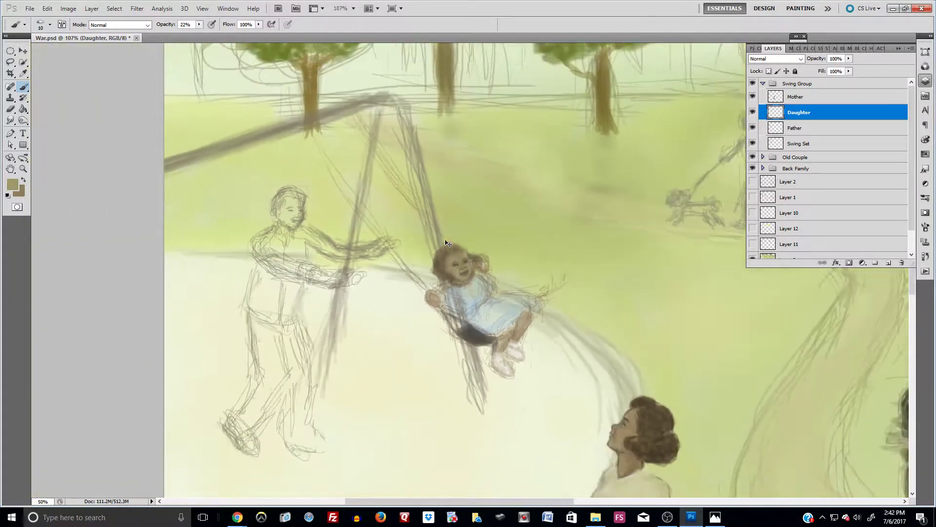
scroll(445, 240, "down", 5)
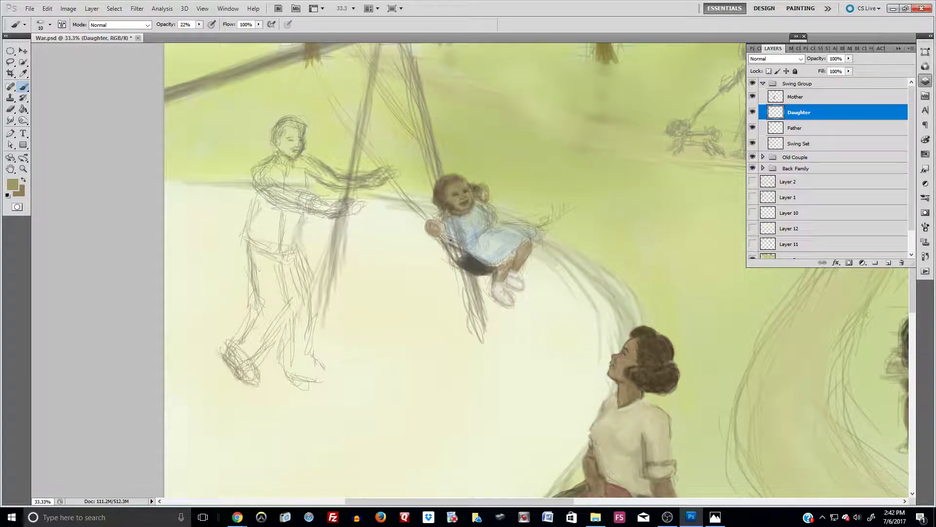
scroll(478, 173, "up", 2)
scroll(479, 173, "up", 5)
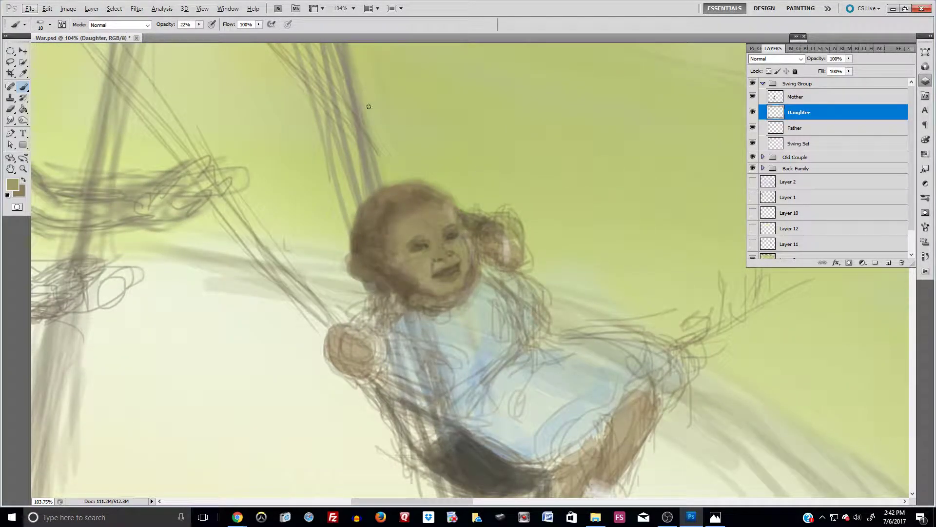
left_click(12, 184)
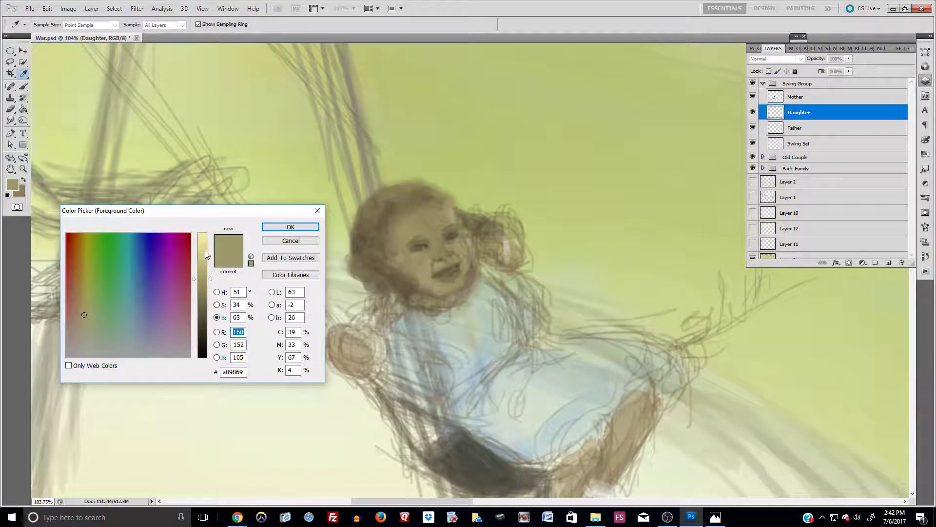
left_click_drag(207, 250, 206, 245)
left_click_drag(82, 306, 83, 299)
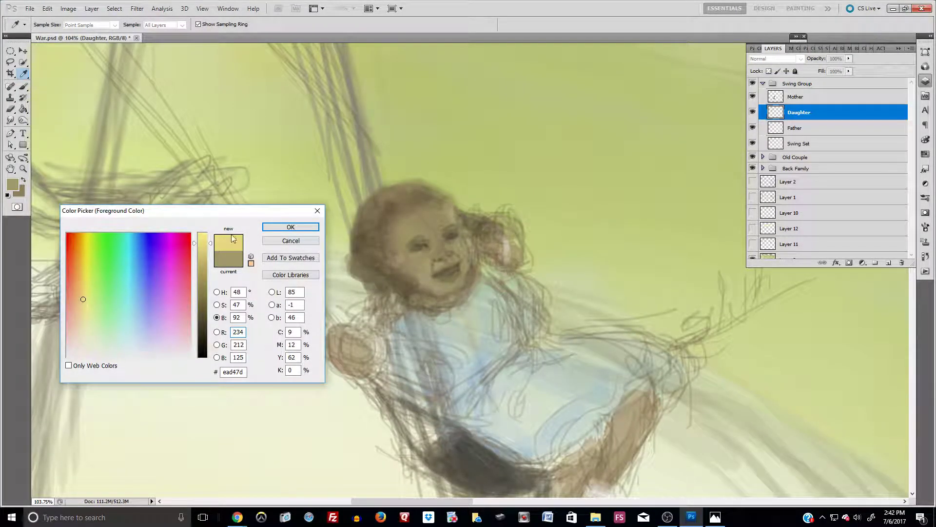
left_click(291, 226)
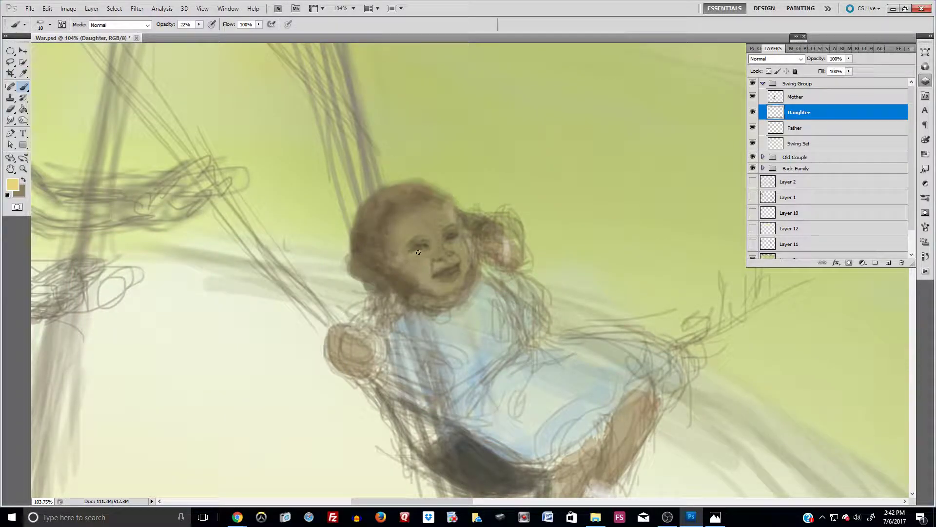
left_click_drag(420, 251, 417, 252)
Lower the brush opacity to 10% and enlarge the brush to 44 px.
left_click(199, 26)
left_click_drag(198, 25, 192, 33)
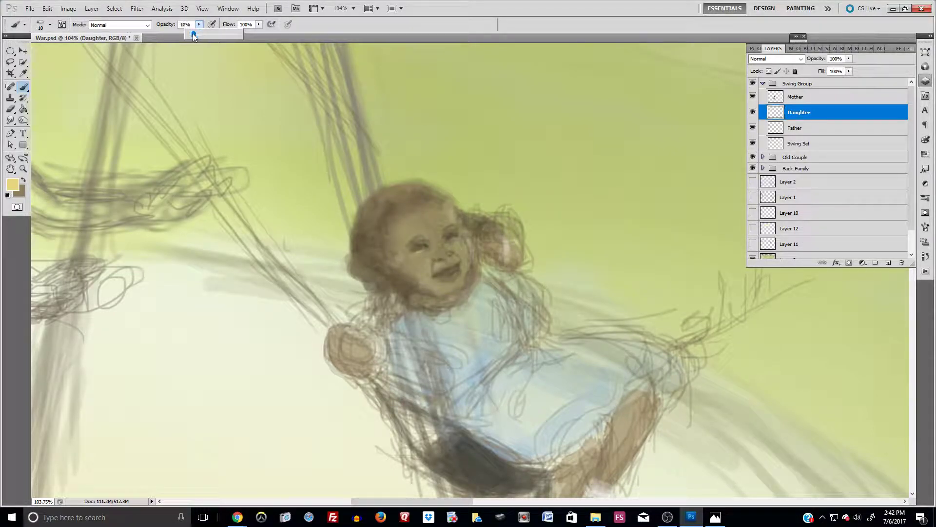
left_click(50, 25)
left_click_drag(77, 52, 79, 52)
left_click(52, 52)
left_click(424, 258)
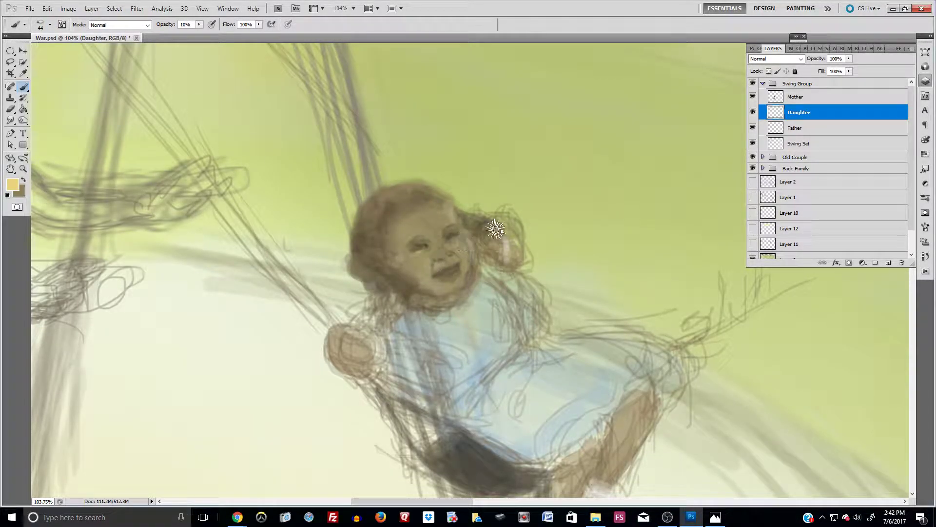
Reduce the brush to 10 px and paint a soft yellow highlight around the near eye.
key("bracketleft")
key("bracketleft")
key("bracketleft")
key("bracketleft")
key("bracketleft")
key("bracketleft")
mouse_move(418, 246)
left_mouse_down()
mouse_move(408, 248)
mouse_move(428, 244)
left_mouse_up()
Save the War.psd painting.
key("ctrl+minus")
key("ctrl+minus")
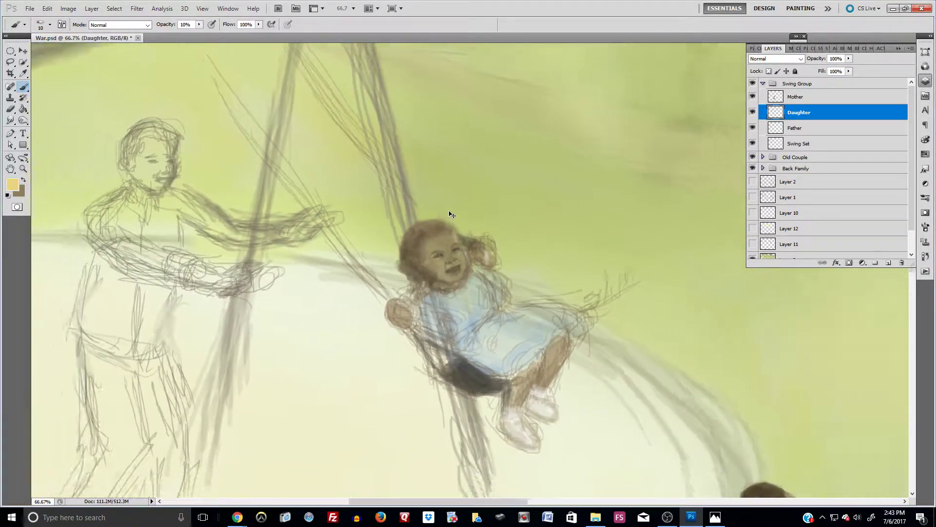
key("ctrl+minus")
key("ctrl+minus")
key("ctrl+minus")
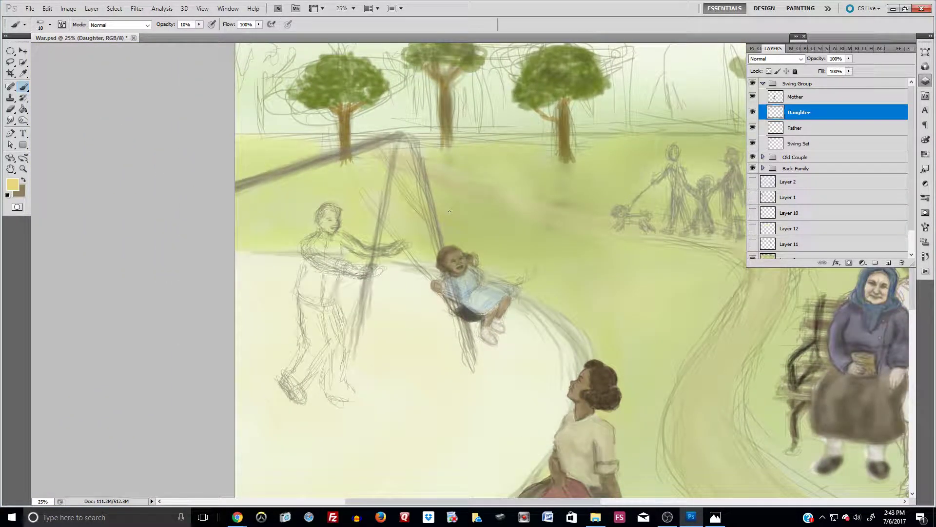
key("ctrl+s")
Darken the foreground colour to a near-black brown and deepen both of the daughter's eyes and their upper contours.
key("alt")
scroll(449, 211, "up", 5)
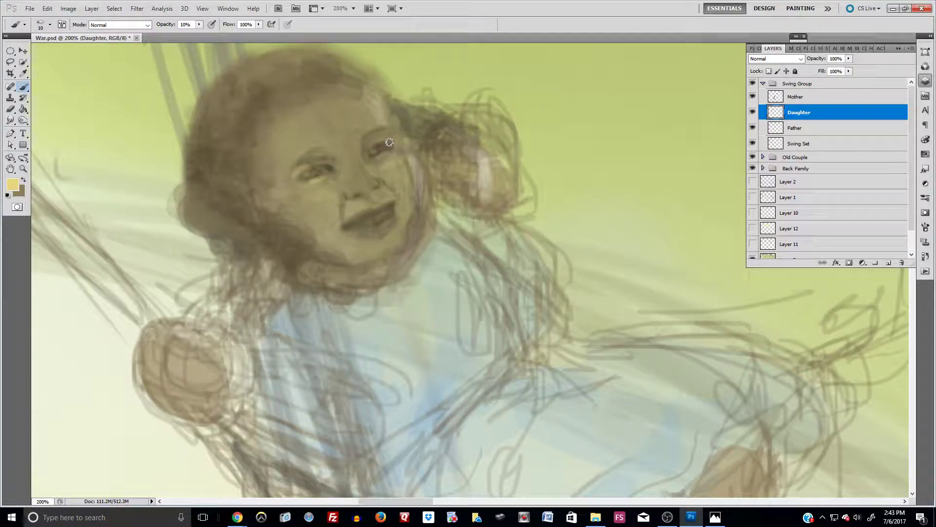
left_click(13, 184)
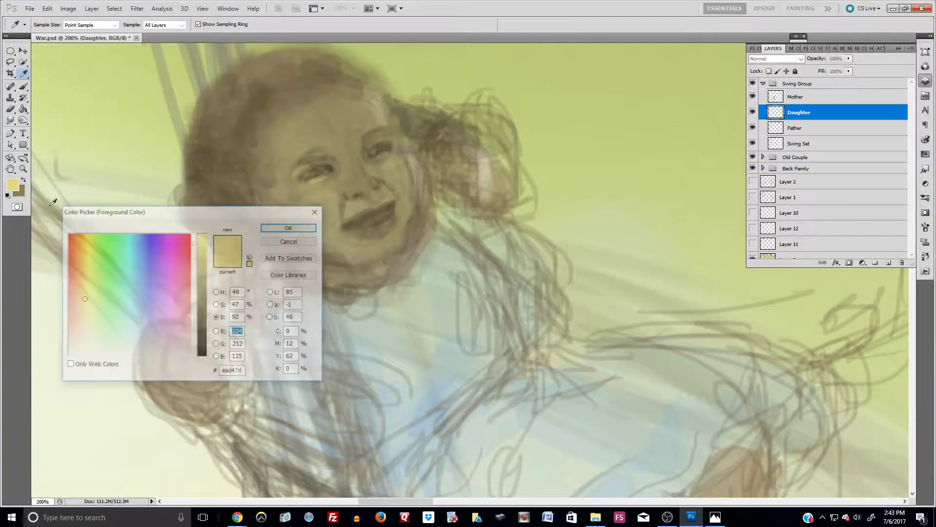
left_click(198, 336)
left_click(290, 226)
key("b")
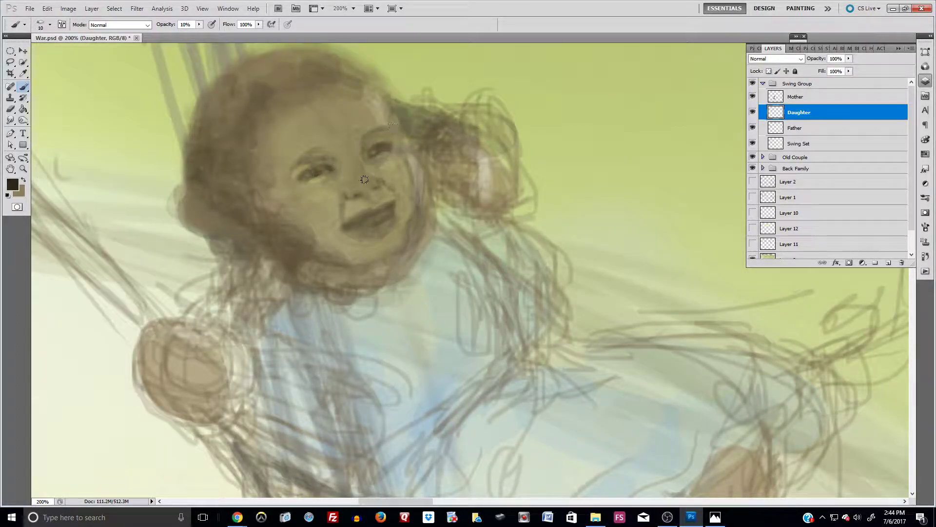
left_click_drag(317, 167, 327, 167)
left_click_drag(318, 167, 333, 168)
mouse_move(389, 146)
left_mouse_down()
mouse_move(336, 177)
mouse_move(399, 161)
mouse_move(382, 154)
mouse_move(407, 159)
mouse_move(394, 169)
mouse_move(390, 151)
mouse_move(373, 154)
mouse_move(393, 146)
mouse_move(308, 175)
mouse_move(314, 158)
mouse_move(295, 168)
mouse_move(317, 155)
mouse_move(293, 168)
mouse_move(383, 141)
left_mouse_up()
mouse_move(324, 164)
left_mouse_down()
mouse_move(405, 201)
mouse_move(354, 225)
mouse_move(362, 220)
mouse_move(314, 225)
left_mouse_up()
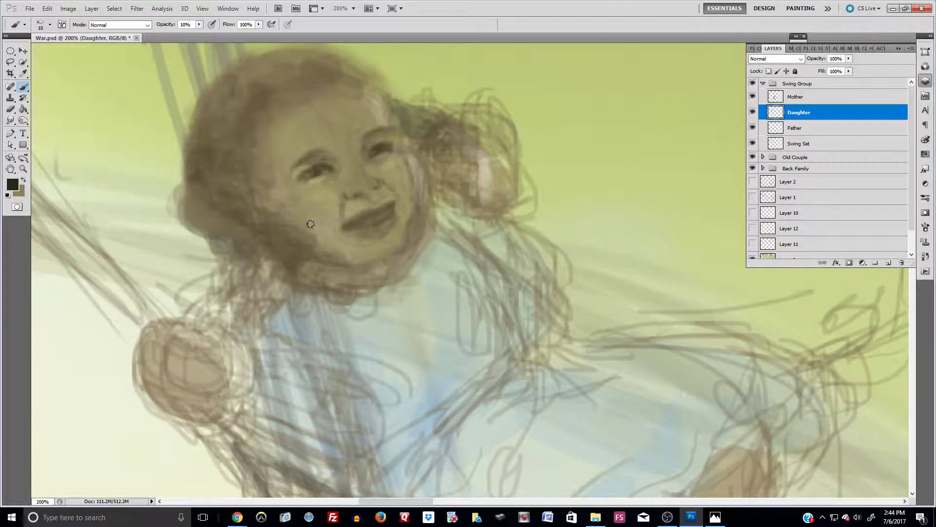
Set the foreground colour to light yellow #ebd57d and paint the teeth inside the daughter's smile.
key("i")
left_click(13, 183)
left_click(202, 243)
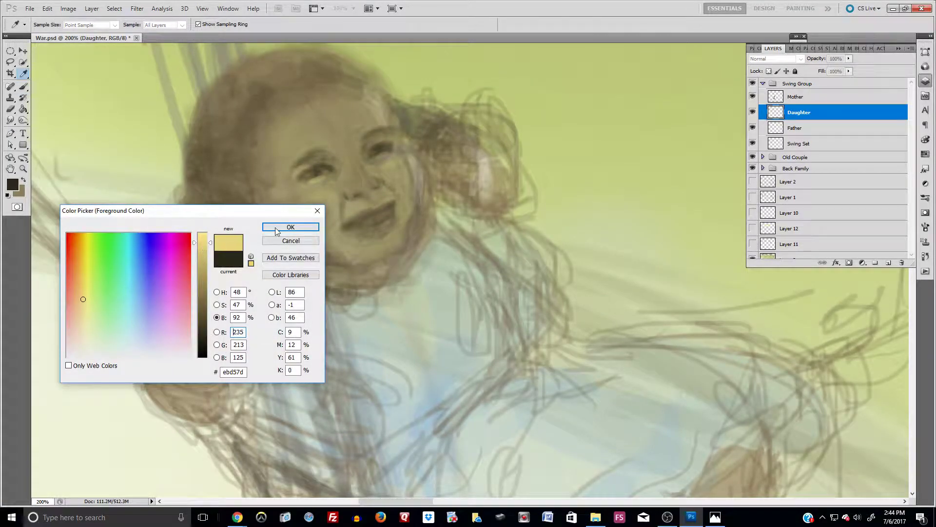
left_click(273, 227)
key("b")
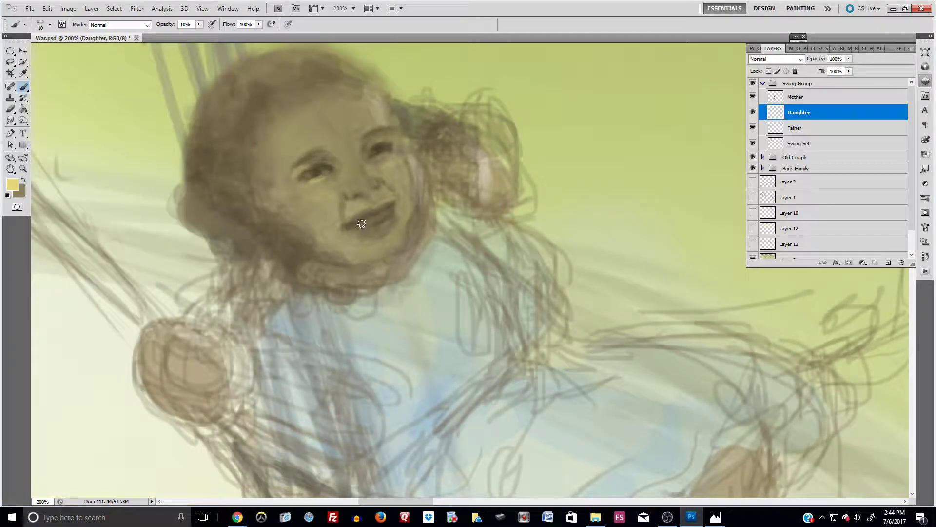
mouse_move(366, 221)
left_mouse_down()
mouse_move(355, 223)
mouse_move(389, 209)
mouse_move(398, 221)
mouse_move(374, 213)
left_mouse_up()
left_click_drag(353, 223, 378, 222)
Sample the dark brown of the eye, set the brush opacity to 35%, shrink the brush, and darken the mouth around the teeth.
left_click(390, 152, "alt")
left_click(200, 24)
left_click(212, 33)
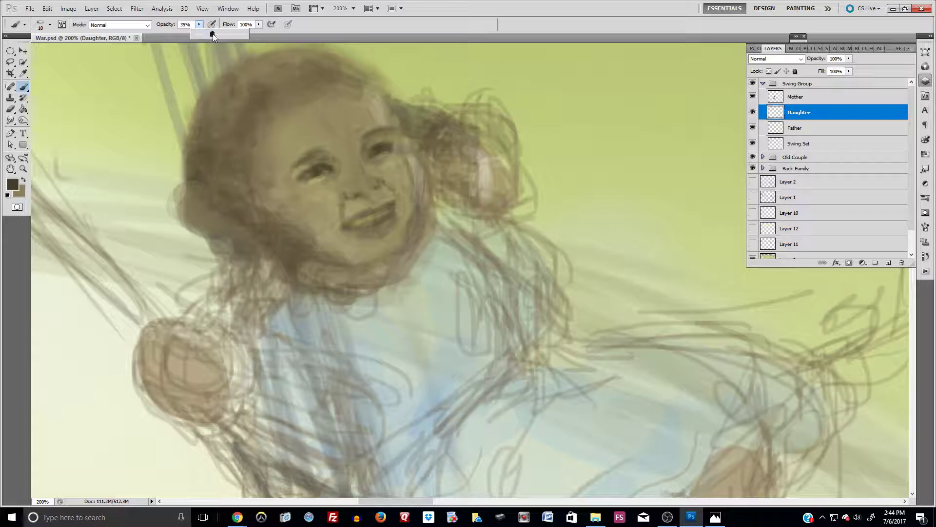
left_click(377, 234)
key("bracketleft")
key("bracketleft")
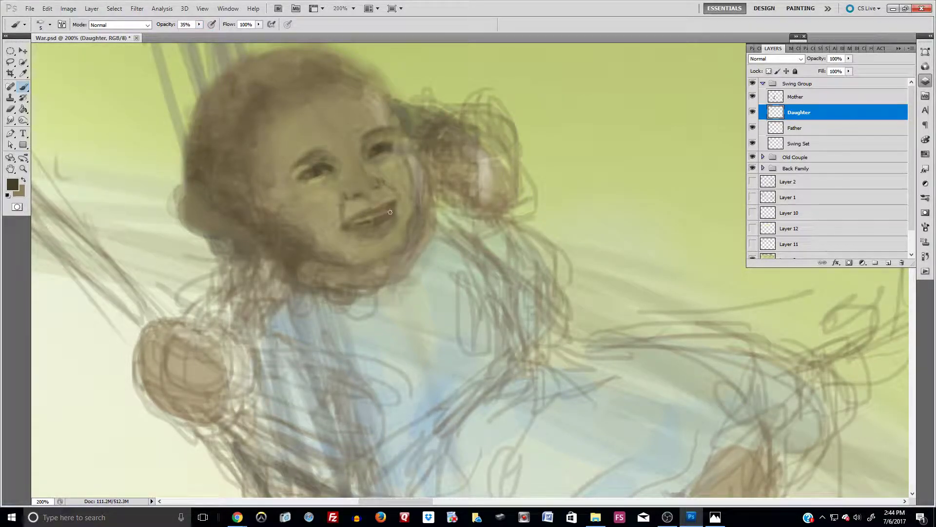
left_click_drag(386, 215, 377, 214)
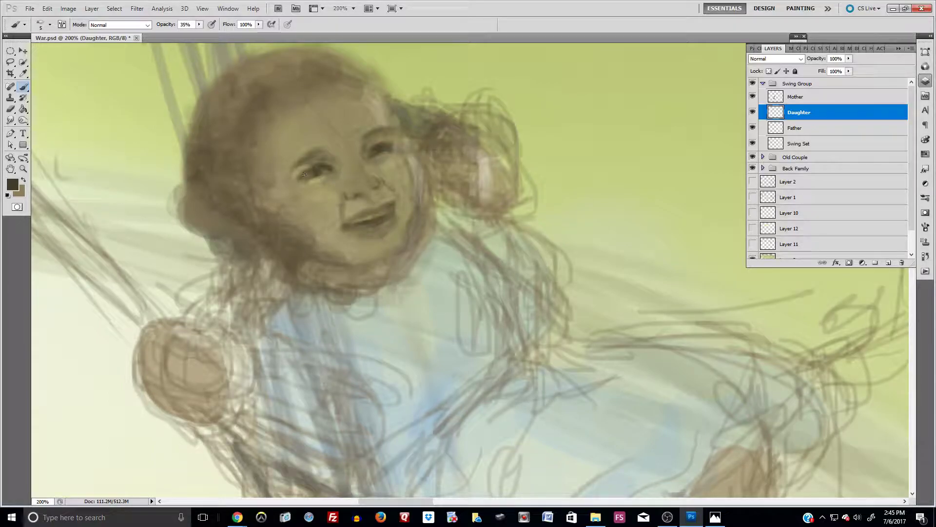
Change the foreground colour to a very pale cream, lower the brush opacity to 20%, and brighten the teeth in the smile.
left_click(12, 184)
left_click(203, 241)
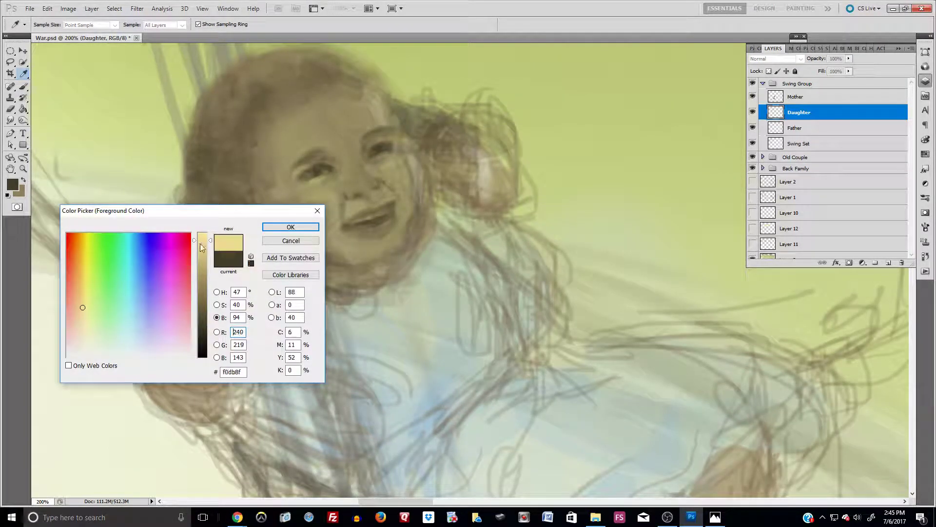
left_click(291, 227)
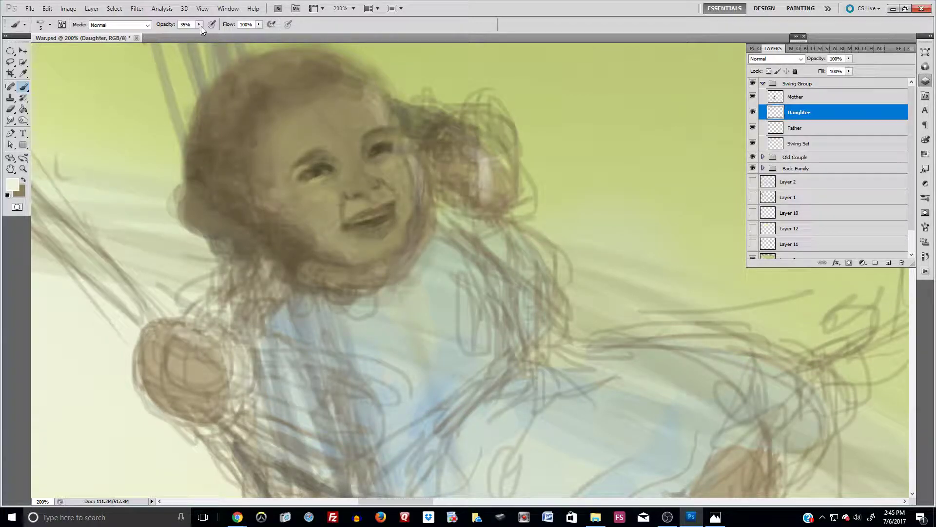
left_click_drag(200, 26, 192, 33)
left_click(368, 218)
left_click_drag(369, 218, 387, 213)
left_click(372, 215, "alt")
left_click(374, 222, "alt")
mouse_move(383, 218)
left_mouse_down()
mouse_move(379, 224)
mouse_move(390, 217)
left_mouse_up()
Refine the lips, mouth opening and chin with dark and skin tones sampled from the face.
left_click(317, 179, "alt")
left_click(365, 223, "alt")
left_click(379, 146, "alt")
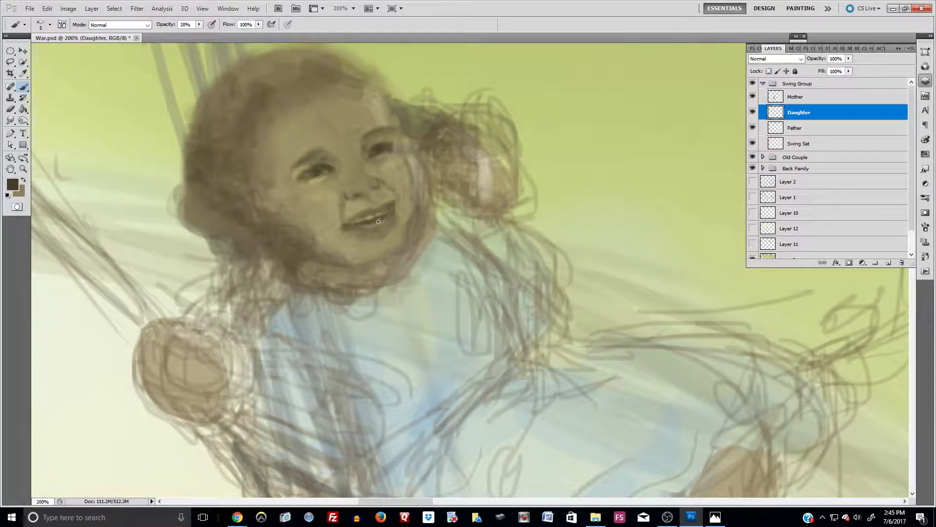
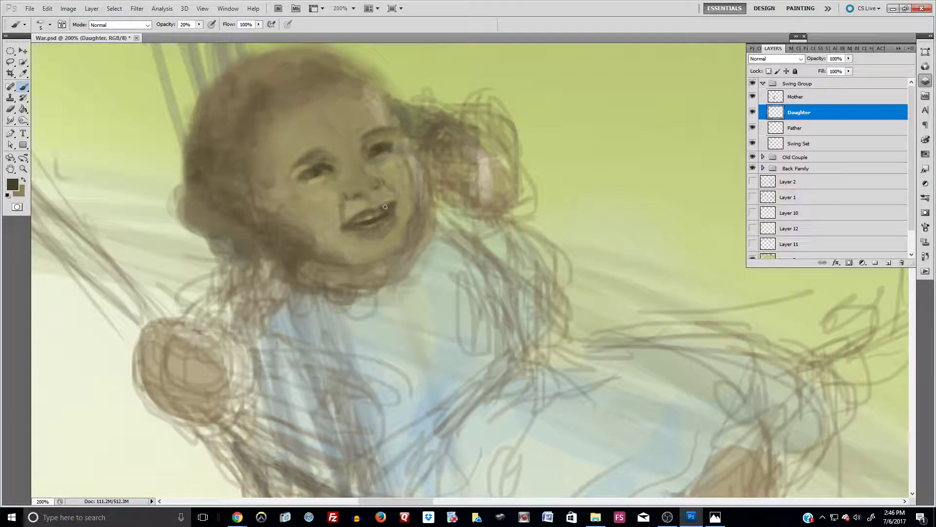
left_click(347, 205, "alt")
left_click_drag(361, 240, 364, 243)
left_click(378, 216, "alt")
left_click_drag(365, 220, 388, 213)
Swap the colours, set the foreground to a muted peach tan, and tint the inside of the mouth above the lower lip.
left_click(22, 180)
left_click(12, 184)
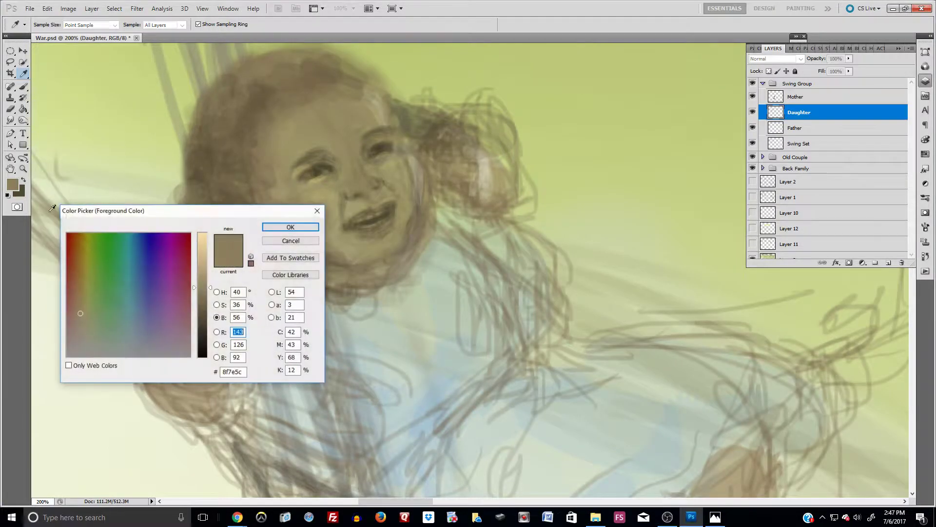
left_click(203, 259)
left_click(180, 283)
left_click(72, 298)
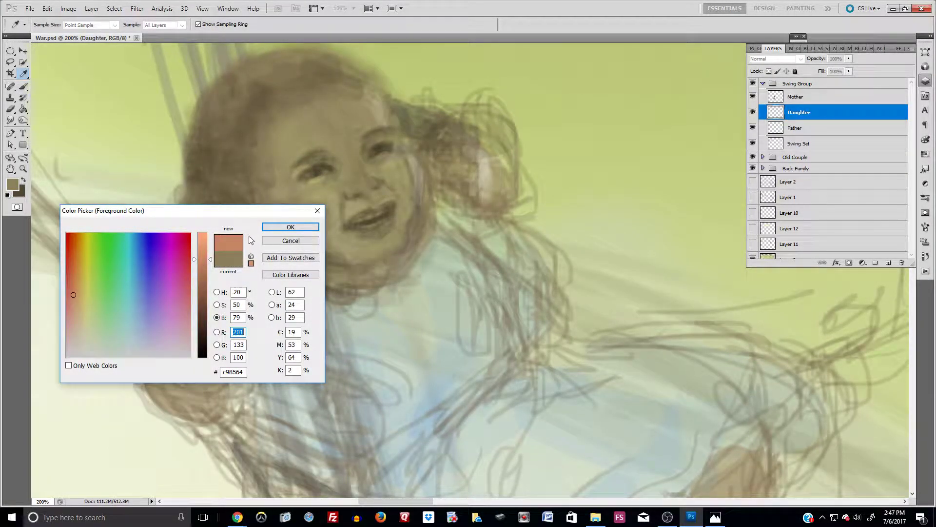
left_click(78, 258)
left_click(291, 227)
key("b")
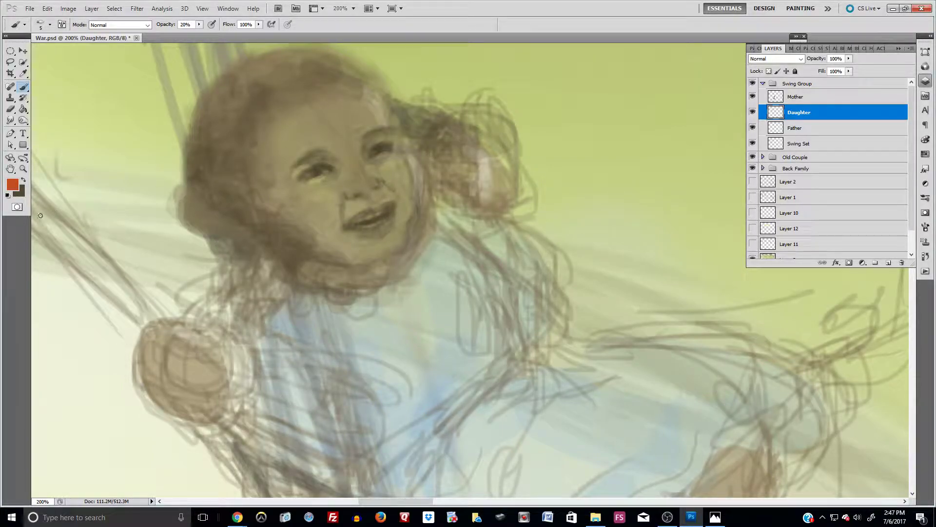
left_click(12, 184)
left_click(77, 300)
left_click(74, 297)
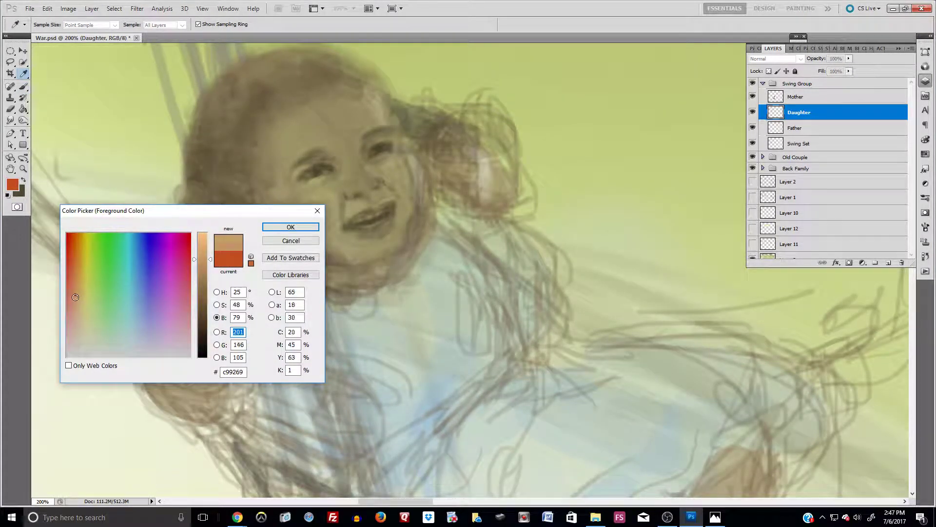
left_click(290, 227)
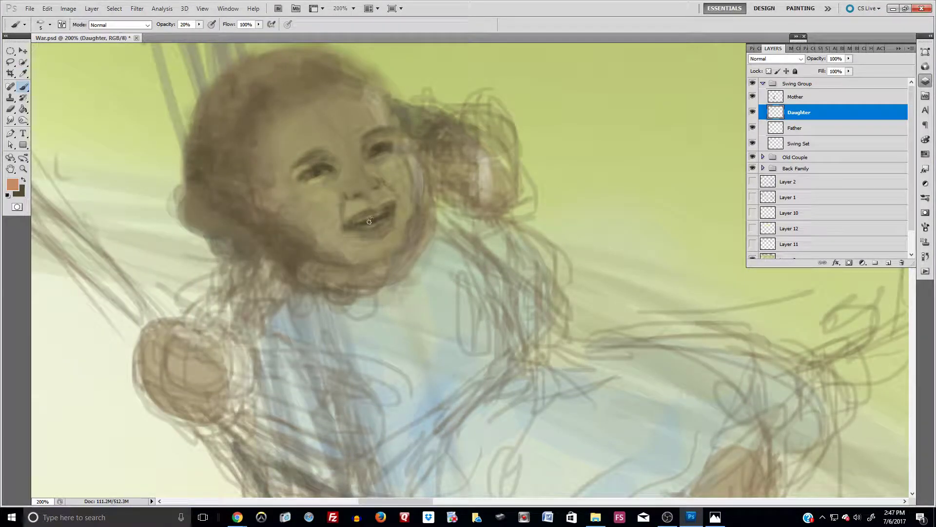
mouse_move(377, 220)
left_mouse_down()
mouse_move(392, 215)
mouse_move(371, 224)
mouse_move(387, 218)
mouse_move(377, 222)
left_mouse_up()
Darken the outer corner of the near eye with sampled brown and soften the lower jaw with a sampled skin tone.
left_click(317, 179, "alt")
left_click_drag(300, 172, 297, 178)
left_click(323, 167, "alt")
left_click(320, 195, "alt")
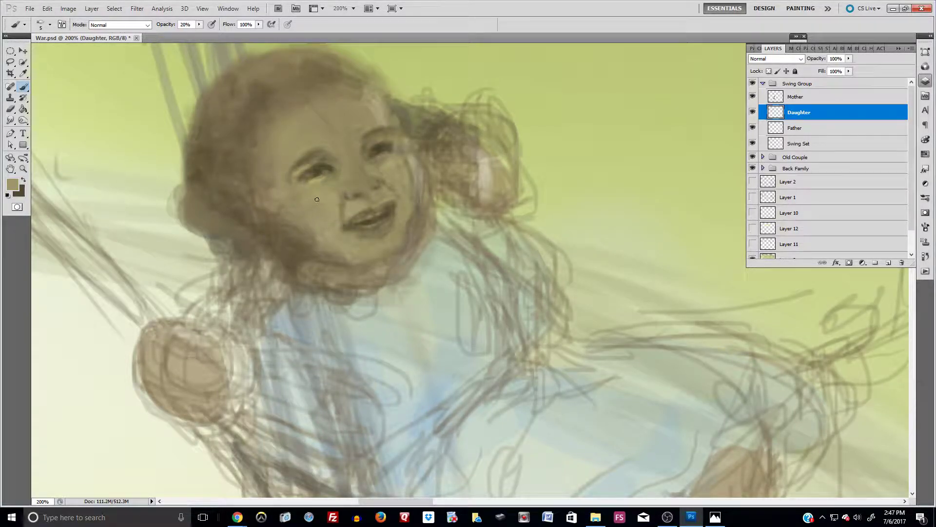
left_click_drag(330, 249, 347, 257)
Swap the colours, darken the foreground to near-black brown, and deepen the daughter's hair with a 25 px brush.
key("ctrl+minus")
key("ctrl+minus")
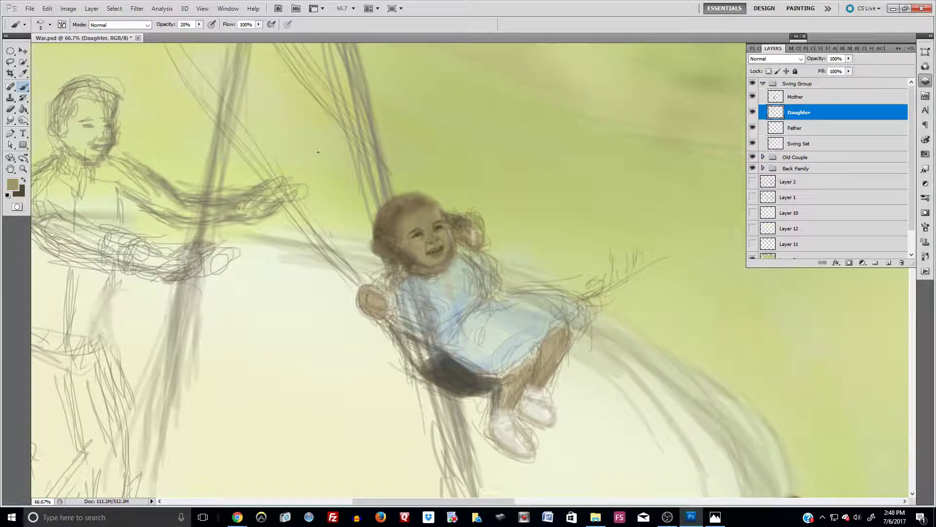
scroll(320, 147, "down", 3)
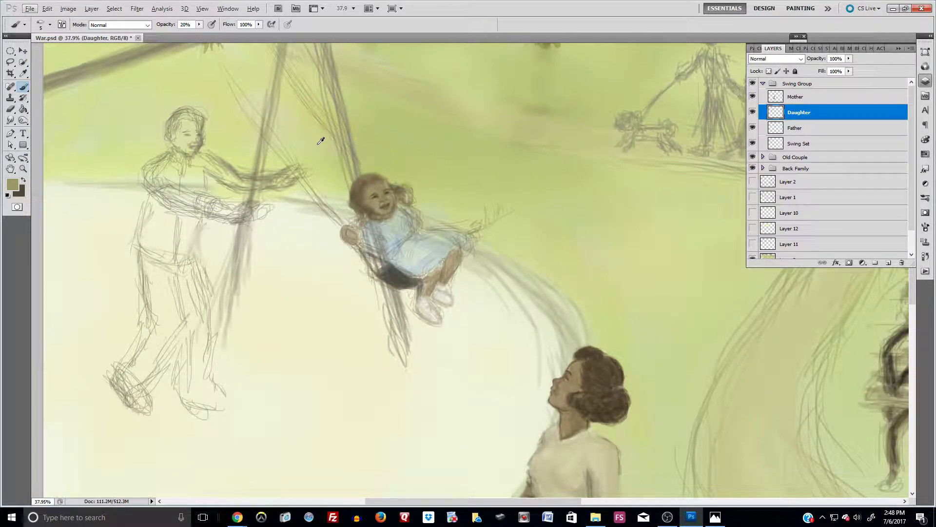
scroll(321, 141, "up", 3)
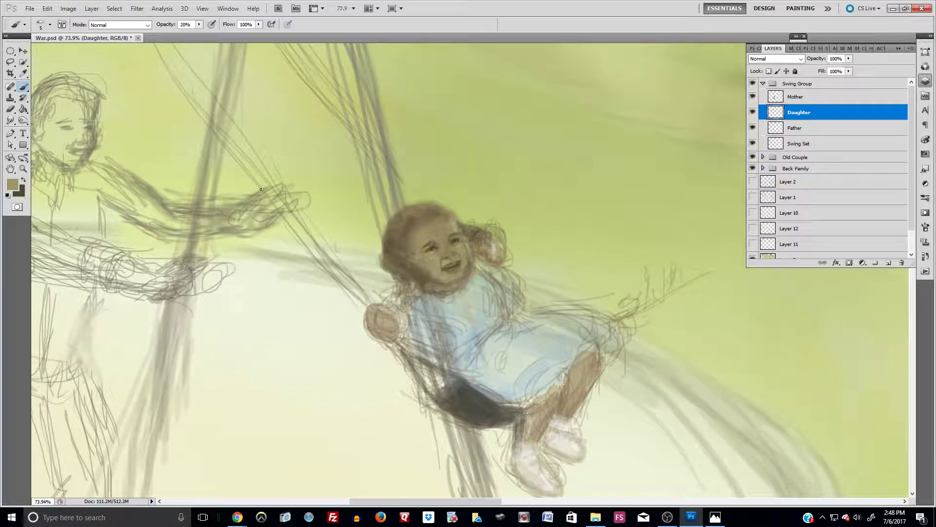
left_click(23, 181)
left_click(12, 184)
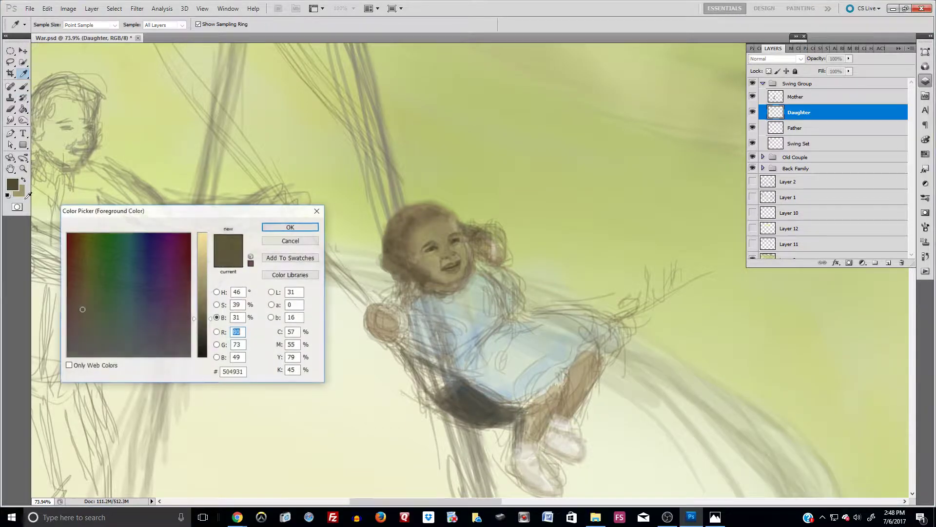
left_click_drag(197, 308, 196, 342)
left_click(291, 227)
key("b")
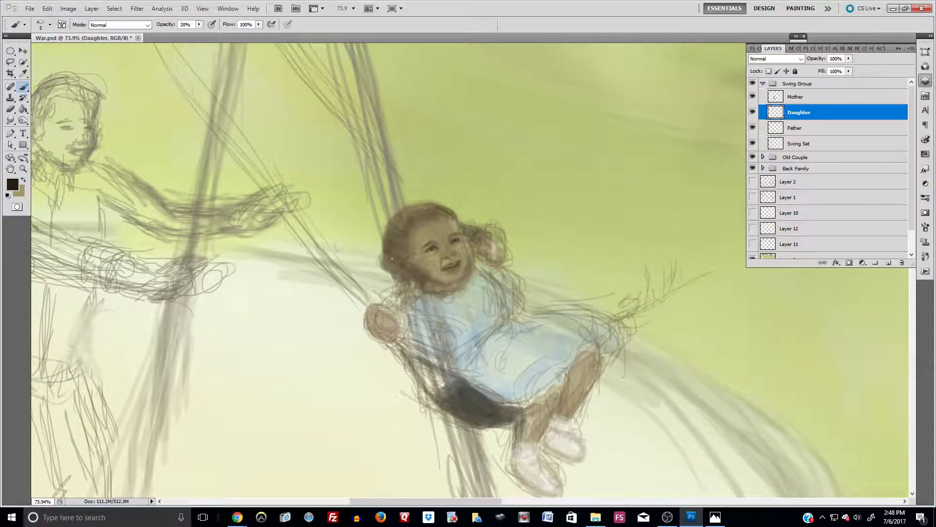
key("bracketright")
mouse_move(406, 211)
left_mouse_down()
mouse_move(426, 222)
mouse_move(411, 207)
mouse_move(416, 222)
mouse_move(415, 213)
mouse_move(443, 214)
mouse_move(414, 212)
mouse_move(428, 207)
mouse_move(451, 217)
mouse_move(417, 232)
left_mouse_up()
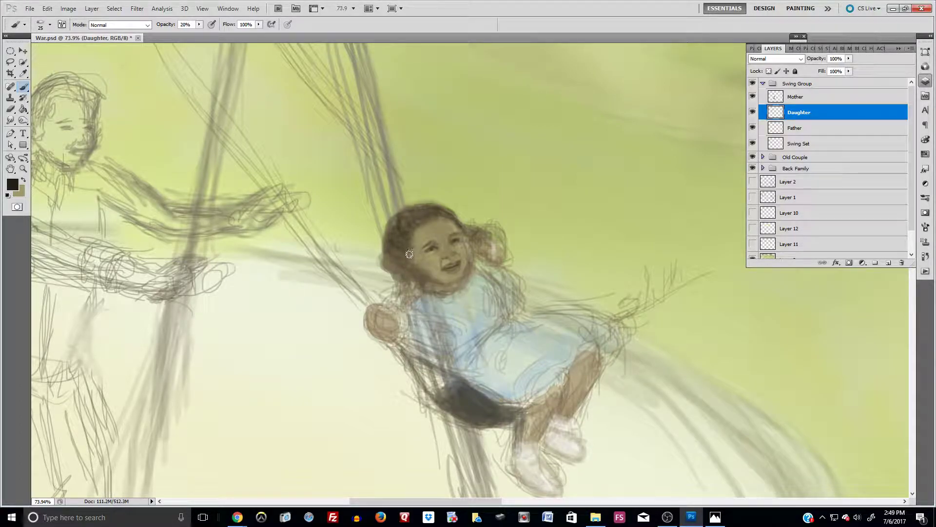
Lower the brush opacity to 9%, softly shade the hairline and chin, and glaze the lower face with sampled pale cream.
left_click(435, 249)
left_click(199, 26)
left_click(410, 253)
mouse_move(412, 245)
left_mouse_down()
mouse_move(415, 236)
mouse_move(411, 257)
left_mouse_up()
mouse_move(457, 277)
left_mouse_down()
mouse_move(469, 268)
mouse_move(470, 243)
mouse_move(465, 275)
left_mouse_up()
left_click(334, 339, "alt")
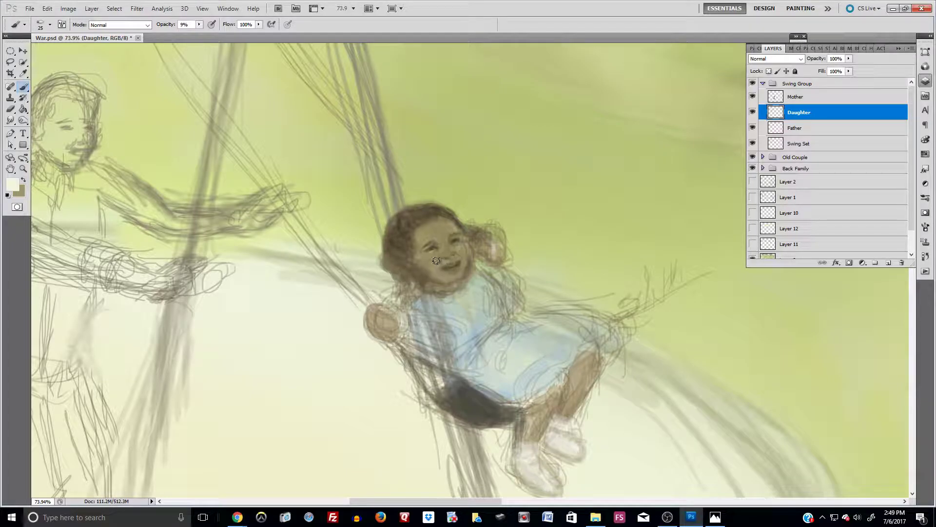
mouse_move(455, 263)
left_mouse_down()
mouse_move(475, 243)
mouse_move(460, 243)
mouse_move(467, 277)
mouse_move(477, 266)
mouse_move(455, 284)
left_mouse_up()
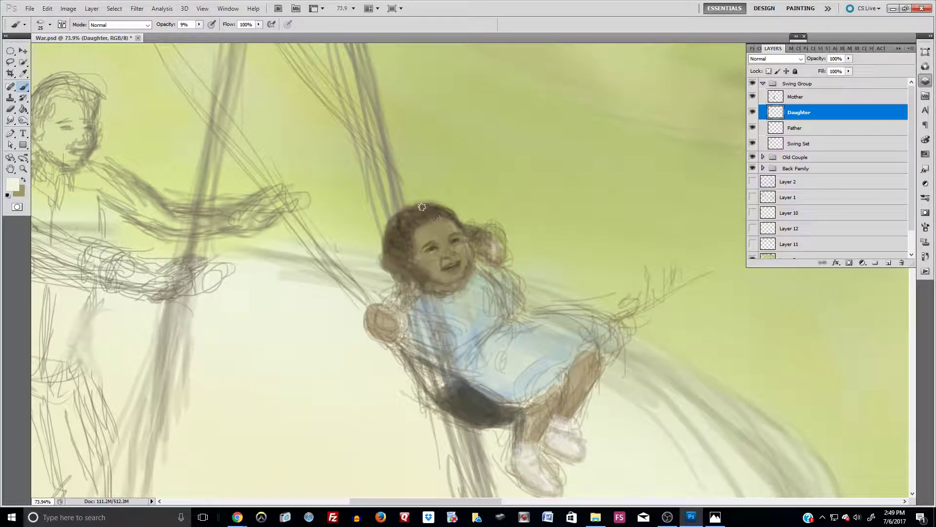
Erase the stray paint along the outer edge of the daughter's hair at 100% opacity.
left_click(9, 112)
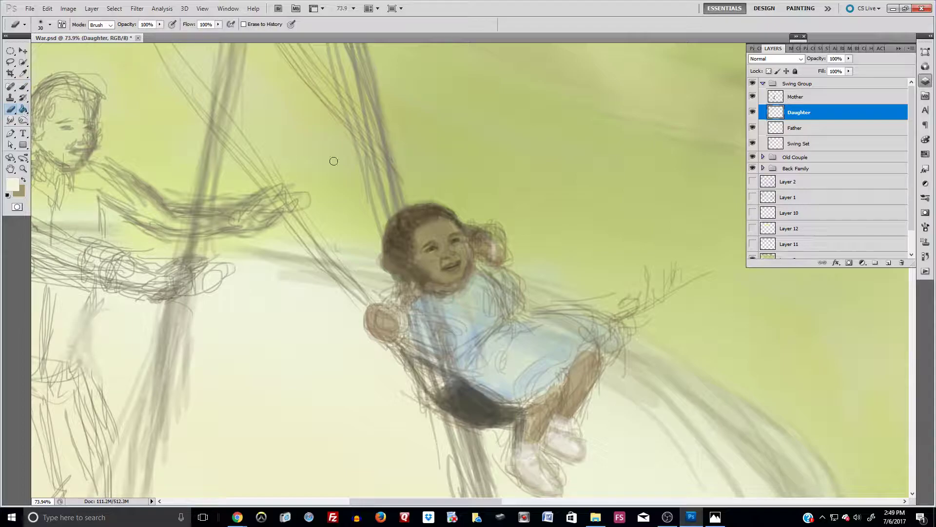
mouse_move(383, 243)
left_mouse_down()
mouse_move(414, 196)
mouse_move(399, 206)
mouse_move(426, 195)
mouse_move(398, 205)
mouse_move(435, 193)
left_mouse_up()
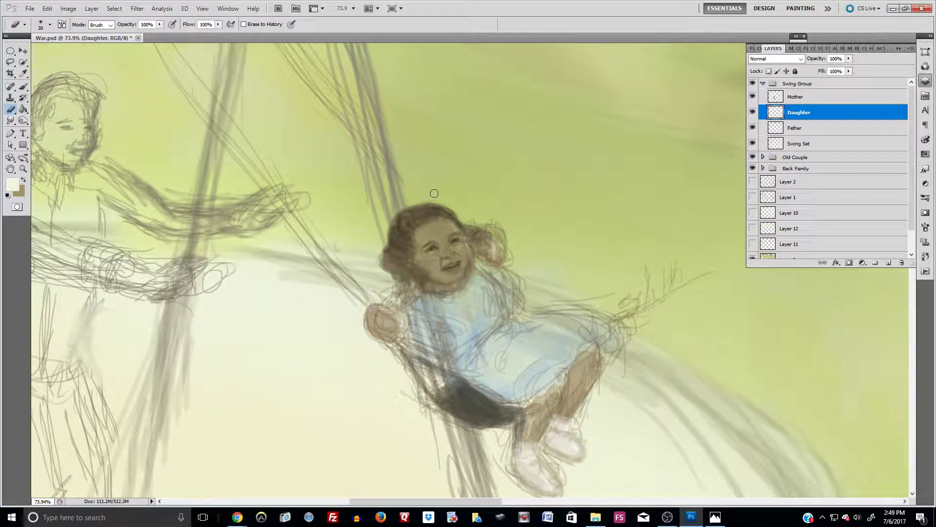
left_click_drag(382, 236, 379, 248)
Switch back to the Brush at 10 px and 9% opacity and dab a pale highlight between the eyebrows.
scroll(467, 296, "up", 5)
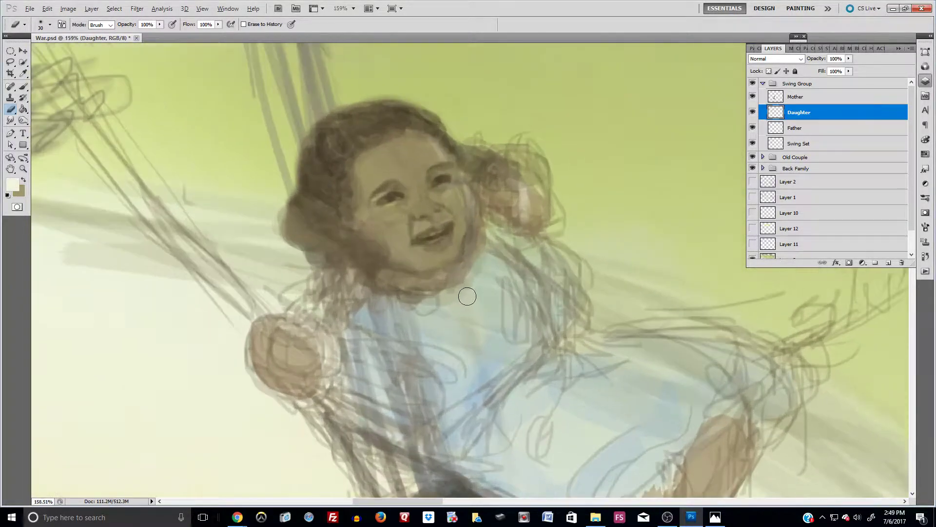
scroll(468, 296, "up", 2)
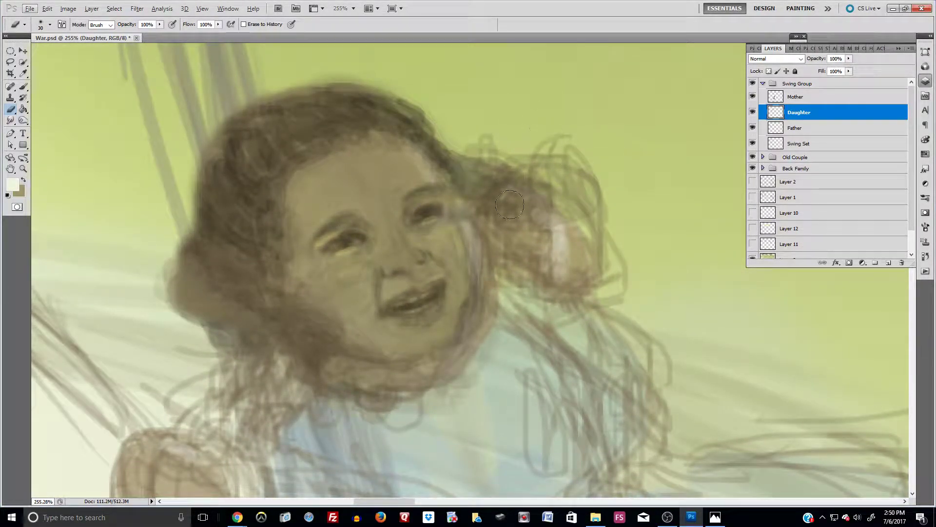
left_click(23, 86)
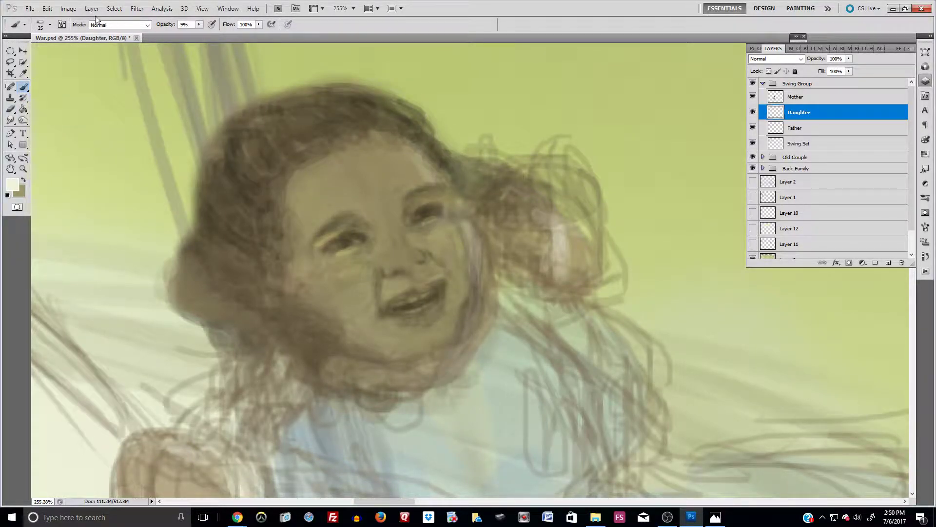
left_click(47, 25)
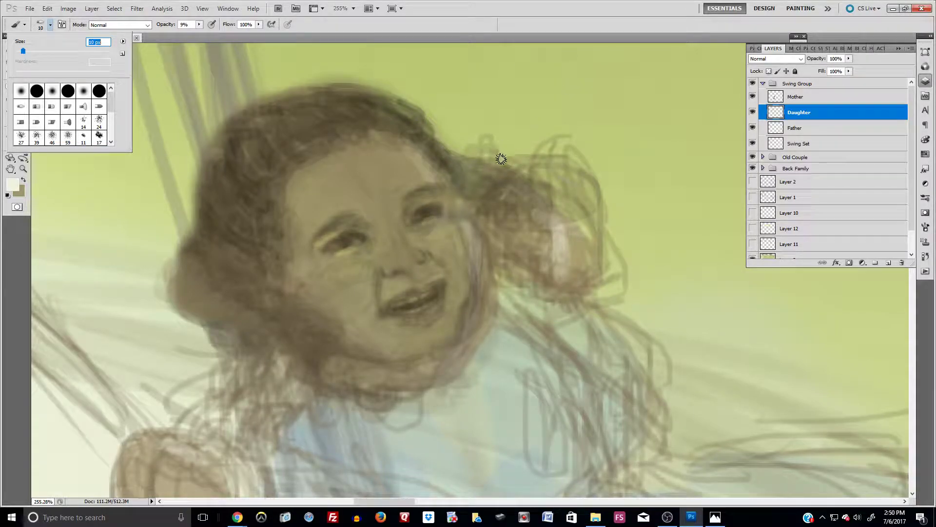
left_click(400, 191)
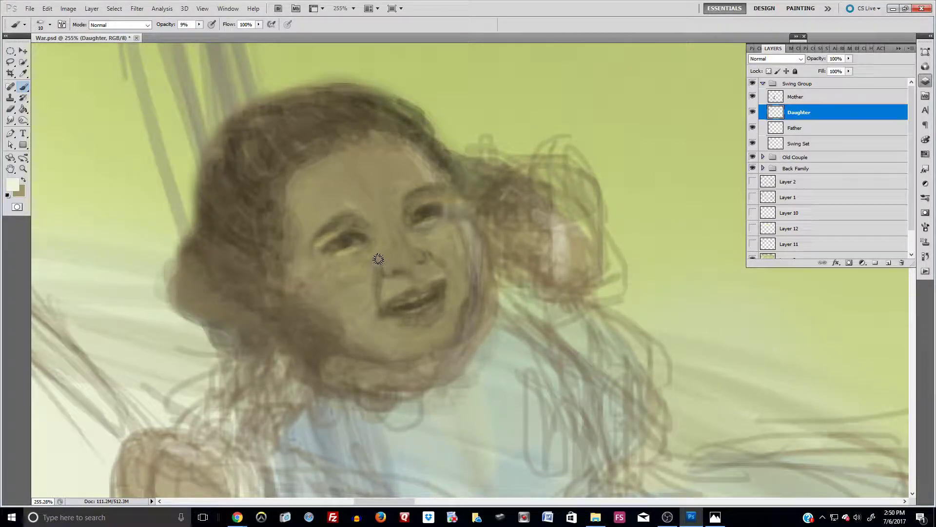
Blend the smile crease and cheek with sampled face tones and shade the underside of the jaw with sampled dark brown.
left_click(380, 295, "alt")
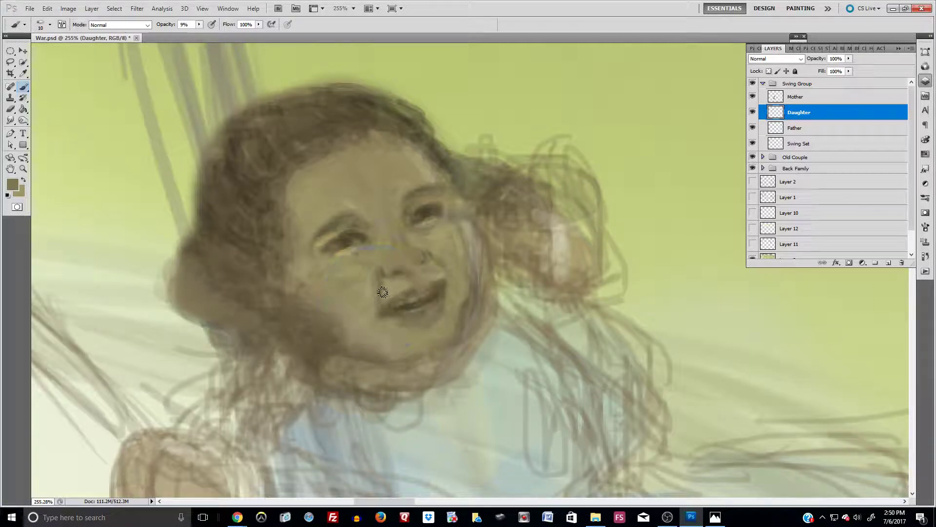
left_click(406, 287, "alt")
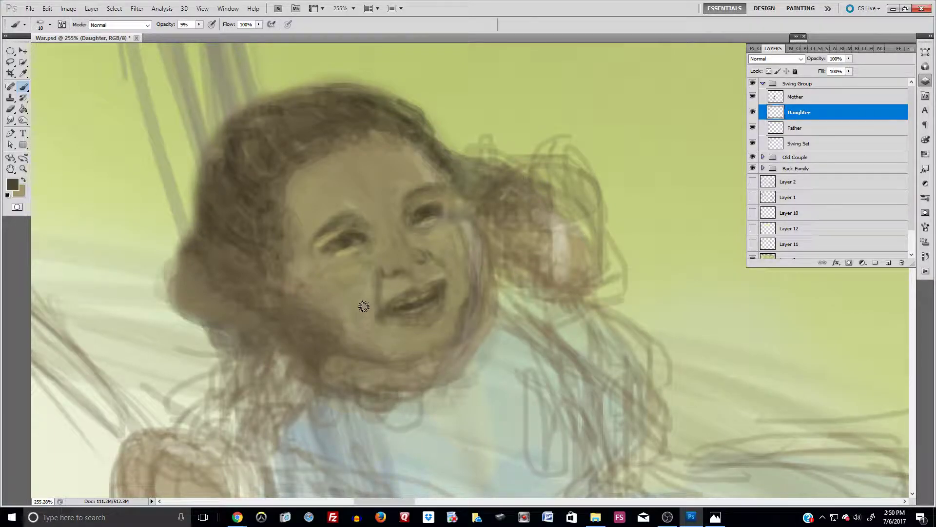
left_click(395, 203, "alt")
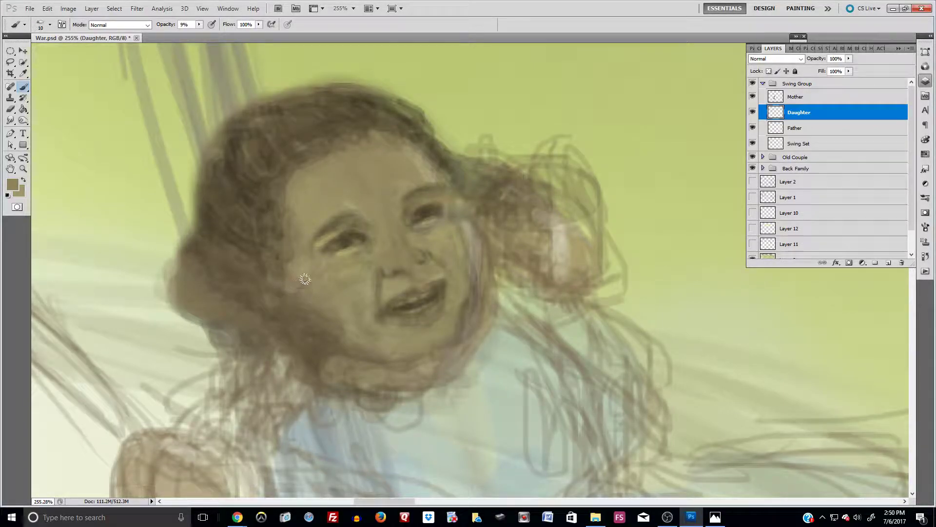
left_click(317, 140, "alt")
left_click(340, 241, "alt")
left_click_drag(431, 355, 468, 327)
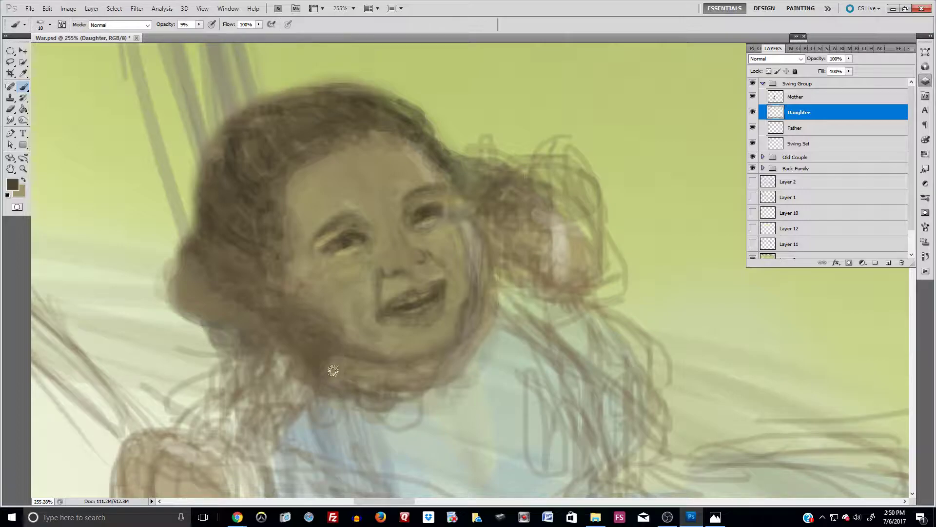
Raise the brush opacity to 52% and paint a dark contour along the jawline and the far side of the face.
left_click(199, 25)
left_click_drag(200, 34, 222, 34)
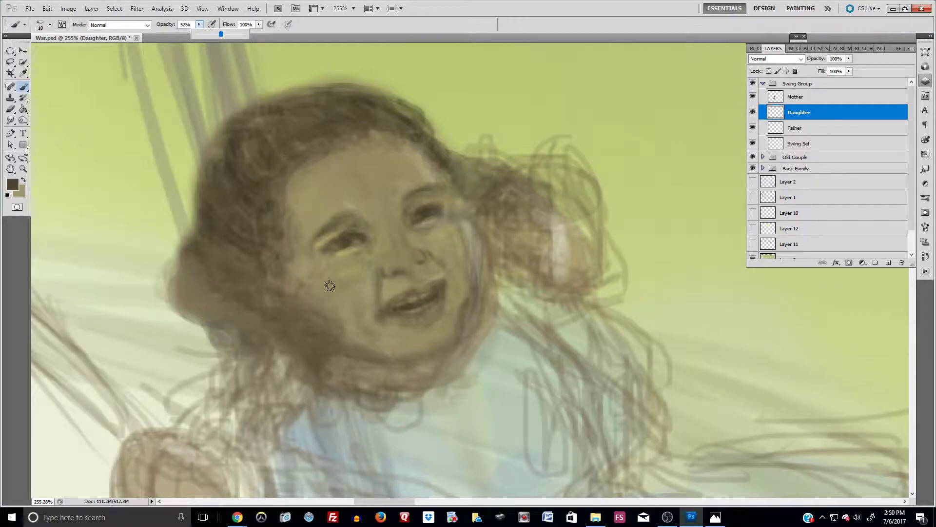
left_click(333, 358)
mouse_move(336, 360)
left_mouse_down()
mouse_move(382, 357)
mouse_move(363, 356)
mouse_move(440, 341)
left_mouse_up()
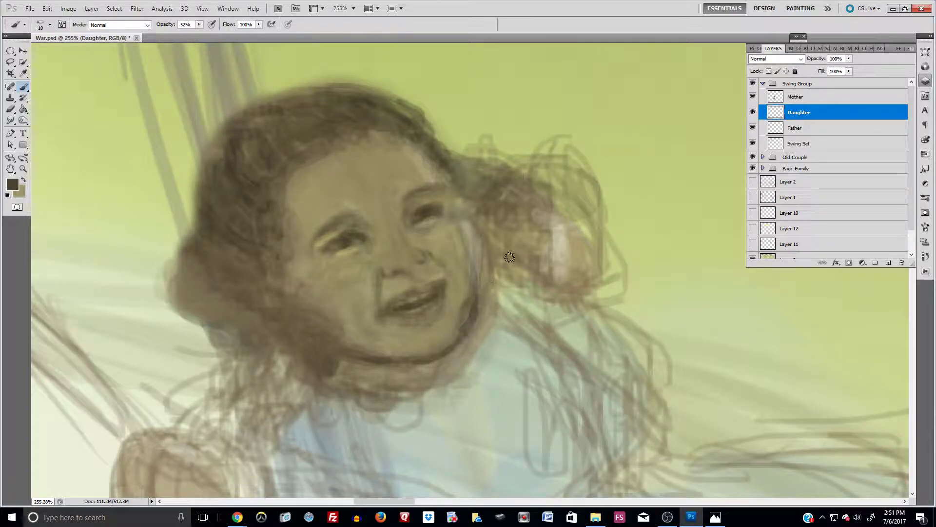
mouse_move(464, 216)
left_mouse_down()
mouse_move(482, 271)
mouse_move(476, 226)
mouse_move(476, 280)
mouse_move(483, 264)
mouse_move(476, 291)
left_mouse_up()
left_click_drag(478, 237, 474, 278)
Paint the daughter's far-side pigtail in dark brown and smudge its edges into shape at 78% strength.
mouse_move(473, 207)
left_mouse_down()
mouse_move(492, 216)
mouse_move(493, 203)
mouse_move(488, 208)
mouse_move(513, 215)
mouse_move(494, 189)
mouse_move(492, 217)
mouse_move(480, 217)
mouse_move(503, 216)
mouse_move(505, 184)
mouse_move(462, 164)
mouse_move(465, 182)
mouse_move(446, 171)
mouse_move(455, 207)
mouse_move(455, 177)
mouse_move(468, 199)
mouse_move(455, 186)
mouse_move(461, 213)
mouse_move(438, 157)
mouse_move(478, 199)
mouse_move(469, 204)
mouse_move(474, 223)
mouse_move(464, 204)
mouse_move(477, 235)
mouse_move(465, 186)
mouse_move(460, 201)
mouse_move(472, 200)
mouse_move(496, 192)
mouse_move(500, 176)
mouse_move(532, 199)
mouse_move(524, 190)
mouse_move(542, 170)
mouse_move(544, 196)
mouse_move(548, 185)
mouse_move(532, 165)
mouse_move(544, 163)
mouse_move(562, 193)
mouse_move(549, 194)
mouse_move(573, 186)
mouse_move(578, 171)
mouse_move(562, 155)
mouse_move(543, 158)
mouse_move(560, 154)
mouse_move(579, 176)
mouse_move(577, 192)
mouse_move(561, 197)
mouse_move(599, 204)
mouse_move(580, 149)
mouse_move(607, 134)
mouse_move(580, 181)
mouse_move(604, 195)
mouse_move(636, 146)
mouse_move(607, 147)
mouse_move(623, 184)
mouse_move(609, 191)
mouse_move(623, 203)
mouse_move(634, 163)
mouse_move(592, 161)
mouse_move(608, 146)
mouse_move(602, 188)
mouse_move(582, 176)
left_mouse_up()
left_click(8, 123)
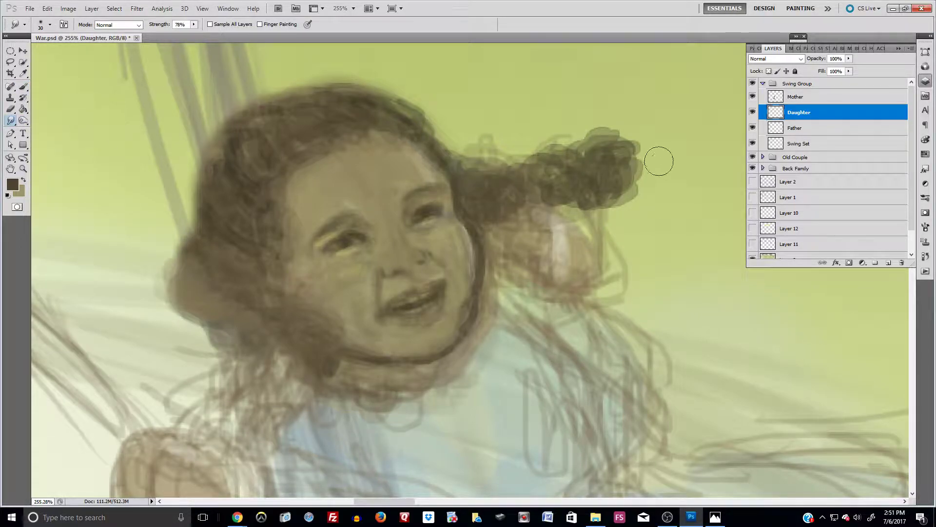
left_click_drag(606, 109, 649, 187)
mouse_move(559, 190)
left_mouse_down()
mouse_move(551, 211)
mouse_move(579, 209)
left_mouse_up()
mouse_move(580, 134)
left_mouse_down()
mouse_move(643, 133)
mouse_move(658, 181)
mouse_move(614, 181)
mouse_move(625, 190)
mouse_move(641, 148)
mouse_move(623, 172)
mouse_move(537, 160)
mouse_move(503, 167)
mouse_move(560, 158)
mouse_move(534, 166)
mouse_move(609, 135)
mouse_move(647, 162)
mouse_move(643, 151)
mouse_move(658, 147)
mouse_move(594, 211)
mouse_move(627, 185)
mouse_move(626, 169)
mouse_move(620, 188)
mouse_move(630, 185)
mouse_move(583, 182)
mouse_move(504, 221)
mouse_move(604, 172)
mouse_move(583, 137)
mouse_move(611, 138)
mouse_move(575, 142)
mouse_move(537, 162)
mouse_move(537, 155)
mouse_move(601, 160)
mouse_move(527, 185)
mouse_move(504, 174)
mouse_move(513, 170)
mouse_move(490, 188)
left_mouse_up()
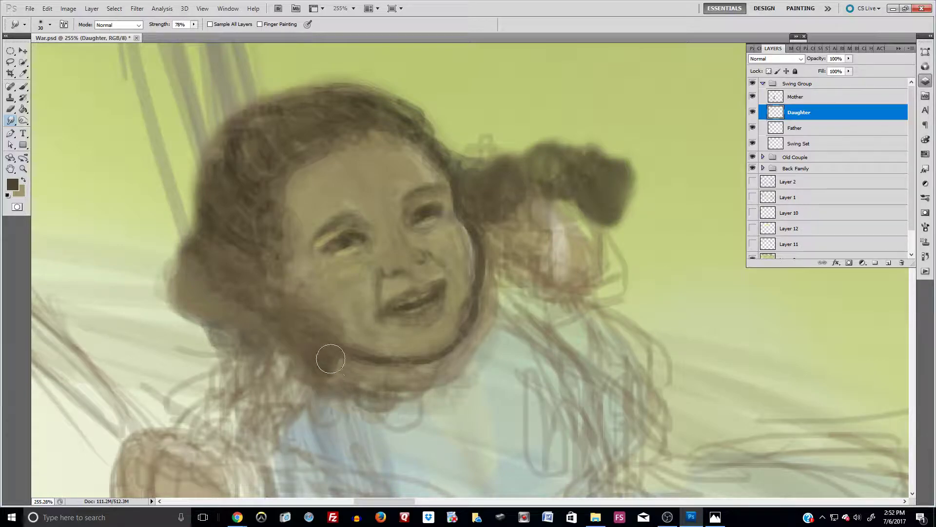
Switch back to the Brush at 52% opacity and darken the near-side pigtail and the curls beside the cheek.
left_click(23, 86)
mouse_move(190, 299)
left_mouse_down()
mouse_move(202, 270)
mouse_move(203, 279)
mouse_move(177, 267)
mouse_move(205, 247)
mouse_move(226, 261)
left_mouse_up()
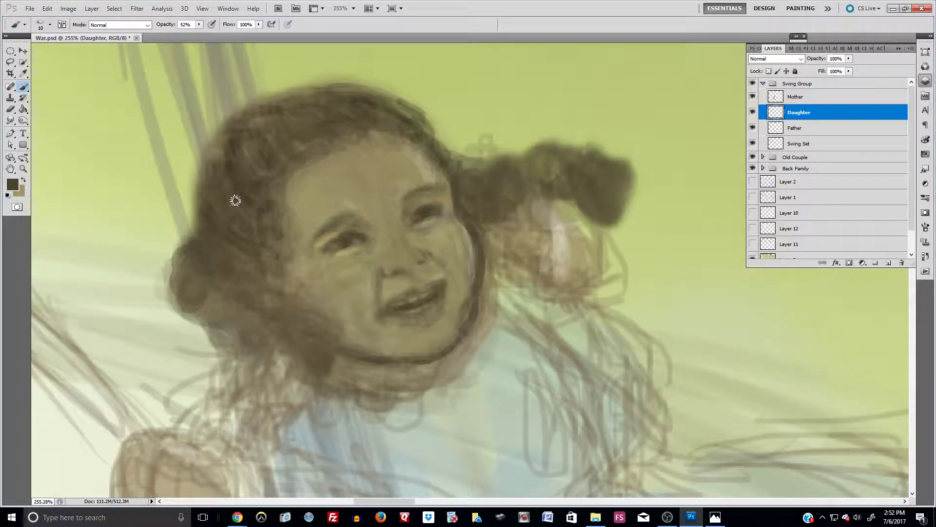
mouse_move(204, 218)
left_mouse_down()
mouse_move(183, 230)
mouse_move(195, 256)
mouse_move(214, 237)
mouse_move(197, 240)
mouse_move(211, 230)
mouse_move(193, 241)
mouse_move(219, 219)
mouse_move(184, 258)
mouse_move(204, 295)
mouse_move(225, 285)
mouse_move(233, 313)
mouse_move(212, 314)
mouse_move(229, 297)
mouse_move(227, 323)
mouse_move(251, 320)
mouse_move(226, 330)
mouse_move(247, 348)
mouse_move(220, 301)
left_mouse_up()
mouse_move(280, 352)
left_mouse_down()
mouse_move(294, 309)
mouse_move(327, 329)
mouse_move(324, 318)
mouse_move(322, 328)
mouse_move(308, 321)
mouse_move(325, 309)
mouse_move(342, 334)
mouse_move(337, 359)
mouse_move(318, 360)
mouse_move(298, 335)
mouse_move(292, 356)
mouse_move(325, 363)
mouse_move(322, 322)
left_mouse_up()
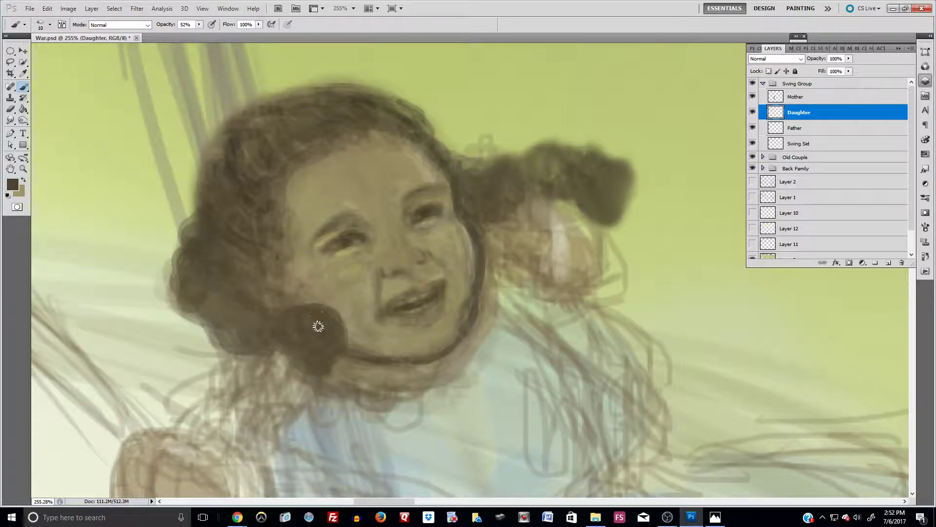
mouse_move(276, 277)
left_mouse_down()
mouse_move(256, 255)
mouse_move(283, 276)
left_mouse_up()
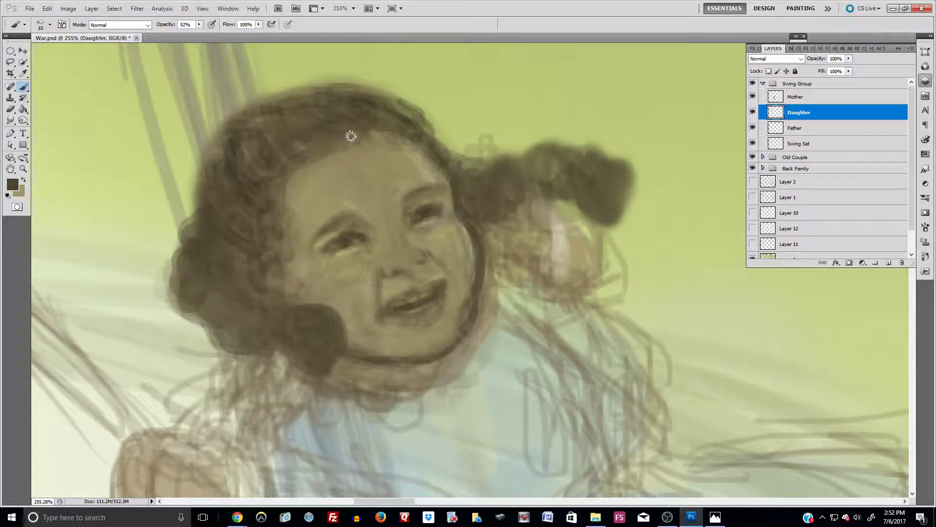
Paint small dark curls along the hairline at the near temple, lowering the brush opacity to 28%.
mouse_move(301, 167)
left_mouse_down()
mouse_move(293, 175)
mouse_move(307, 189)
left_mouse_up()
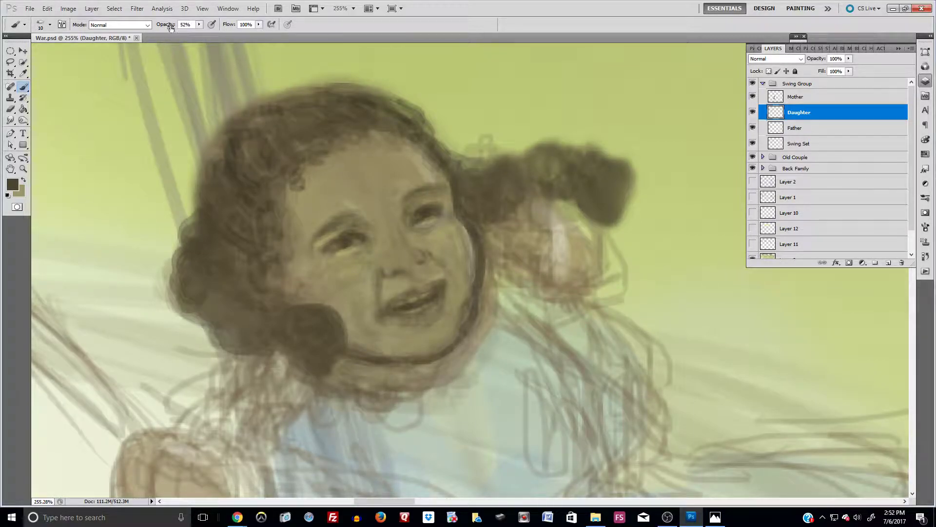
left_click_drag(196, 28, 192, 43)
left_click(306, 167)
mouse_move(305, 177)
left_mouse_down()
mouse_move(329, 159)
mouse_move(320, 167)
left_mouse_up()
Reduce the brush to 4 px and paint fine loose curls along the forehead, temple and far side of the hair.
left_click(50, 24)
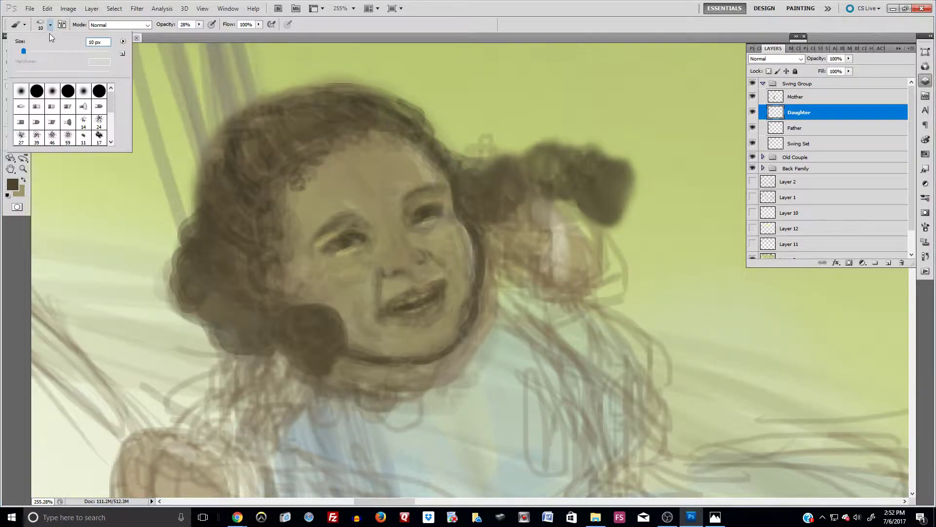
left_click(17, 51)
left_click(205, 144)
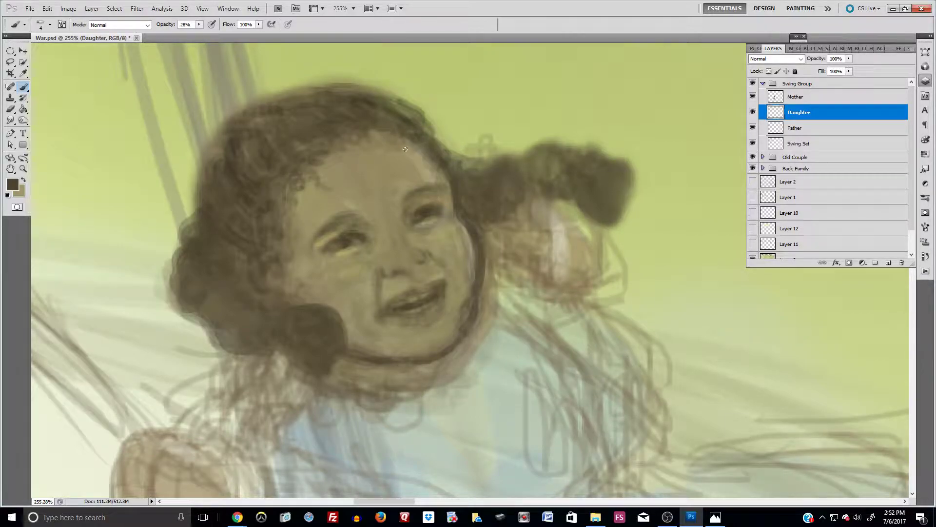
left_click_drag(356, 144, 382, 141)
left_click_drag(437, 131, 455, 139)
mouse_move(302, 186)
left_mouse_down()
mouse_move(277, 247)
mouse_move(280, 237)
left_mouse_up()
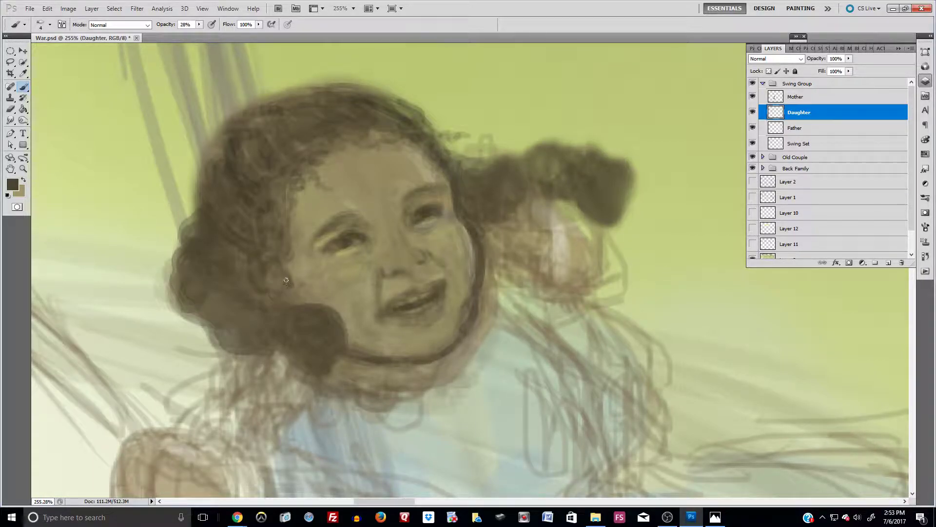
left_click_drag(286, 263, 276, 258)
Set the brush to 15% opacity and 37 px and choose a darker brown foreground colour.
left_click(199, 25)
mouse_move(197, 36)
left_mouse_down()
mouse_move(177, 36)
mouse_move(193, 37)
left_mouse_up()
left_click(50, 25)
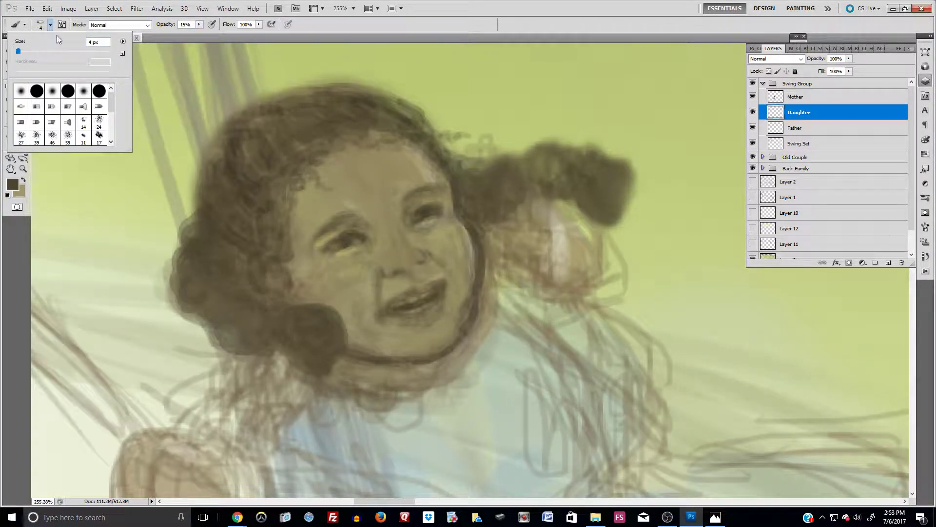
left_click_drag(60, 53, 46, 51)
key("Return")
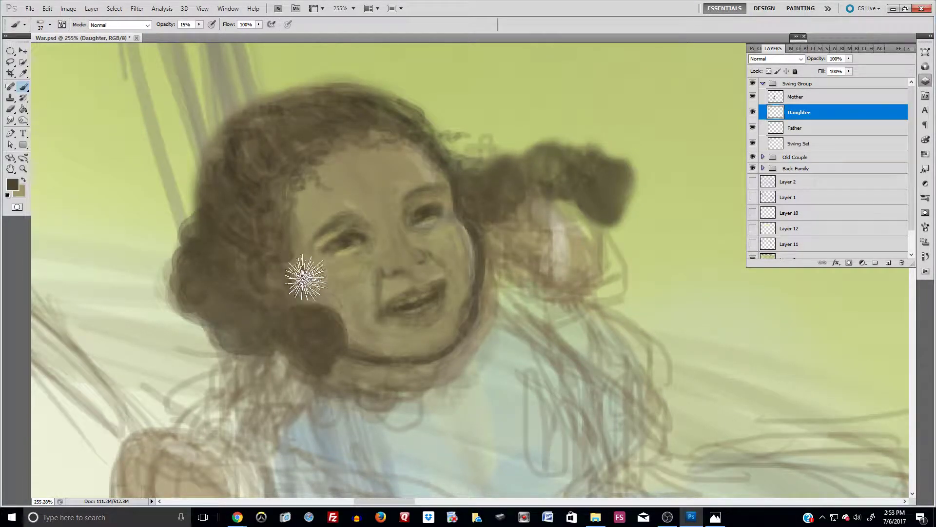
left_click(12, 184)
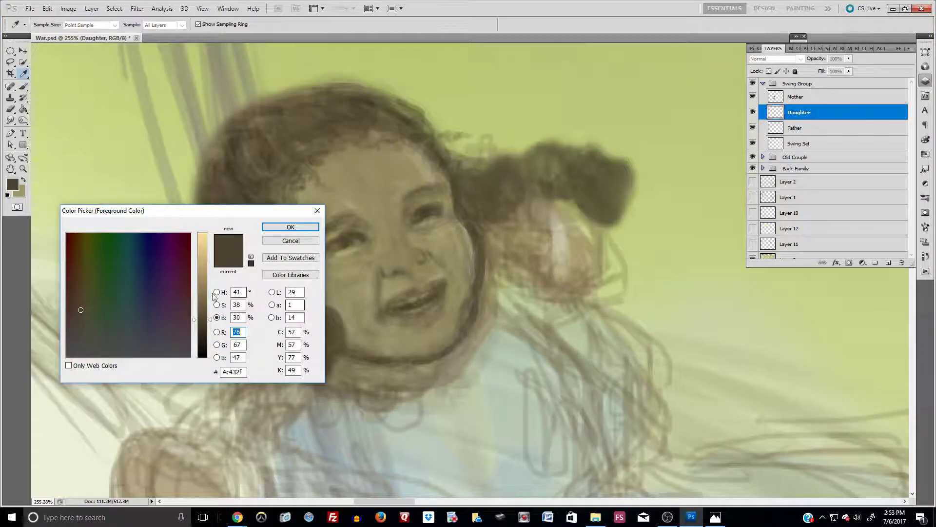
left_click(297, 228)
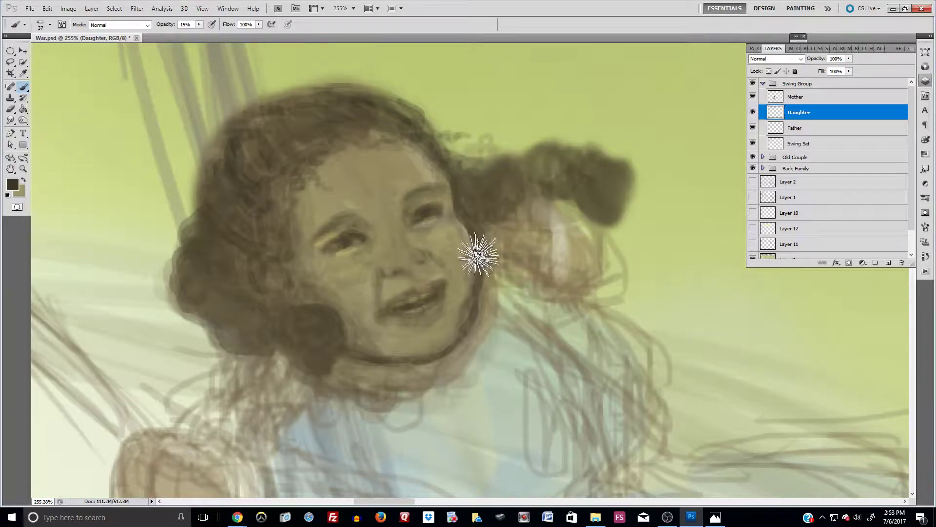
Reduce the brush to 7 px and soften the smile crease and near eye with a sampled face tone.
key("bracketleft")
key("bracketleft")
key("bracketleft")
key("bracketleft")
key("bracketleft")
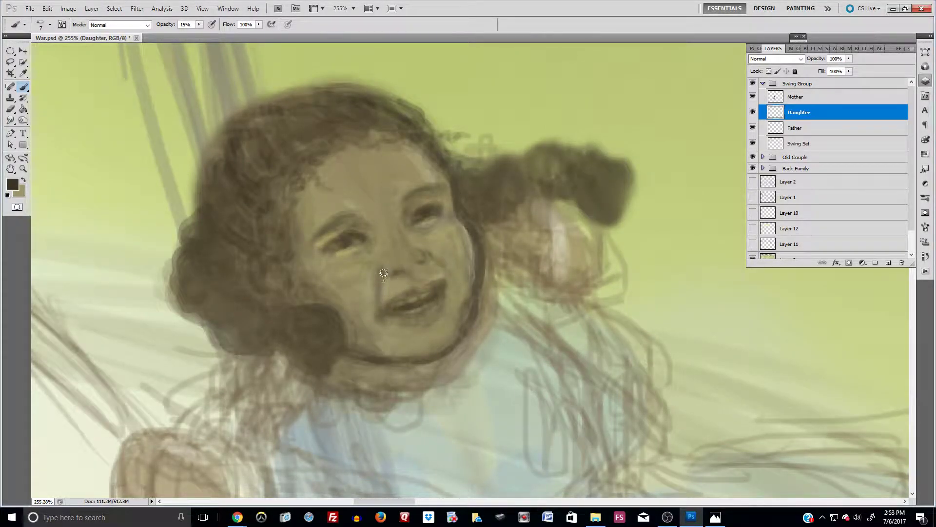
left_click(379, 287, "alt")
mouse_move(384, 289)
left_mouse_down()
mouse_move(379, 295)
mouse_move(399, 287)
mouse_move(375, 297)
left_mouse_up()
mouse_move(354, 249)
left_mouse_down()
mouse_move(332, 255)
mouse_move(350, 249)
mouse_move(356, 230)
mouse_move(334, 241)
mouse_move(353, 234)
left_mouse_up()
Choose pale yellow e1e078 at 6% brush opacity and dab soft highlights below the mouth and beside the near eye.
left_click(15, 184)
left_click(200, 248)
left_click(86, 299)
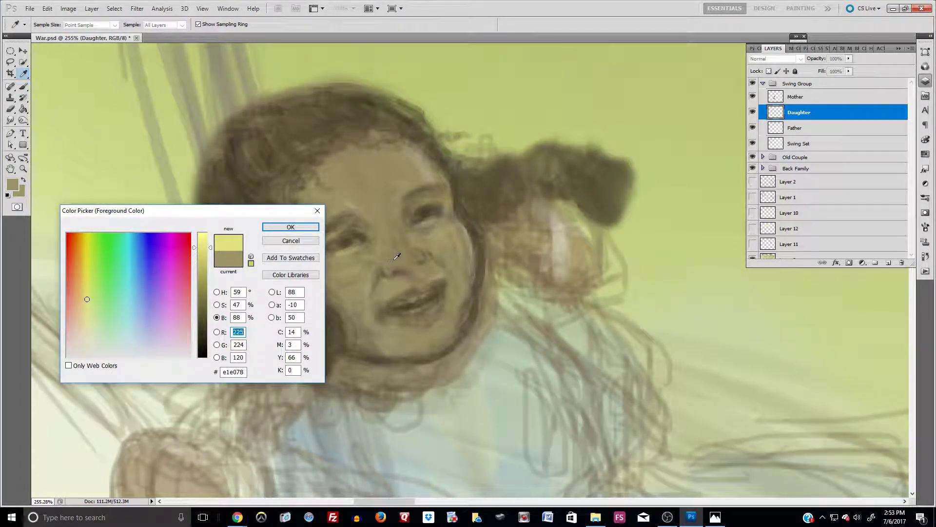
key("Return")
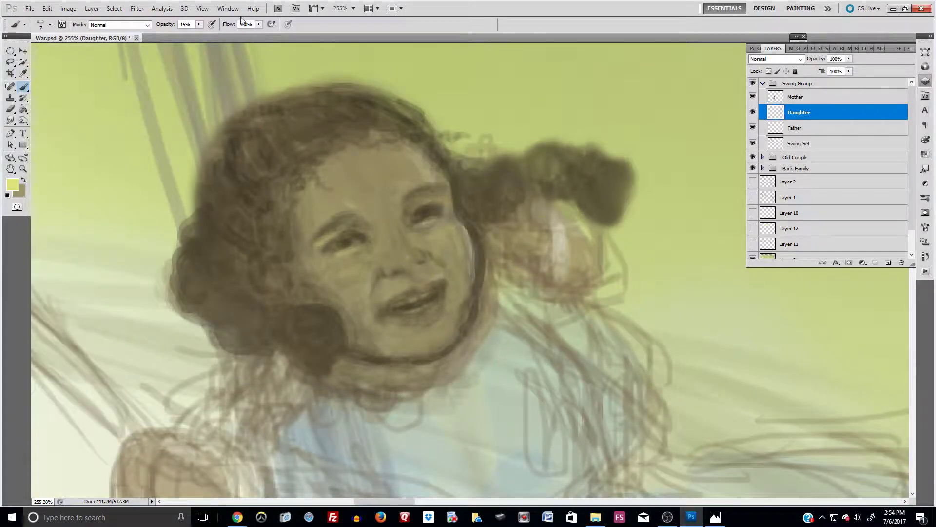
left_click_drag(197, 25, 195, 35)
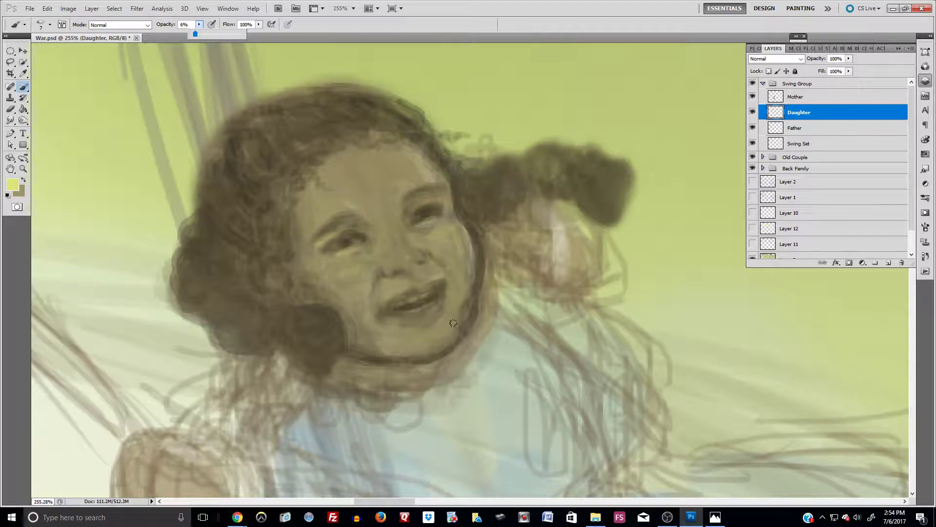
left_click(431, 313)
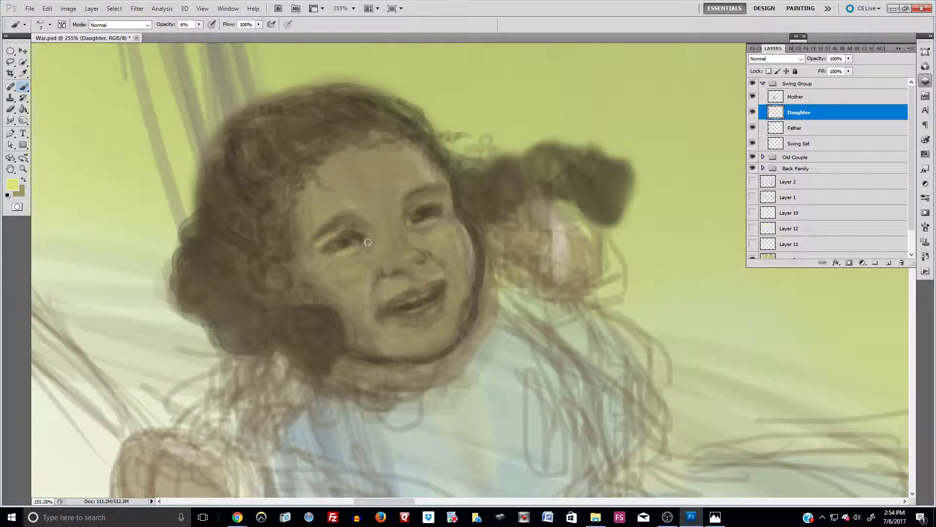
left_click_drag(371, 244, 364, 246)
Sample a dark tone from the face, raise the brush opacity to 37% and darken the near corner of the mouth.
left_click(424, 172, "alt")
left_click(382, 305, "alt")
left_click(50, 24)
left_click(199, 24)
left_click_drag(200, 33, 215, 34)
left_click(381, 308)
left_click_drag(380, 317, 383, 319)
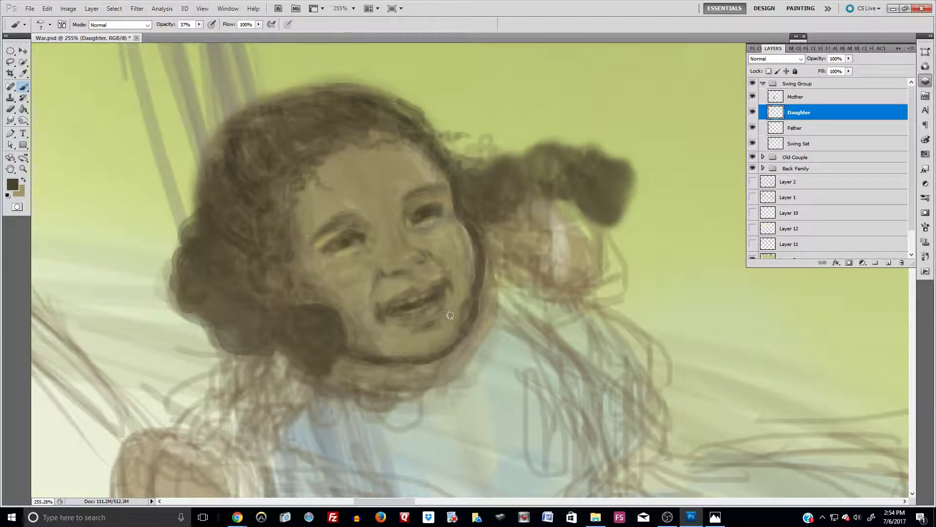
Darken both eyes and the far eyebrow, undoing the extra stroke on the near cheek.
mouse_move(340, 241)
left_mouse_down()
mouse_move(398, 229)
mouse_move(333, 247)
left_mouse_up()
left_click_drag(445, 210, 438, 213)
left_click_drag(415, 196, 455, 192)
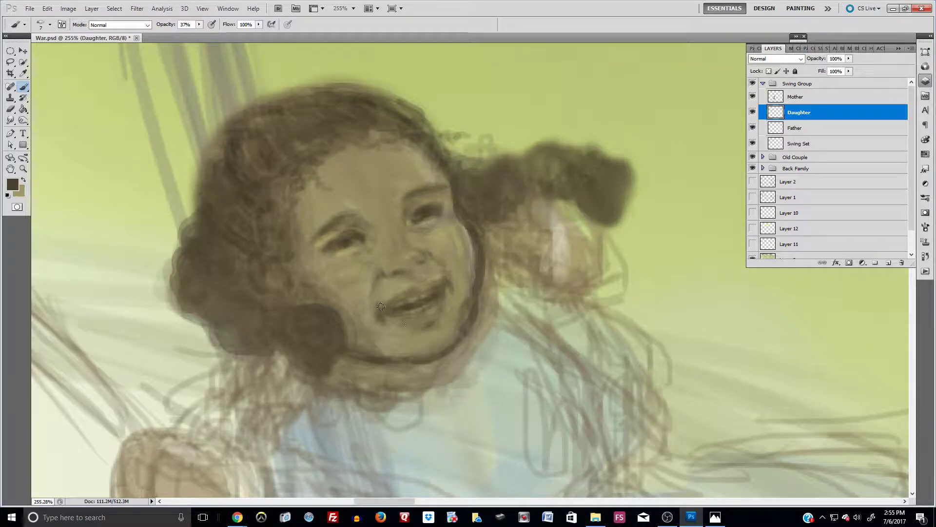
left_click_drag(347, 299, 361, 314)
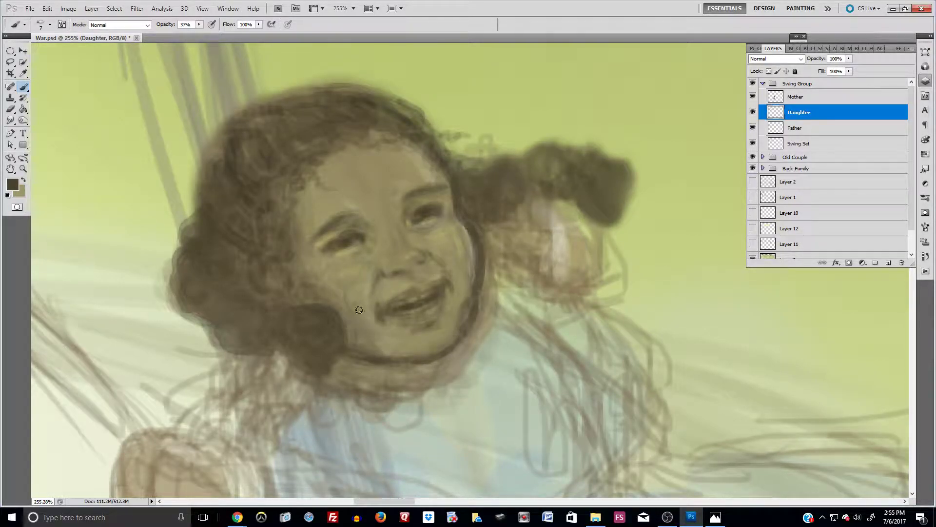
key("ctrl+z")
Swap the foreground and background colours and set the foreground to warm brown 937447.
left_click(23, 180)
left_click(12, 184)
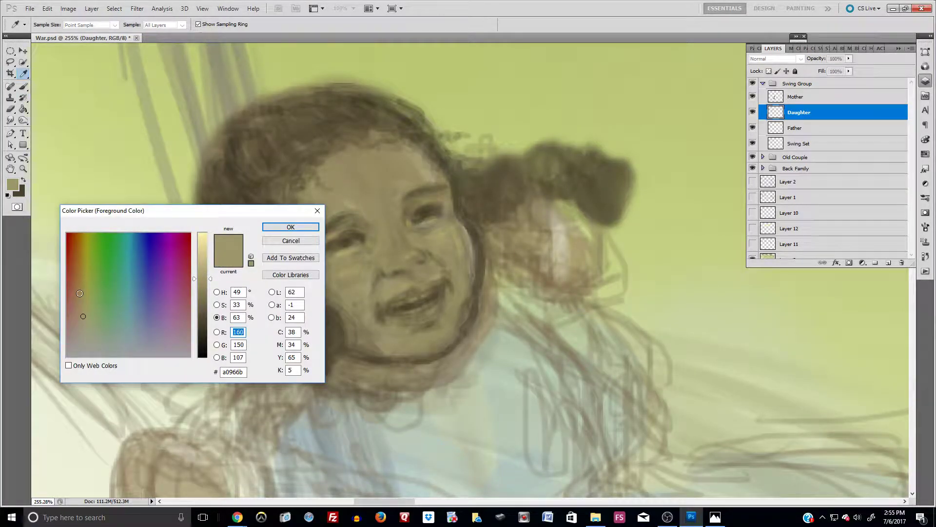
left_click(78, 292)
left_click(206, 286)
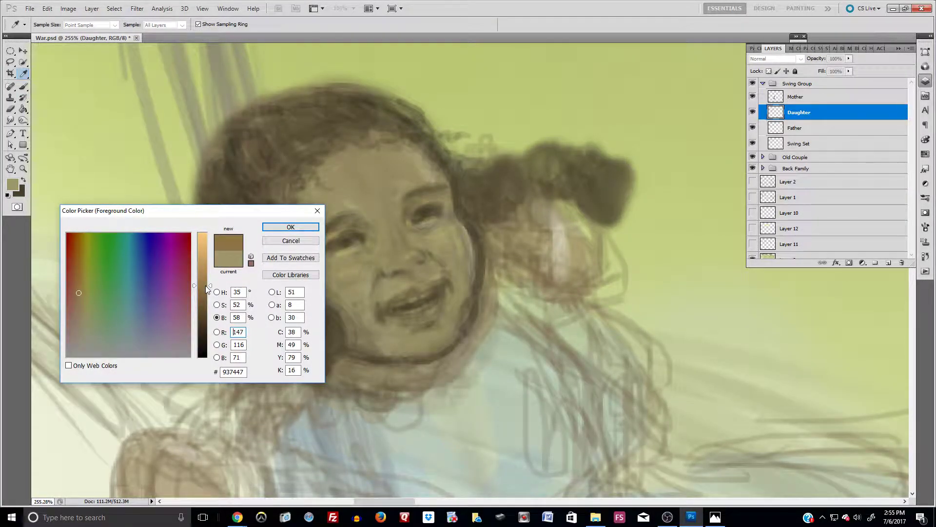
left_click(291, 226)
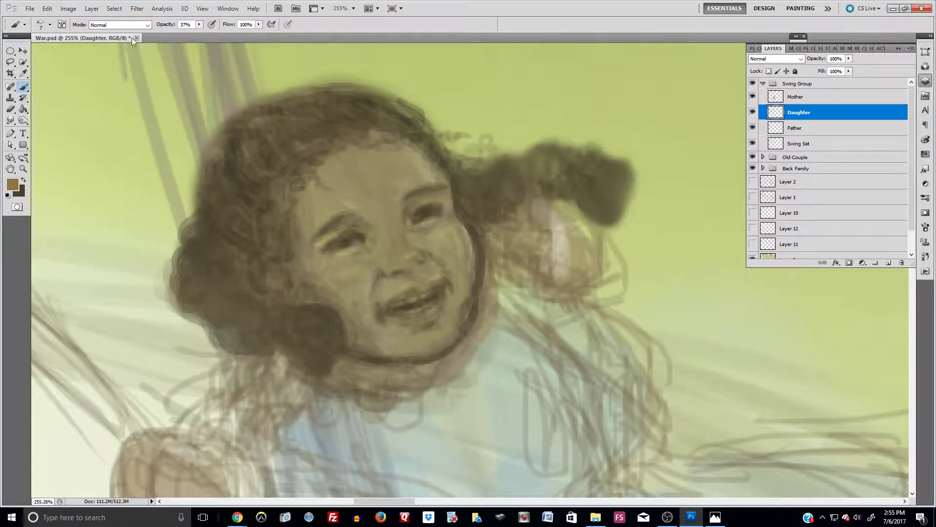
Enlarge the brush to 63 px, lower its opacity to 22% and glaze the warm brown over the face.
left_click(51, 24)
left_click(67, 51)
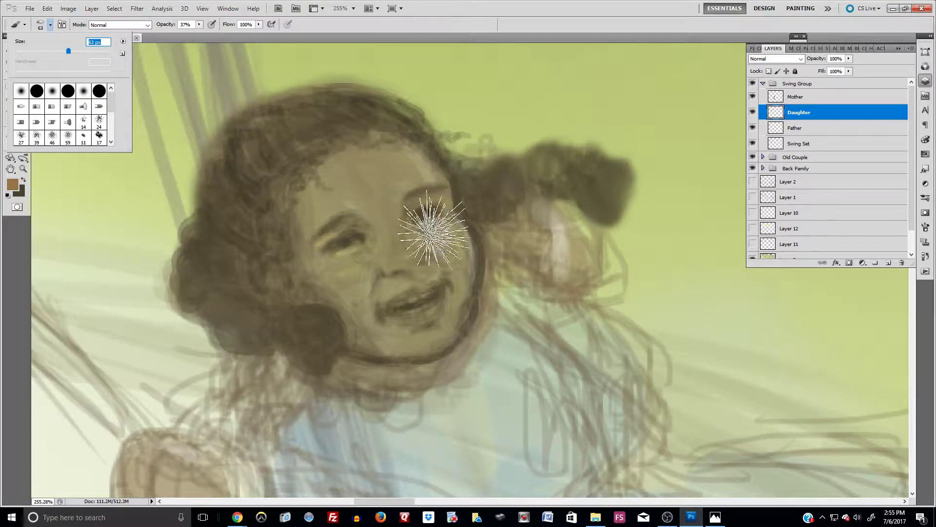
left_click(476, 238)
left_click(199, 24)
left_click(192, 34)
left_click(378, 205)
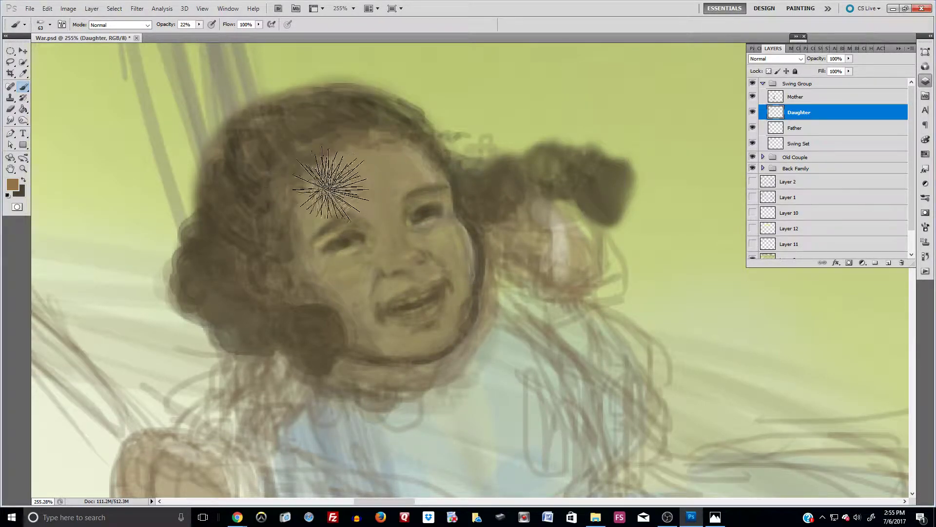
Reduce the brush to 9 px and paint a sampled olive skin tone over both upper eyelids beneath the eyebrows.
left_click(50, 26)
left_click(31, 50)
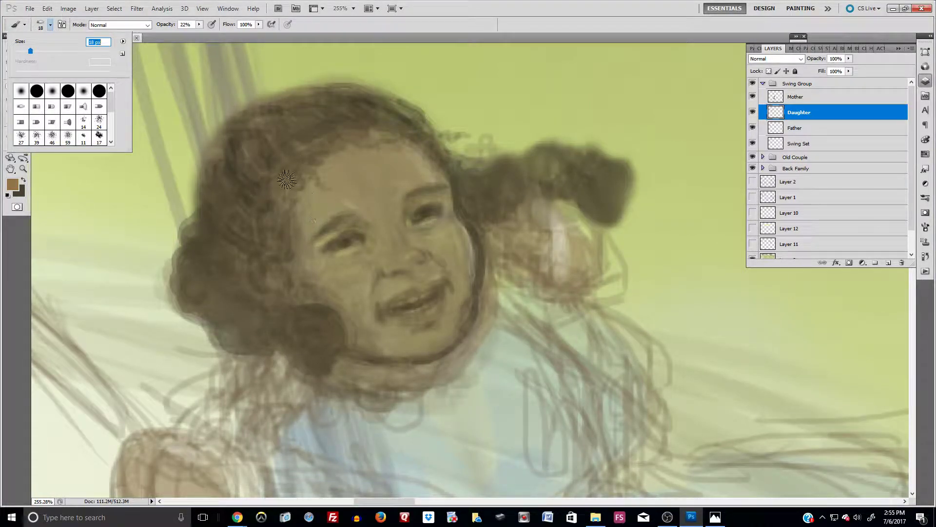
left_click_drag(30, 51, 22, 51)
left_click(322, 238)
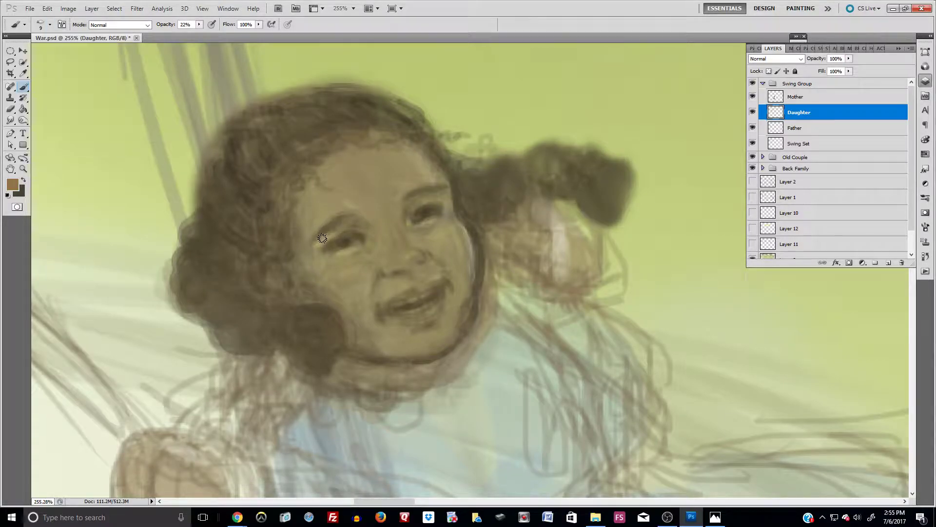
left_click(338, 226, "alt")
left_click_drag(322, 242, 352, 226)
mouse_move(435, 202)
left_mouse_down()
mouse_move(426, 195)
mouse_move(444, 197)
left_mouse_up()
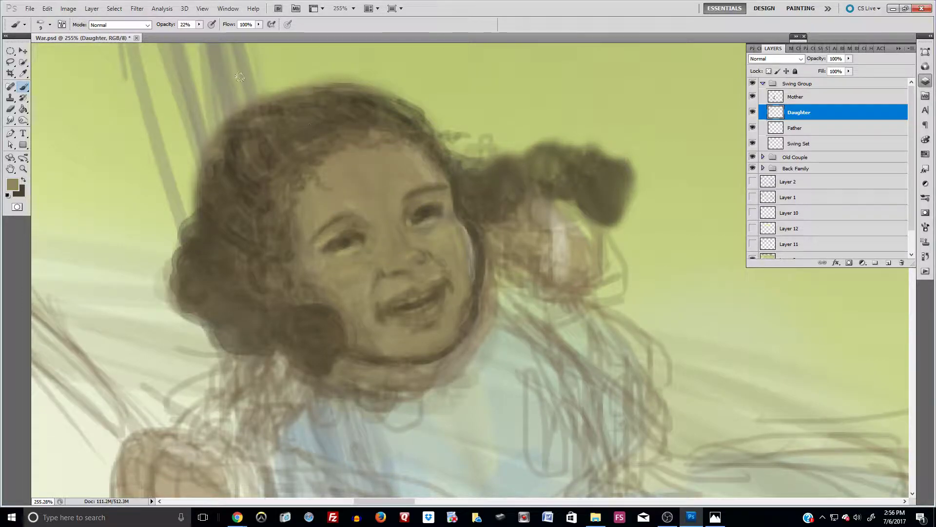
Raise the brush opacity to 74%, touch up the skin beside the nose and shade beneath it with a sampled dark tone.
left_click_drag(200, 26, 226, 35)
left_click(384, 284)
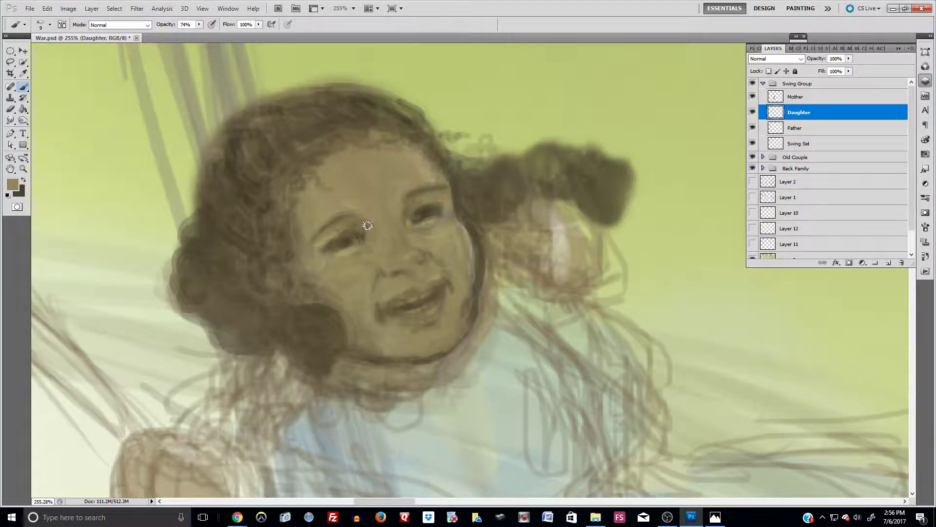
left_click(337, 245, "alt")
left_click_drag(402, 275, 393, 277)
Lower the brush opacity to 22% and blend the shadow under the nose, sampling tones from the nose and lips.
left_click_drag(199, 25, 174, 34)
left_click_drag(394, 279, 403, 276)
left_click_drag(395, 278, 386, 279)
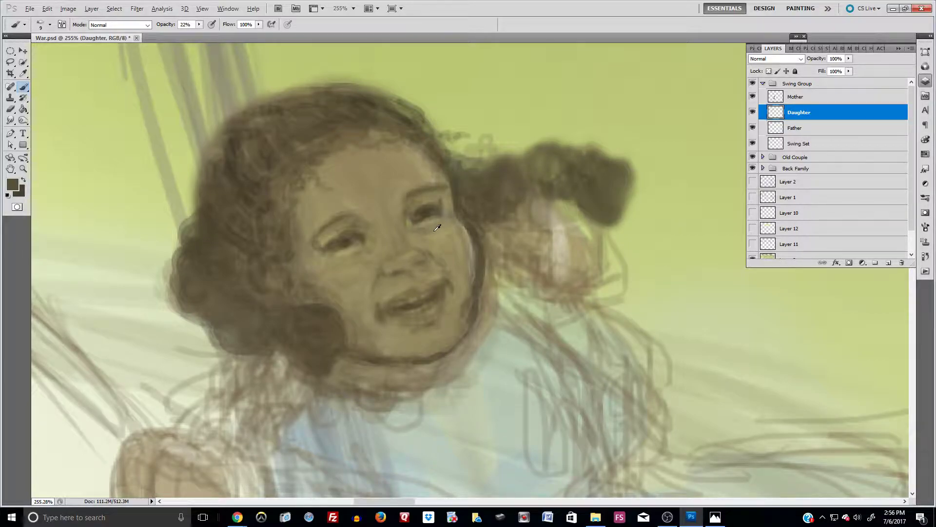
left_click(412, 254, "alt")
left_click(416, 252, "alt")
left_click(420, 299, "alt")
Examine the daughter's face and hair against the whole park scene and again closer up on the swing.
key("ctrl+minus")
key("ctrl+minus")
key("ctrl+minus")
key("ctrl+minus")
key("ctrl+minus")
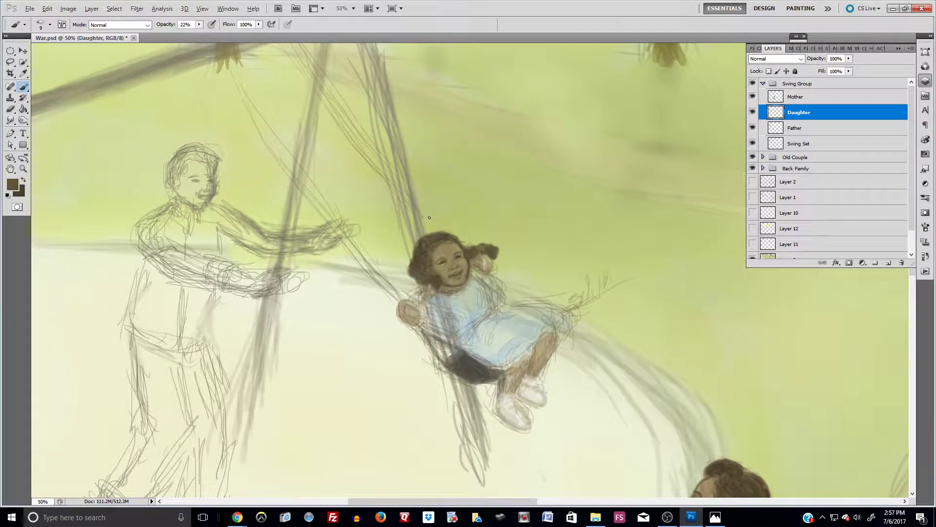
scroll(429, 217, "down", 3)
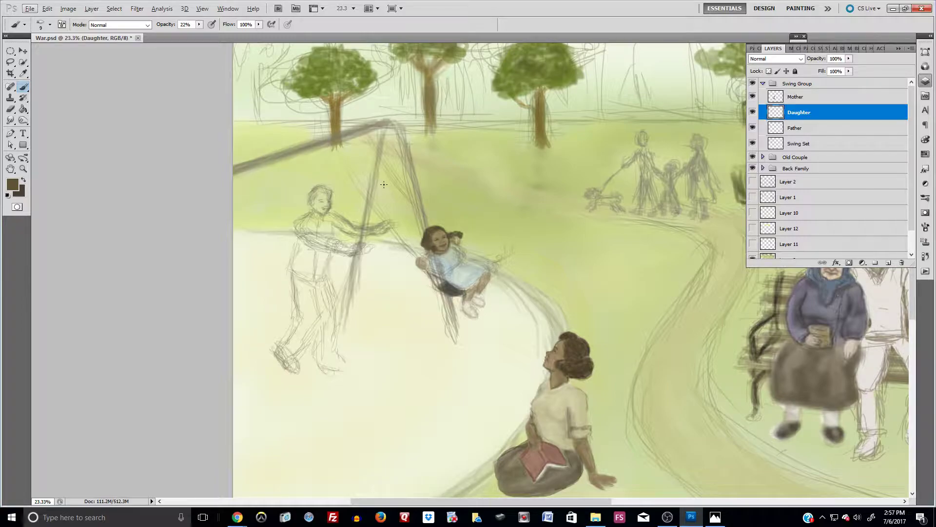
scroll(463, 264, "up", 17)
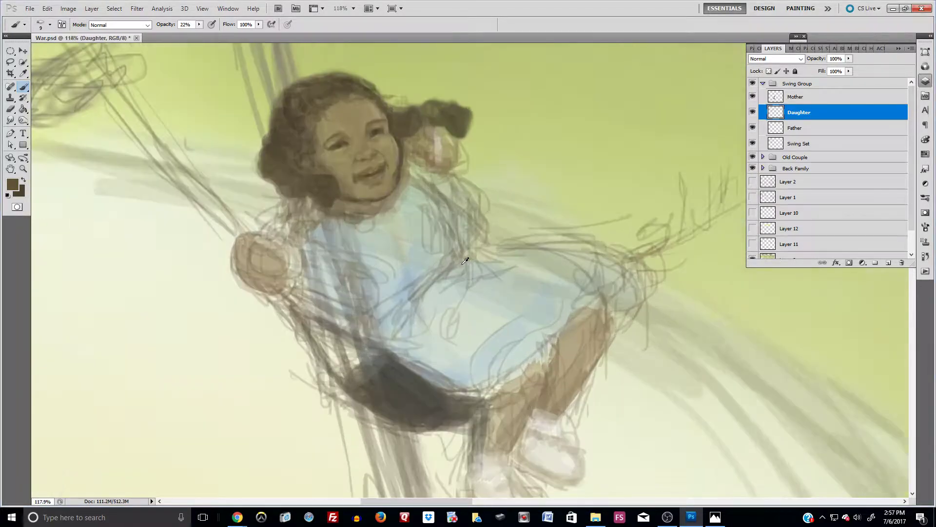
scroll(462, 264, "up", 3)
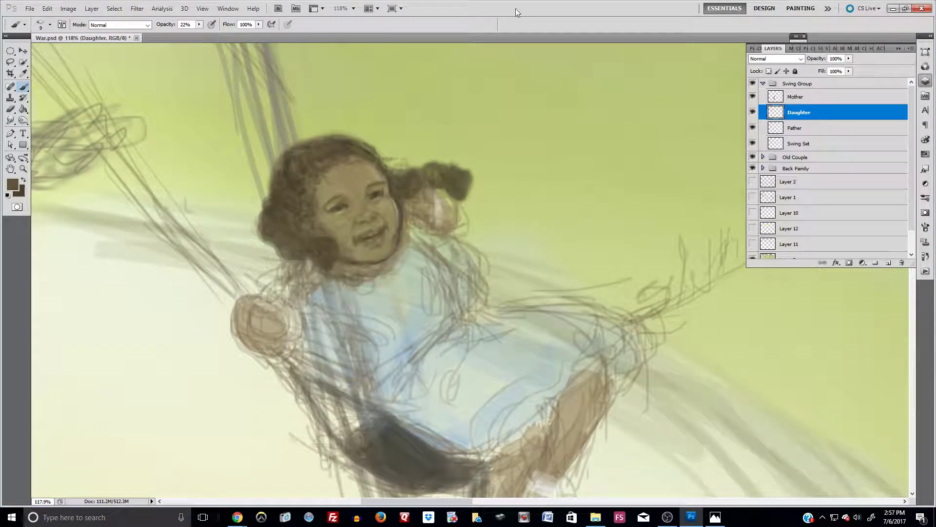
Smudge the eyes, cheeks, jaw and hair edges of the girl's face at 78% strength to soften the painted features.
left_click(10, 119)
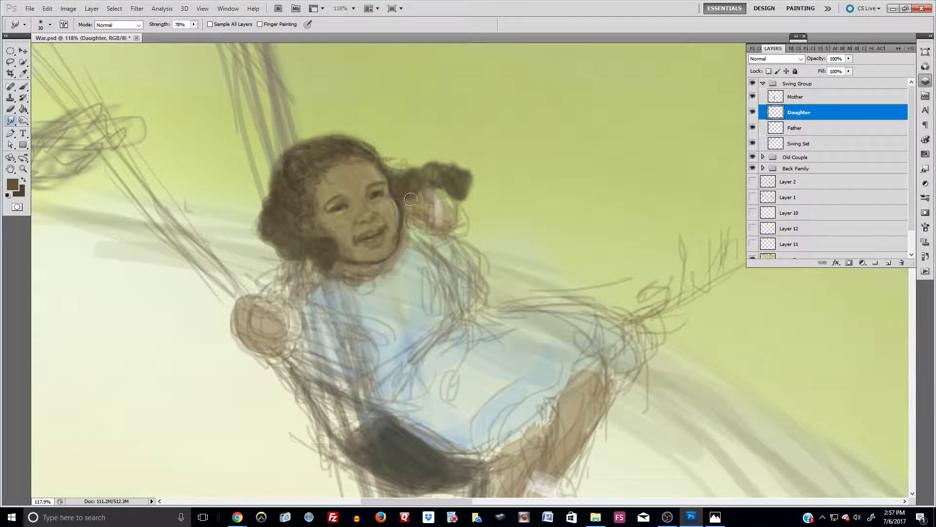
mouse_move(337, 204)
left_mouse_down()
mouse_move(383, 197)
mouse_move(323, 206)
mouse_move(377, 182)
mouse_move(349, 206)
mouse_move(362, 209)
mouse_move(367, 229)
mouse_move(350, 241)
mouse_move(380, 227)
mouse_move(393, 227)
mouse_move(391, 235)
mouse_move(379, 187)
left_mouse_up()
mouse_move(370, 233)
left_mouse_down()
mouse_move(391, 232)
mouse_move(374, 220)
mouse_move(366, 234)
mouse_move(405, 219)
mouse_move(410, 229)
mouse_move(360, 243)
mouse_move(374, 184)
mouse_move(328, 210)
left_mouse_up()
left_click_drag(389, 186, 373, 185)
mouse_move(410, 155)
left_mouse_down()
mouse_move(388, 165)
mouse_move(335, 145)
mouse_move(362, 169)
left_mouse_up()
mouse_move(394, 224)
left_mouse_down()
mouse_move(413, 211)
mouse_move(410, 235)
mouse_move(394, 179)
left_mouse_up()
mouse_move(248, 204)
left_mouse_down()
mouse_move(290, 229)
mouse_move(247, 230)
mouse_move(254, 245)
mouse_move(262, 234)
mouse_move(269, 256)
mouse_move(321, 256)
left_mouse_up()
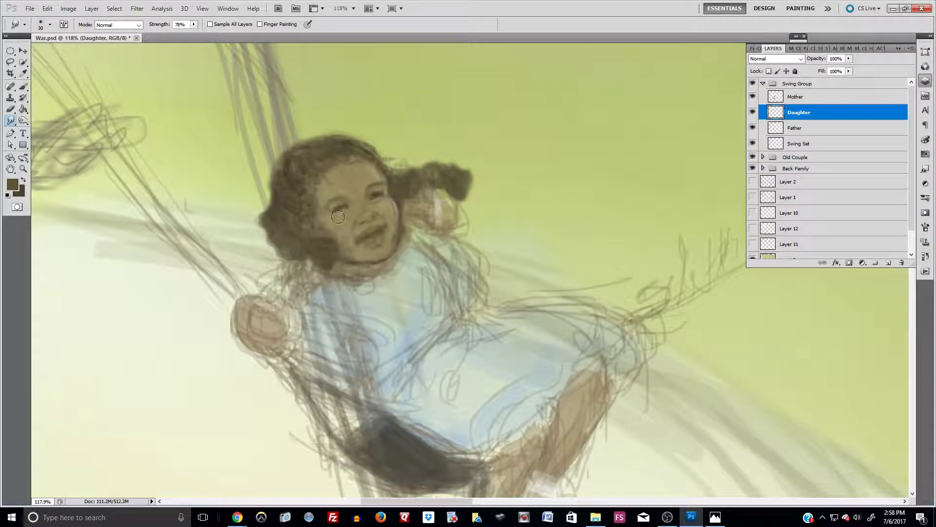
mouse_move(394, 195)
left_mouse_down()
mouse_move(361, 233)
mouse_move(368, 216)
mouse_move(365, 239)
mouse_move(353, 240)
mouse_move(432, 197)
mouse_move(428, 187)
mouse_move(393, 231)
mouse_move(366, 242)
mouse_move(379, 213)
mouse_move(348, 200)
left_mouse_up()
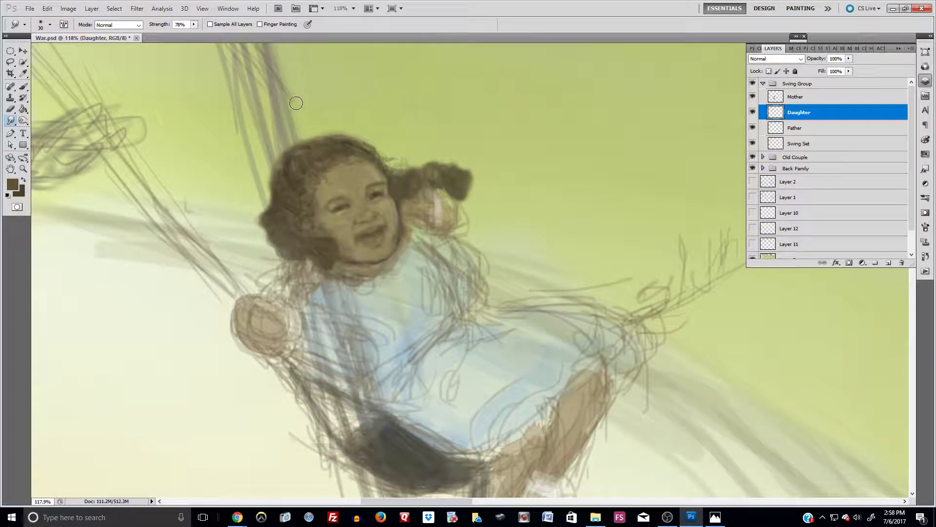
left_click_drag(409, 168, 371, 176)
Set the brush opacity to 45%, sample the dark eye tone and deepen the eyes, cheek crease, jaw edge and mouth.
left_click(23, 86)
left_click(43, 27)
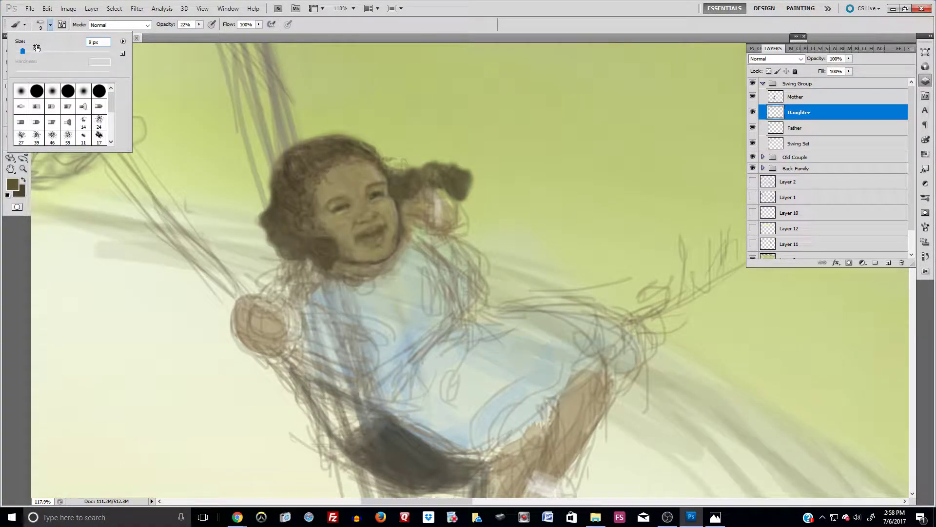
left_click(199, 25)
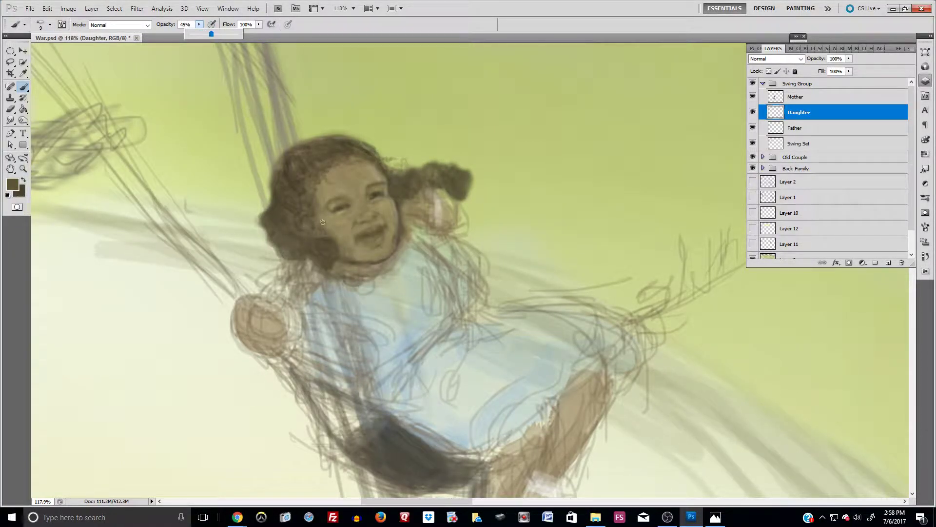
left_click(336, 204, "alt")
left_click(336, 206, "alt")
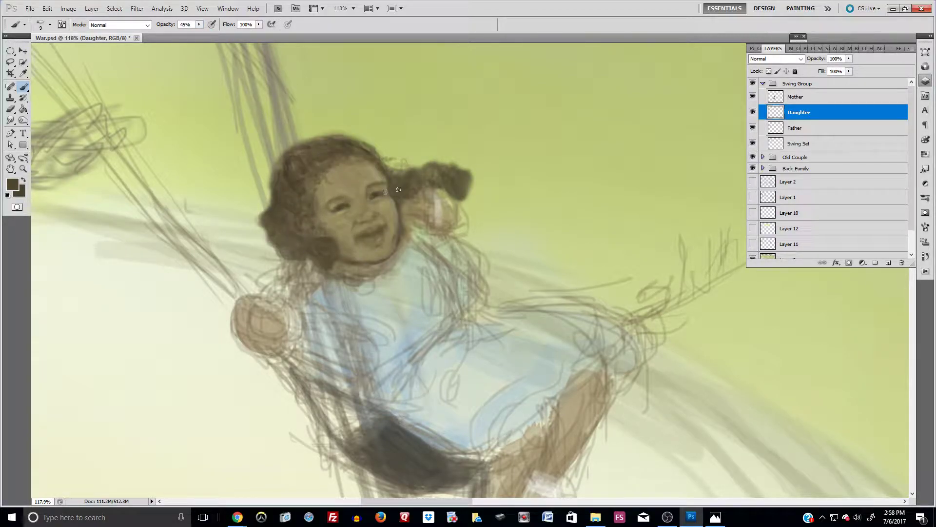
left_click_drag(345, 205, 354, 210)
left_click_drag(347, 235, 349, 244)
left_click_drag(395, 215, 396, 220)
left_click_drag(371, 235, 376, 234)
Pick a pale yellow foreground colour, lower the brush opacity to 15% and dab highlights on the cheeks beneath the eyes.
left_click(13, 183)
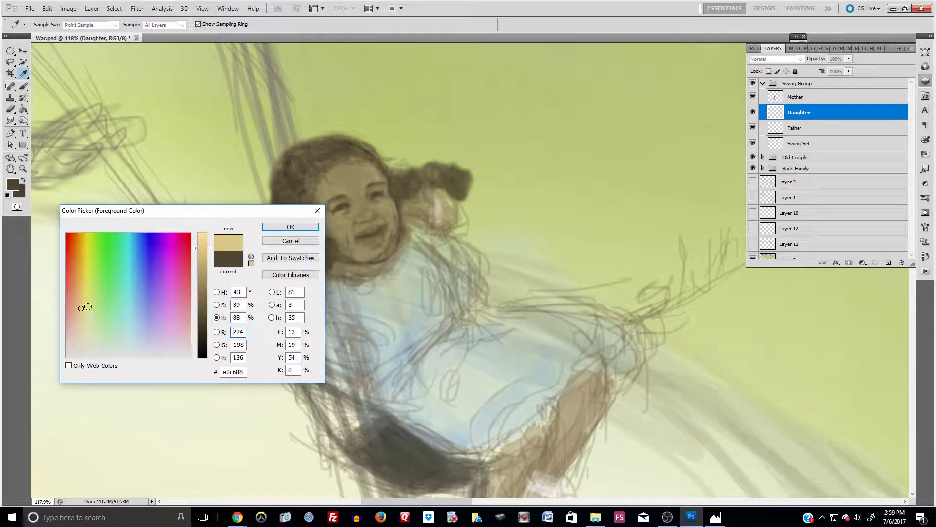
left_click(291, 227)
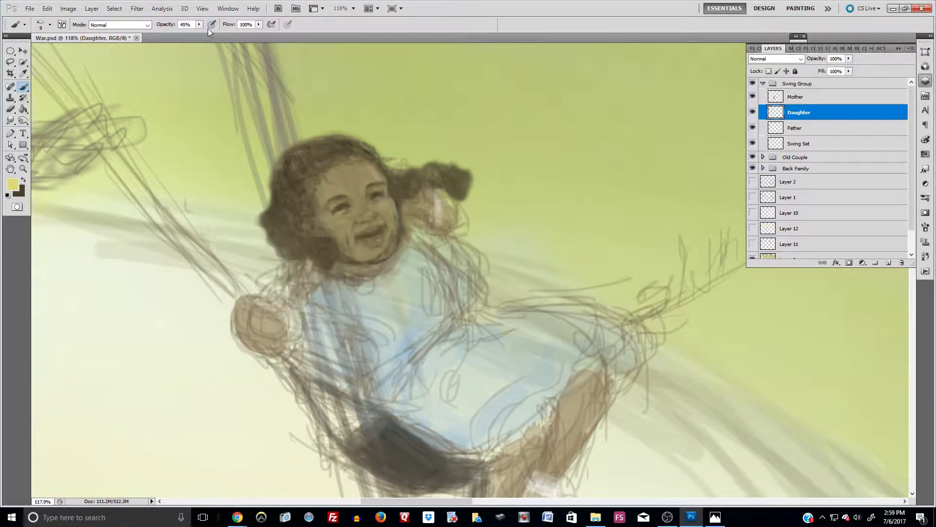
left_click_drag(198, 25, 184, 32)
left_click(386, 201)
Try an orange foreground colour, and replace it with the magenta #c22b6f.
left_click(12, 184)
left_click(72, 266)
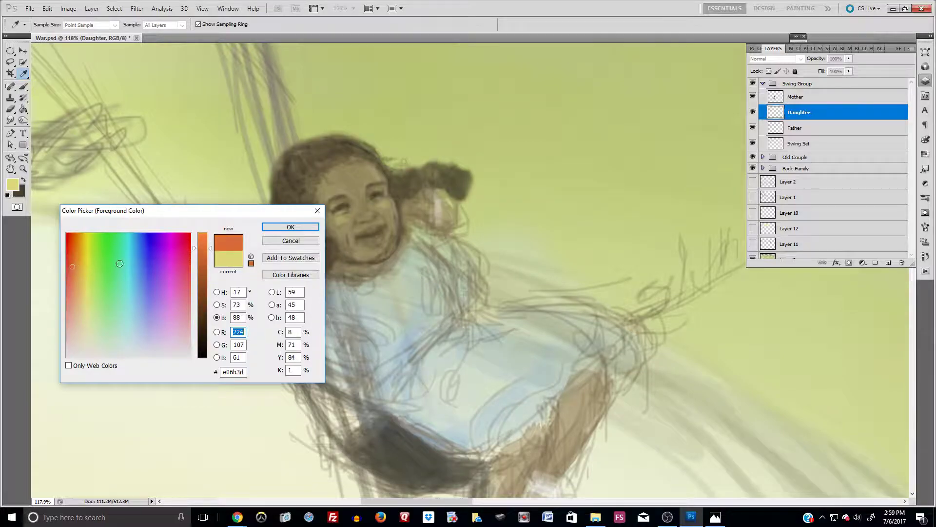
left_click(291, 226)
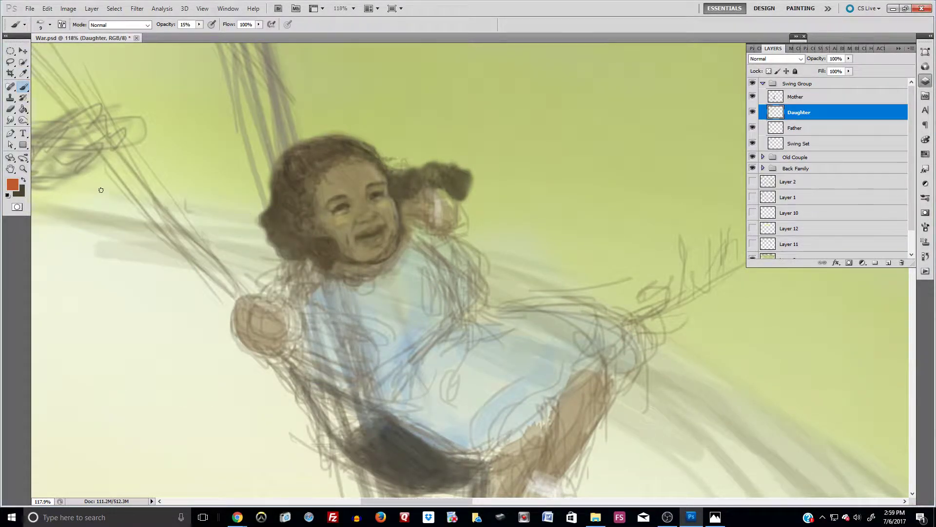
left_click(12, 184)
left_click(181, 261)
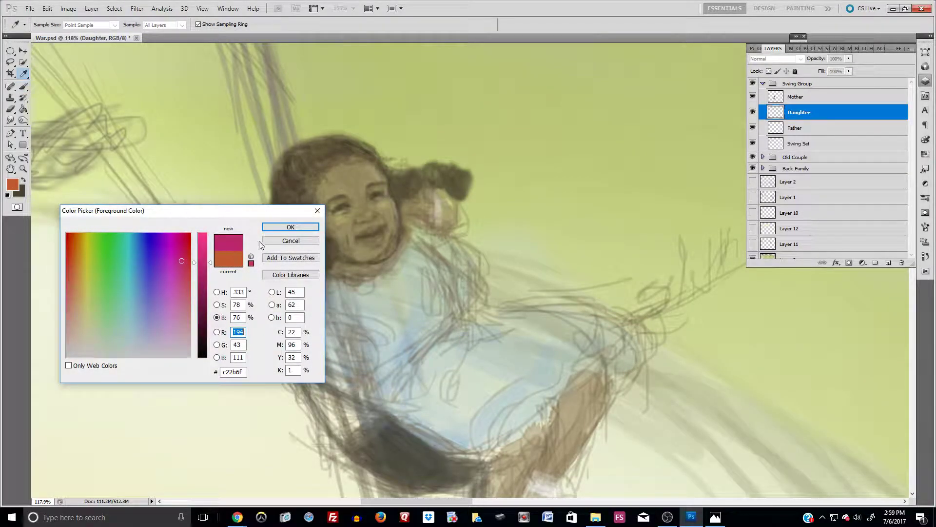
left_click(279, 227)
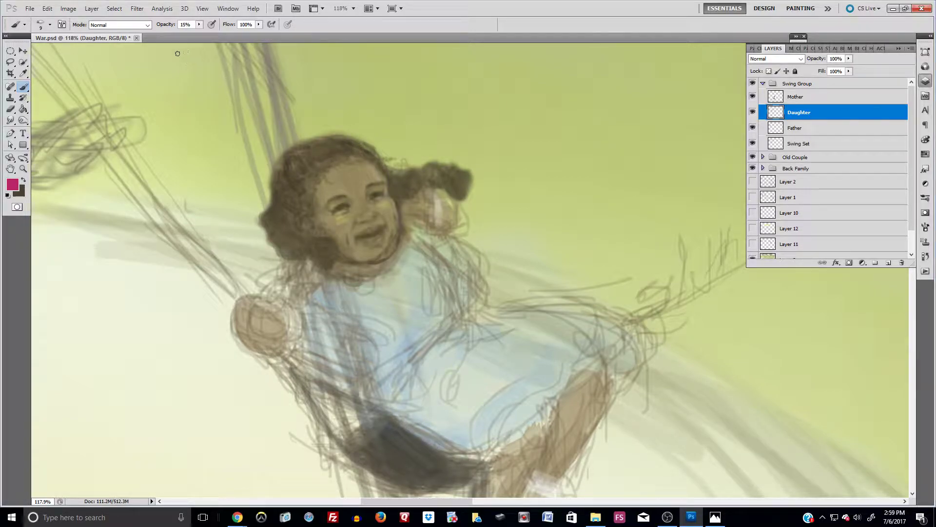
Dab magenta blush on the cheek below the eye with a soft 68 px brush, reducing its opacity to 6%.
left_click(50, 25)
left_click(48, 51)
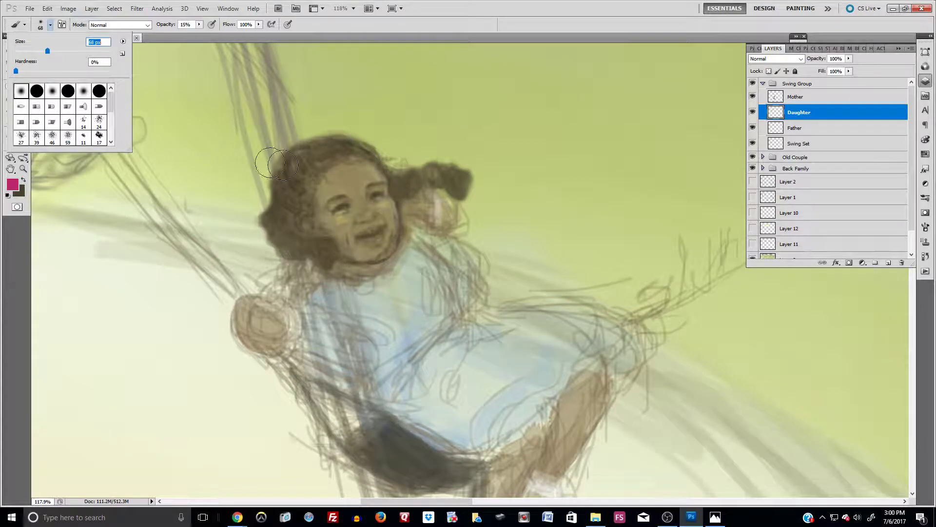
left_click(343, 220)
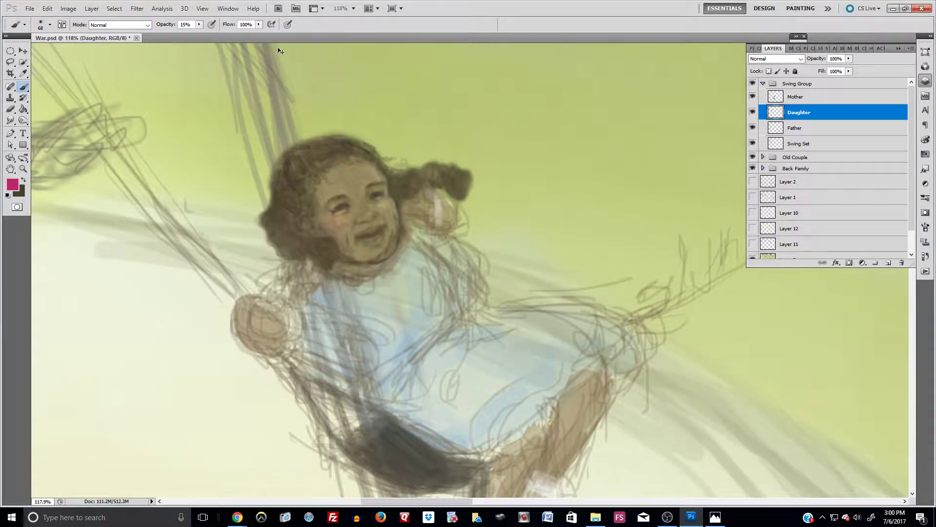
left_click(199, 25)
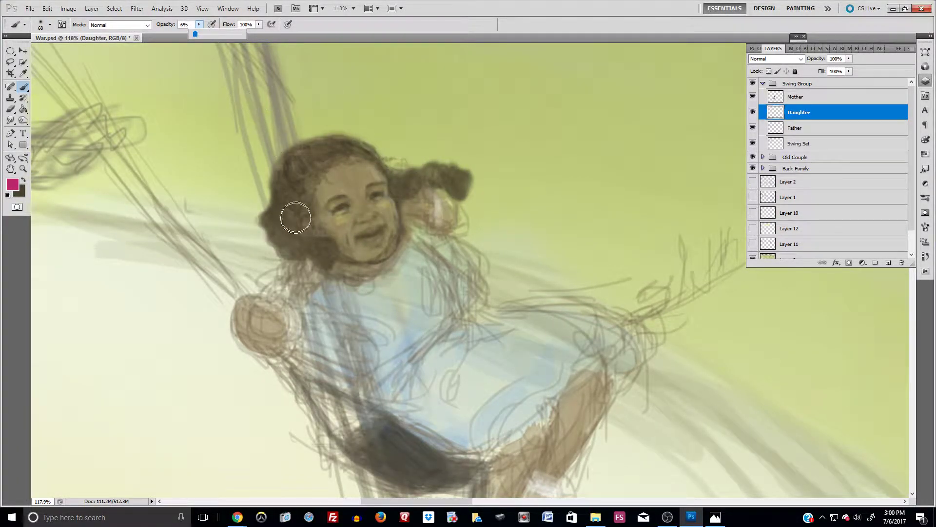
left_click(335, 221)
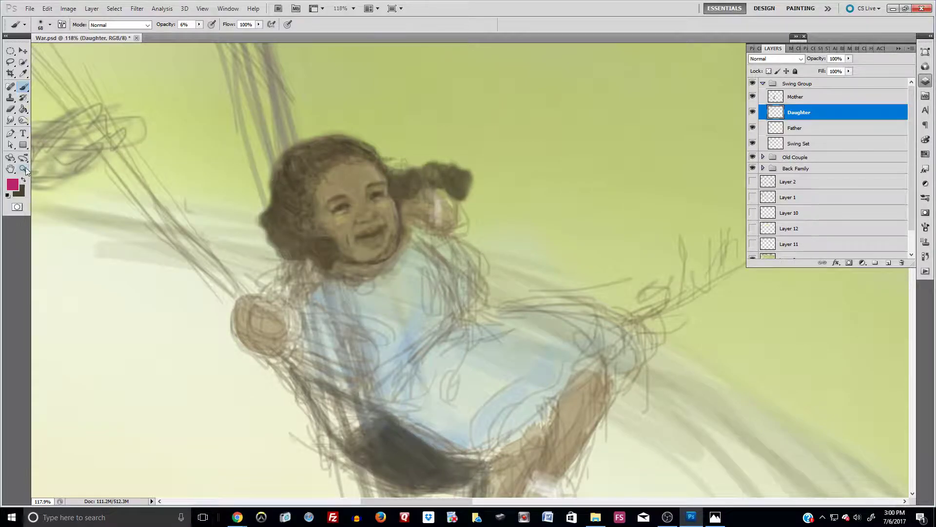
Change the foreground colour to orange and brush a faint glow over the same cheek at 6% opacity.
left_click(12, 184)
left_click(74, 274)
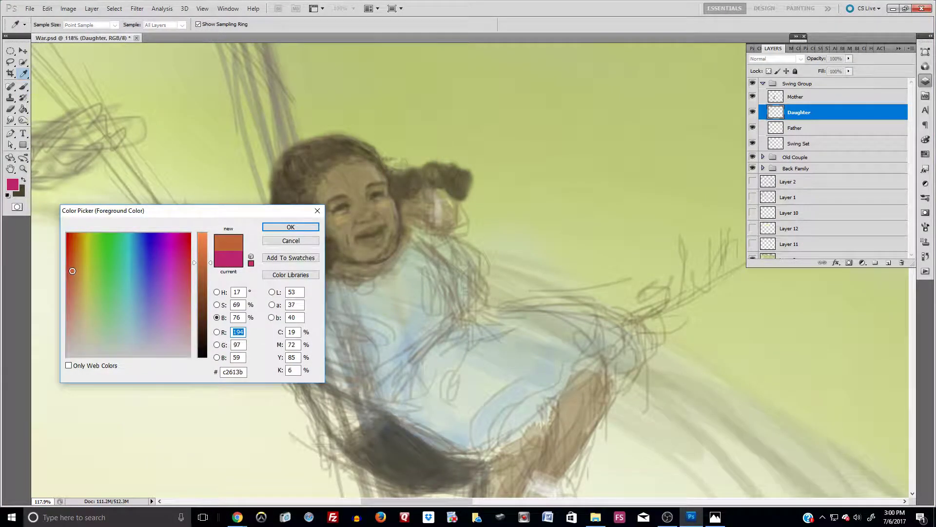
left_click(291, 227)
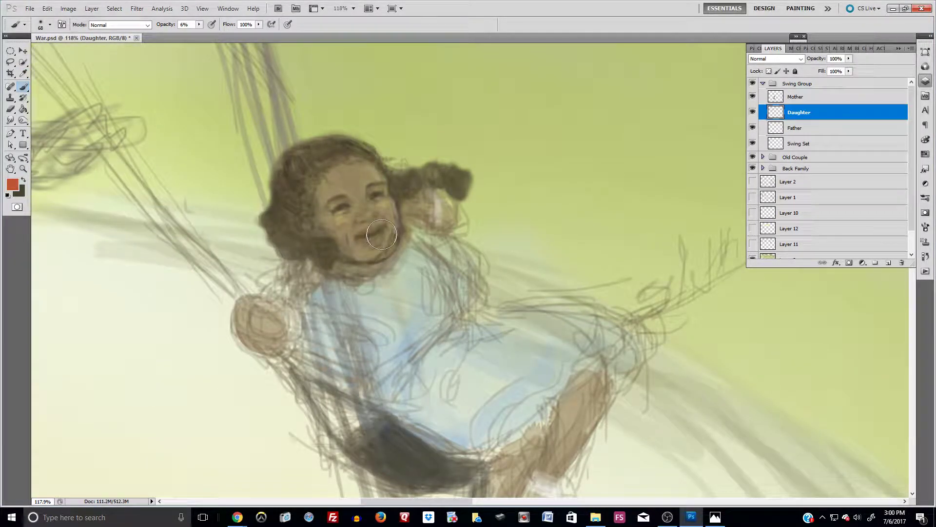
left_click_drag(332, 215, 338, 217)
Switch to a 9 px bristle brush, darken the brown foreground colour to near-black and stroke along the mouth line.
left_click(24, 86)
left_click(71, 86)
left_click(49, 24)
left_click_drag(24, 51, 24, 50)
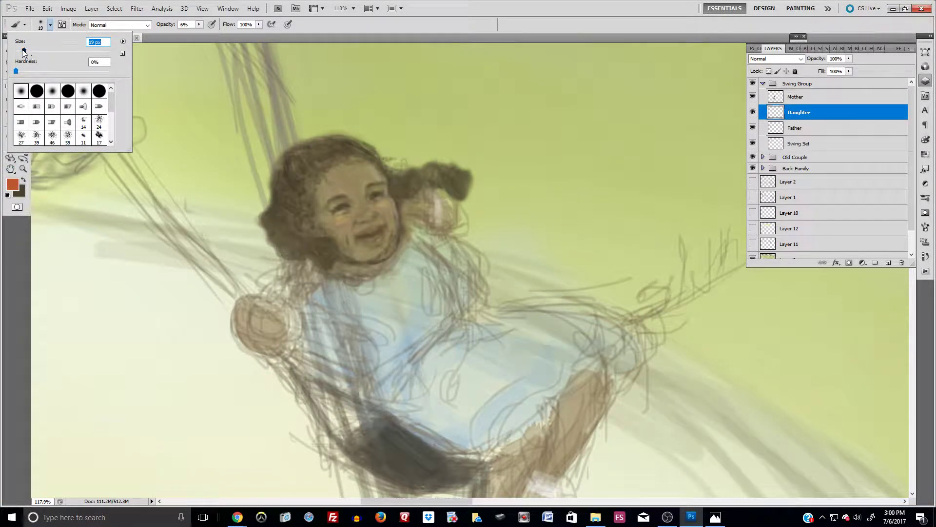
left_click(26, 102)
left_click_drag(23, 52, 23, 52)
left_click(23, 180)
left_click(13, 184)
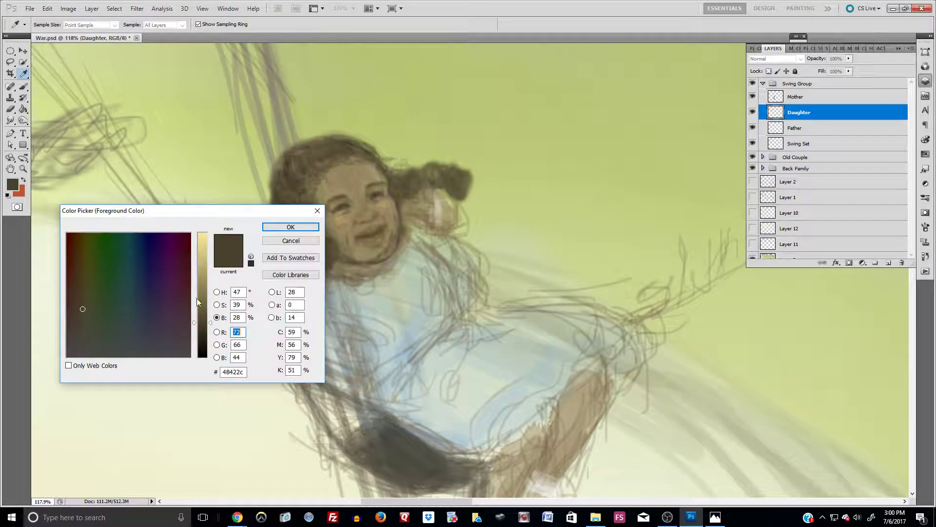
left_click(200, 345)
left_click(290, 227)
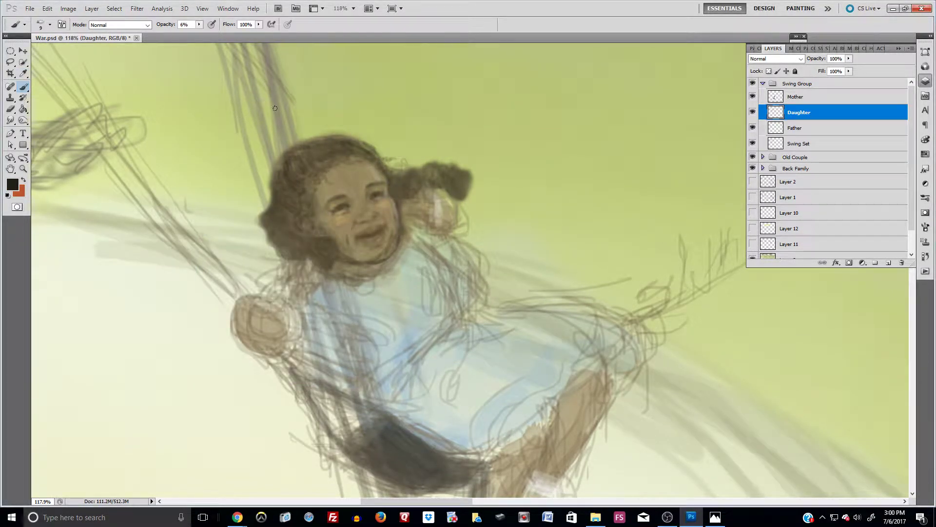
mouse_move(361, 237)
left_mouse_down()
mouse_move(378, 231)
mouse_move(370, 234)
left_mouse_up()
Sample the pale dress colour and brush it faintly over the sketch lines beside the jaw and neck at 6% opacity.
key("ctrl+plus")
key("ctrl+plus")
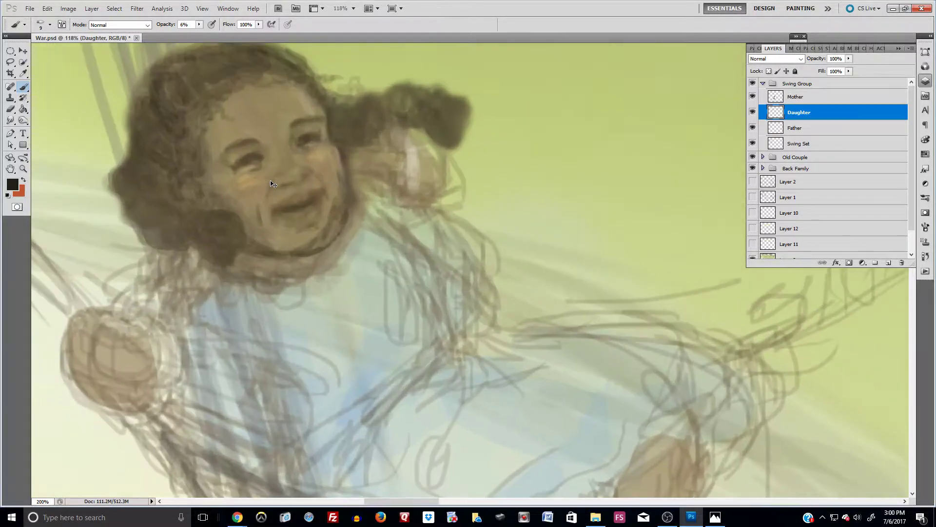
scroll(261, 161, "up", 3)
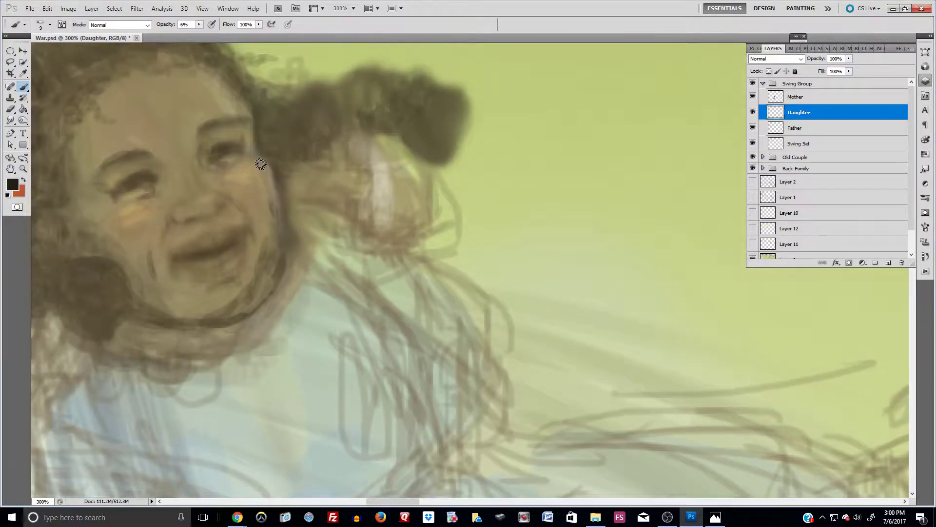
left_click_drag(413, 501, 407, 501)
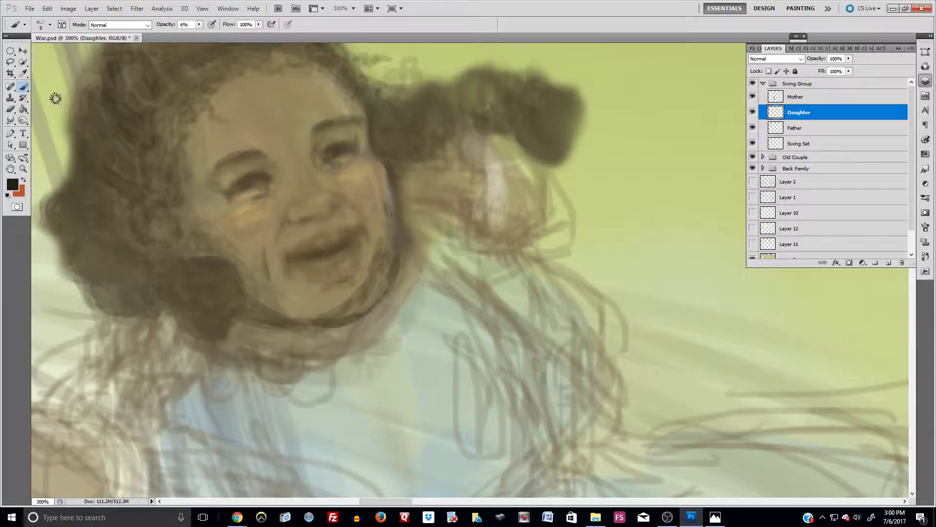
left_click(428, 379, "alt")
left_click(391, 388, "alt")
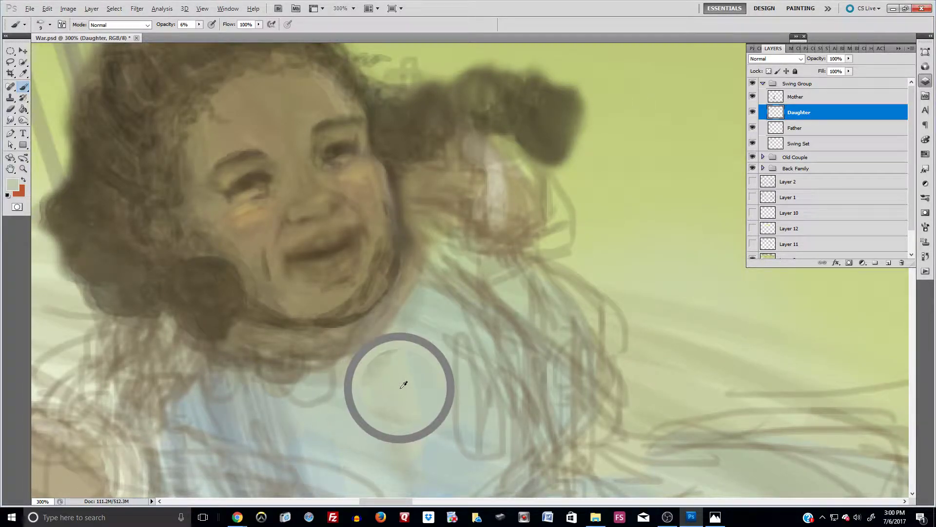
mouse_move(366, 319)
left_mouse_down()
mouse_move(391, 284)
mouse_move(370, 331)
mouse_move(387, 278)
left_mouse_up()
mouse_move(428, 304)
left_mouse_down()
mouse_move(418, 222)
mouse_move(382, 304)
mouse_move(384, 282)
mouse_move(415, 246)
mouse_move(391, 299)
mouse_move(407, 257)
left_mouse_up()
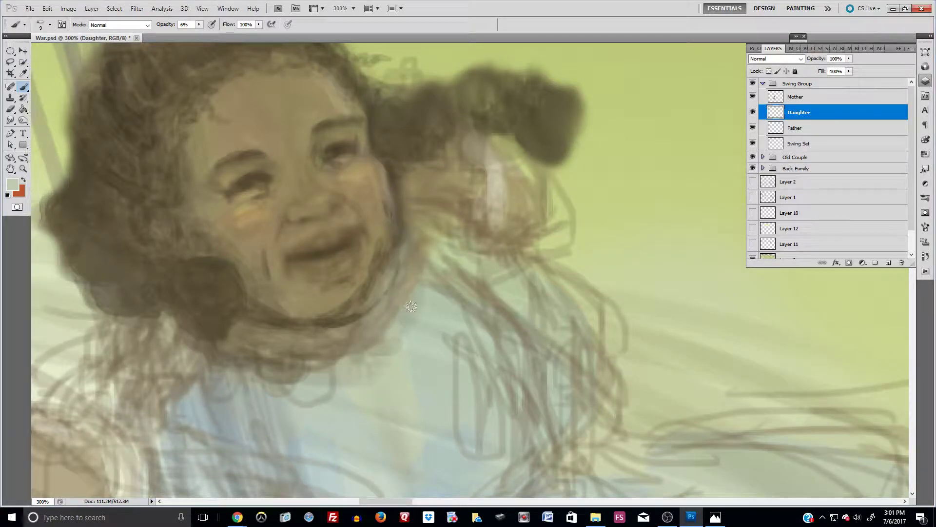
Raise the brush opacity to 73%, paint the dress's shoulder and neckline in the pale tone and edge the collar in sampled grey-blue.
left_click(199, 24)
left_click_drag(201, 34, 233, 34)
left_click(411, 292)
mouse_move(372, 310)
left_mouse_down()
mouse_move(393, 269)
mouse_move(369, 318)
mouse_move(384, 300)
mouse_move(380, 339)
mouse_move(408, 259)
mouse_move(429, 257)
mouse_move(408, 253)
mouse_move(410, 236)
mouse_move(454, 254)
mouse_move(429, 271)
mouse_move(412, 313)
mouse_move(420, 278)
mouse_move(405, 318)
mouse_move(441, 270)
mouse_move(441, 295)
mouse_move(435, 261)
mouse_move(397, 246)
mouse_move(360, 356)
mouse_move(372, 313)
mouse_move(368, 349)
left_mouse_up()
mouse_move(261, 392)
left_mouse_down()
mouse_move(257, 373)
mouse_move(286, 395)
left_mouse_up()
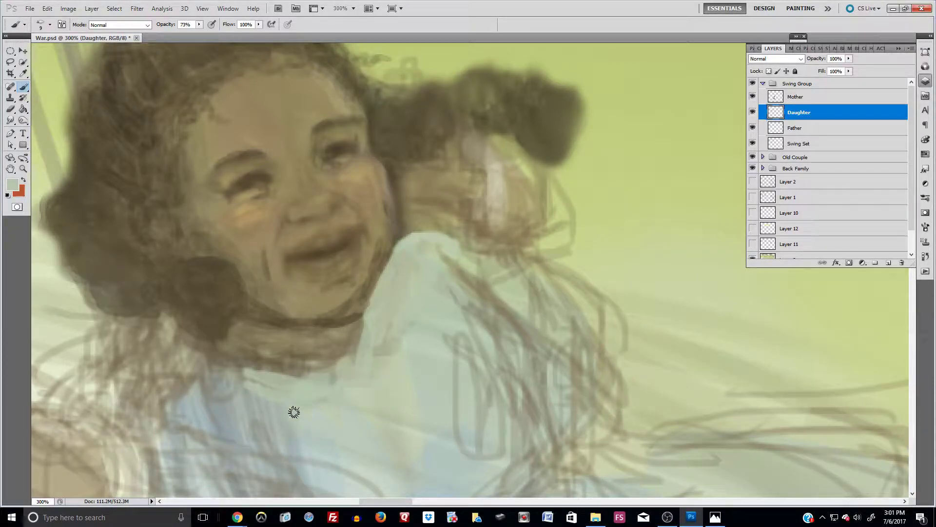
mouse_move(335, 376)
left_mouse_down()
mouse_move(294, 391)
mouse_move(300, 382)
mouse_move(321, 387)
mouse_move(304, 379)
mouse_move(306, 368)
mouse_move(237, 361)
mouse_move(326, 377)
mouse_move(226, 409)
mouse_move(217, 397)
mouse_move(224, 382)
mouse_move(261, 385)
mouse_move(206, 365)
mouse_move(201, 352)
mouse_move(391, 376)
mouse_move(266, 382)
mouse_move(213, 349)
mouse_move(265, 381)
mouse_move(254, 369)
mouse_move(319, 390)
mouse_move(249, 366)
mouse_move(300, 379)
mouse_move(346, 374)
mouse_move(368, 353)
mouse_move(351, 352)
mouse_move(366, 340)
left_mouse_up()
left_click(209, 398, "alt")
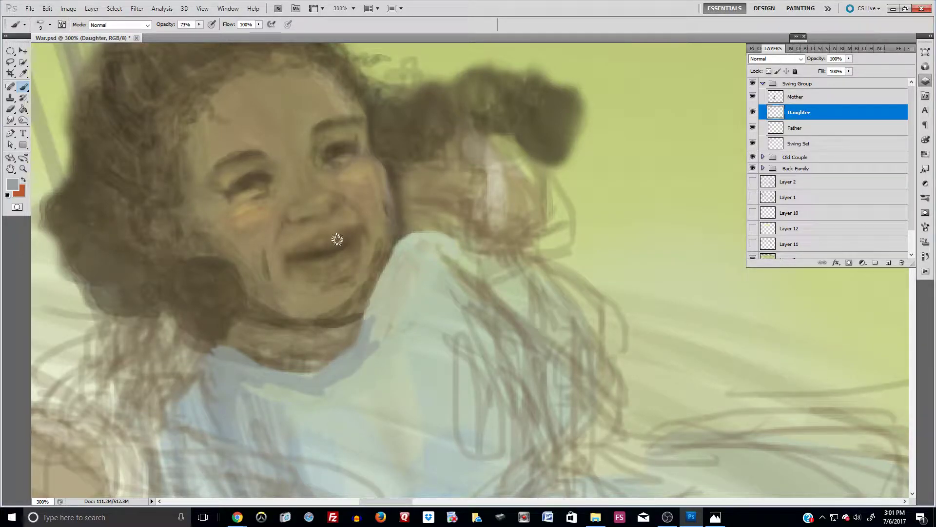
Sample the dark tone from the eye and fill in the open mouth between the lips at 73% opacity.
left_click(343, 146, "alt")
mouse_move(302, 253)
left_mouse_down()
mouse_move(336, 248)
mouse_move(311, 251)
mouse_move(322, 254)
left_mouse_up()
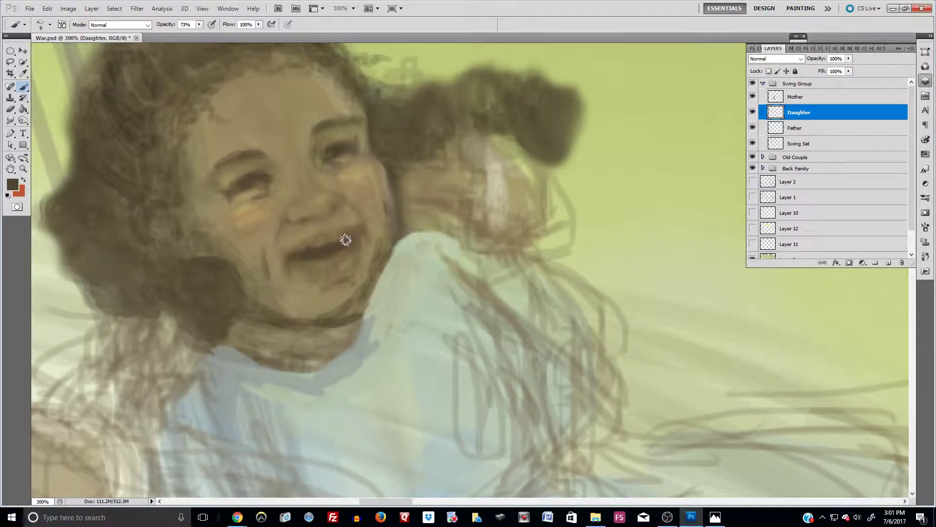
left_click_drag(324, 257, 336, 252)
mouse_move(329, 261)
left_mouse_down()
mouse_move(363, 244)
mouse_move(343, 252)
left_mouse_up()
Reduce the brush to 5 px and 11% opacity and refine the upper lip edge and inside of the smiling mouth.
left_click_drag(198, 25, 169, 37)
left_click(49, 25)
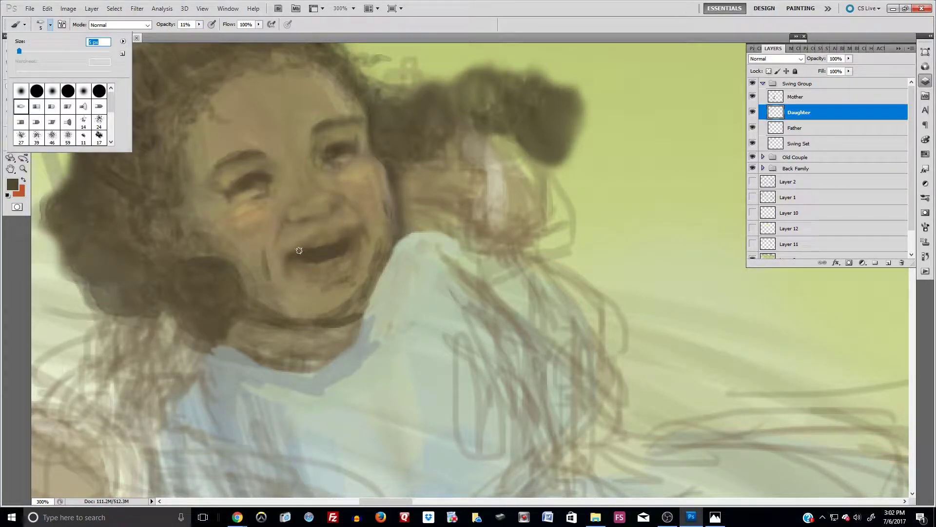
left_click_drag(299, 250, 306, 243)
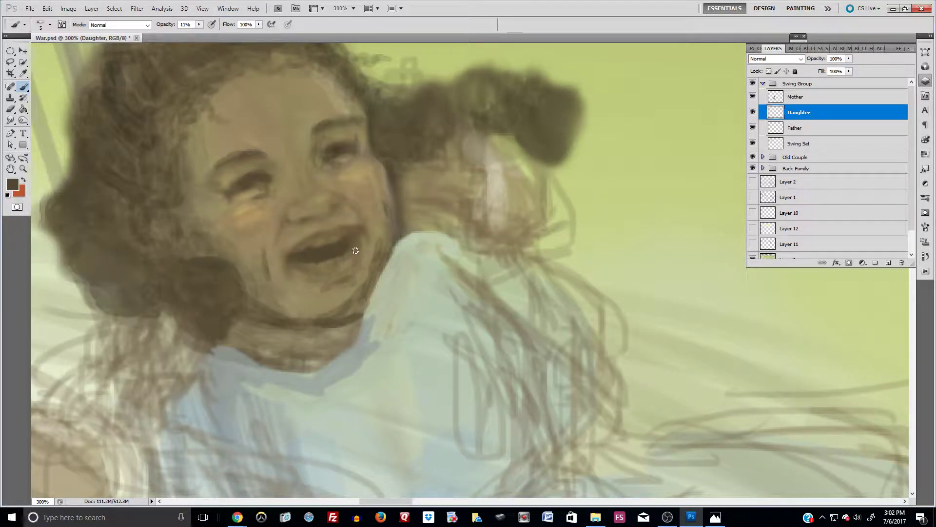
left_click_drag(341, 244, 331, 247)
Erase the brown sketch marks between the cheek, pigtail and raised hand, reducing the eraser size for the edges.
left_click(11, 110)
mouse_move(408, 194)
left_mouse_down()
mouse_move(414, 215)
mouse_move(426, 194)
mouse_move(394, 181)
mouse_move(405, 206)
mouse_move(397, 179)
mouse_move(421, 176)
mouse_move(413, 177)
mouse_move(445, 156)
mouse_move(411, 184)
mouse_move(393, 178)
mouse_move(409, 201)
mouse_move(402, 178)
mouse_move(399, 232)
mouse_move(426, 186)
mouse_move(418, 198)
mouse_move(427, 202)
mouse_move(441, 183)
mouse_move(441, 171)
mouse_move(417, 211)
mouse_move(411, 201)
mouse_move(406, 225)
mouse_move(430, 217)
mouse_move(442, 186)
left_mouse_up()
key("bracketleft")
key("bracketleft")
key("bracketleft")
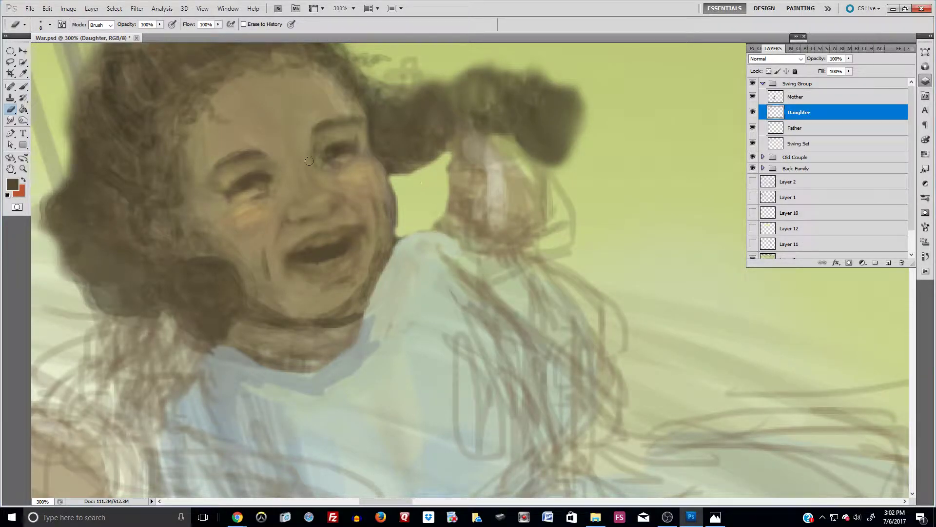
Darken the foreground colour to near-black and define the lash lines and pupils of both eyes with a 5 px brush at 29% opacity.
key("b")
left_click(12, 184)
left_click(200, 342)
left_click(291, 229)
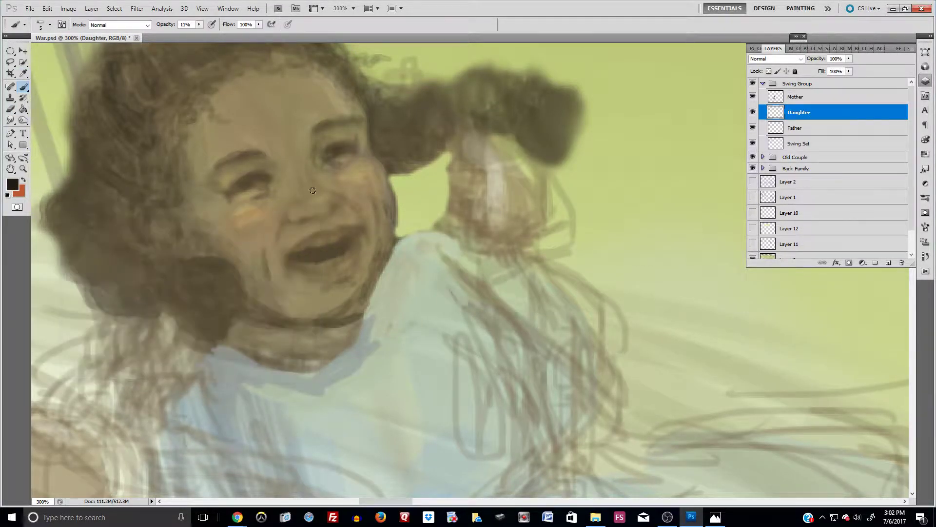
left_click(199, 24)
left_click_drag(198, 33, 209, 34)
left_click(50, 25)
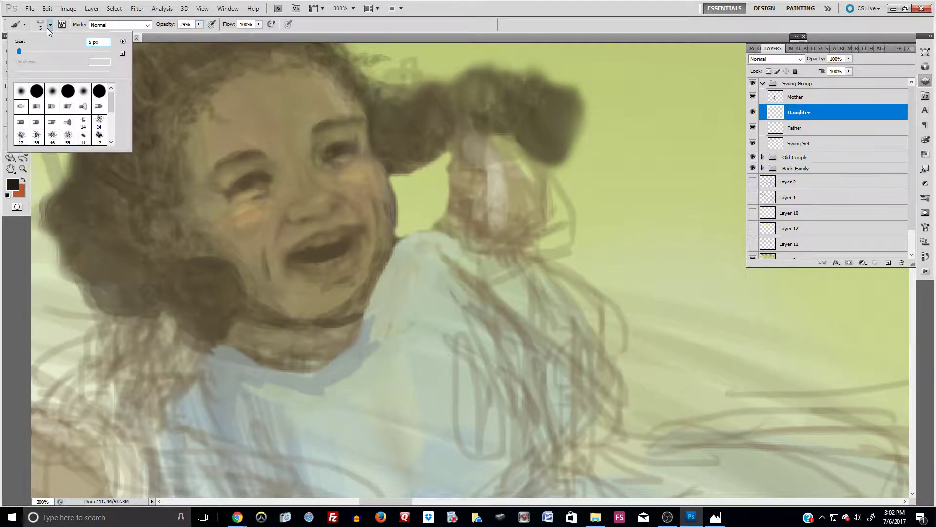
left_click_drag(228, 188, 284, 175)
mouse_move(333, 148)
left_mouse_down()
mouse_move(327, 154)
mouse_move(361, 145)
mouse_move(346, 153)
mouse_move(356, 153)
left_mouse_up()
mouse_move(258, 190)
left_mouse_down()
mouse_move(298, 198)
mouse_move(285, 211)
mouse_move(253, 183)
left_mouse_up()
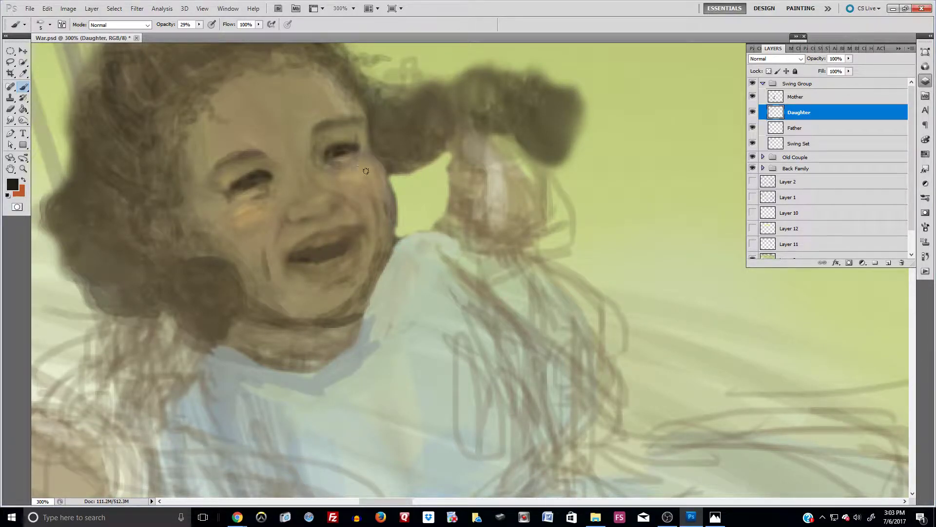
Sample a skin tone and blend the orange patches beneath both eyes with the Mixer Brush, reducing its size to 10 px.
left_click(351, 172, "alt")
left_click(348, 109, "alt")
right_click(18, 87)
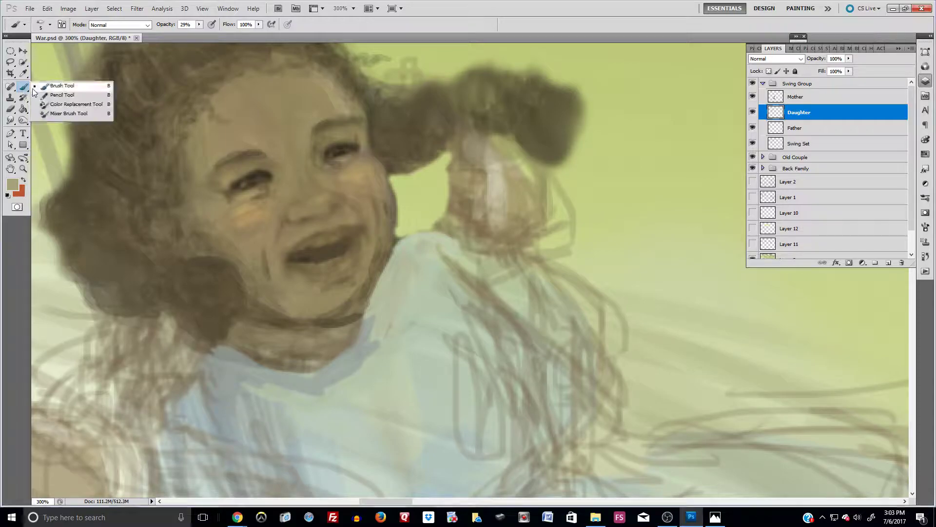
left_click(69, 118)
key("ctrl+z")
key("bracketleft")
key("bracketleft")
key("bracketleft")
key("bracketleft")
left_click_drag(229, 220, 262, 222)
key("bracketleft")
mouse_move(363, 178)
left_mouse_down()
mouse_move(338, 178)
mouse_move(383, 191)
mouse_move(360, 179)
left_mouse_up()
key("bracketleft")
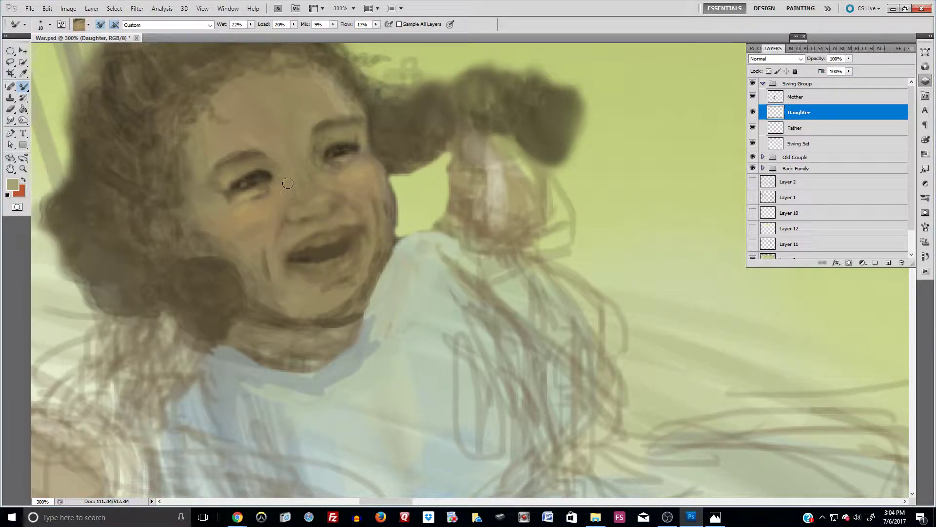
Smooth the skin around the nose, cheeks, mouth and forehead with the 10 px Mixer Brush and soften both eyes.
left_click_drag(276, 186, 275, 166)
left_click_drag(344, 193, 341, 189)
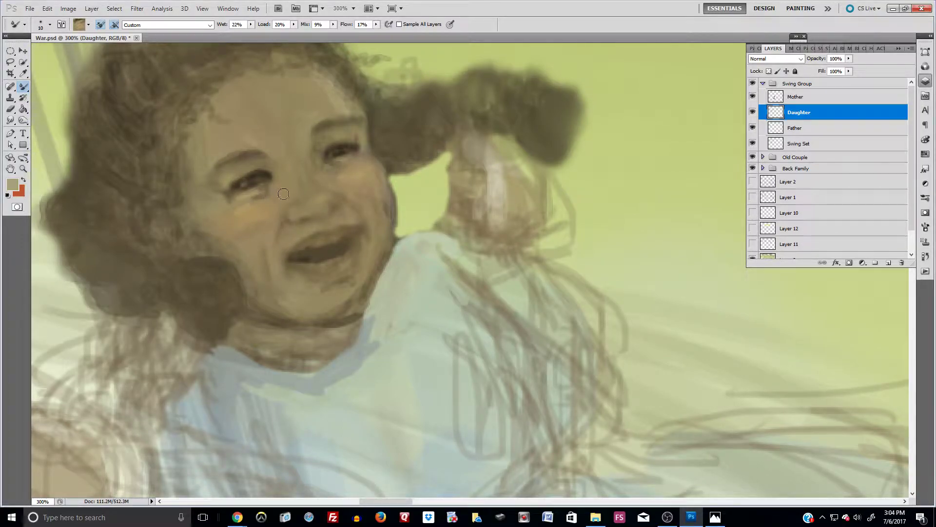
left_click_drag(212, 151, 197, 172)
left_click_drag(237, 200, 246, 203)
left_click_drag(290, 216, 277, 239)
mouse_move(295, 199)
left_mouse_down()
mouse_move(275, 238)
mouse_move(294, 202)
mouse_move(293, 245)
left_mouse_up()
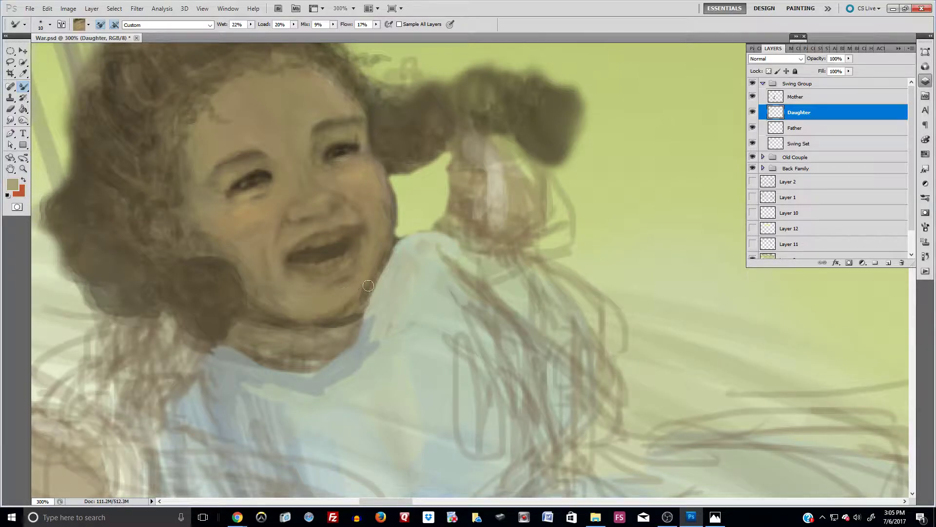
left_click_drag(238, 186, 255, 186)
left_click_drag(343, 154, 335, 150)
Sample a skin tone for the Brush tool and erase the raised hand beneath the girl's outstretched pigtail.
key("ctrl+minus")
key("ctrl+minus")
key("ctrl+minus")
key("ctrl+minus")
key("ctrl+minus")
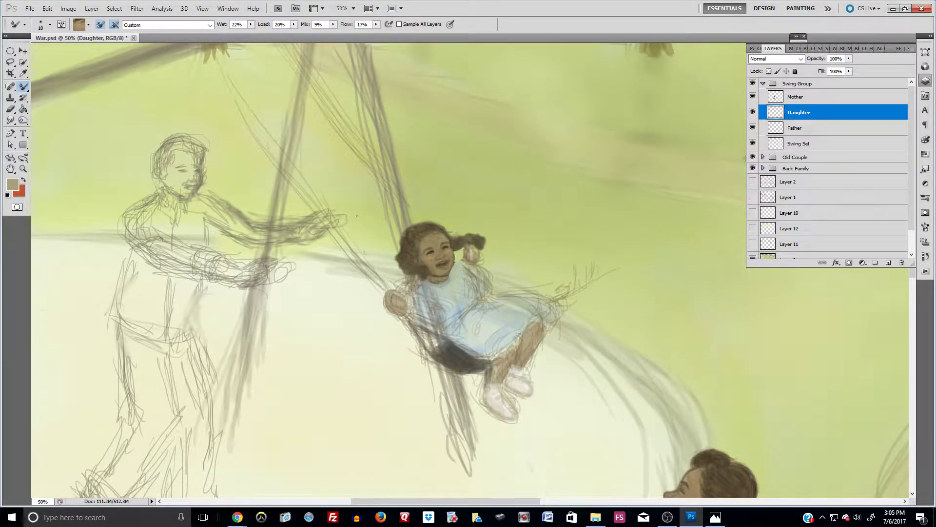
key("alt")
scroll(593, 343, "up", 1)
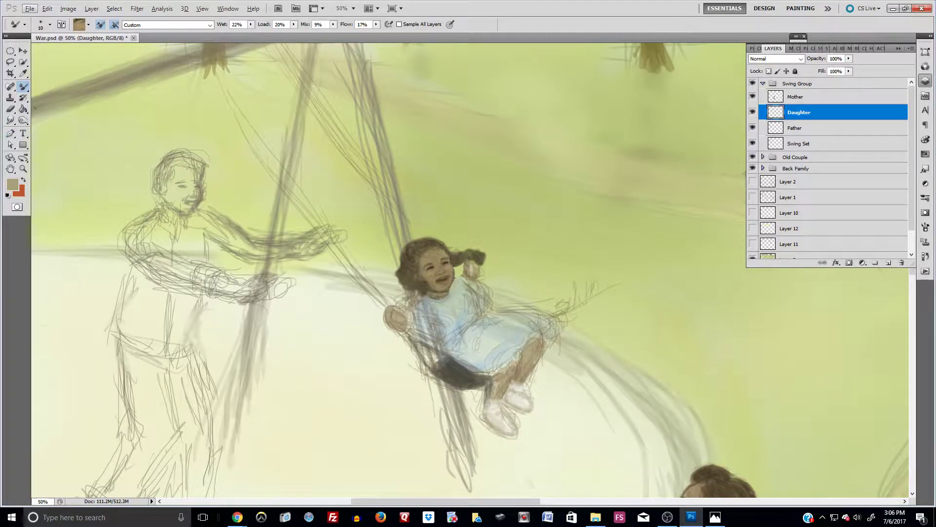
right_click(25, 88)
left_click(59, 88)
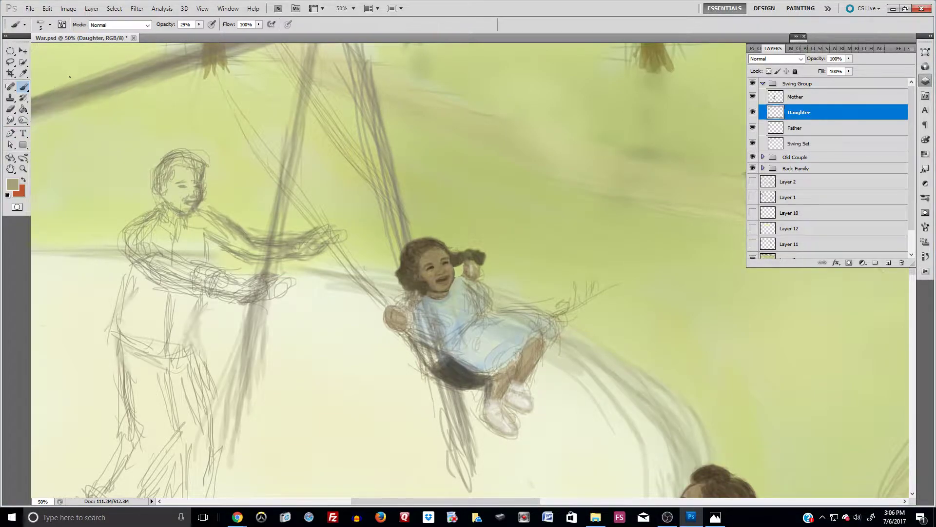
left_click(448, 266, "alt")
left_click(10, 109)
mouse_move(478, 276)
left_mouse_down()
mouse_move(469, 266)
mouse_move(488, 278)
mouse_move(467, 266)
mouse_move(483, 268)
mouse_move(480, 249)
mouse_move(468, 268)
left_mouse_up()
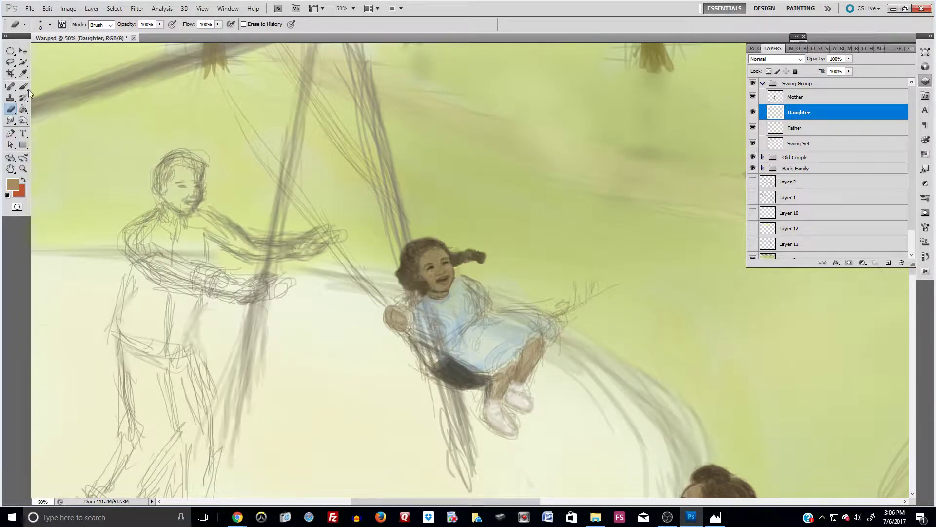
Sample the dark hair colour and the face's skin tone, and paint skin on the shoulder beside the cheek at 29% opacity.
key("i")
left_click(13, 184)
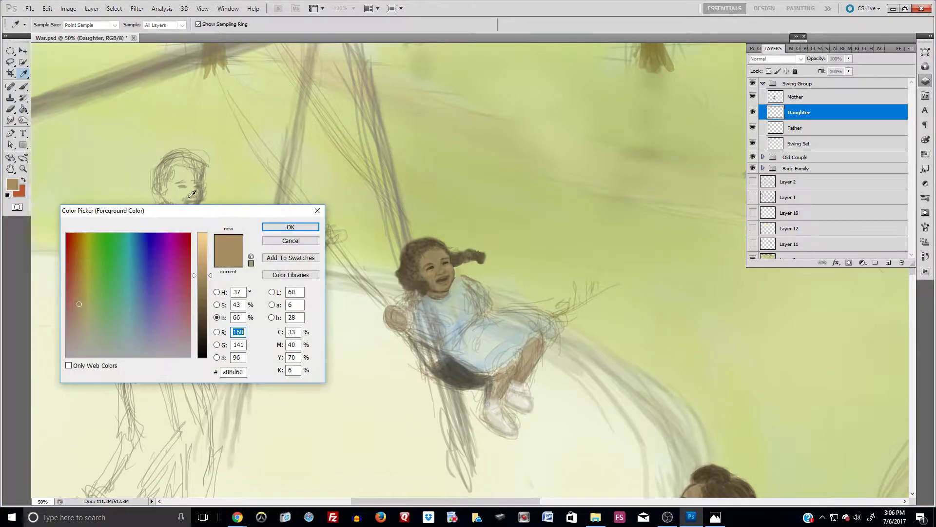
left_click(428, 258)
key("Return")
key("b")
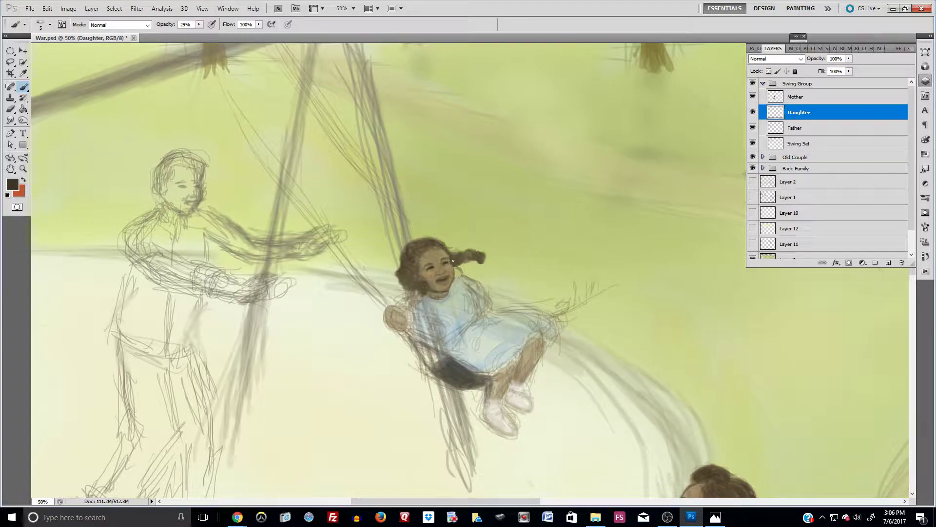
left_click(449, 267, "alt")
left_click_drag(458, 272, 456, 269)
scroll(460, 291, "left", 2)
scroll(461, 287, "up", 8)
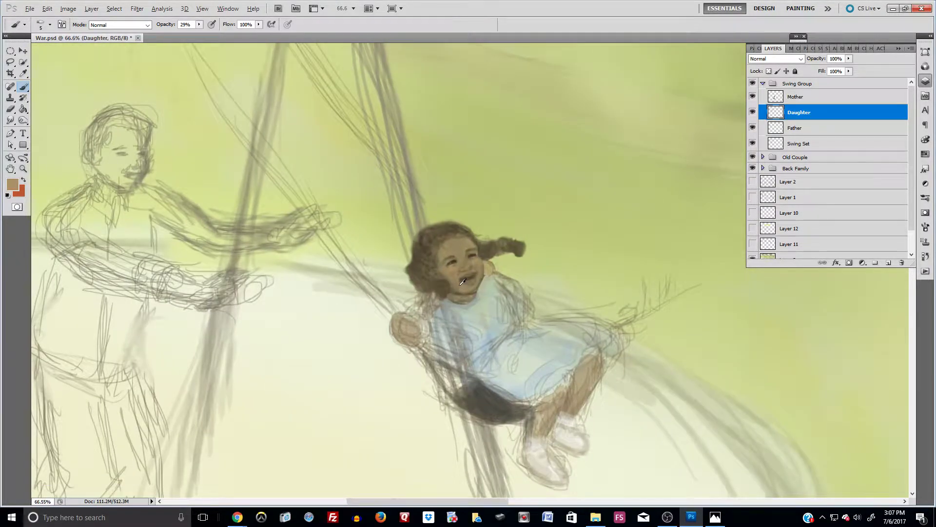
key("alt")
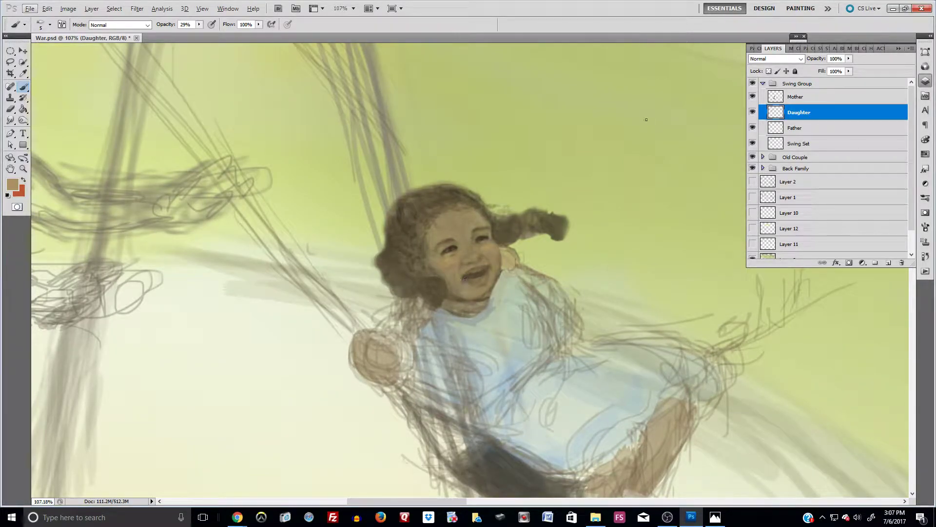
left_click_drag(514, 250, 516, 267)
Erase the stray sketch lines outside the far shoulder and fill the shoulder with more skin tone.
left_click(9, 109)
mouse_move(524, 259)
left_mouse_down()
mouse_move(524, 251)
mouse_move(575, 271)
mouse_move(566, 274)
left_mouse_up()
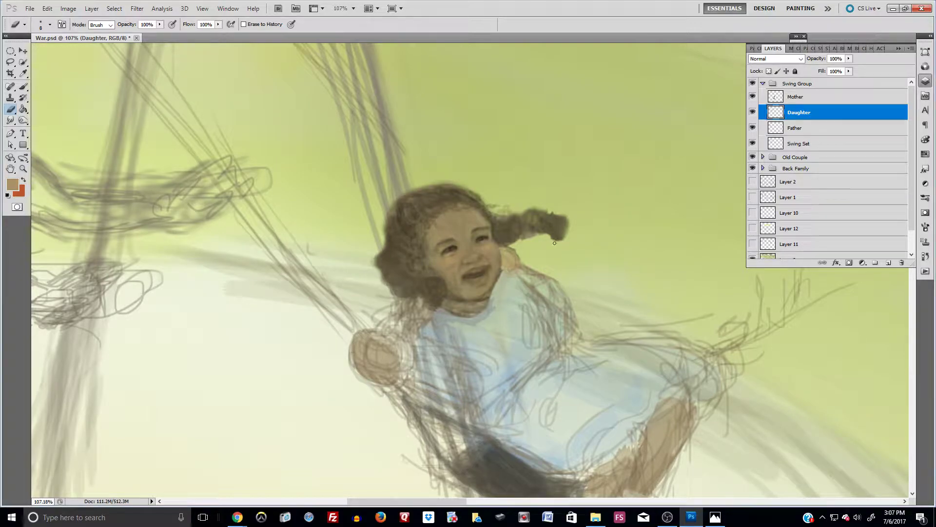
key("b")
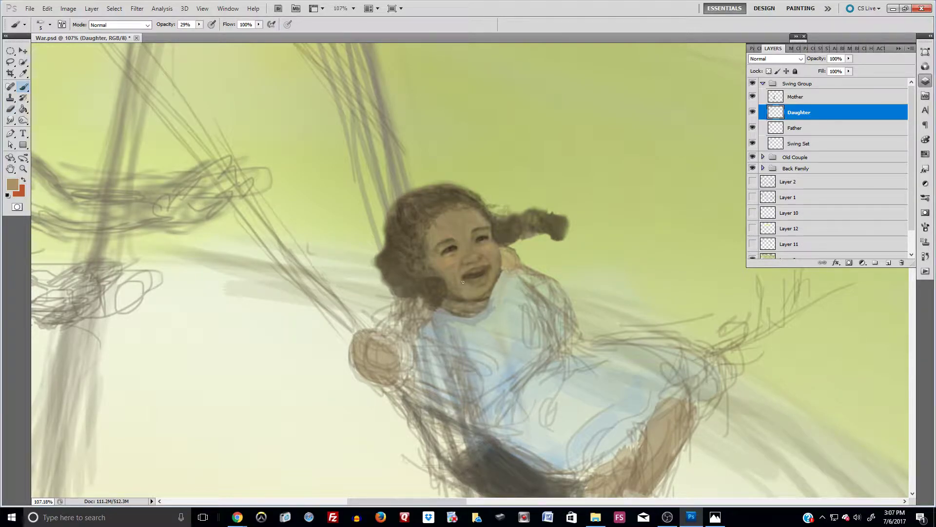
left_click_drag(511, 273, 504, 258)
left_click_drag(508, 270, 502, 279)
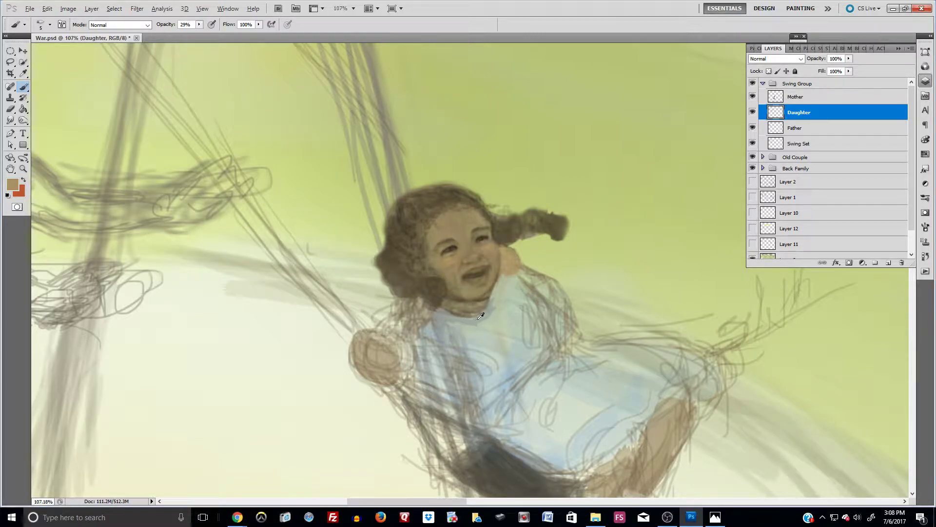
Paint grey-blue sampled from the collar over the neckline and bodice sketch lines, enlarging the brush to 40 px.
left_click(451, 316, "alt")
mouse_move(443, 309)
left_mouse_down()
mouse_move(483, 315)
mouse_move(433, 310)
mouse_move(440, 308)
left_mouse_up()
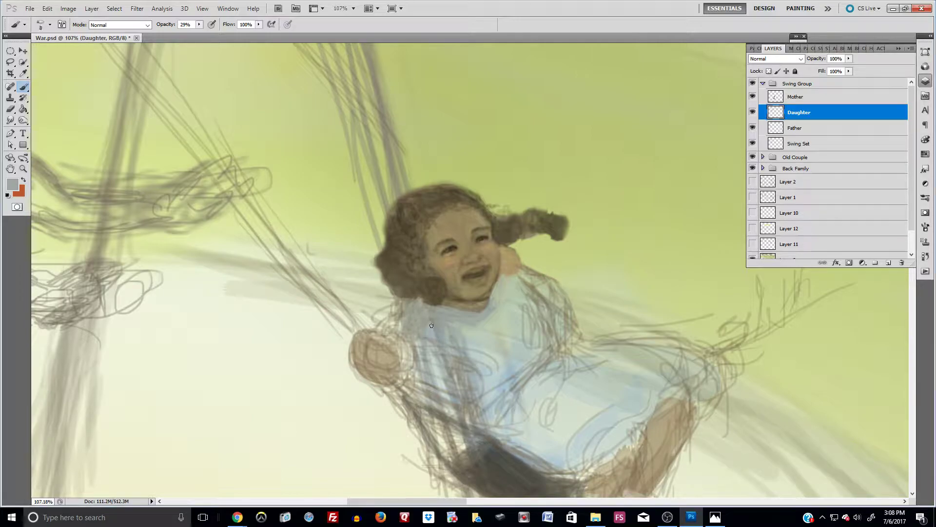
key("bracketright")
key("bracketright")
key("bracketright")
key("bracketright")
key("bracketright")
key("bracketright")
key("bracketright")
key("bracketright")
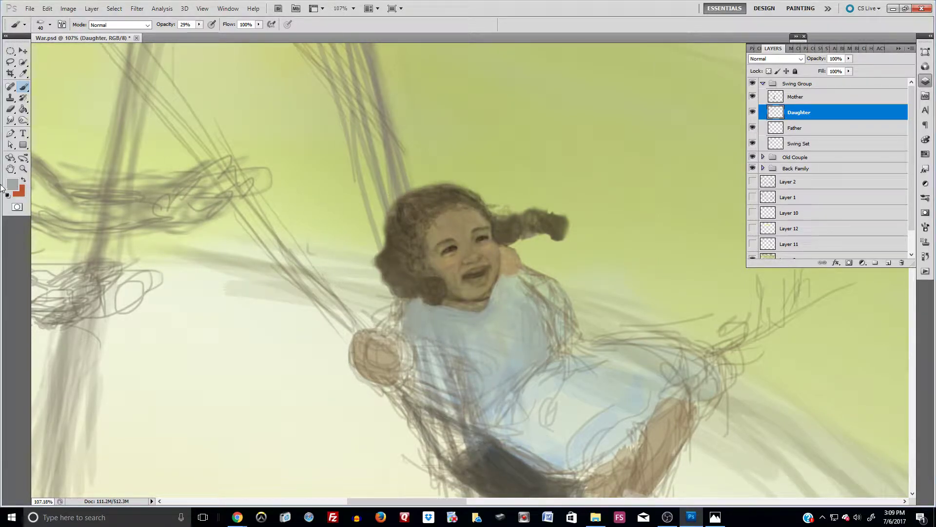
Switch to the Sponge tool and set its mode to Saturate.
left_click(24, 88)
left_click(23, 120)
left_click(61, 138)
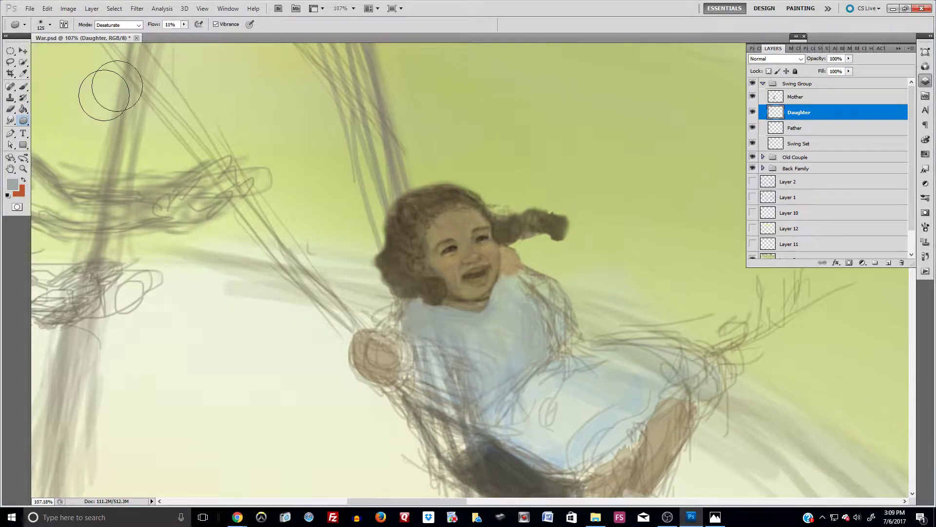
left_click(138, 24)
left_click(132, 42)
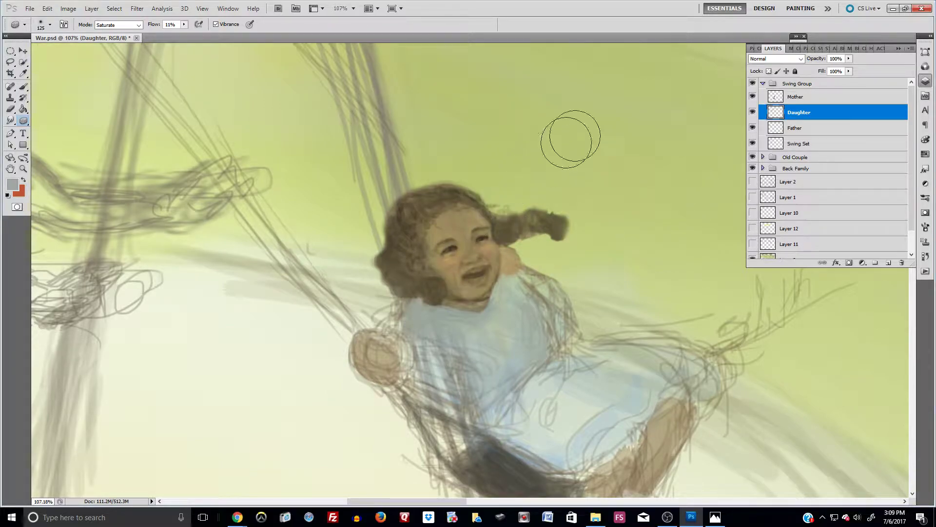
Choose a light yellow foreground colour and glaze the girl's forehead with the Brush at 9% opacity.
left_click(23, 87)
left_click(13, 185)
left_click(203, 248)
left_click(86, 300)
left_click(289, 228)
key("b")
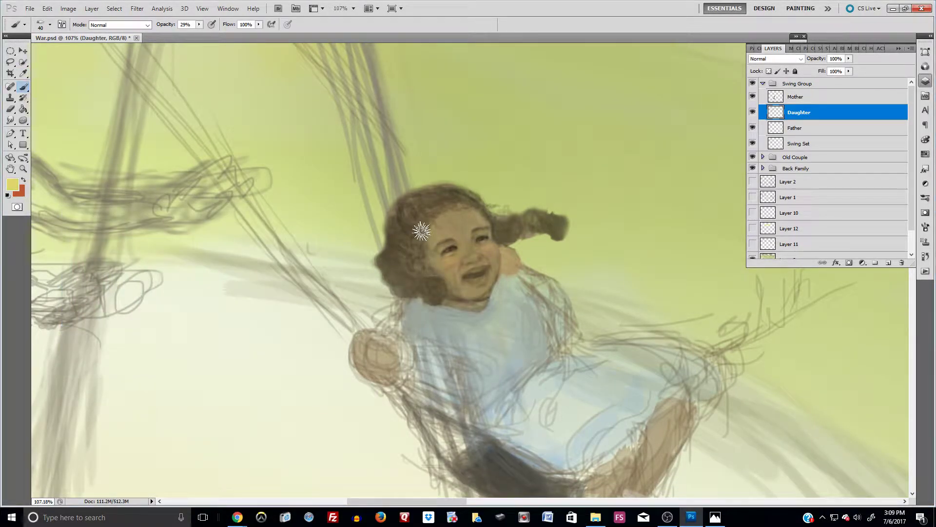
left_click(199, 25)
left_click_drag(194, 33, 190, 34)
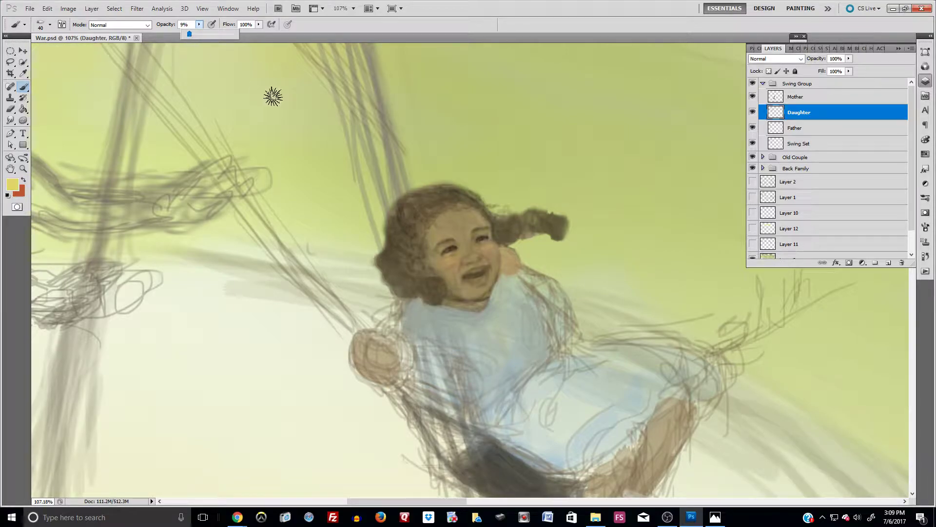
left_click(446, 239)
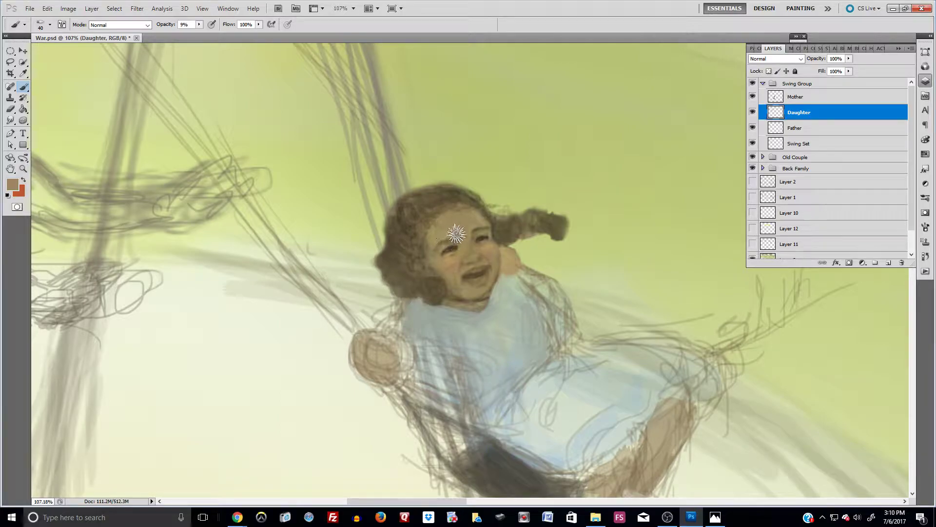
Sample skin tones from the face and glaze the cheek, chin and shoulder at 9% opacity.
left_click(447, 253, "alt")
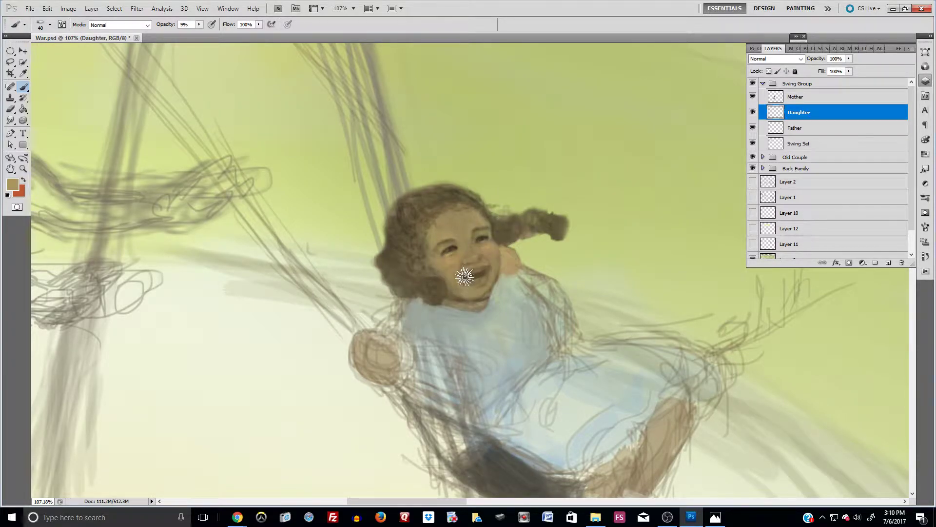
left_click(454, 262, "alt")
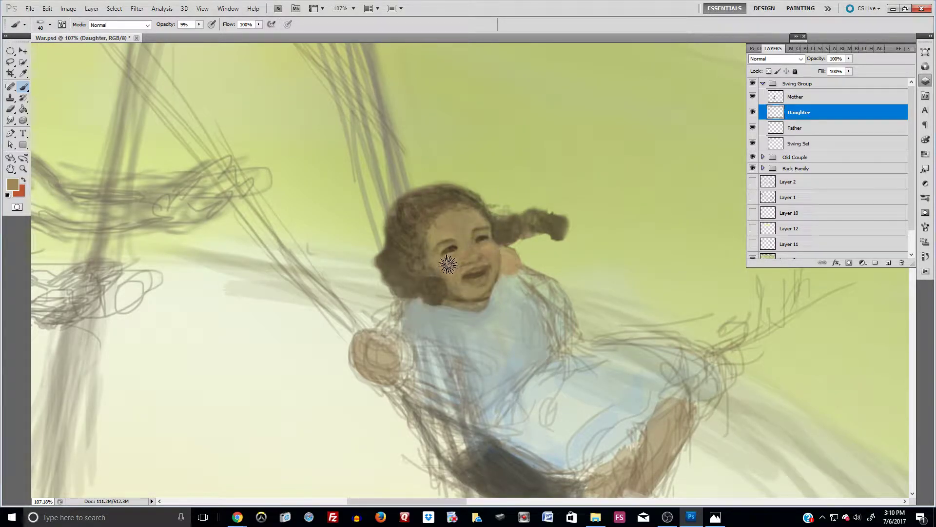
mouse_move(446, 269)
left_mouse_down()
mouse_move(446, 264)
mouse_move(460, 280)
mouse_move(460, 266)
mouse_move(473, 277)
mouse_move(458, 275)
mouse_move(474, 294)
mouse_move(491, 293)
left_mouse_up()
mouse_move(498, 251)
left_mouse_down()
mouse_move(485, 288)
mouse_move(500, 278)
mouse_move(508, 236)
mouse_move(458, 211)
mouse_move(437, 237)
mouse_move(475, 218)
mouse_move(504, 232)
mouse_move(519, 203)
mouse_move(453, 222)
mouse_move(433, 245)
mouse_move(488, 247)
mouse_move(514, 230)
mouse_move(511, 256)
mouse_move(485, 217)
mouse_move(468, 216)
mouse_move(499, 216)
mouse_move(481, 212)
mouse_move(429, 236)
mouse_move(468, 235)
mouse_move(452, 223)
mouse_move(468, 219)
mouse_move(449, 227)
mouse_move(483, 219)
mouse_move(445, 231)
mouse_move(486, 212)
mouse_move(458, 212)
mouse_move(464, 218)
mouse_move(449, 228)
mouse_move(479, 211)
mouse_move(507, 224)
mouse_move(470, 216)
mouse_move(494, 221)
mouse_move(455, 228)
mouse_move(474, 214)
mouse_move(454, 228)
mouse_move(478, 216)
mouse_move(467, 213)
mouse_move(500, 219)
mouse_move(505, 232)
mouse_move(540, 216)
mouse_move(504, 236)
mouse_move(511, 259)
left_mouse_up()
left_click(469, 234, "alt")
Swap to the orange-red colour and tint the forehead, cheeks, jaw and pigtail with a larger brush.
left_click(23, 180)
key("bracketright")
key("bracketright")
mouse_move(444, 224)
left_mouse_down()
mouse_move(432, 238)
mouse_move(455, 227)
left_mouse_up()
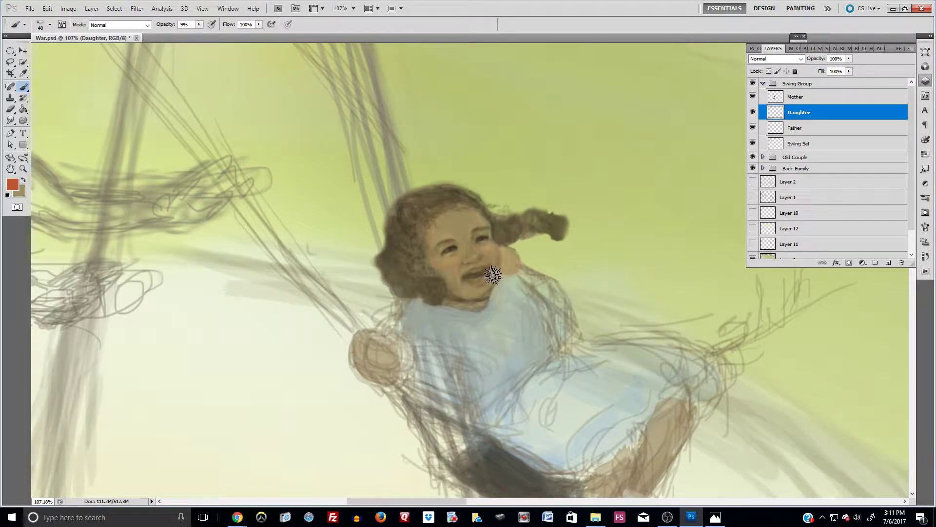
left_click_drag(446, 262, 493, 265)
mouse_move(500, 278)
left_mouse_down()
mouse_move(470, 214)
mouse_move(448, 225)
mouse_move(440, 218)
mouse_move(426, 232)
mouse_move(461, 220)
left_mouse_up()
left_click_drag(522, 229, 514, 227)
Shade the cheek and jaw with brown sampled from the pigtail and refine the dark facial details with a 5 px brush.
left_click(514, 232, "alt")
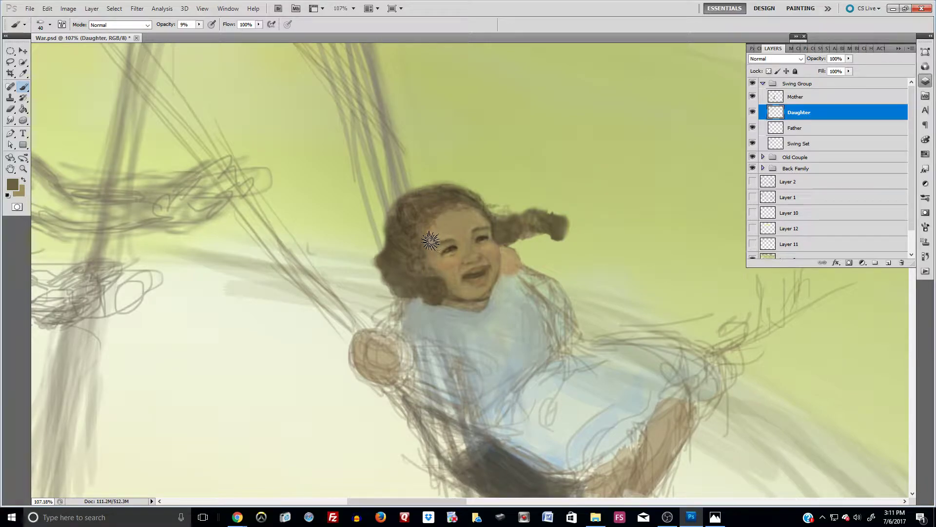
mouse_move(444, 271)
left_mouse_down()
mouse_move(474, 303)
mouse_move(457, 285)
mouse_move(479, 301)
mouse_move(492, 287)
left_mouse_up()
left_click(445, 236, "alt")
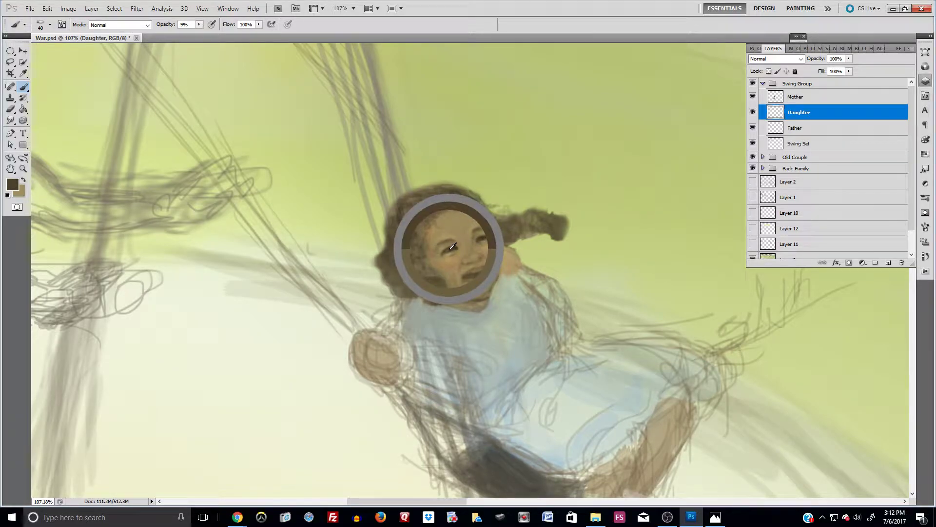
key("bracketleft")
key("bracketleft")
key("bracketleft")
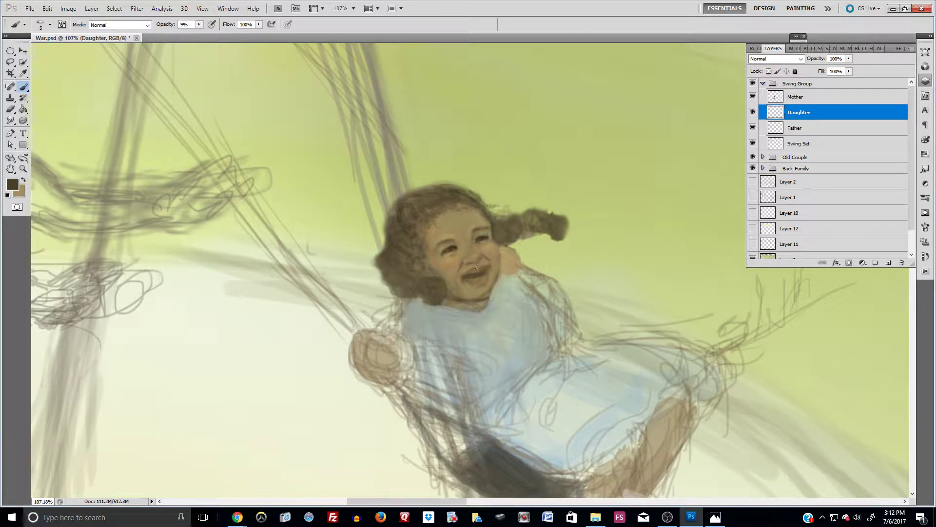
Smudge the edges of the face and hair at 78% strength, reducing the Smudge brush size for the details.
left_click(10, 122)
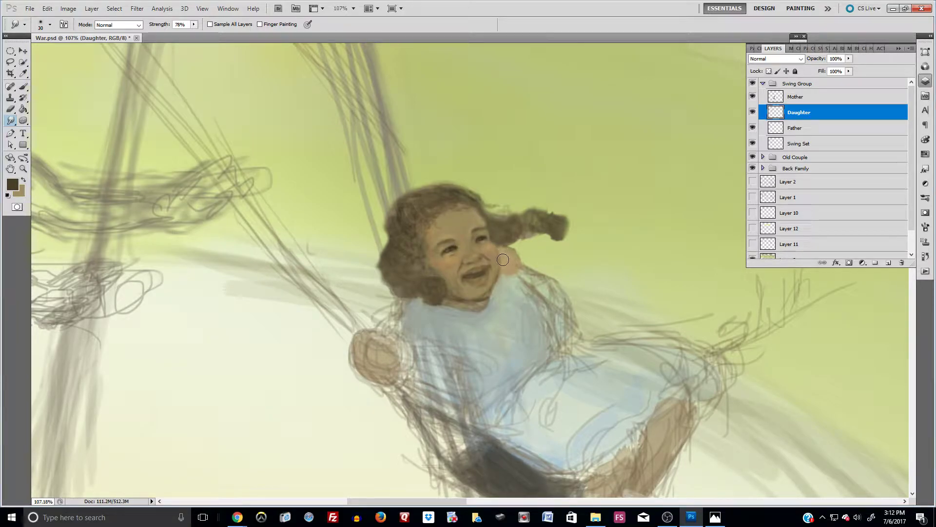
mouse_move(503, 281)
left_mouse_down()
mouse_move(508, 258)
mouse_move(509, 267)
mouse_move(448, 251)
left_mouse_up()
key("bracketleft")
key("bracketleft")
key("bracketleft")
Sample a face tone for the Brush, enlarge the Smudge brush and soften the dress just below the far shoulder.
key("b")
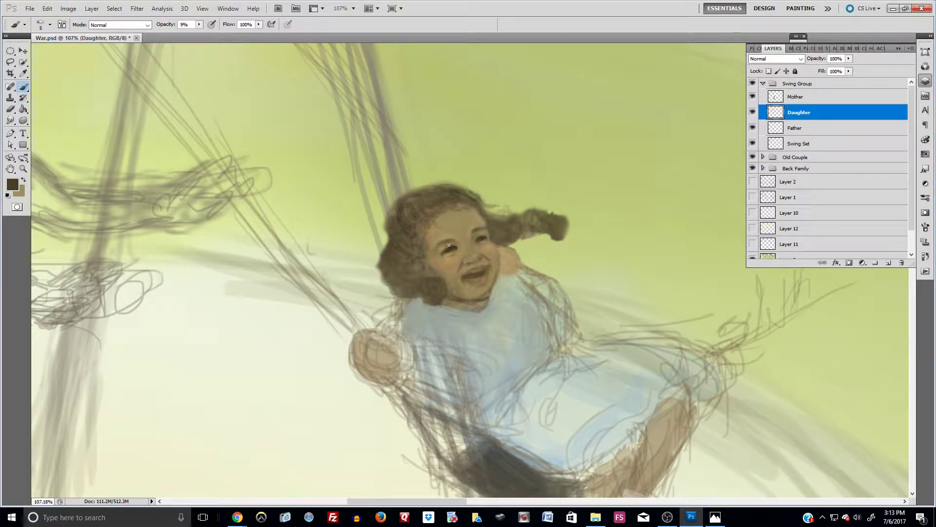
left_click(468, 240, "alt")
left_click(10, 120)
left_click(51, 25)
left_click(59, 52)
left_click(373, 202)
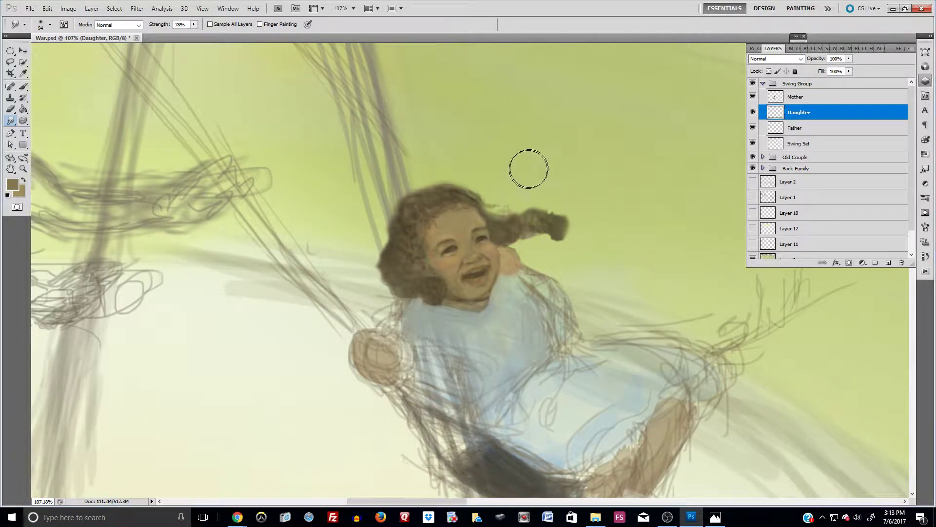
left_click_drag(520, 292, 515, 285)
Reduce the Smudge brush to 22 px and smooth the jawline, hairline and curls beside the face before returning to the Brush tool.
left_click_drag(22, 86, 58, 113)
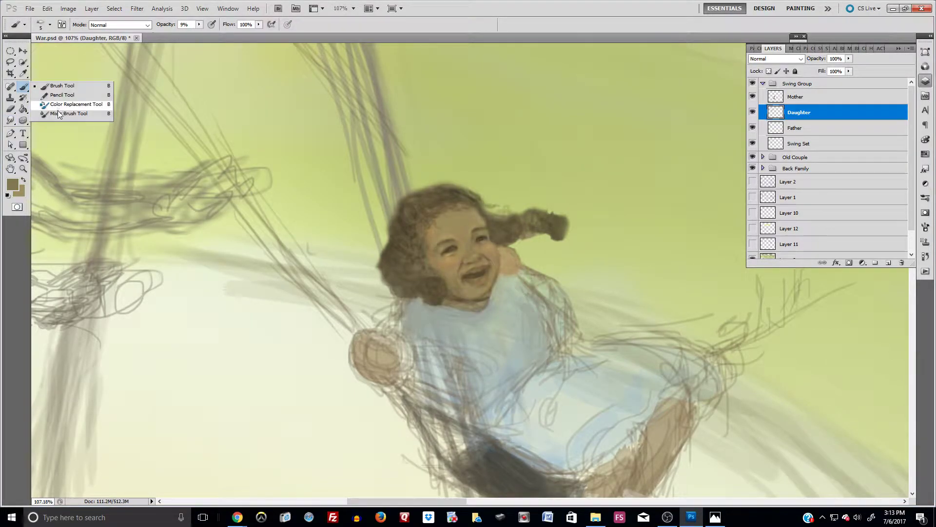
left_click(58, 113)
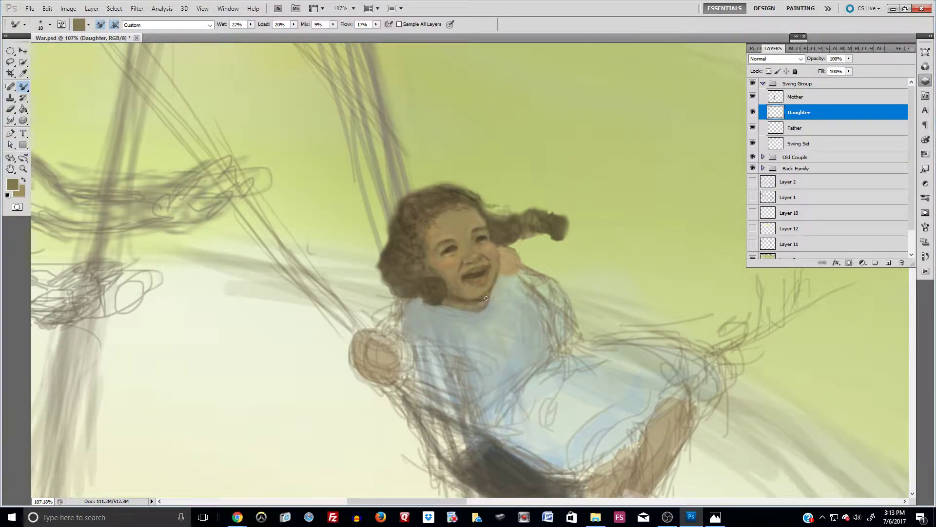
left_click(11, 121)
left_click(50, 24)
left_click_drag(47, 51, 38, 54)
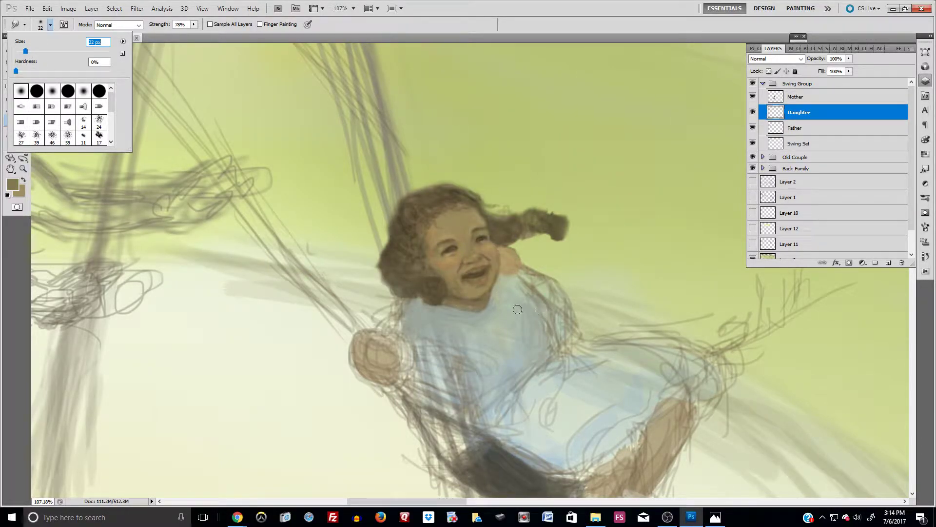
mouse_move(482, 293)
left_mouse_down()
mouse_move(524, 261)
mouse_move(499, 266)
mouse_move(498, 283)
mouse_move(494, 252)
mouse_move(506, 260)
mouse_move(470, 297)
mouse_move(499, 294)
mouse_move(498, 288)
left_mouse_up()
left_click_drag(434, 210, 444, 207)
mouse_move(410, 234)
left_mouse_down()
mouse_move(424, 240)
mouse_move(437, 235)
mouse_move(422, 257)
mouse_move(428, 281)
mouse_move(438, 270)
mouse_move(418, 266)
mouse_move(426, 279)
mouse_move(399, 259)
mouse_move(429, 280)
mouse_move(422, 298)
mouse_move(440, 290)
mouse_move(436, 299)
mouse_move(398, 297)
mouse_move(430, 307)
mouse_move(398, 298)
mouse_move(431, 295)
mouse_move(417, 306)
mouse_move(435, 298)
left_mouse_up()
mouse_move(427, 263)
left_mouse_down()
mouse_move(462, 250)
mouse_move(420, 273)
mouse_move(418, 265)
mouse_move(467, 230)
mouse_move(420, 246)
mouse_move(426, 267)
left_mouse_up()
left_click_drag(23, 86, 45, 86)
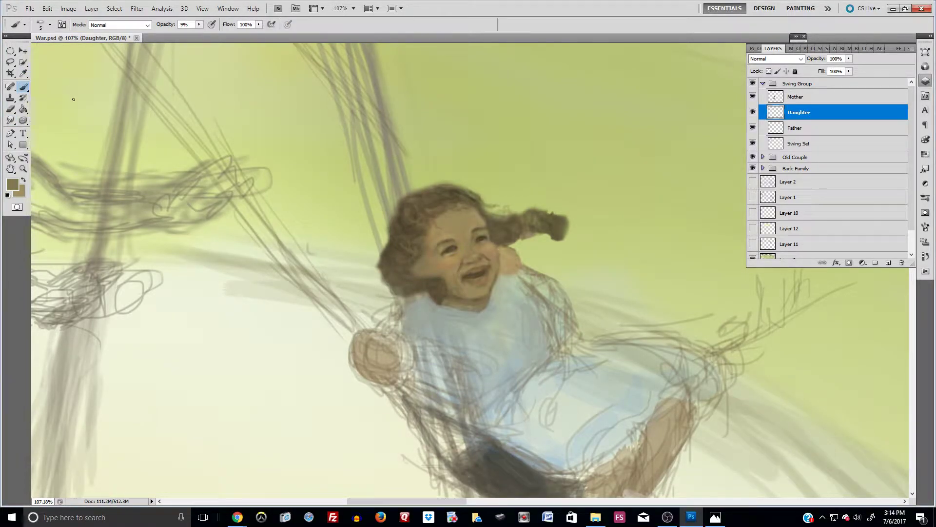
Sample skin tones from the girl's face and shade around her ear, lower cheek and the corner of her mouth.
left_click(447, 249, "alt")
left_click_drag(423, 265, 424, 256)
left_click_drag(413, 267, 417, 274)
left_click(424, 268, "alt")
mouse_move(416, 273)
left_mouse_down()
mouse_move(417, 264)
mouse_move(427, 271)
left_mouse_up()
left_click_drag(454, 276, 461, 288)
Deepen the mouth with dark brown sampled from the eye, shade the chin and far cheek, and sample a cheek tone.
left_click(482, 238, "alt")
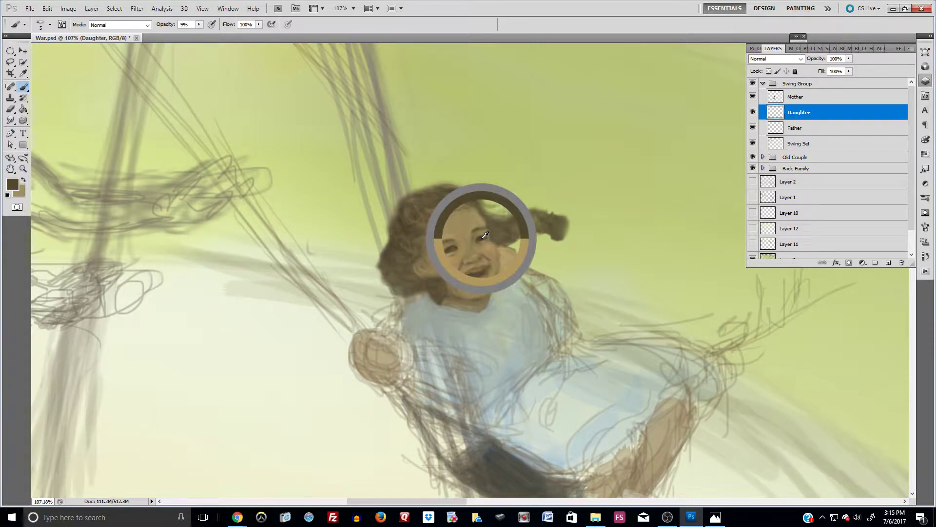
left_click_drag(463, 274, 469, 276)
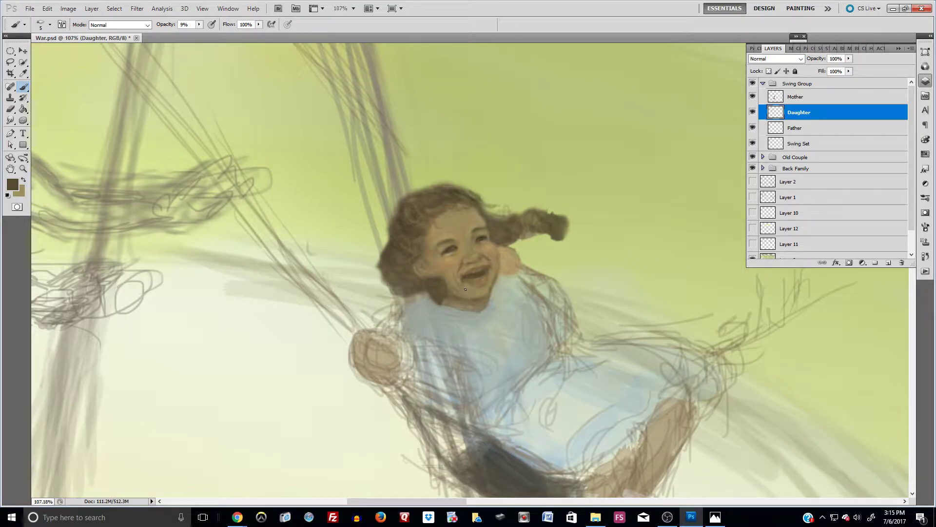
left_click_drag(465, 292, 458, 281)
mouse_move(477, 286)
left_mouse_down()
mouse_move(493, 282)
mouse_move(492, 264)
left_mouse_up()
mouse_move(497, 275)
left_mouse_down()
mouse_move(489, 291)
mouse_move(497, 280)
left_mouse_up()
left_click(446, 265, "alt")
Set up a 54 px brush in Behind mode with a pale tone sampled from the skirt.
key("ctrl+minus")
key("ctrl+minus")
key("ctrl+minus")
key("ctrl+minus")
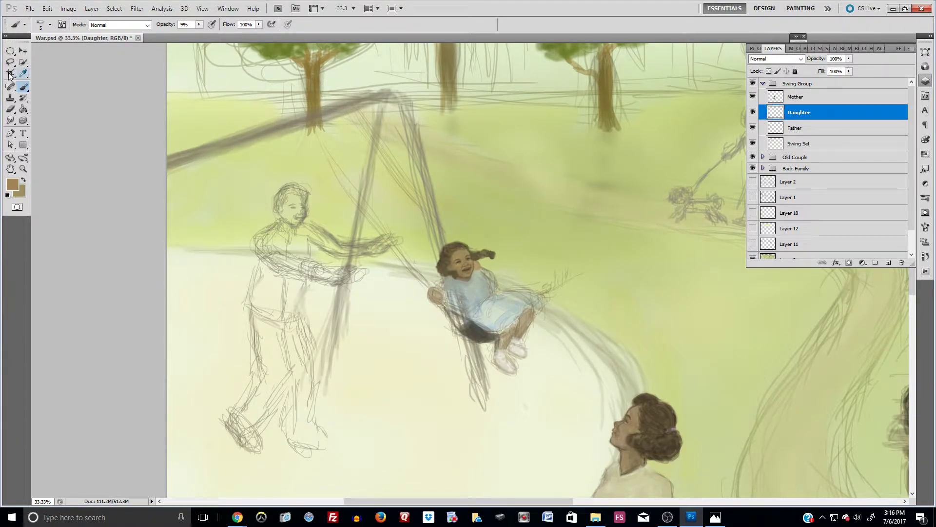
right_click(22, 87)
left_click(51, 87)
left_click(50, 24)
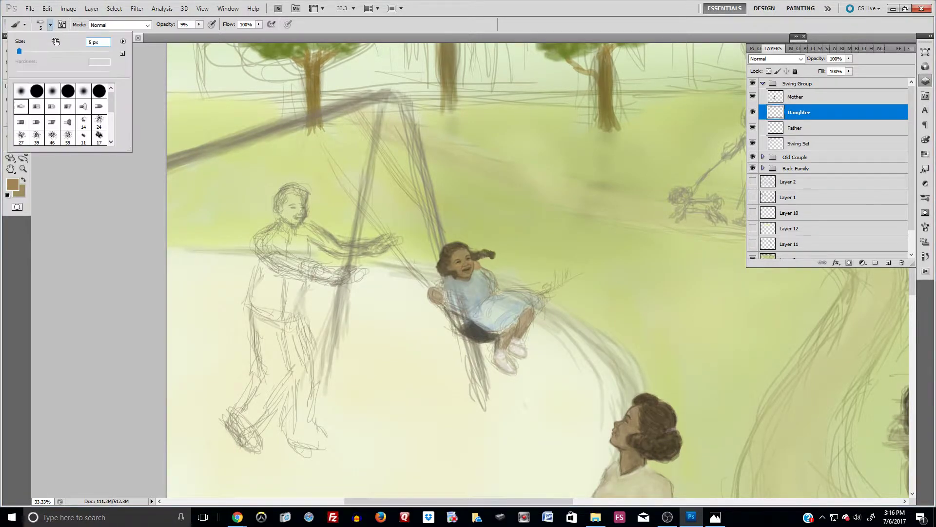
left_click(506, 311, "alt")
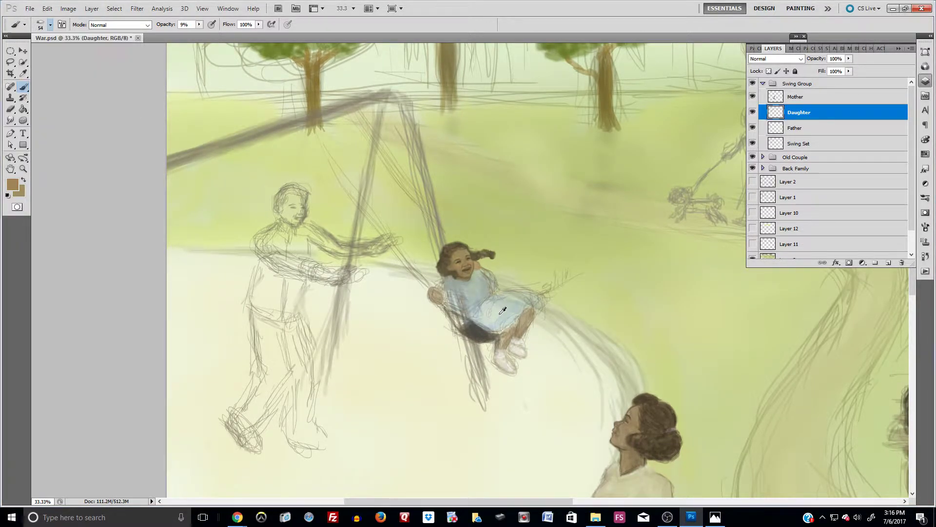
left_click(136, 25)
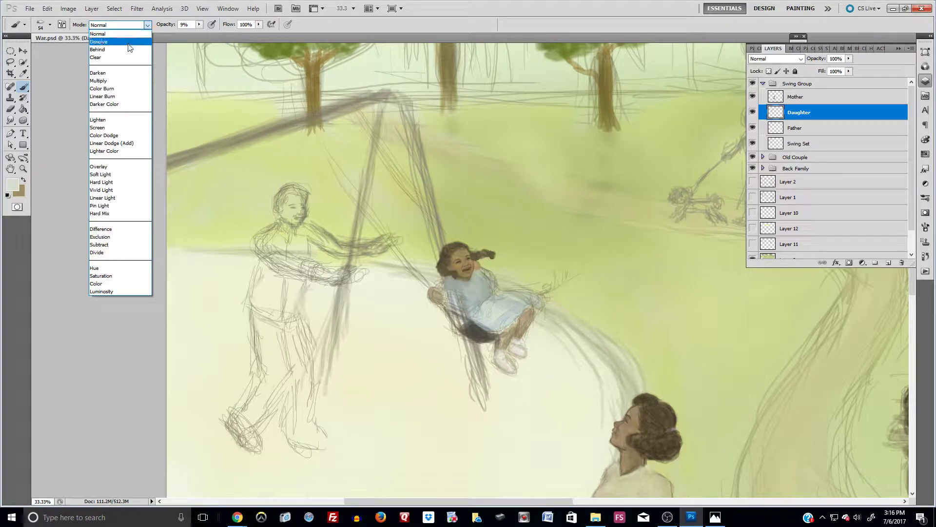
left_click(100, 46)
Raise the brush opacity to 100% and paint blue-grey sampled from the collar behind the bodice and skirt.
mouse_move(486, 328)
left_mouse_down()
mouse_move(463, 321)
mouse_move(481, 343)
left_mouse_up()
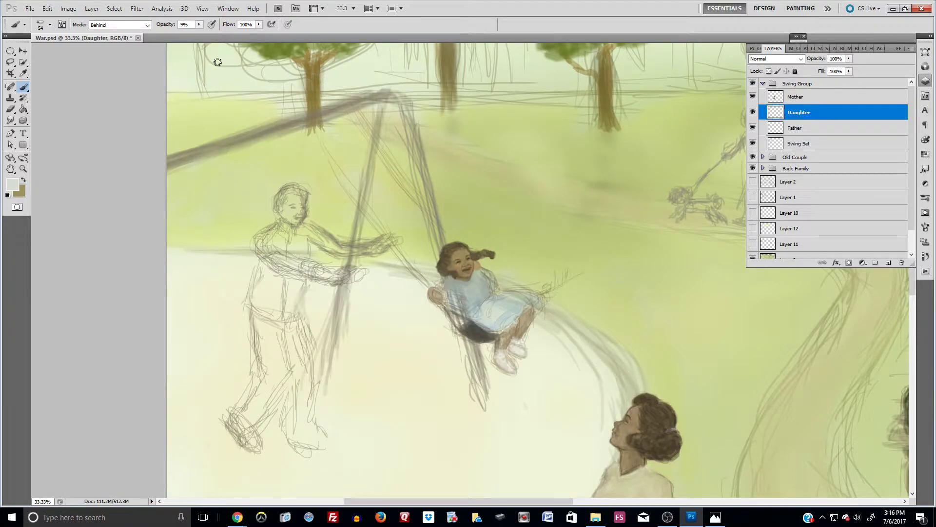
left_click(199, 24)
left_click_drag(200, 34, 249, 37)
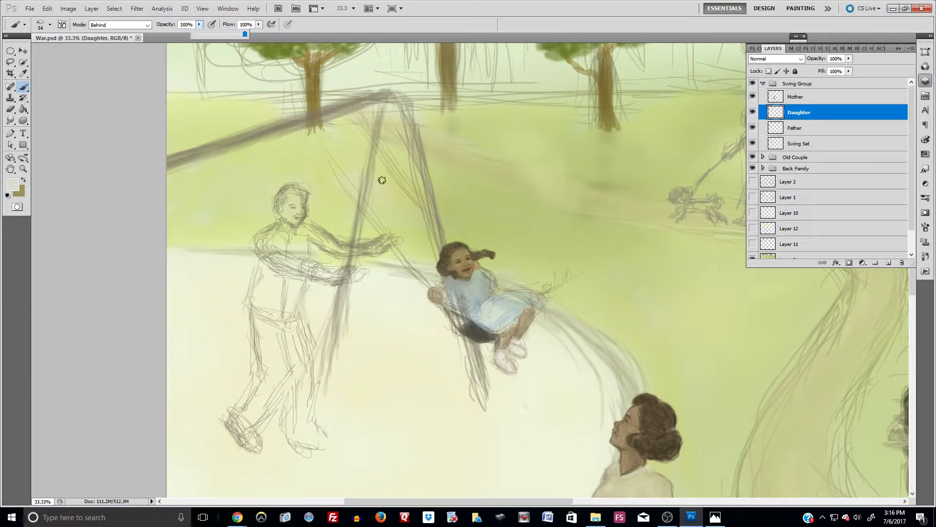
left_click(476, 316)
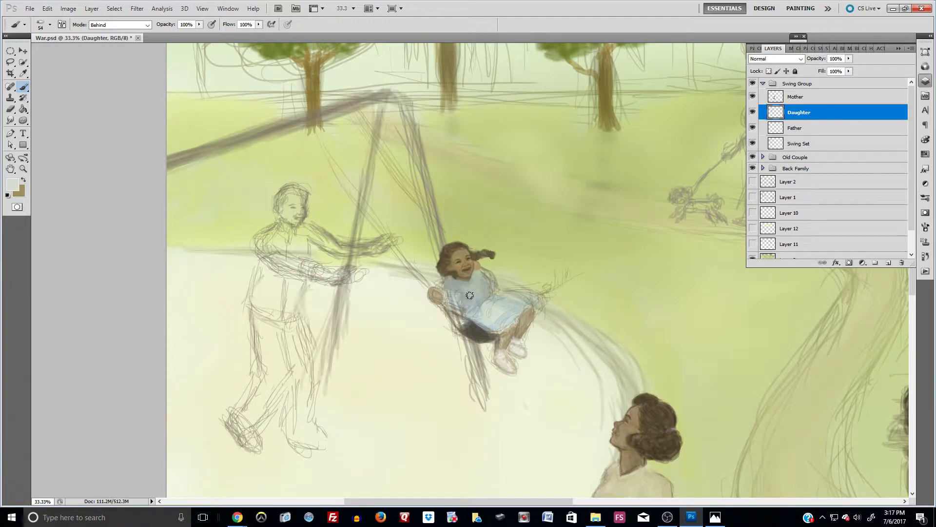
left_click(458, 276, "alt")
left_click_drag(494, 329, 491, 322)
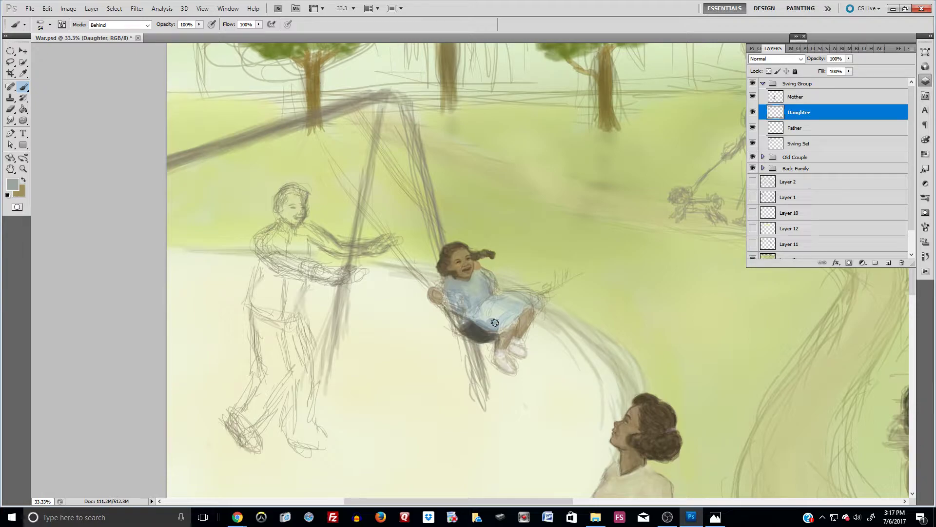
mouse_move(479, 312)
left_mouse_down()
mouse_move(508, 319)
mouse_move(536, 297)
mouse_move(510, 292)
mouse_move(482, 309)
mouse_move(466, 303)
mouse_move(482, 306)
mouse_move(490, 290)
left_mouse_up()
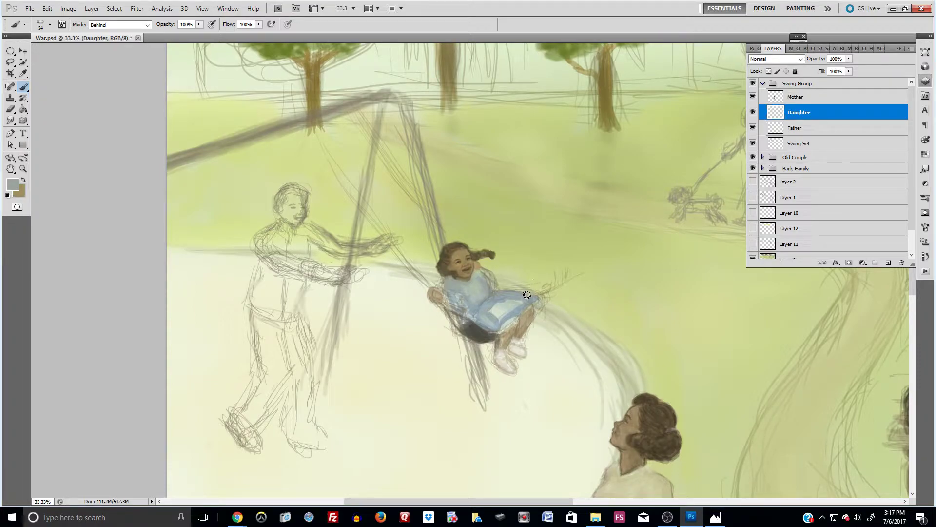
Fill the skirt and near sleeve with sampled dress blues and the near arm with brown sampled from the leg.
left_click(493, 298, "alt")
mouse_move(494, 303)
left_mouse_down()
mouse_move(491, 313)
mouse_move(503, 308)
mouse_move(495, 316)
mouse_move(518, 305)
mouse_move(480, 320)
mouse_move(494, 326)
left_mouse_up()
left_click(484, 288, "alt")
left_click(506, 301, "alt")
mouse_move(449, 278)
left_mouse_down()
mouse_move(439, 286)
mouse_move(448, 278)
mouse_move(450, 286)
left_mouse_up()
left_click(528, 313, "alt")
left_click_drag(449, 309, 443, 305)
Return the brush to Normal mode at 38% opacity and paint a cream hem along the skirt with a sampled ground tone.
left_click(24, 87)
left_click(51, 87)
left_click(412, 313, "alt")
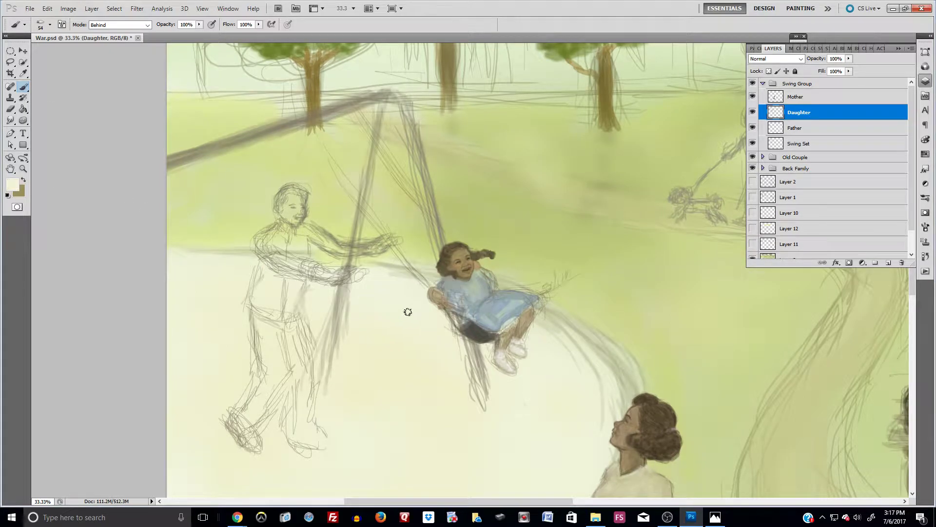
left_click(119, 24)
left_click(117, 31)
left_click(199, 24)
left_click_drag(201, 34, 168, 33)
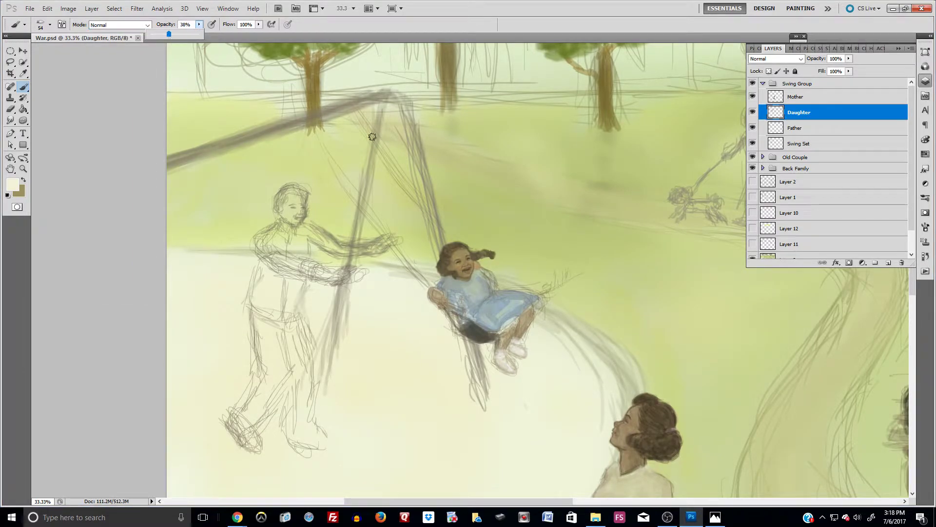
left_click(512, 322)
left_click_drag(527, 315, 536, 311)
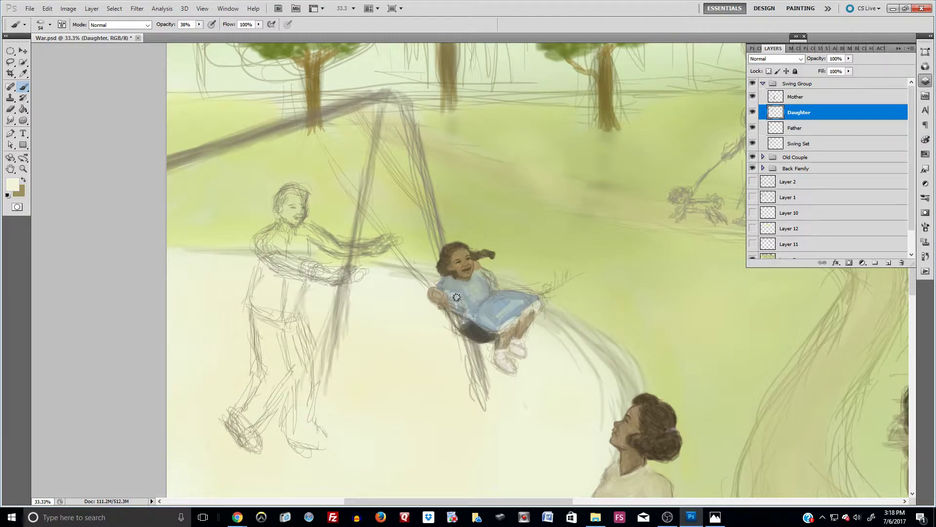
Sample a skin tone from the far shoulder and erase the sketch lines around the girl with a 60 px eraser.
left_click(482, 268, "alt")
left_click(11, 110)
left_click_drag(492, 270, 495, 280)
key("]")
key("bracketright")
key("bracketright")
key("bracketright")
key("bracketright")
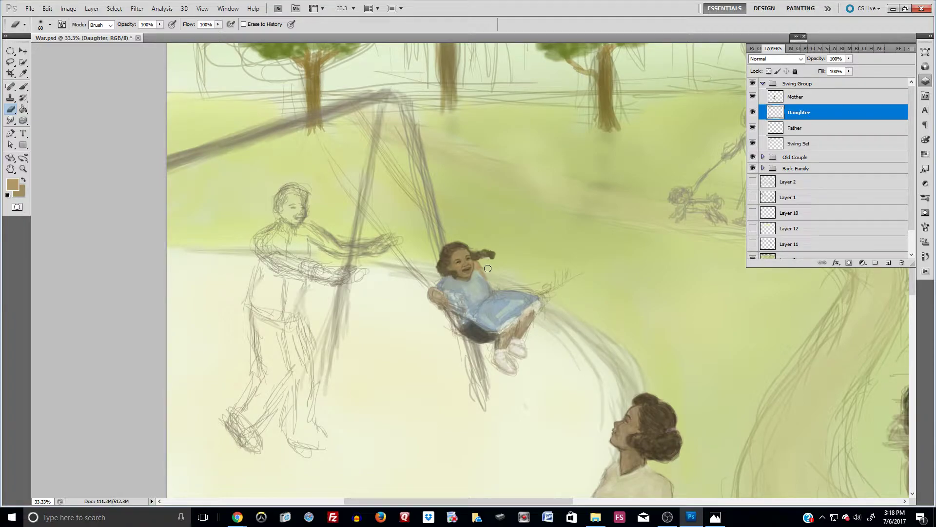
mouse_move(489, 271)
left_mouse_down()
mouse_move(540, 283)
mouse_move(519, 282)
mouse_move(568, 311)
mouse_move(538, 279)
mouse_move(562, 315)
mouse_move(524, 281)
mouse_move(556, 311)
mouse_move(565, 262)
mouse_move(560, 311)
mouse_move(570, 271)
mouse_move(584, 304)
mouse_move(594, 263)
left_mouse_up()
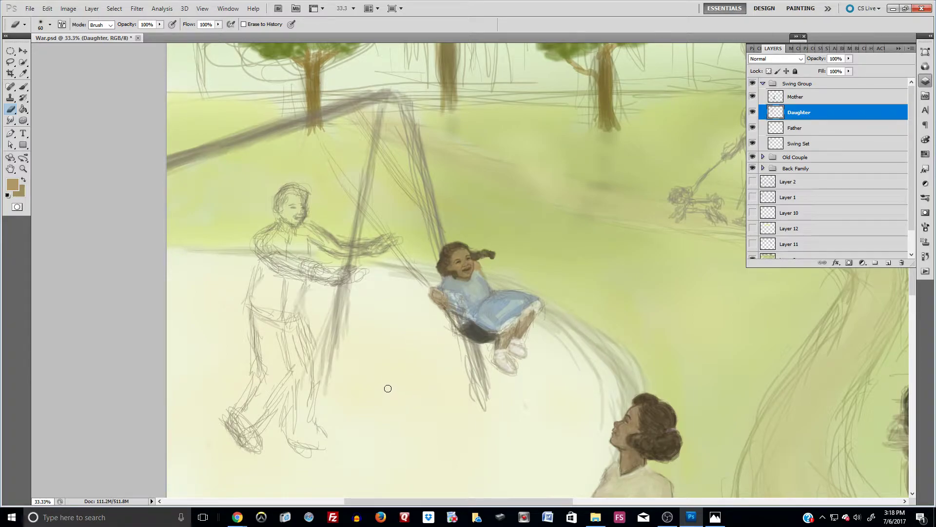
Return to the Brush, sample the dress colour and paint the back of the dress below the swing seat.
left_click(23, 86)
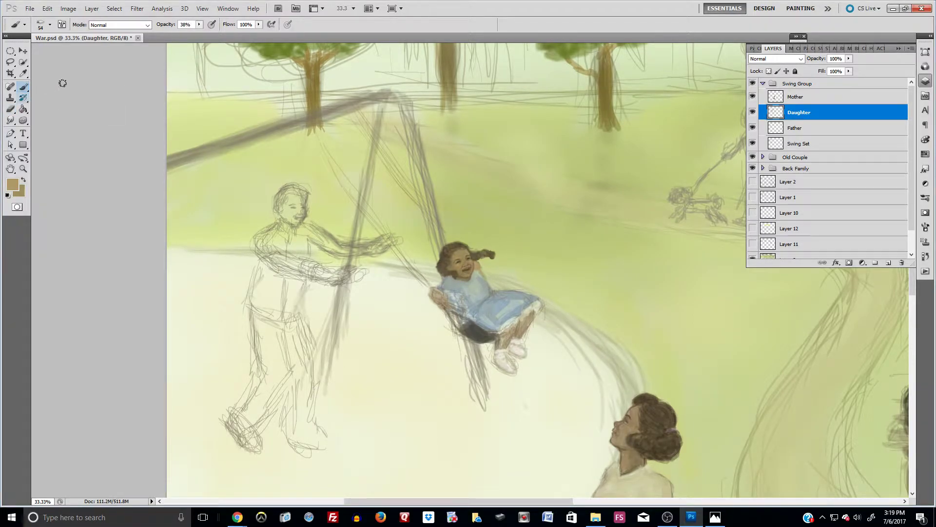
left_click(471, 316, "alt")
left_click_drag(490, 343, 482, 346)
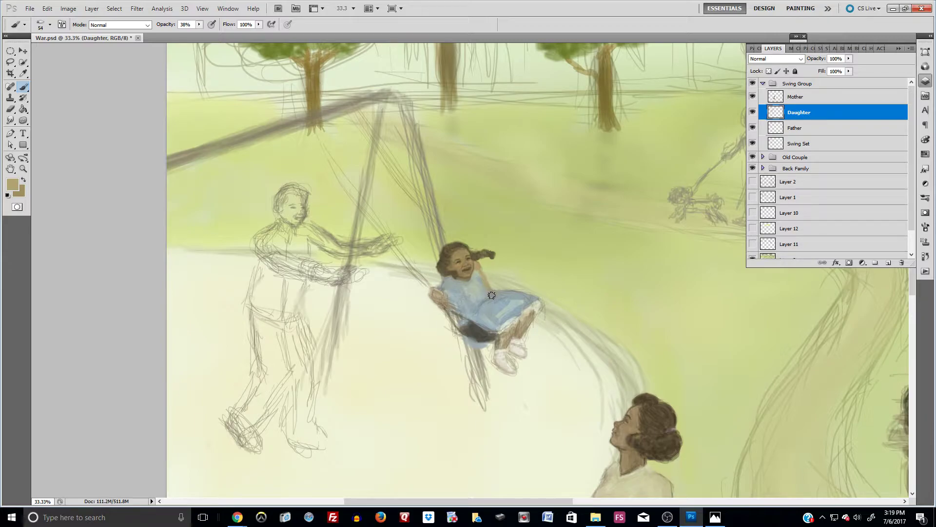
Paint dark grey fold shadows on the bodice and along the skirt's upper edge, adding a pale highlight near the knee.
left_click(466, 320, "alt")
left_click_drag(458, 294, 462, 312)
mouse_move(502, 291)
left_mouse_down()
mouse_move(529, 291)
mouse_move(517, 293)
mouse_move(535, 306)
mouse_move(520, 296)
mouse_move(541, 309)
left_mouse_up()
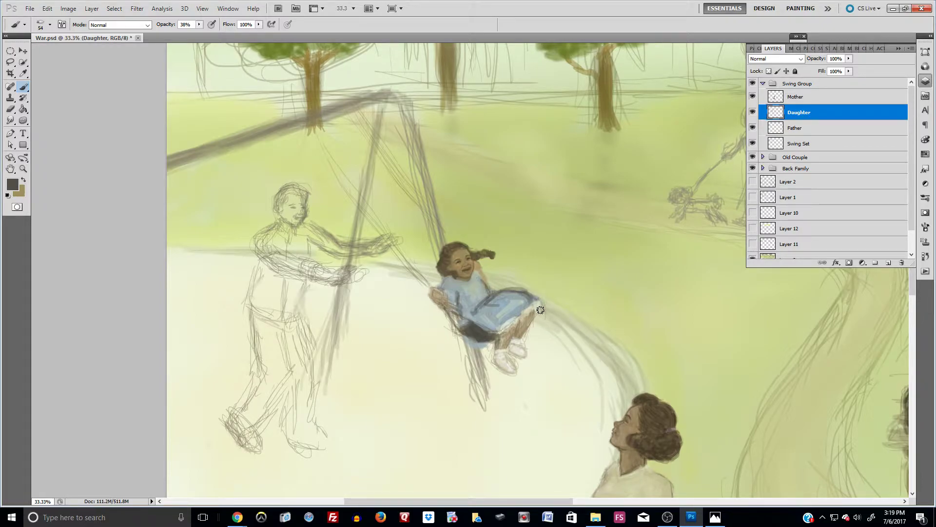
left_click(524, 300, "alt")
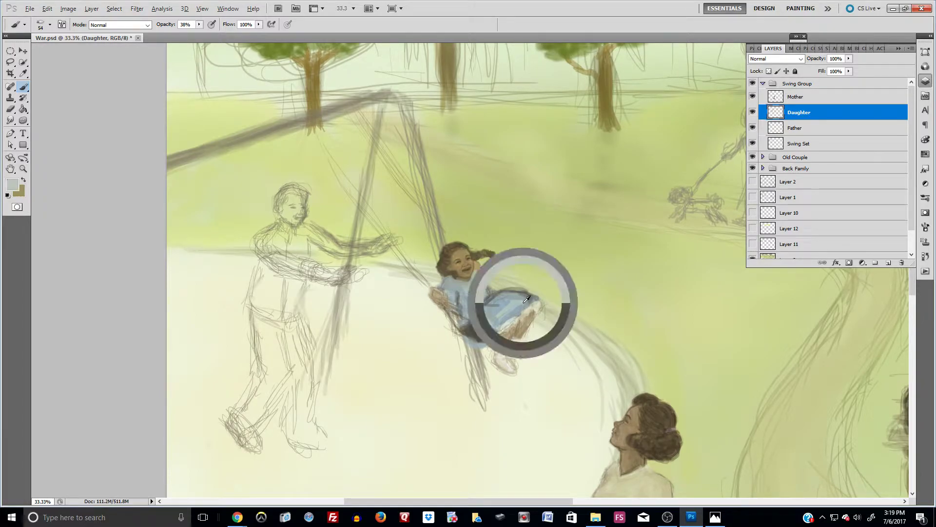
left_click_drag(530, 298, 533, 302)
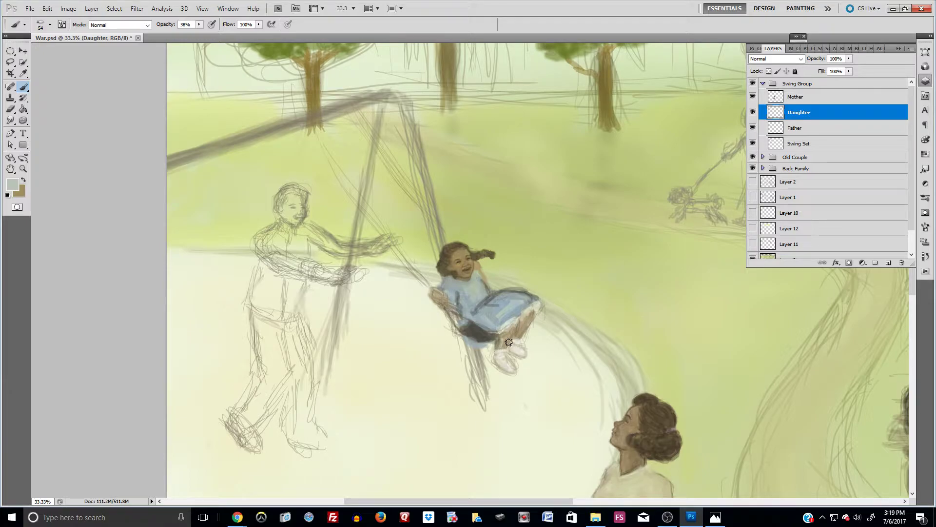
Paint the legs with brown sampled from the face, then sample blue from the dress and cream from the sock.
left_click(458, 266, "alt")
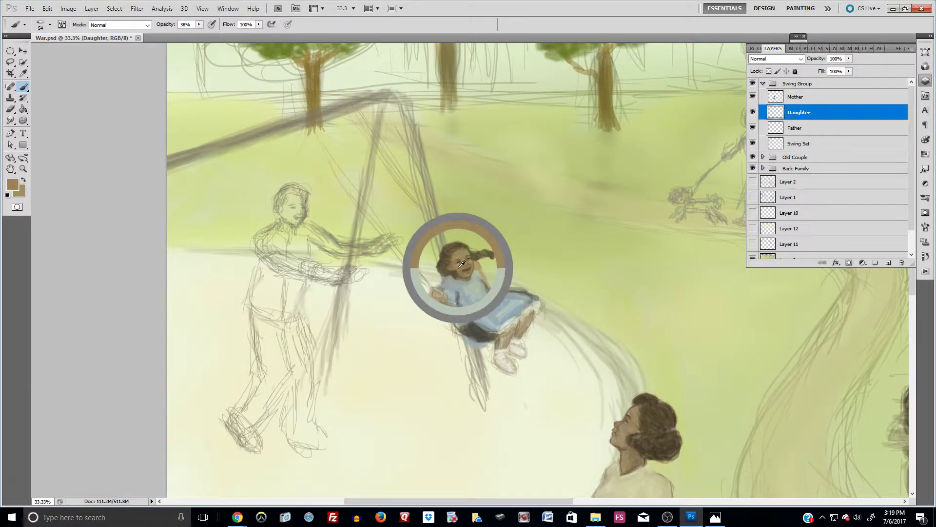
mouse_move(512, 329)
left_mouse_down()
mouse_move(529, 318)
mouse_move(515, 346)
mouse_move(520, 316)
mouse_move(510, 321)
mouse_move(510, 369)
left_mouse_up()
left_click(482, 304, "alt")
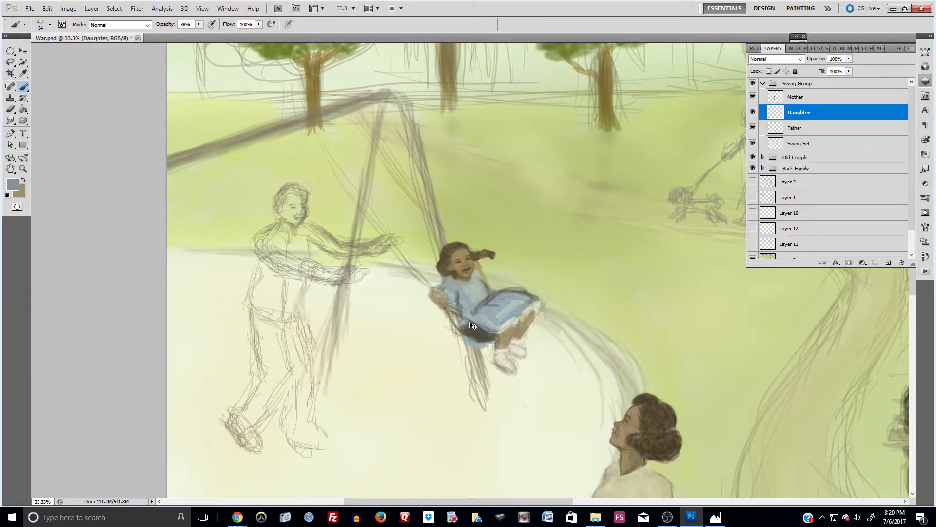
left_click(510, 359, "alt")
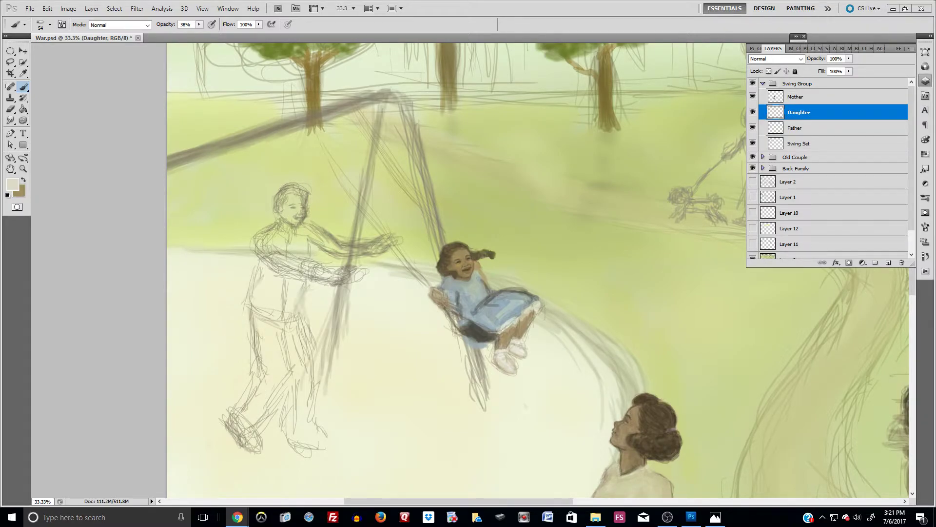
Set the foreground colour to magenta dc64dd and dab a hair bead on the near side of the girl's hair.
scroll(525, 265, "up", 8)
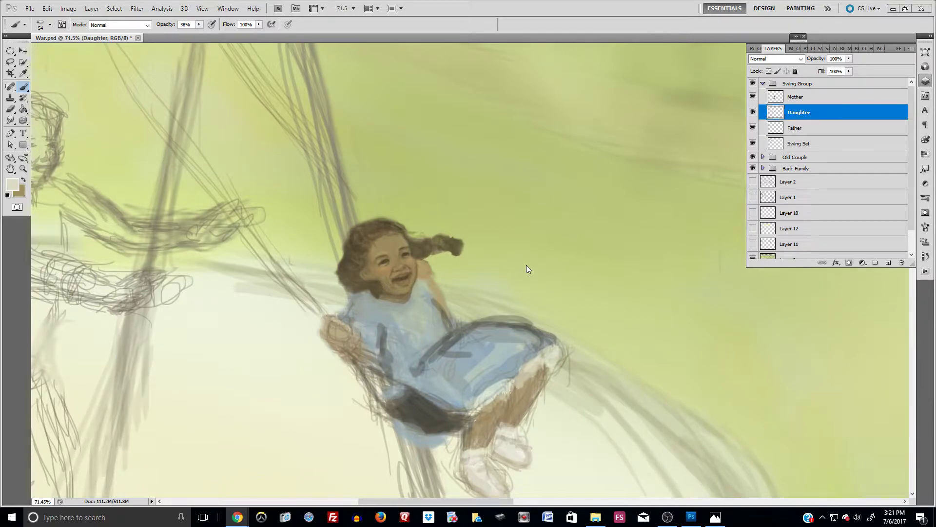
left_click(14, 188)
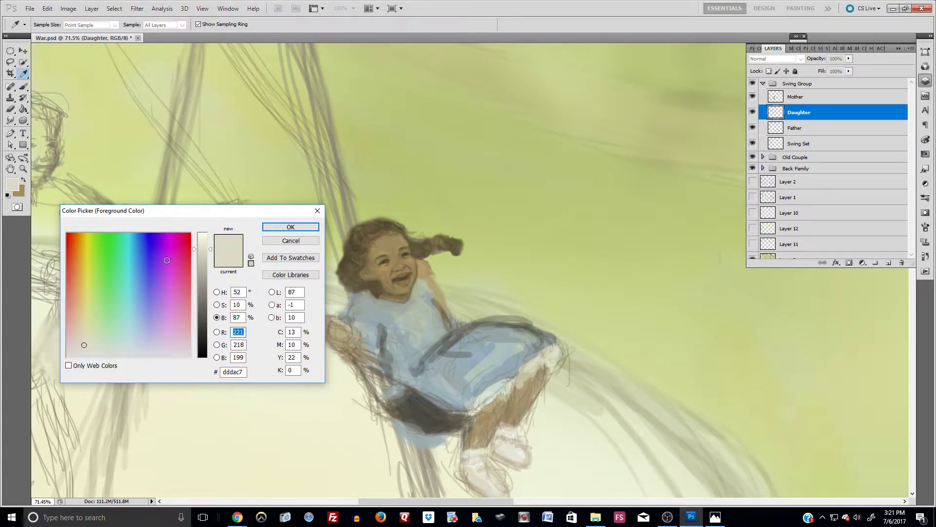
left_click(177, 271)
left_click_drag(177, 272, 169, 288)
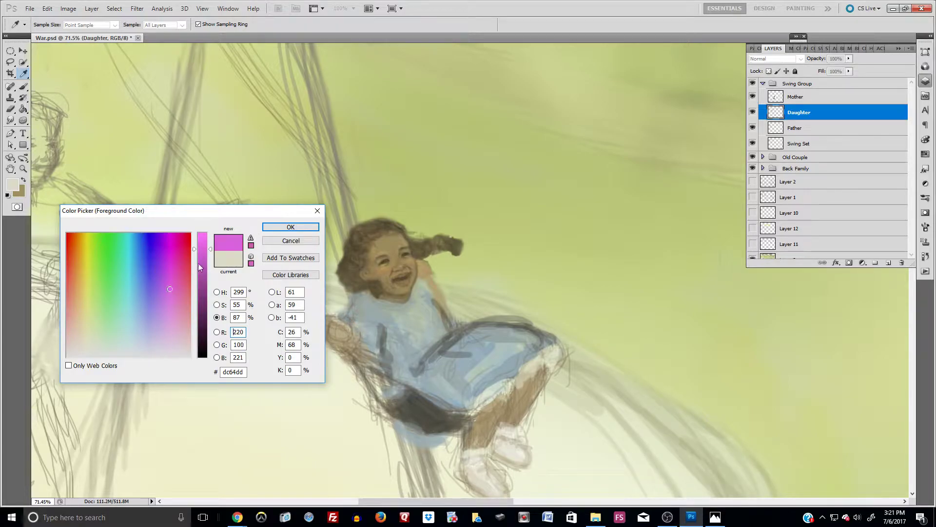
left_click(291, 227)
key("b")
left_click(346, 258)
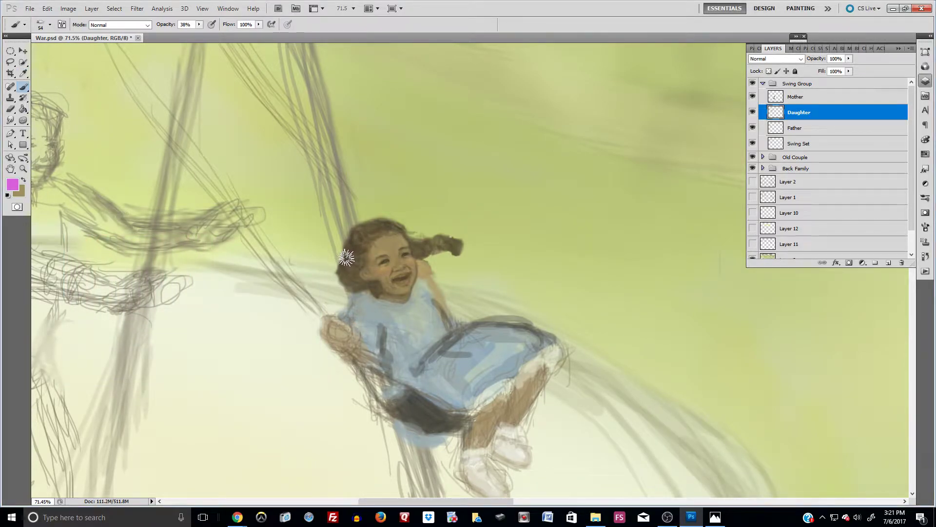
left_click(345, 258)
Change the foreground colour to bright green and dab hair beads below the ear and on the flying pigtail.
left_click(15, 184)
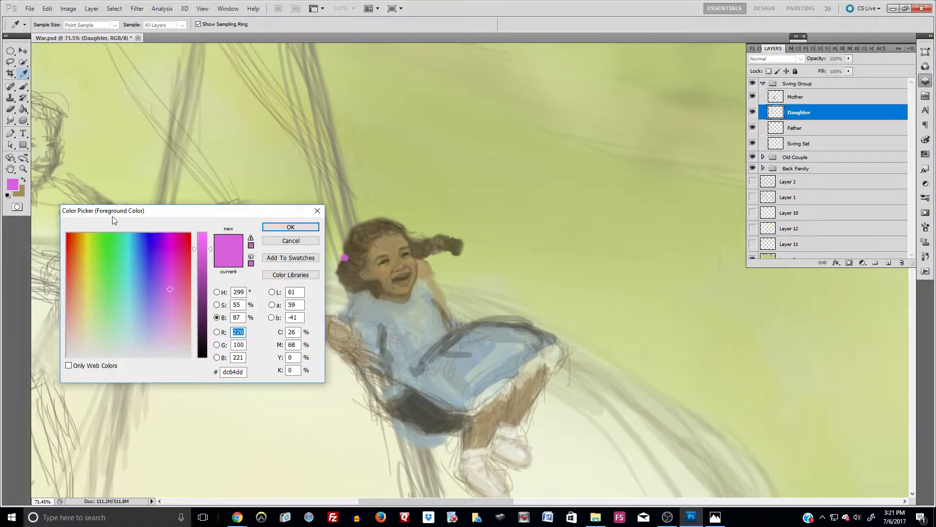
left_click(123, 267)
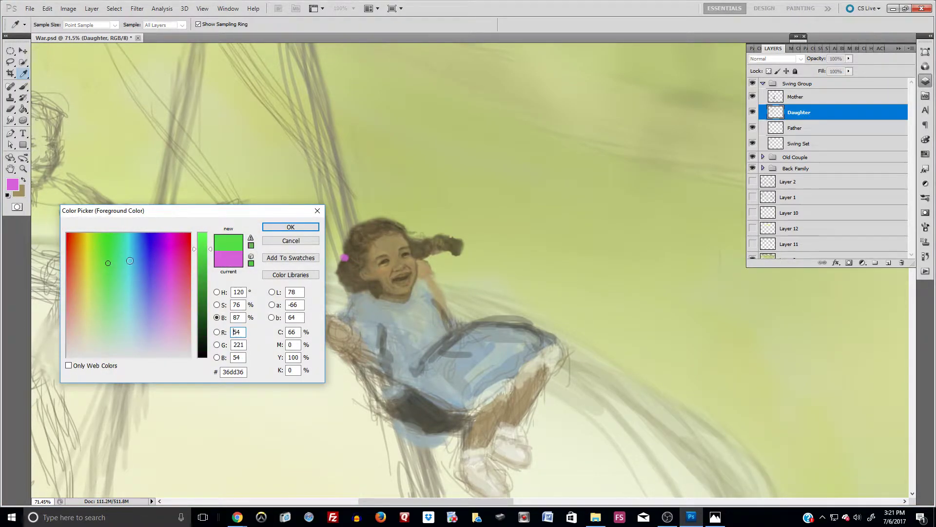
left_click(289, 227)
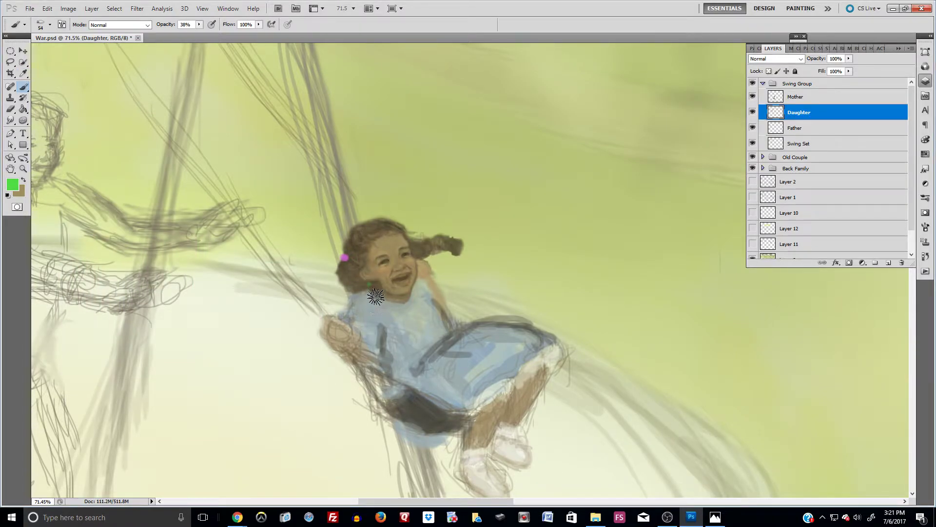
left_click(369, 284)
left_click(449, 245)
left_click(449, 246)
Smudge the flying pigtail at 78% strength into a shorter, wispier shape before returning to the Brush tool.
key("r")
left_click_drag(431, 229, 422, 237)
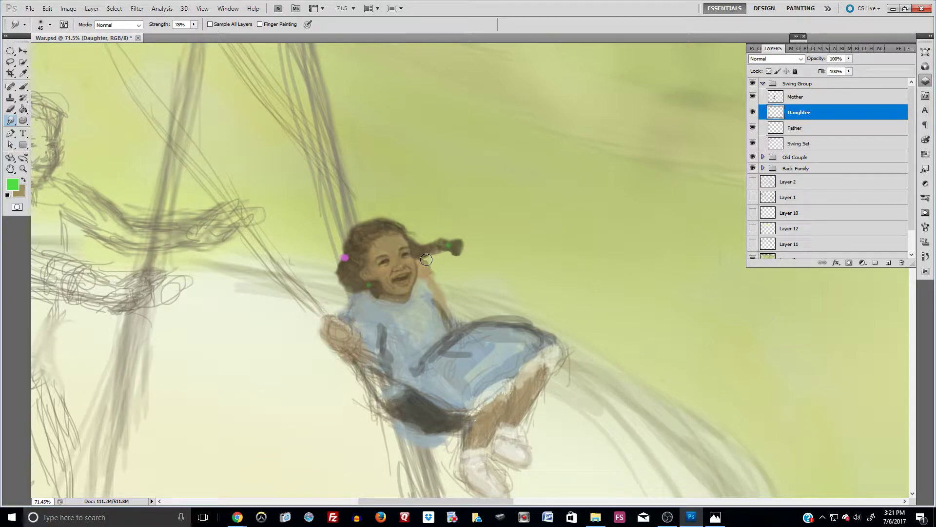
mouse_move(428, 257)
left_mouse_down()
mouse_move(480, 244)
mouse_move(419, 242)
mouse_move(431, 241)
mouse_move(425, 233)
mouse_move(455, 244)
mouse_move(423, 238)
mouse_move(433, 239)
mouse_move(429, 249)
mouse_move(443, 245)
mouse_move(440, 255)
mouse_move(466, 247)
mouse_move(452, 236)
mouse_move(460, 235)
mouse_move(450, 258)
mouse_move(459, 250)
mouse_move(443, 237)
mouse_move(419, 235)
left_mouse_up()
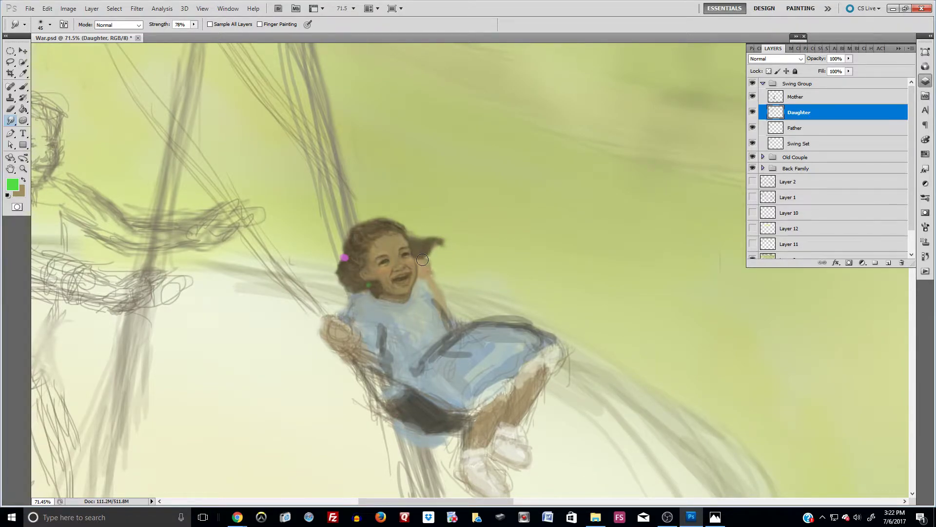
left_click_drag(422, 253, 436, 254)
mouse_move(419, 236)
left_mouse_down()
mouse_move(441, 236)
mouse_move(428, 225)
left_mouse_up()
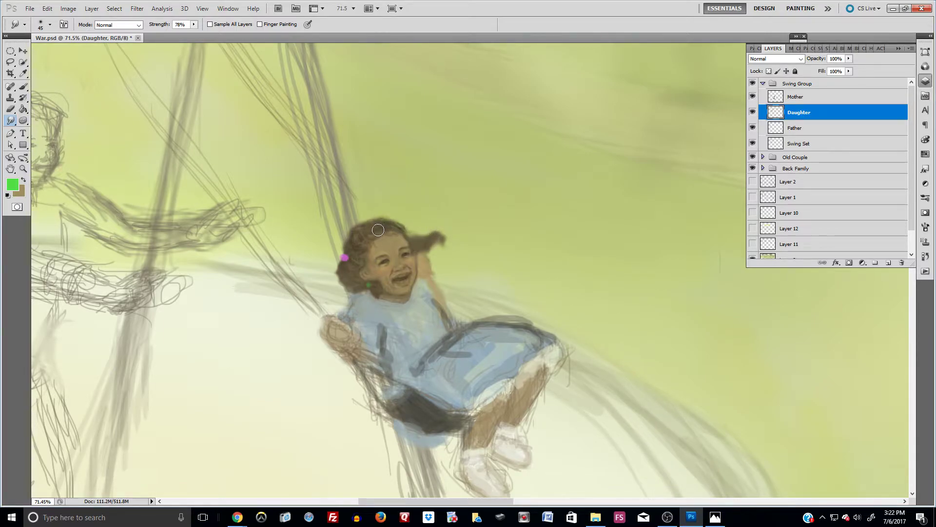
left_click_drag(445, 225, 448, 235)
left_click(23, 86)
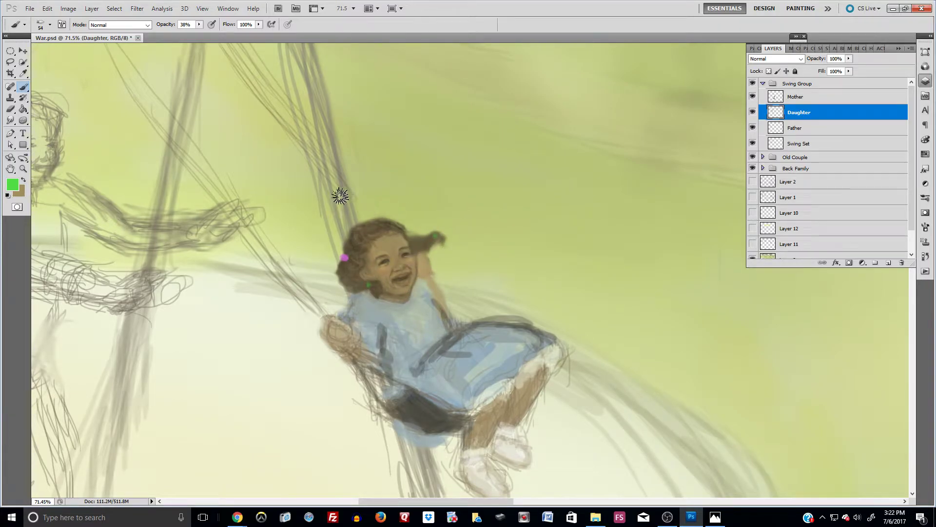
Sample dark brown from the hair, set the brush size to 24 px and paint over the flying pigtail.
left_click(354, 244, "alt")
left_click(50, 25)
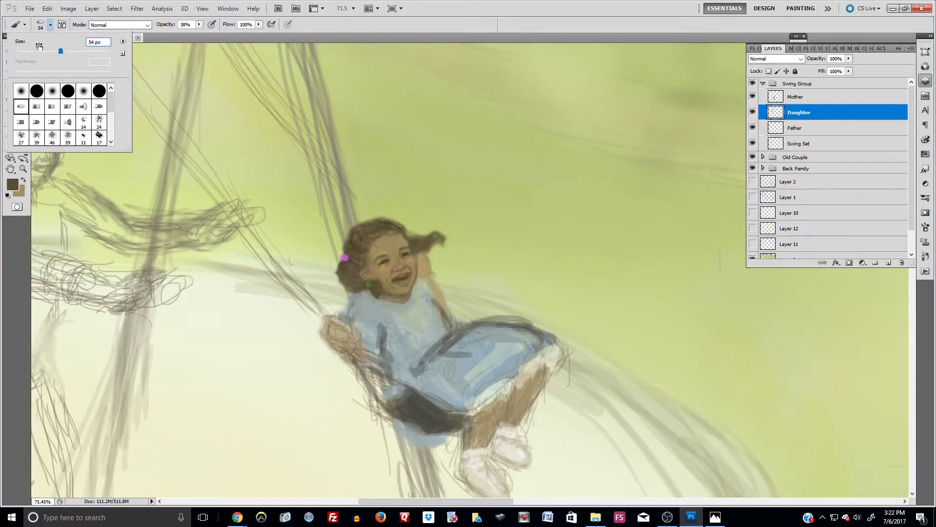
left_click(382, 258, "alt")
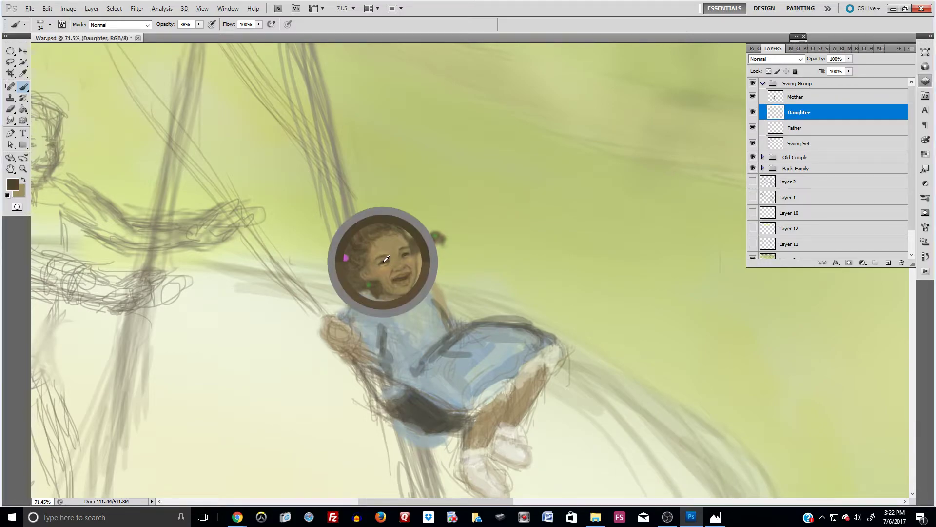
left_click_drag(425, 244, 430, 244)
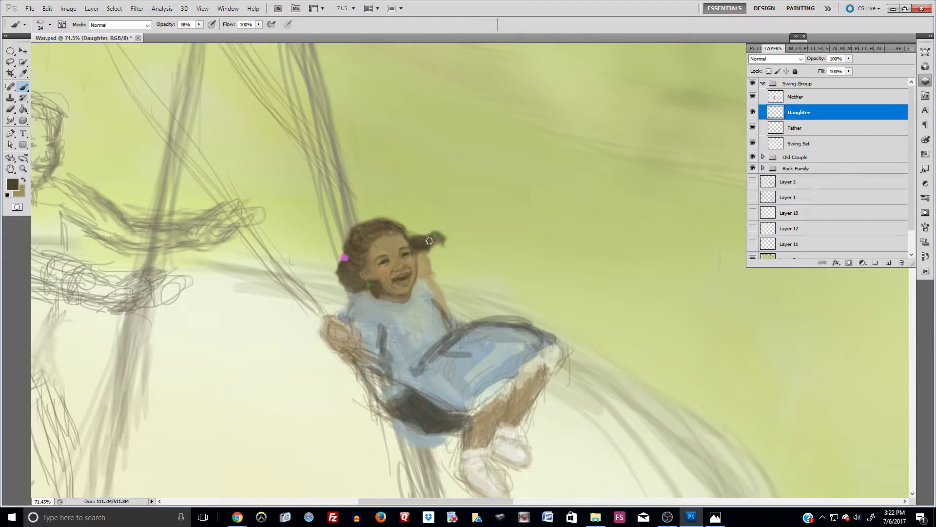
mouse_move(442, 238)
left_mouse_down()
mouse_move(450, 233)
mouse_move(443, 239)
left_mouse_up()
Touch up the hair around the ear, the near pigtail and the hairline using colours sampled from those areas.
left_click(369, 281, "alt")
left_click(370, 291, "alt")
left_click(361, 286, "alt")
left_click(345, 277, "alt")
left_click(396, 247, "alt")
Darken the girl's hair with the Burn tool set to Midtones at 36% exposure.
left_click_drag(23, 120, 67, 140)
left_click(61, 128)
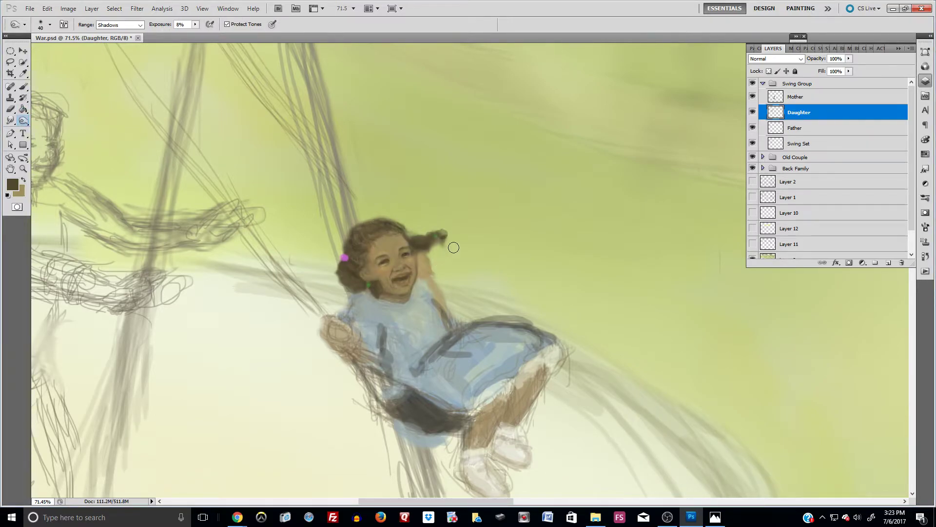
left_click(120, 24)
left_click(115, 36)
left_click_drag(195, 26, 209, 30)
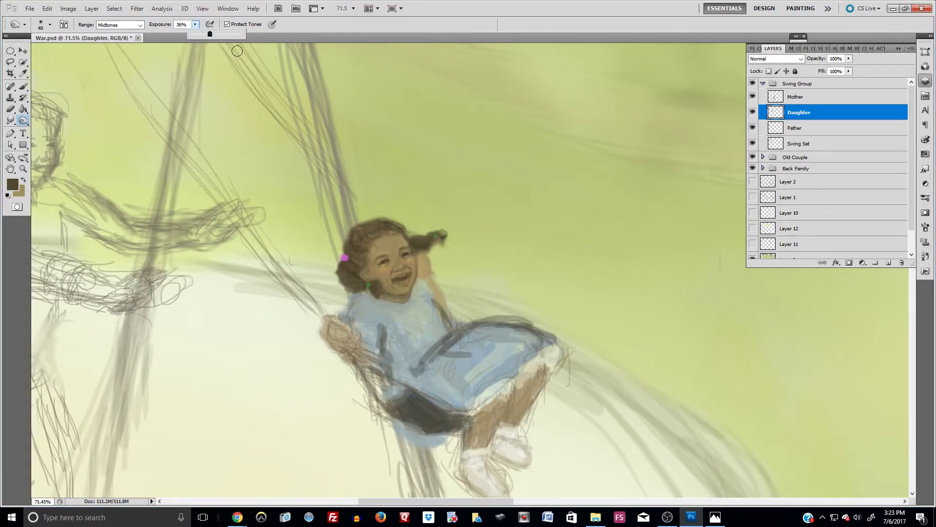
left_click(350, 269)
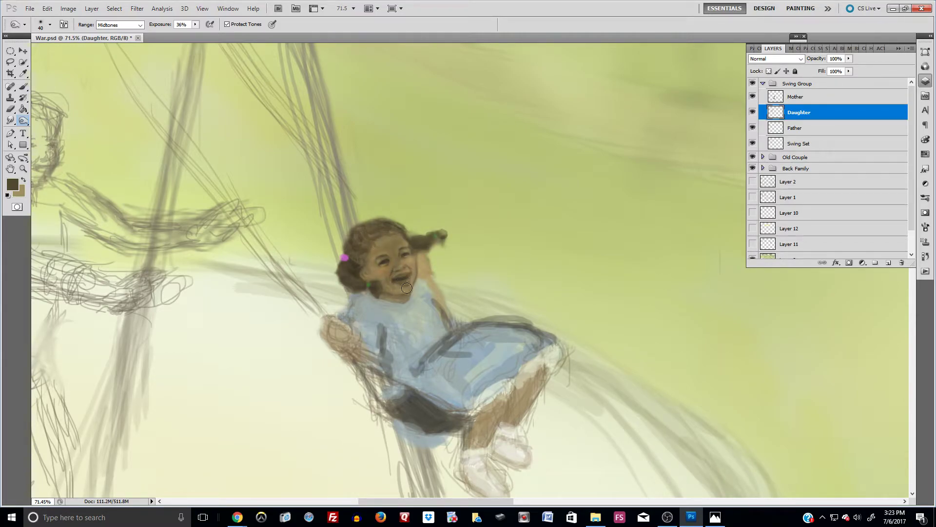
Lower the Burn exposure to 11%, enlarge the brush to 175 px and darken the face and flying pigtail.
left_click(195, 24)
left_click_drag(194, 33, 184, 34)
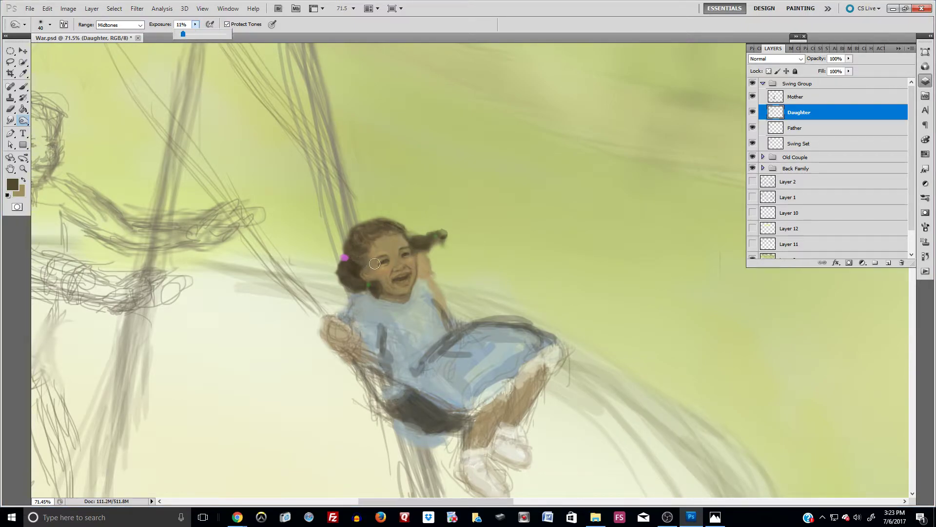
key("bracketright")
key("bracketright")
key("bracketright")
key("bracketright")
key("bracketright")
key("bracketright")
key("bracketright")
key("bracketright")
key("bracketright")
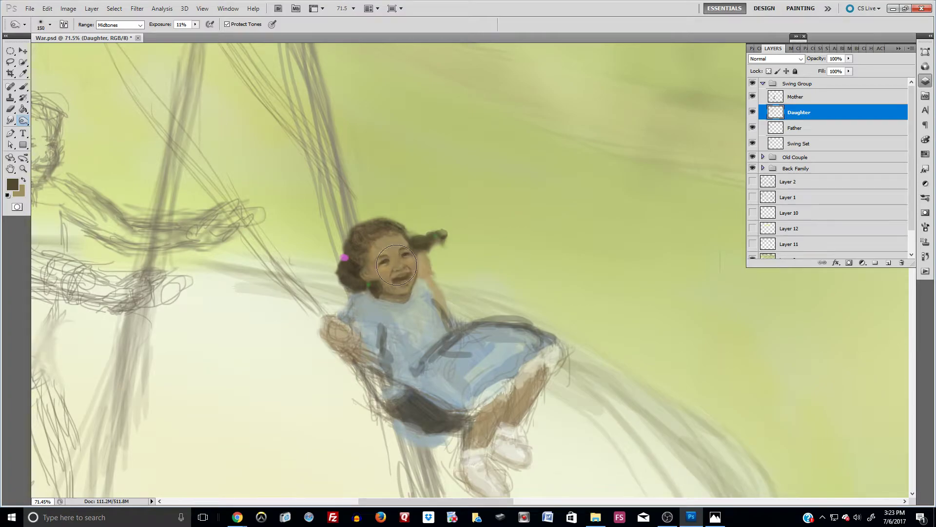
mouse_move(400, 265)
left_mouse_down()
mouse_move(434, 274)
mouse_move(454, 263)
mouse_move(396, 284)
mouse_move(398, 268)
mouse_move(382, 266)
mouse_move(409, 260)
mouse_move(434, 243)
left_mouse_up()
Burn the shadows of the face and hair at 11% exposure, and return the range to Midtones.
left_click(137, 25)
left_click(131, 31)
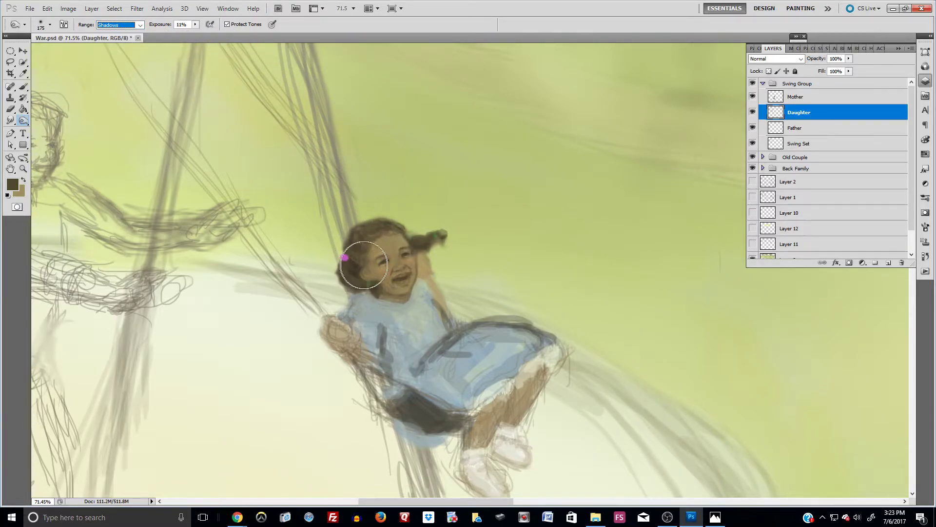
mouse_move(403, 258)
left_mouse_down()
mouse_move(395, 279)
mouse_move(420, 284)
mouse_move(408, 274)
mouse_move(382, 278)
left_mouse_up()
left_click(134, 25)
left_click(125, 42)
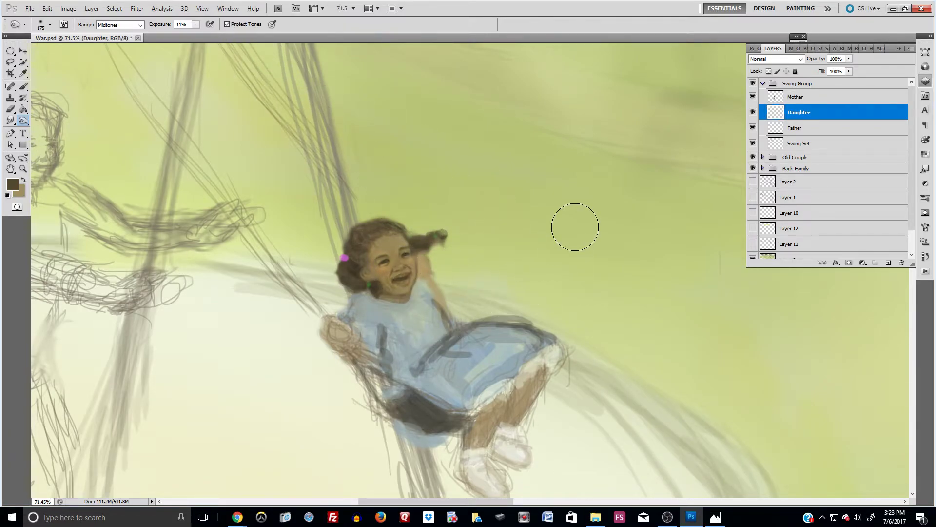
scroll(575, 227, "down", 5)
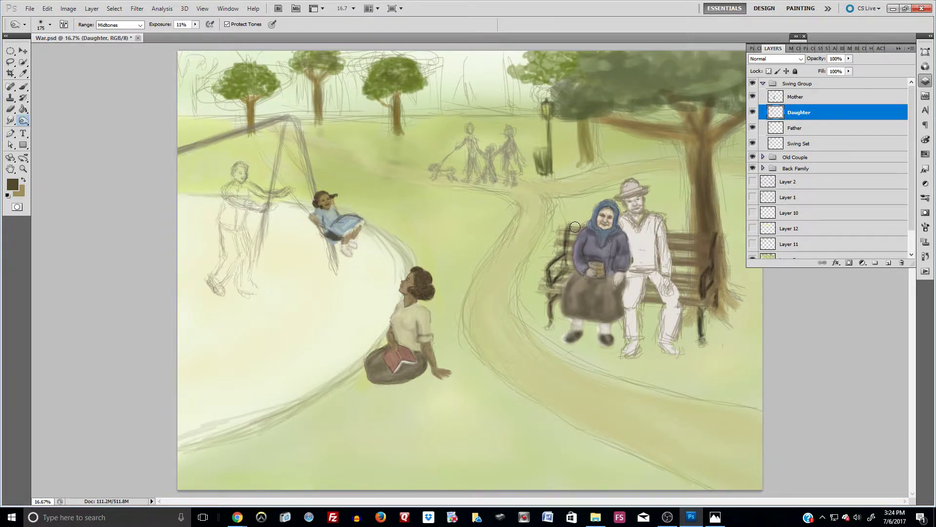
Paint the dress's pale collar and sleeve trim with the Brush tool, using off-white sampled from the ground and colours from the dress.
scroll(351, 205, "up", 13)
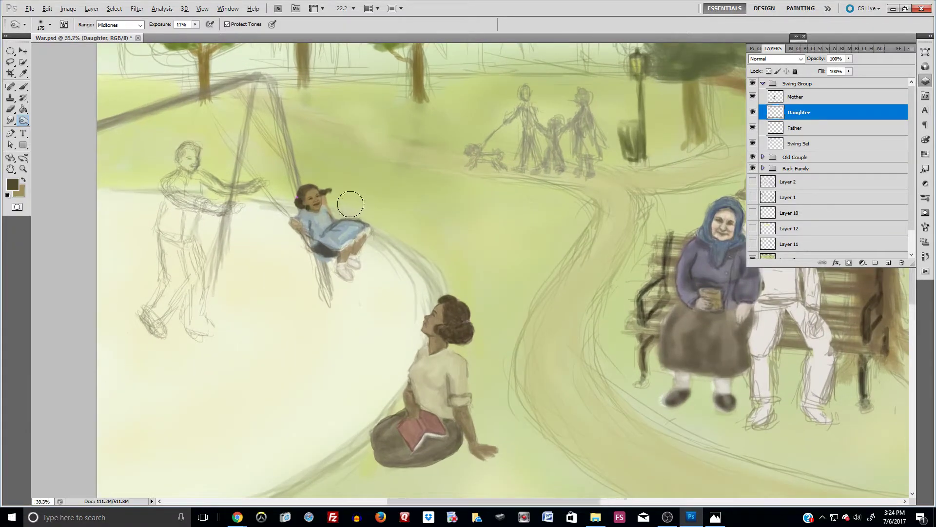
key("alt")
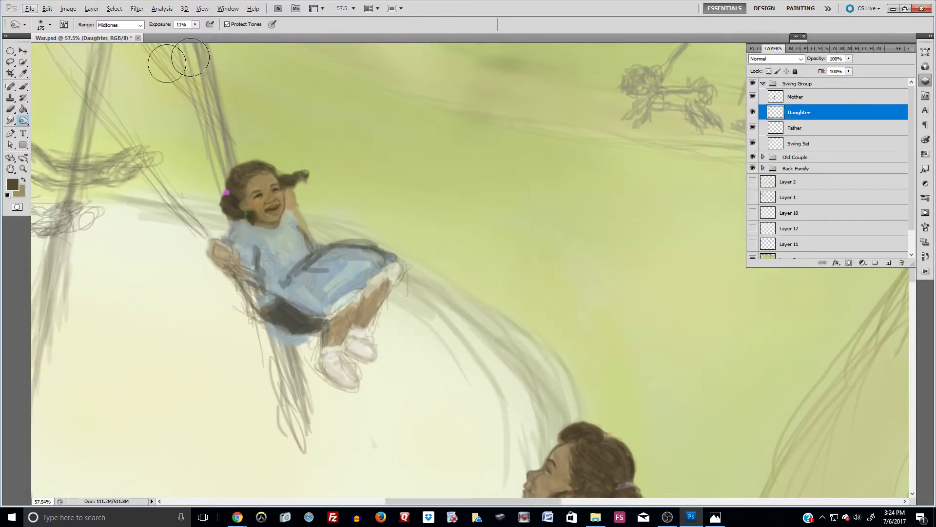
left_click(23, 86)
left_click(171, 251, "alt")
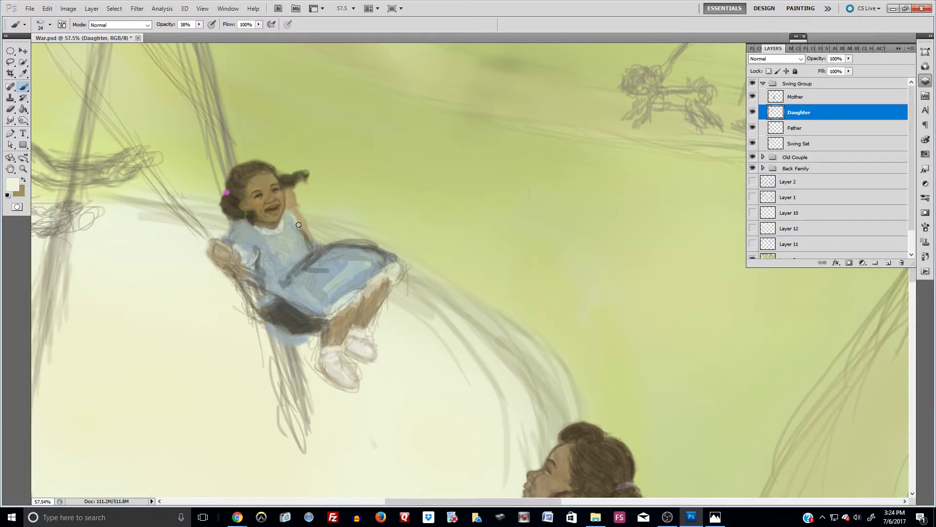
left_click(291, 215, "alt")
left_click(239, 233, "alt")
mouse_move(232, 224)
left_mouse_down()
mouse_move(242, 225)
mouse_move(231, 225)
left_mouse_up()
left_click_drag(291, 218, 295, 220)
Sample pale colour from the collar and paint small light details down the front of the dress bodice.
left_click(359, 268, "alt")
left_click(275, 229, "alt")
left_click_drag(290, 248, 299, 256)
Blend the dark sketch lines and blue tones of the skirt smooth with an enlarged Mixer Brush.
right_click(23, 87)
left_click(44, 113)
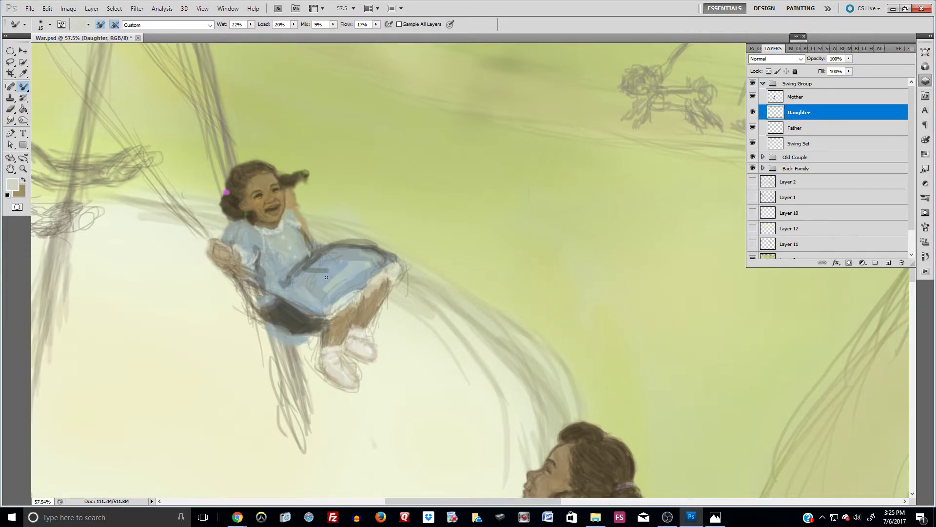
key("bracketright")
key("bracketright")
key("bracketright")
key("bracketright")
mouse_move(322, 268)
left_mouse_down()
mouse_move(355, 276)
mouse_move(357, 267)
mouse_move(342, 273)
mouse_move(349, 261)
mouse_move(375, 267)
mouse_move(310, 270)
mouse_move(302, 295)
mouse_move(322, 304)
mouse_move(326, 282)
mouse_move(365, 262)
mouse_move(343, 280)
mouse_move(360, 272)
mouse_move(292, 250)
mouse_move(275, 258)
mouse_move(261, 246)
mouse_move(287, 267)
mouse_move(266, 248)
mouse_move(277, 252)
mouse_move(294, 239)
mouse_move(303, 279)
mouse_move(286, 258)
mouse_move(281, 270)
mouse_move(295, 290)
mouse_move(273, 276)
mouse_move(260, 243)
mouse_move(269, 280)
mouse_move(303, 280)
mouse_move(302, 290)
mouse_move(316, 275)
mouse_move(379, 272)
mouse_move(330, 268)
mouse_move(284, 280)
mouse_move(342, 258)
mouse_move(336, 246)
mouse_move(340, 255)
mouse_move(319, 244)
mouse_move(304, 253)
mouse_move(340, 256)
mouse_move(311, 261)
mouse_move(377, 259)
left_mouse_up()
left_click(357, 267, "alt")
mouse_move(343, 229)
left_mouse_down()
mouse_move(373, 253)
mouse_move(350, 251)
mouse_move(368, 247)
mouse_move(356, 263)
mouse_move(349, 251)
mouse_move(361, 239)
mouse_move(301, 196)
mouse_move(355, 246)
mouse_move(337, 239)
mouse_move(386, 236)
mouse_move(341, 234)
mouse_move(411, 242)
mouse_move(418, 252)
mouse_move(330, 234)
mouse_move(322, 242)
mouse_move(349, 236)
left_mouse_up()
Return to the Brush tool and shade the waist of the dress with grey-blue sampled from the skirt fold.
left_click(11, 109)
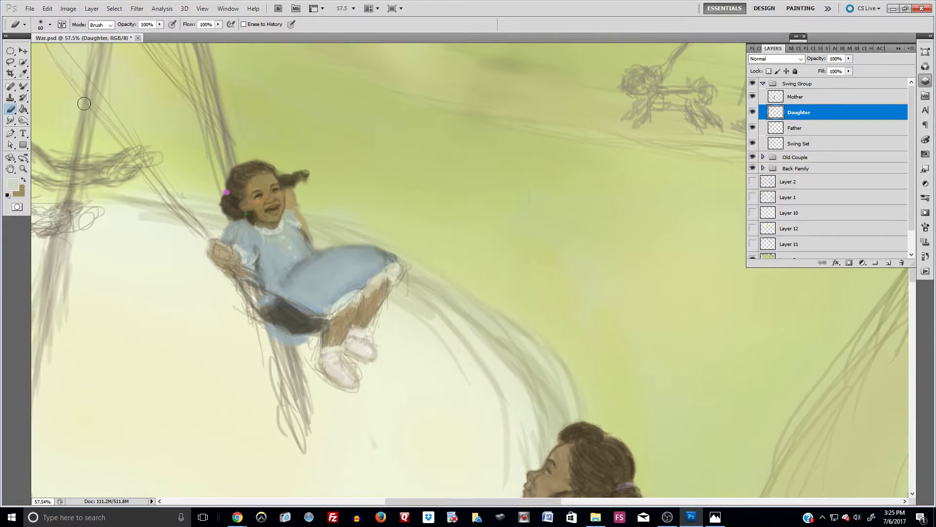
right_click(24, 88)
left_click(54, 87)
left_click(300, 261, "alt")
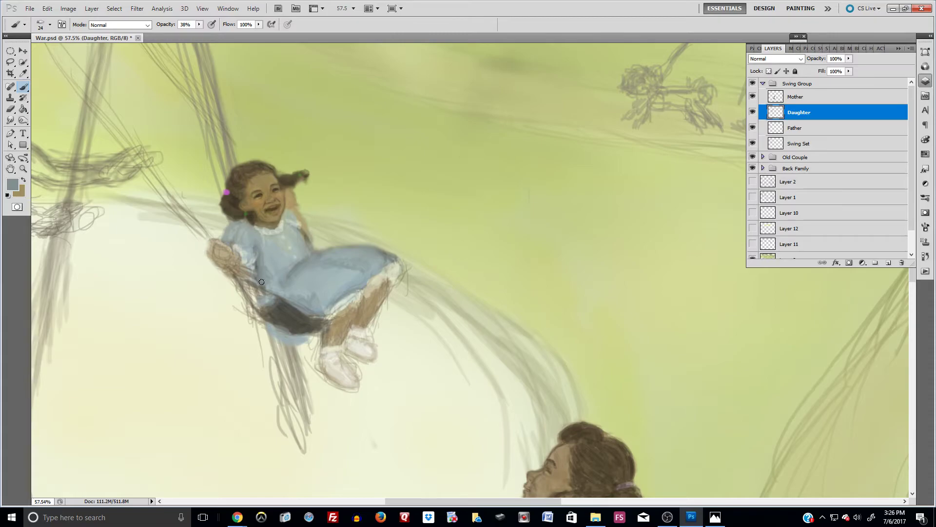
left_click_drag(276, 279, 269, 292)
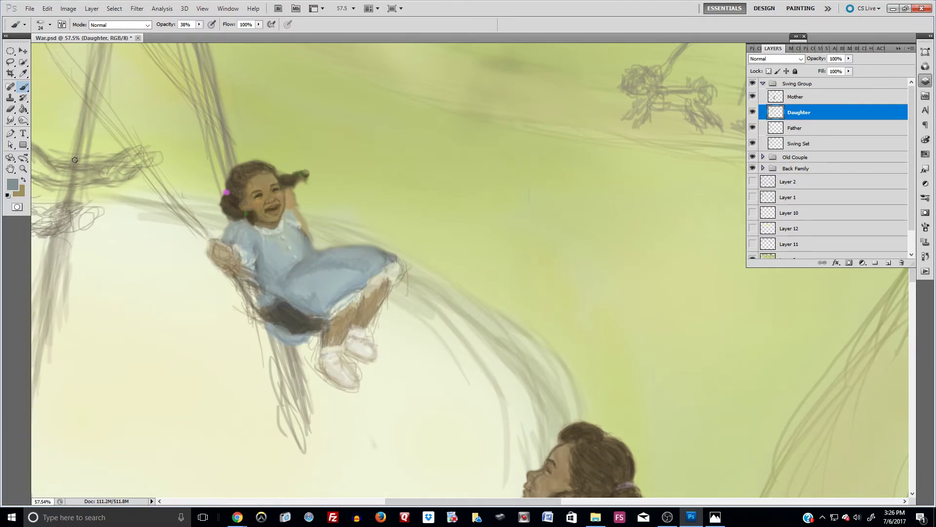
Paint lighter blues sampled from the bodice and skirt over the waist, the skirt's seat edge and its lap.
left_click(283, 252, "alt")
left_click_drag(264, 286, 282, 279)
left_click(310, 292, "alt")
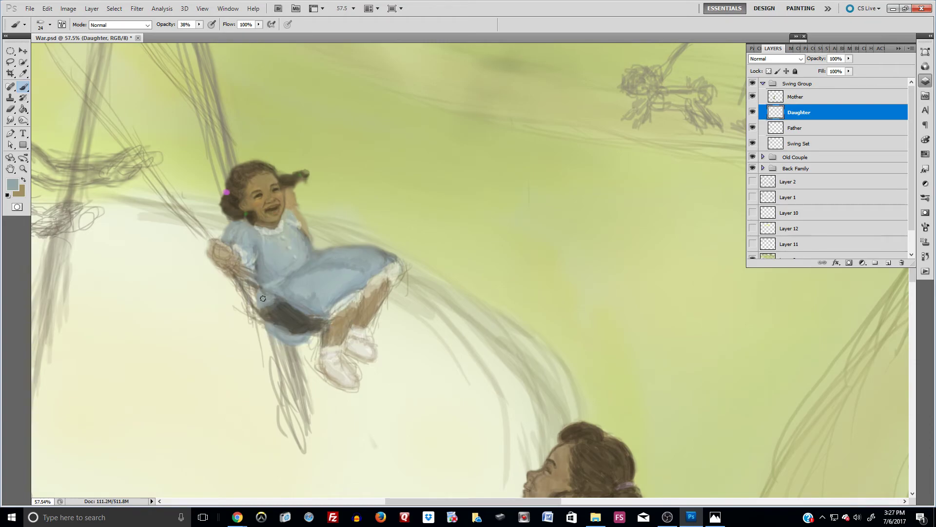
left_click_drag(263, 291, 274, 298)
left_click_drag(319, 290, 315, 298)
scroll(358, 285, "up", 1)
scroll(362, 282, "down", 5)
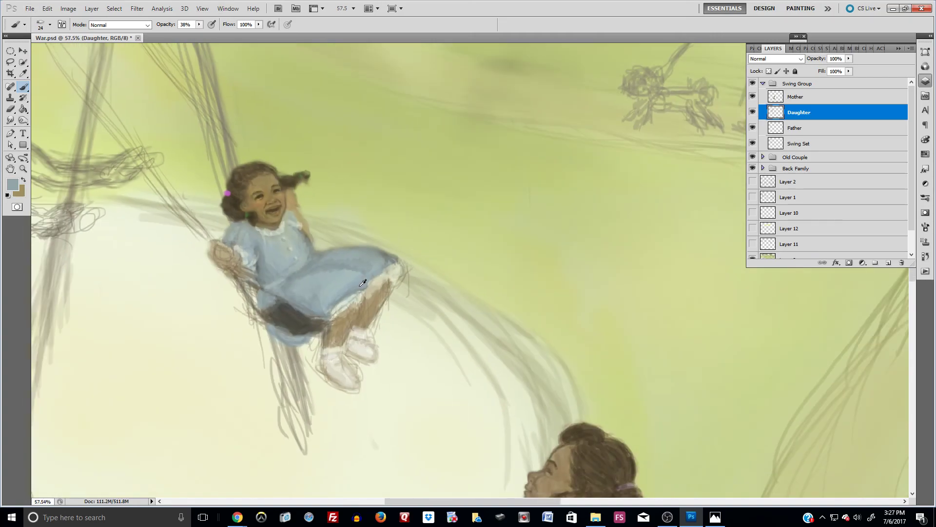
scroll(366, 282, "down", 2)
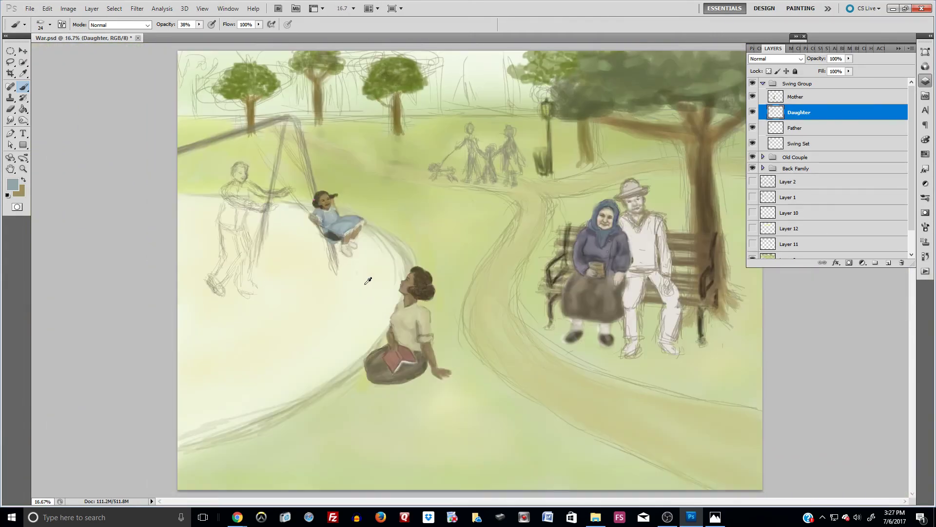